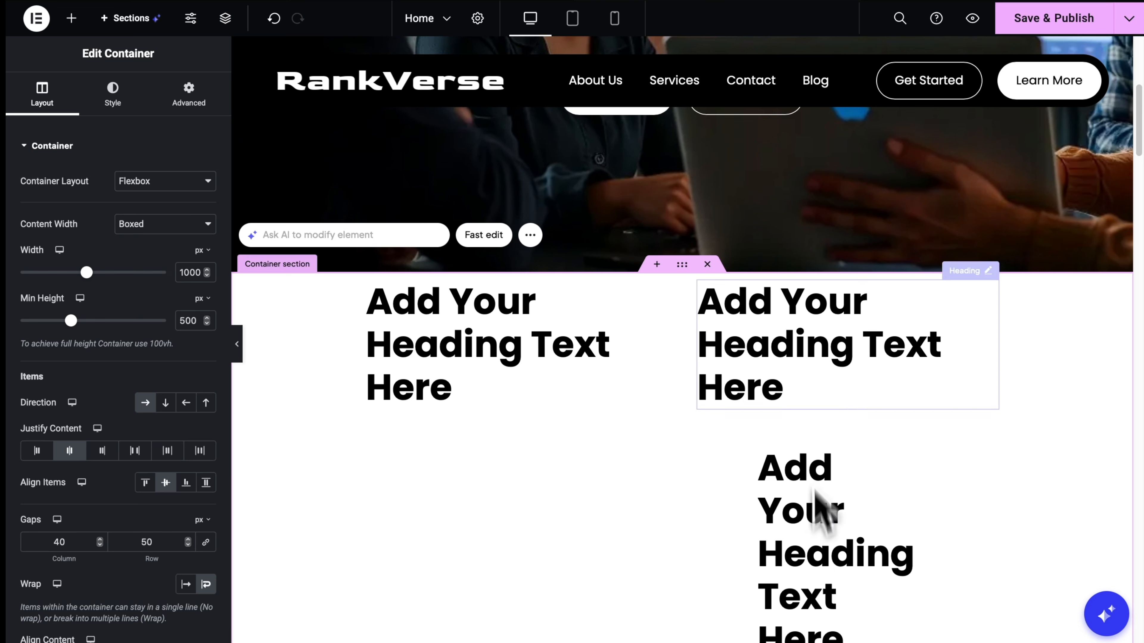
Delete the third heading that wrapped onto the second row of the container.
{"action": "scroll", "coordinate": [208, 469], "scroll_direction": "down", "scroll_amount": 4}
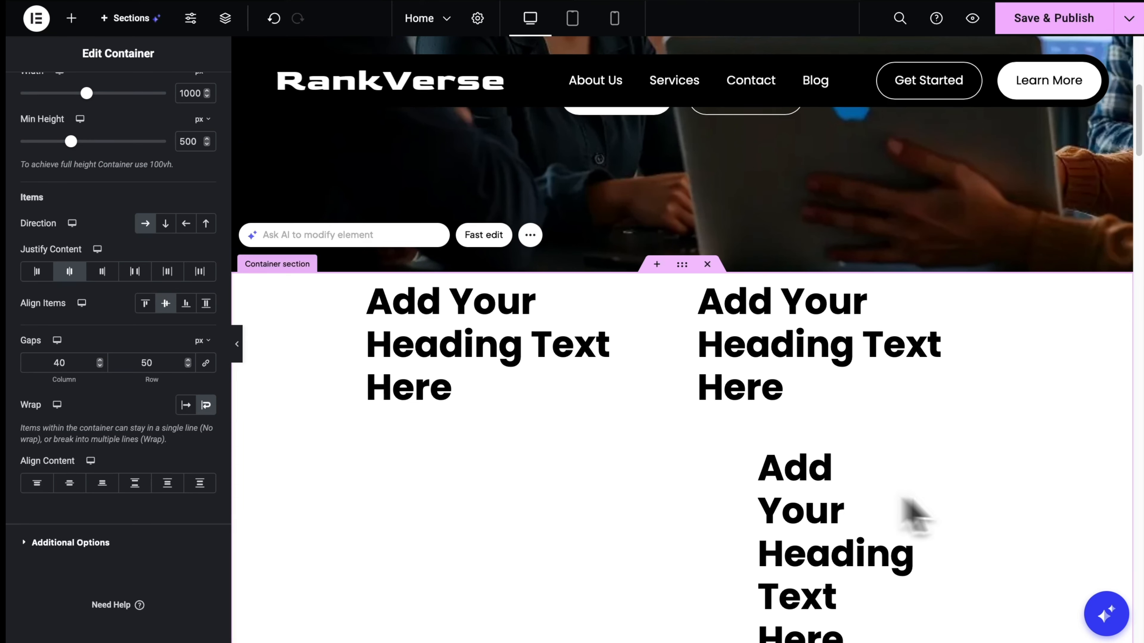
{"action": "right_click", "coordinate": [805, 508]}
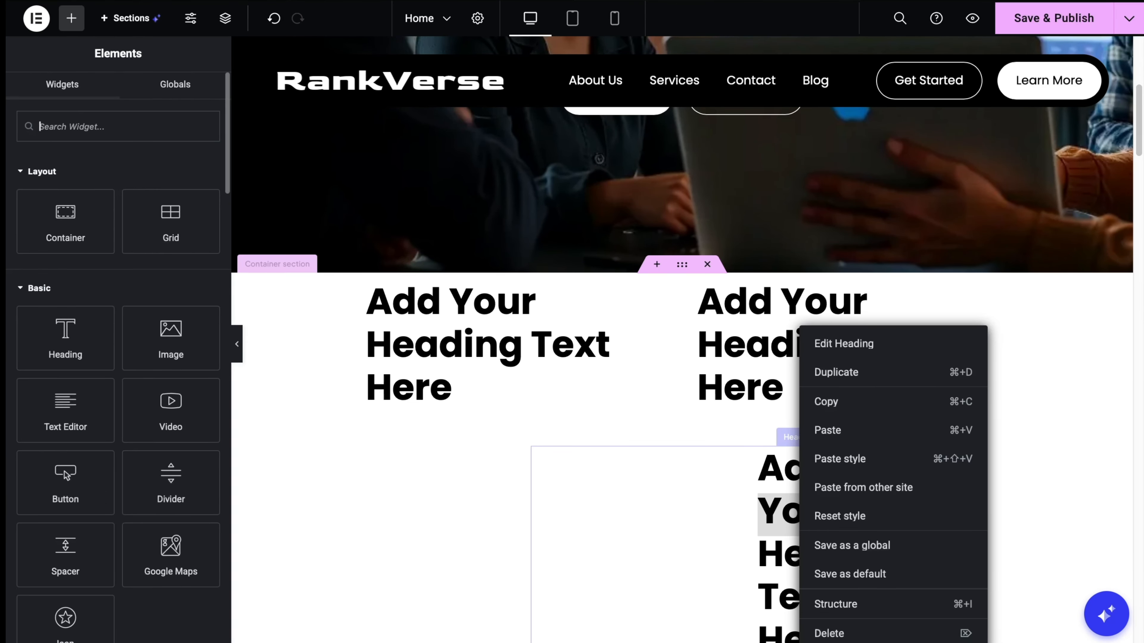
{"action": "left_click", "coordinate": [843, 634]}
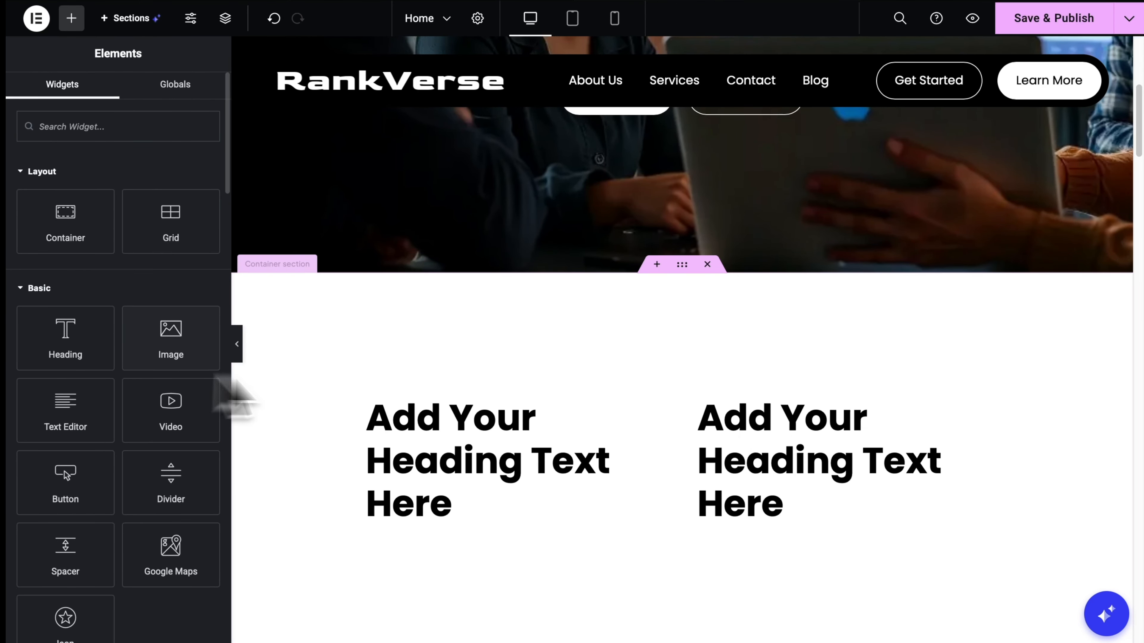
Give the two-heading container section a Classic background type in its normal state.
{"action": "left_click", "coordinate": [682, 264]}
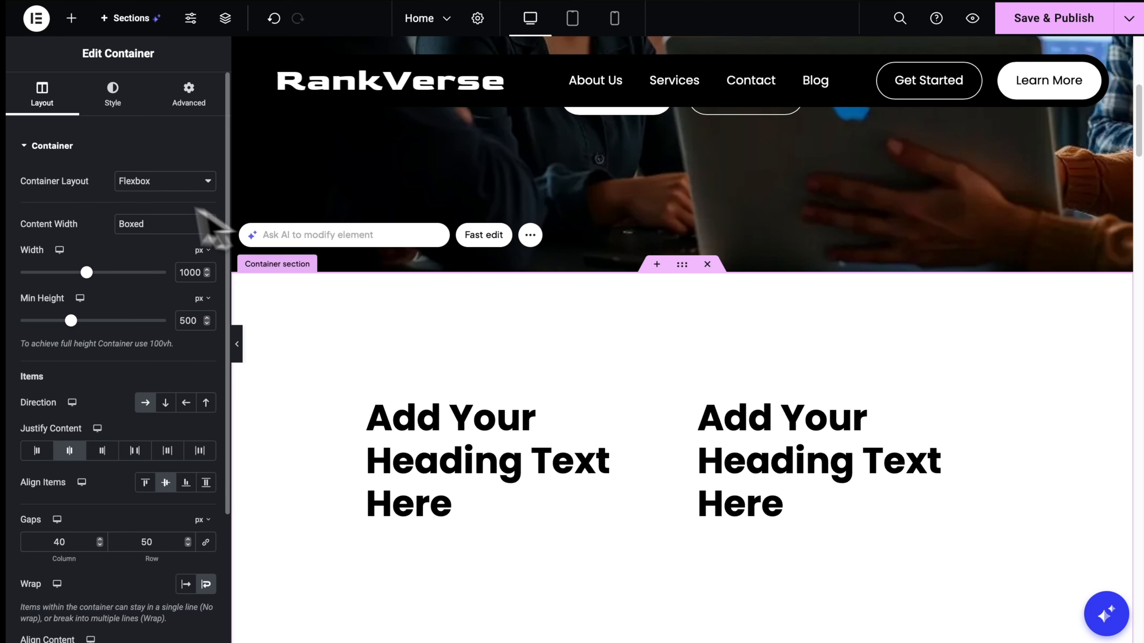
{"action": "left_click", "coordinate": [112, 102]}
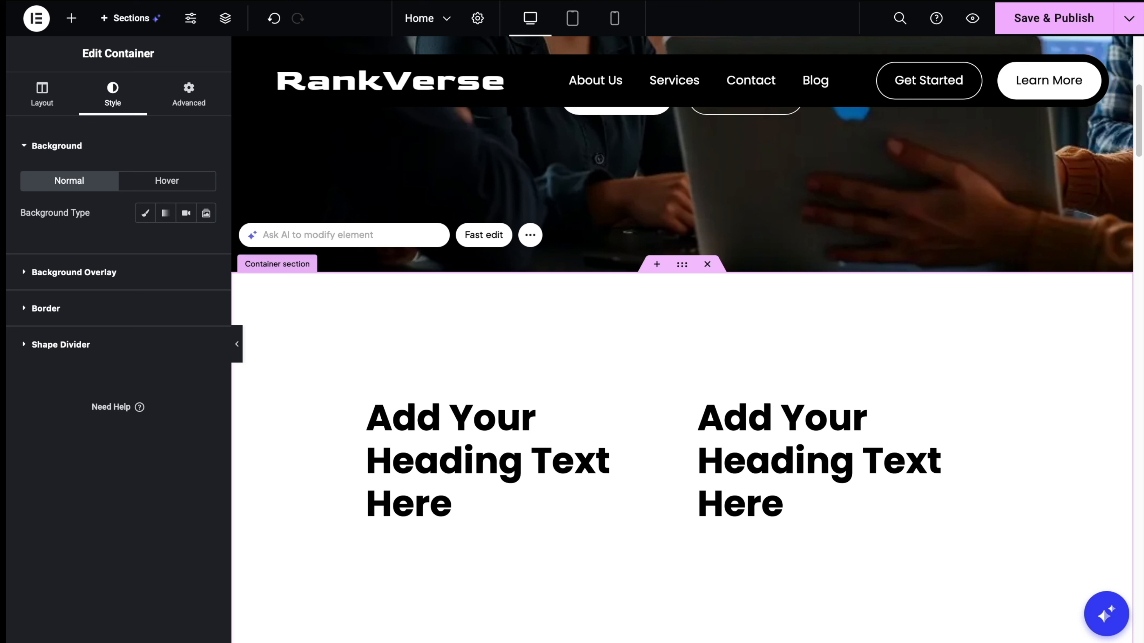
{"action": "left_click", "coordinate": [182, 183]}
{"action": "left_click", "coordinate": [95, 186]}
{"action": "left_click", "coordinate": [145, 214]}
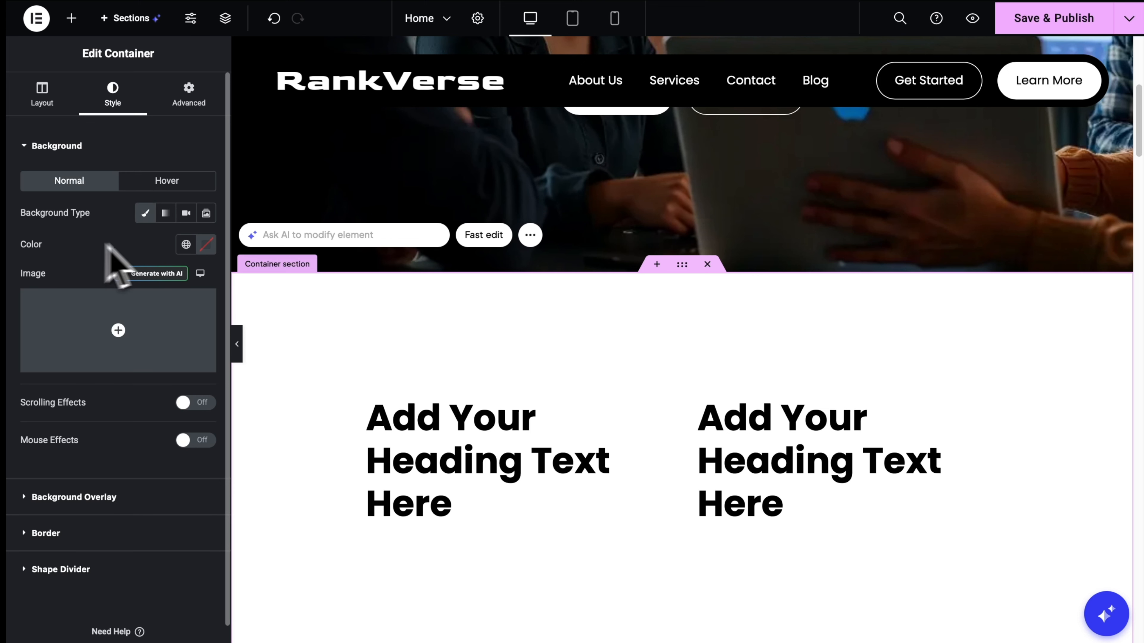
Try the custom color #976D6D and a brown global color as the container background, and clear the color again.
{"action": "left_click", "coordinate": [206, 244]}
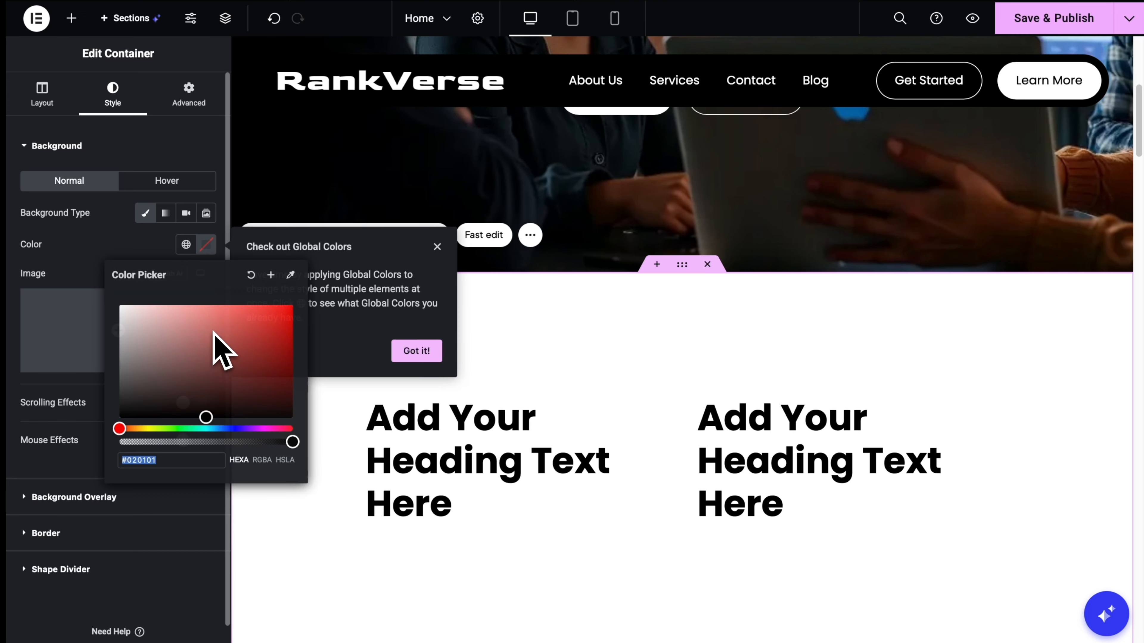
{"action": "left_click", "coordinate": [175, 366]}
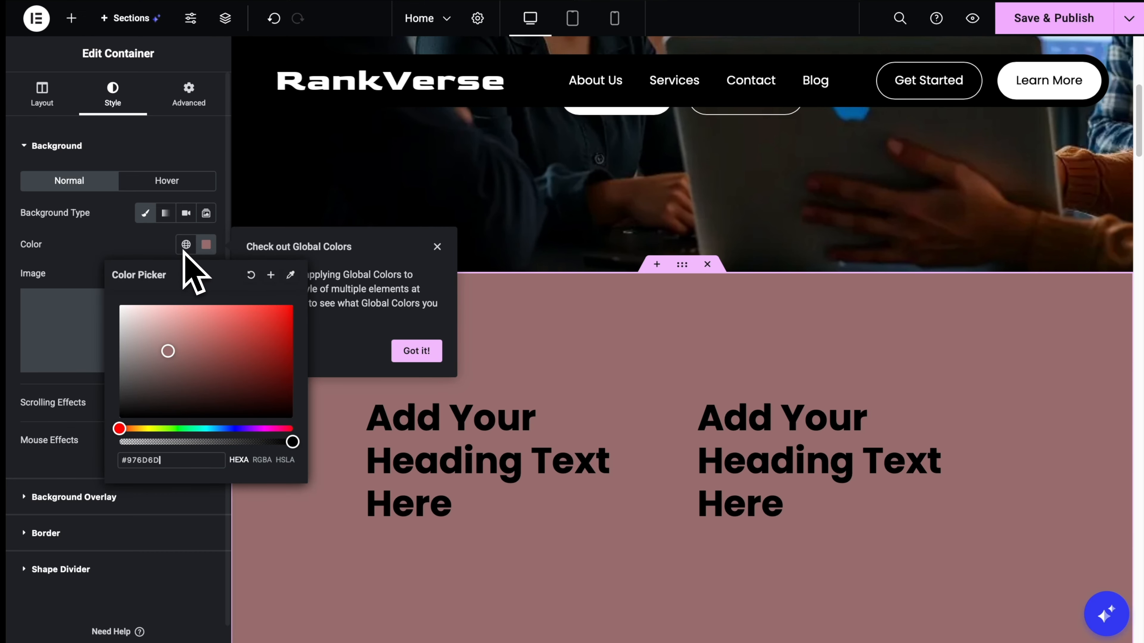
{"action": "left_click", "coordinate": [185, 244]}
{"action": "left_click", "coordinate": [113, 344]}
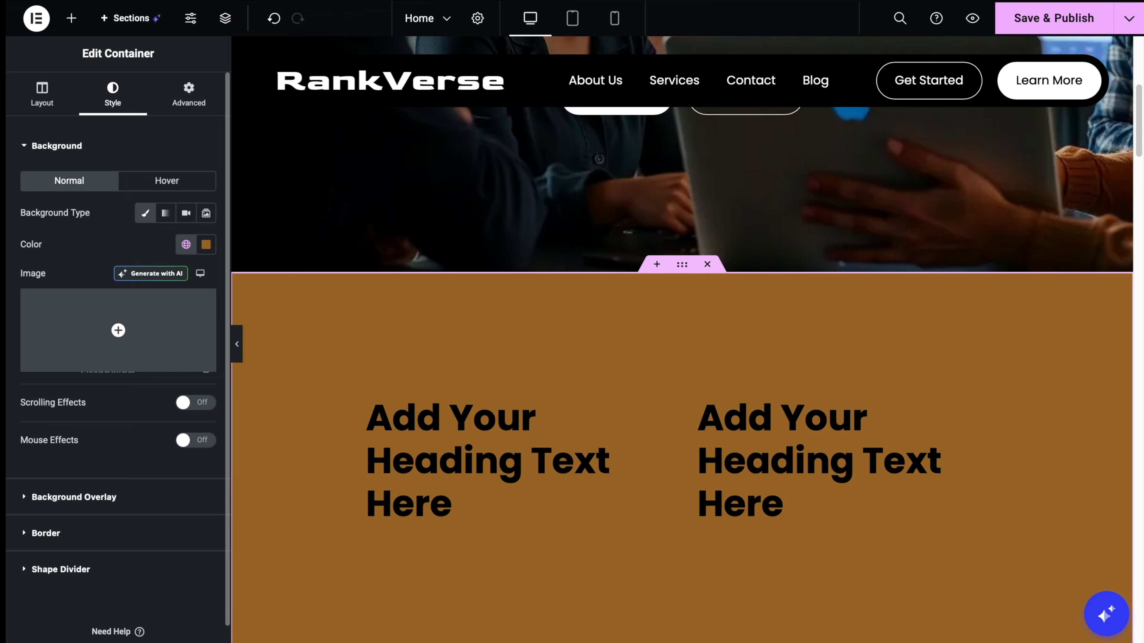
{"action": "left_click", "coordinate": [206, 246]}
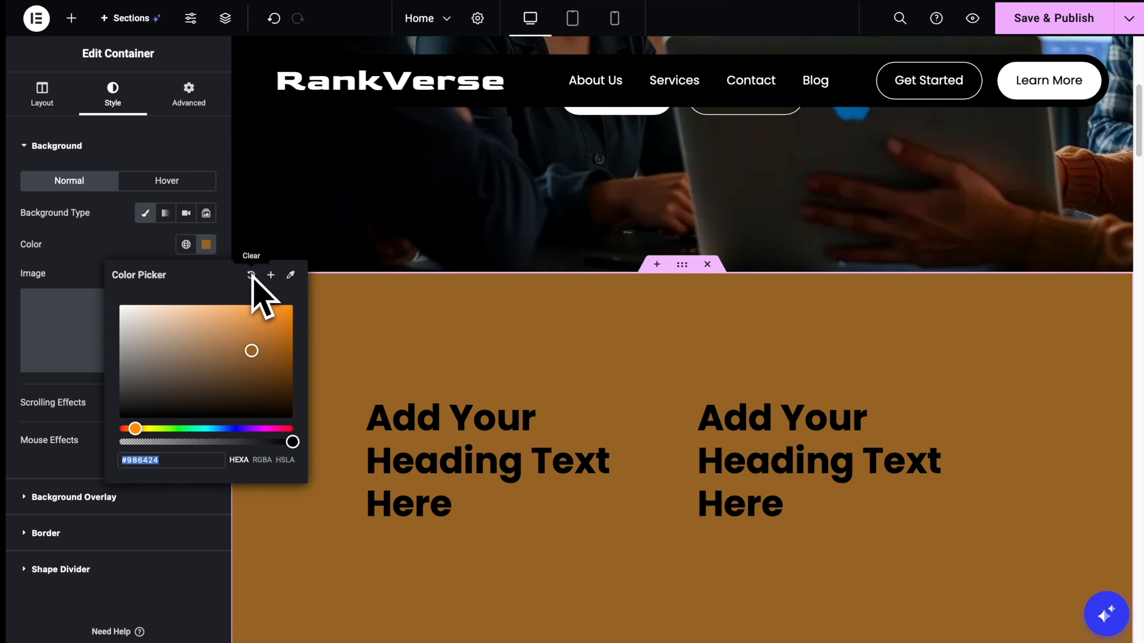
{"action": "left_click", "coordinate": [251, 276]}
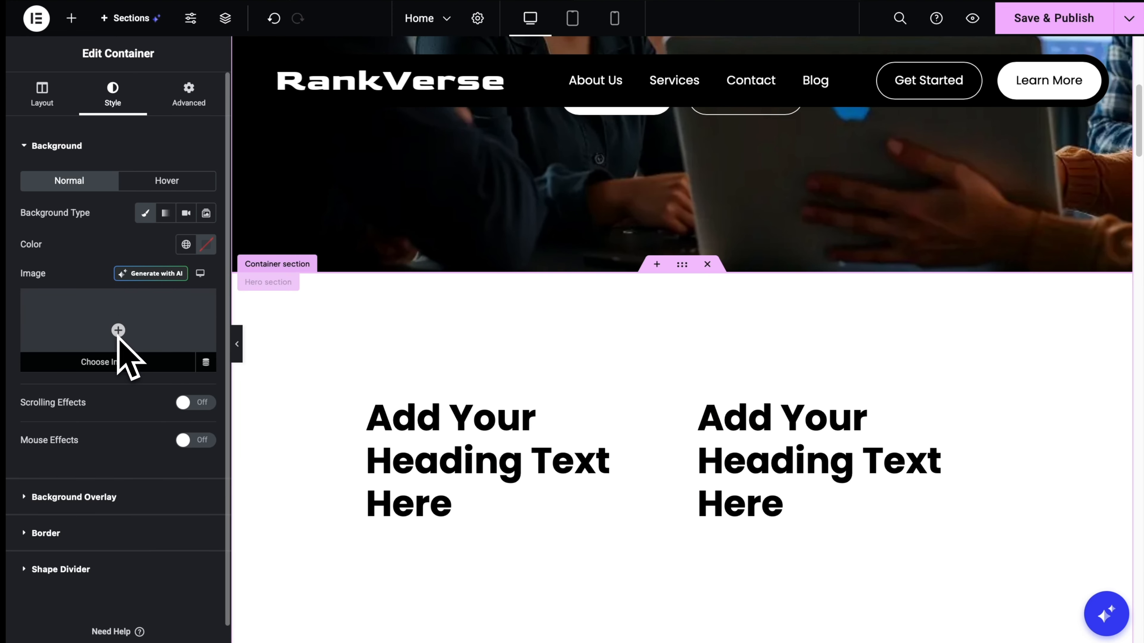
Set tenweb_media_sajrpurvf.webp, the desktop monitor photo in the media library, as the container's background image.
{"action": "left_click", "coordinate": [118, 333]}
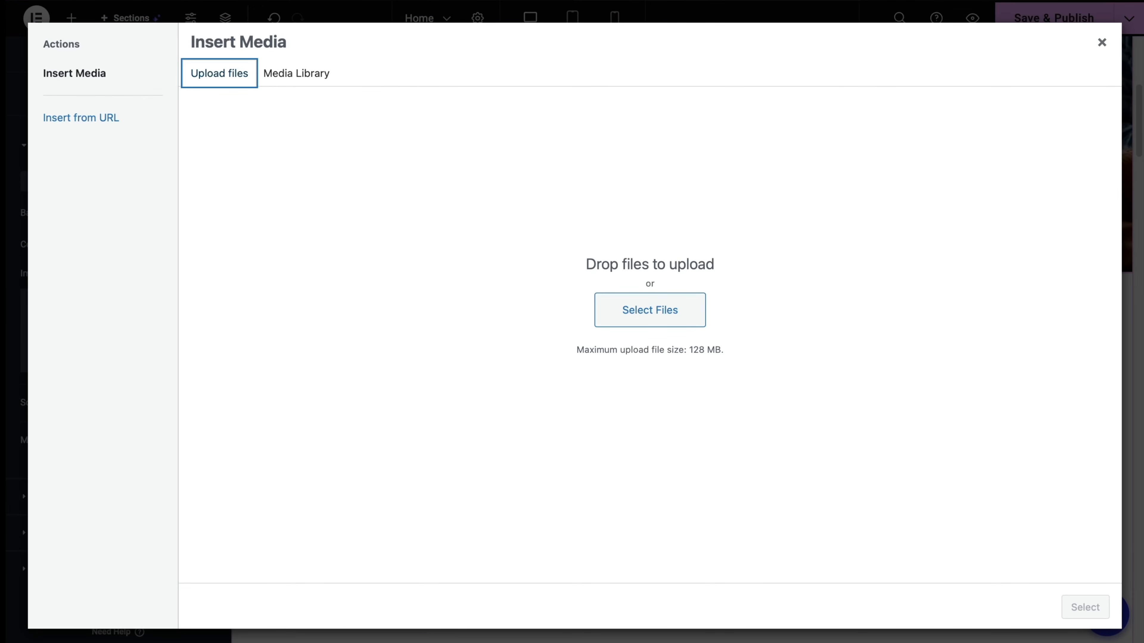
{"action": "left_click", "coordinate": [314, 84]}
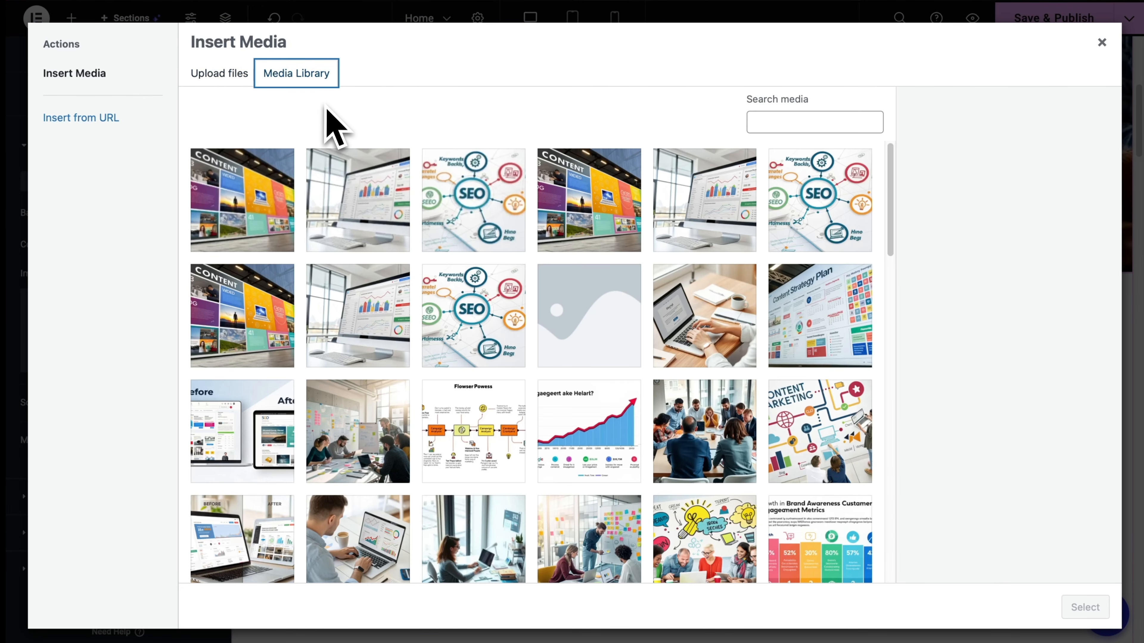
{"action": "left_click", "coordinate": [350, 197]}
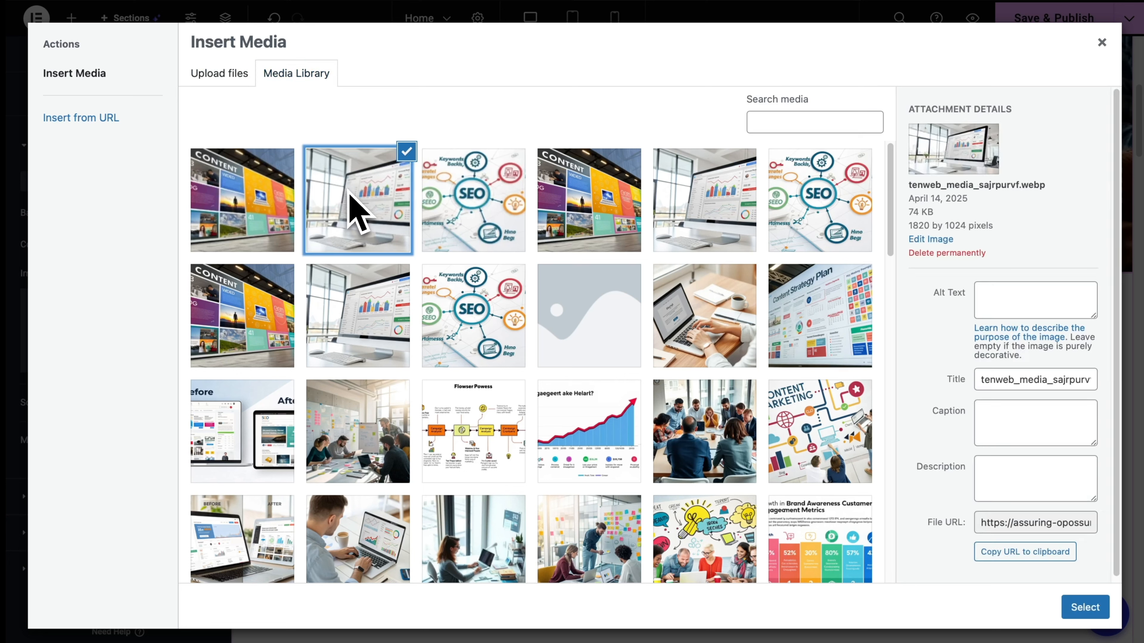
{"action": "left_click", "coordinate": [1085, 607]}
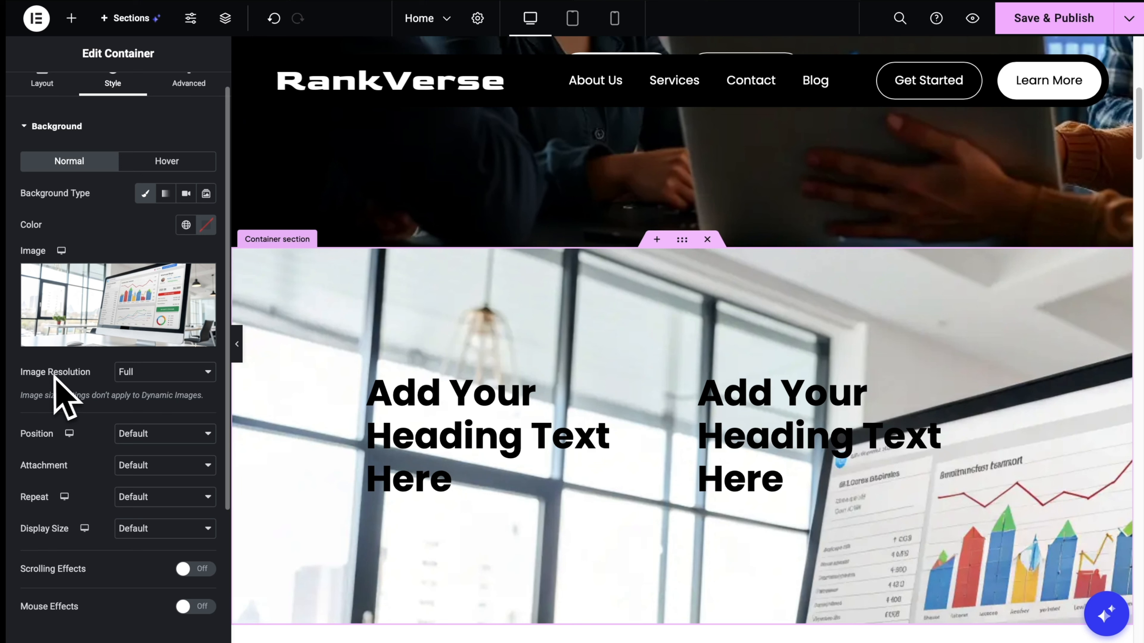
Try the Center Center background position, and a Custom position with about -74 px X and -17 px Y offset.
{"action": "left_click", "coordinate": [147, 439]}
{"action": "left_click", "coordinate": [155, 451]}
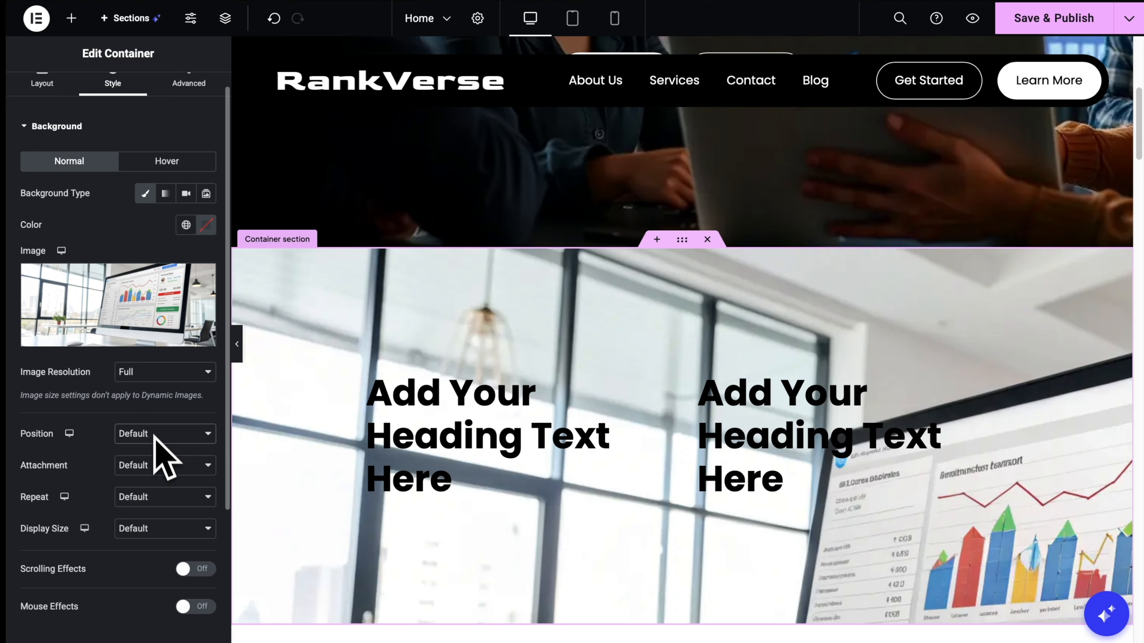
{"action": "left_click", "coordinate": [162, 435]}
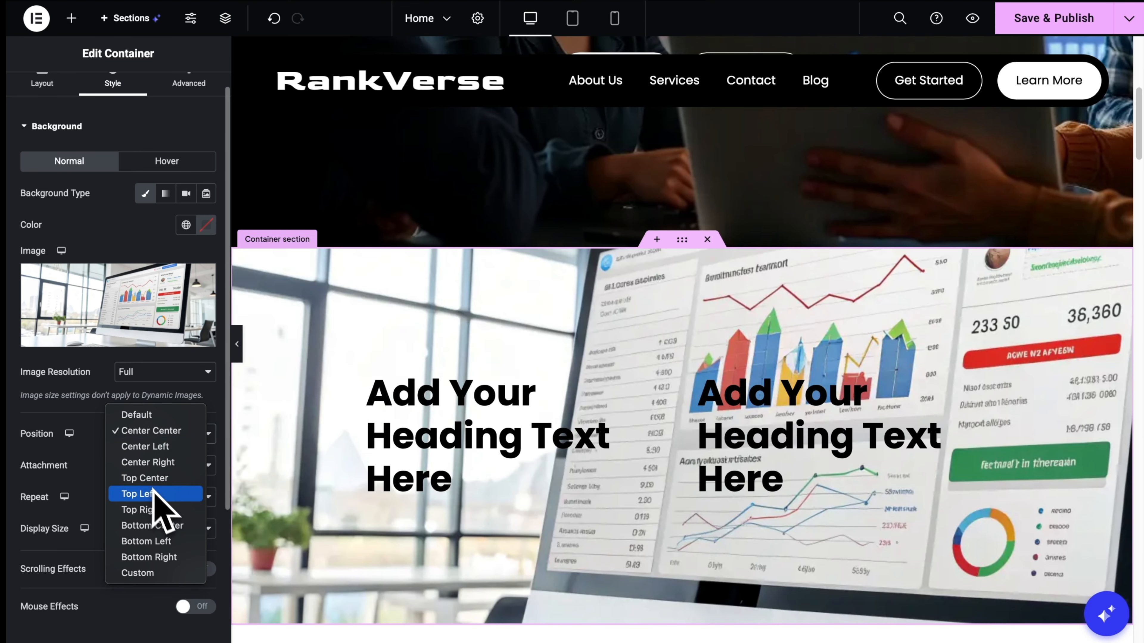
{"action": "left_click", "coordinate": [153, 579]}
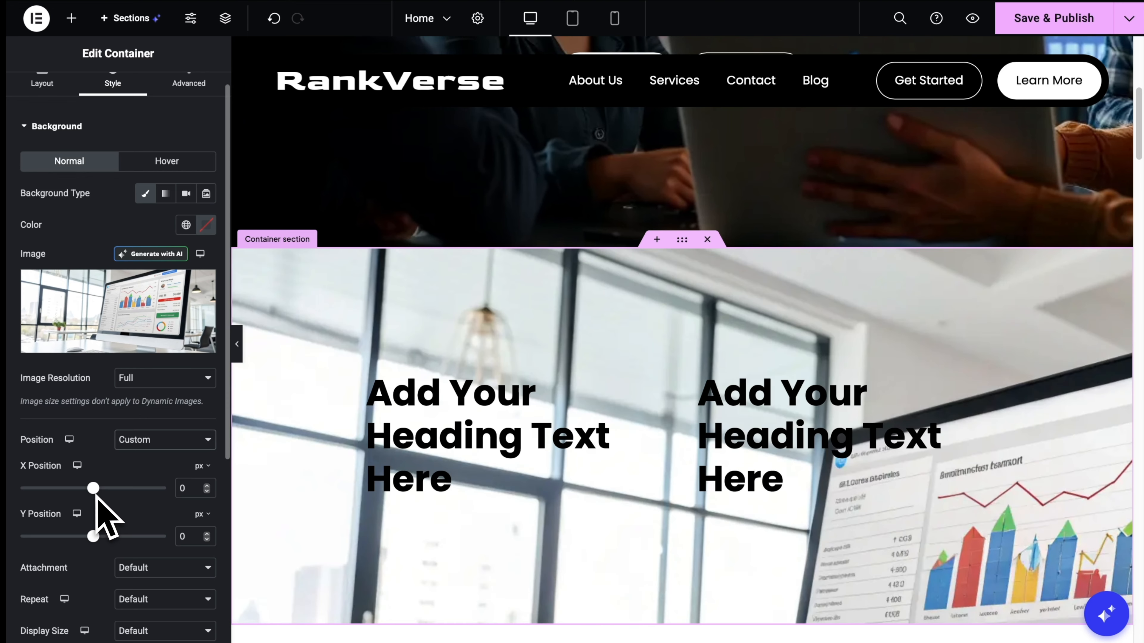
{"action": "left_click_drag", "start_coordinate": [92, 488], "coordinate": [82, 491]}
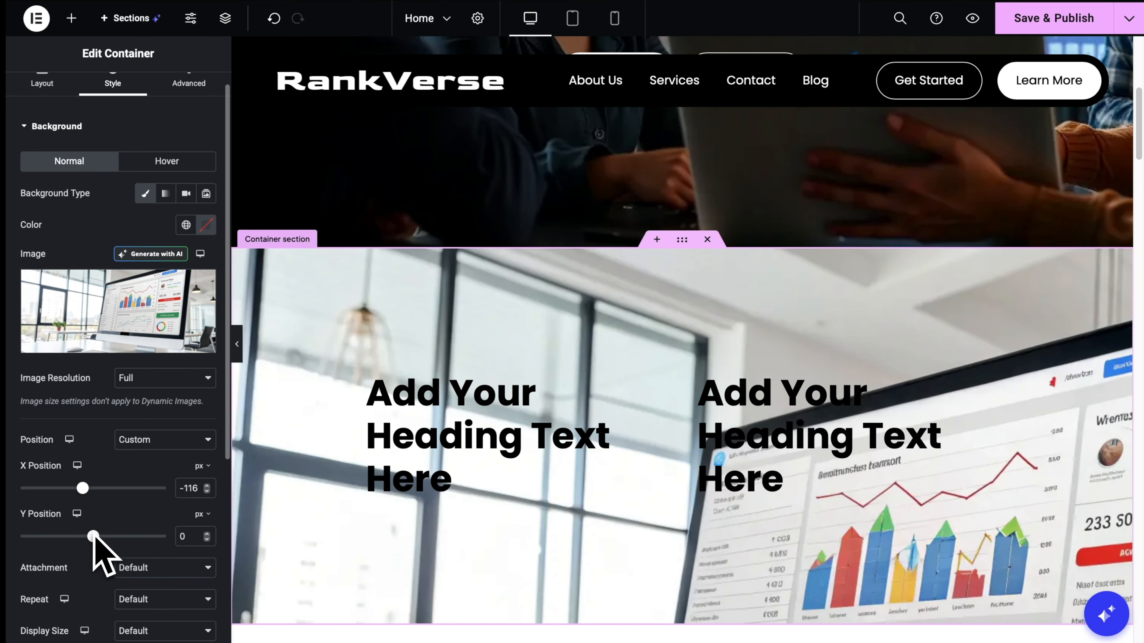
{"action": "left_click_drag", "start_coordinate": [93, 536], "coordinate": [92, 537]}
Set the background image's position to Center Center and its attachment to Fixed, and check how it behaves while the page scrolls.
{"action": "left_click", "coordinate": [160, 440]}
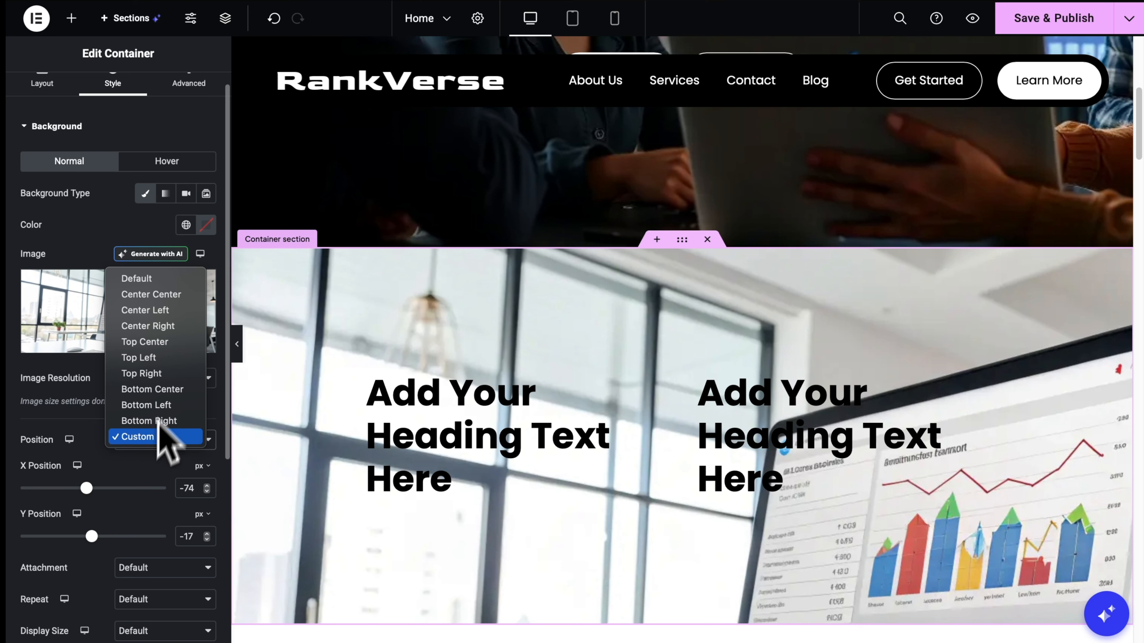
{"action": "left_click", "coordinate": [162, 297]}
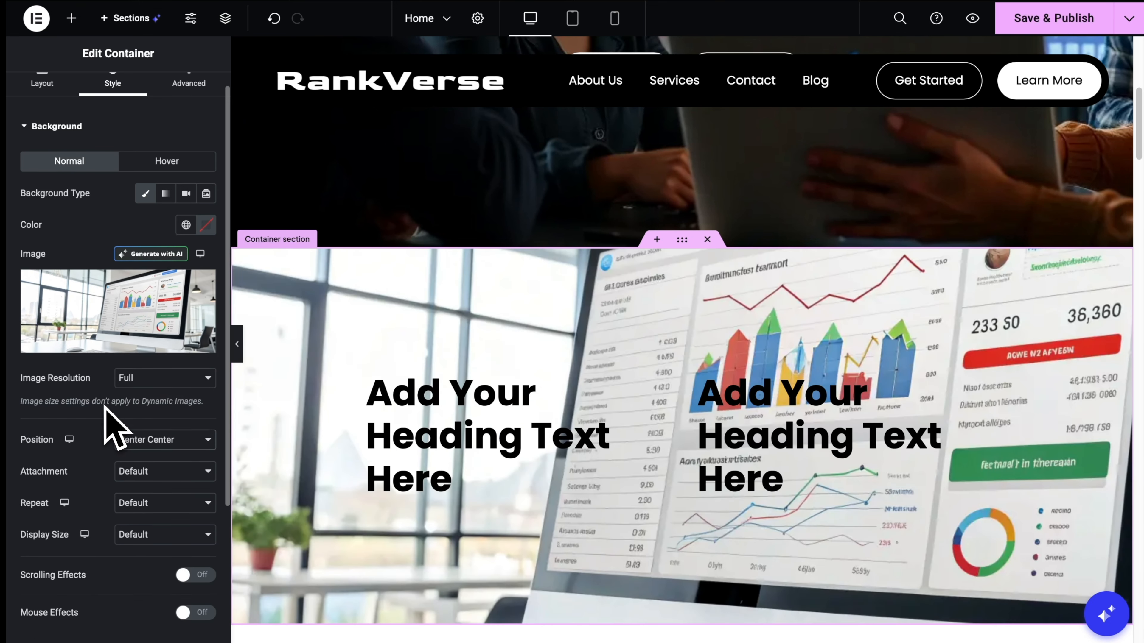
{"action": "scroll", "coordinate": [105, 408], "scroll_direction": "down", "scroll_amount": 1}
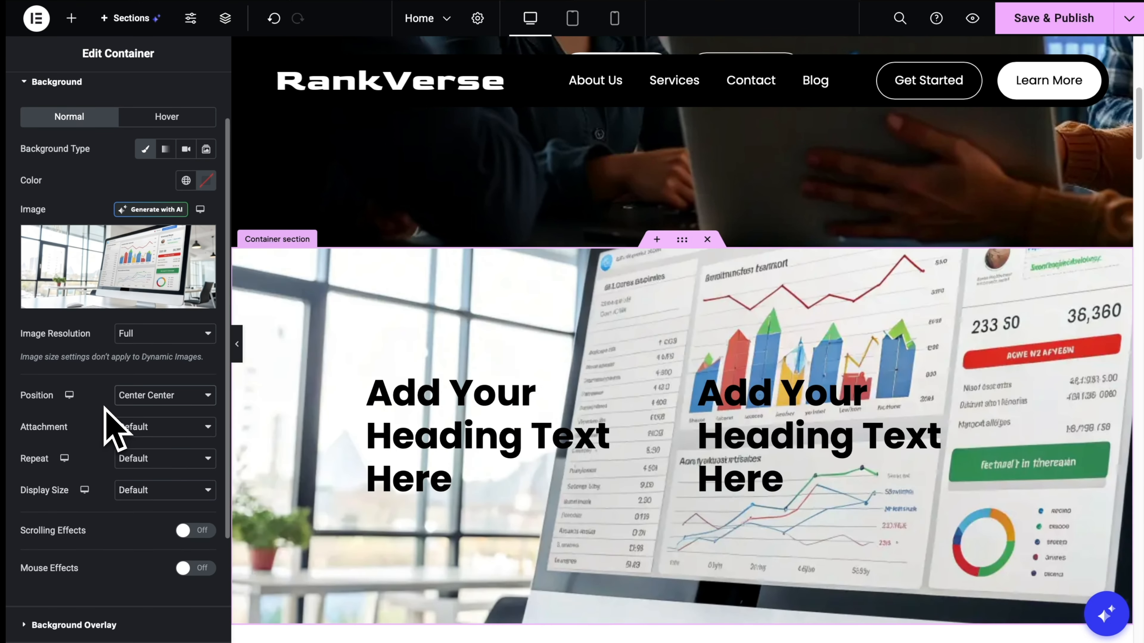
{"action": "left_click", "coordinate": [149, 428]}
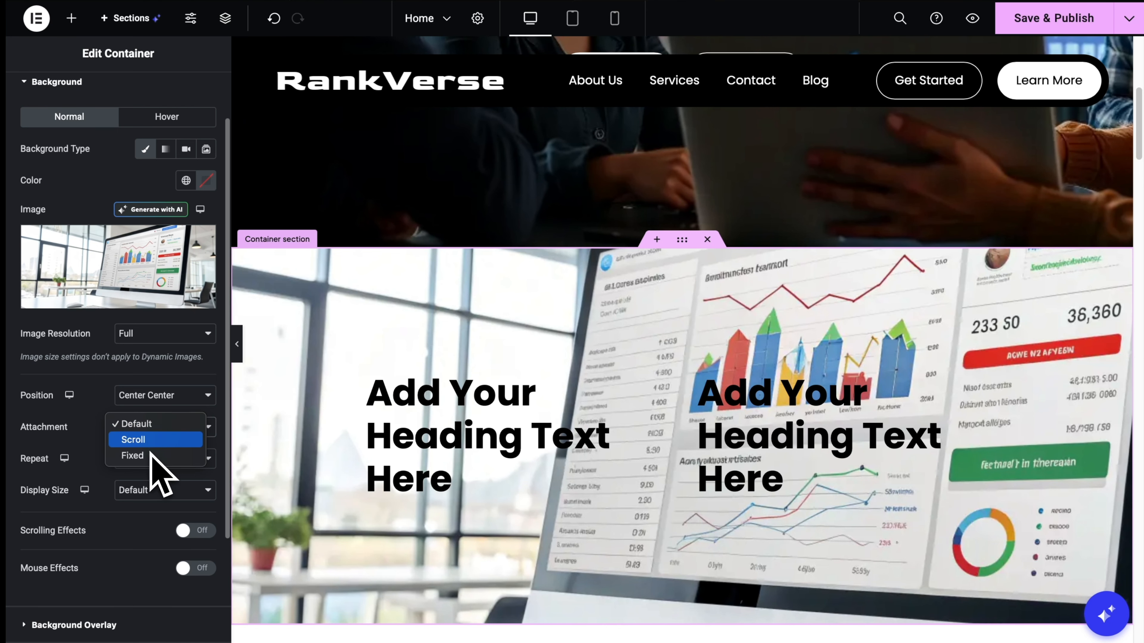
{"action": "left_click", "coordinate": [135, 455]}
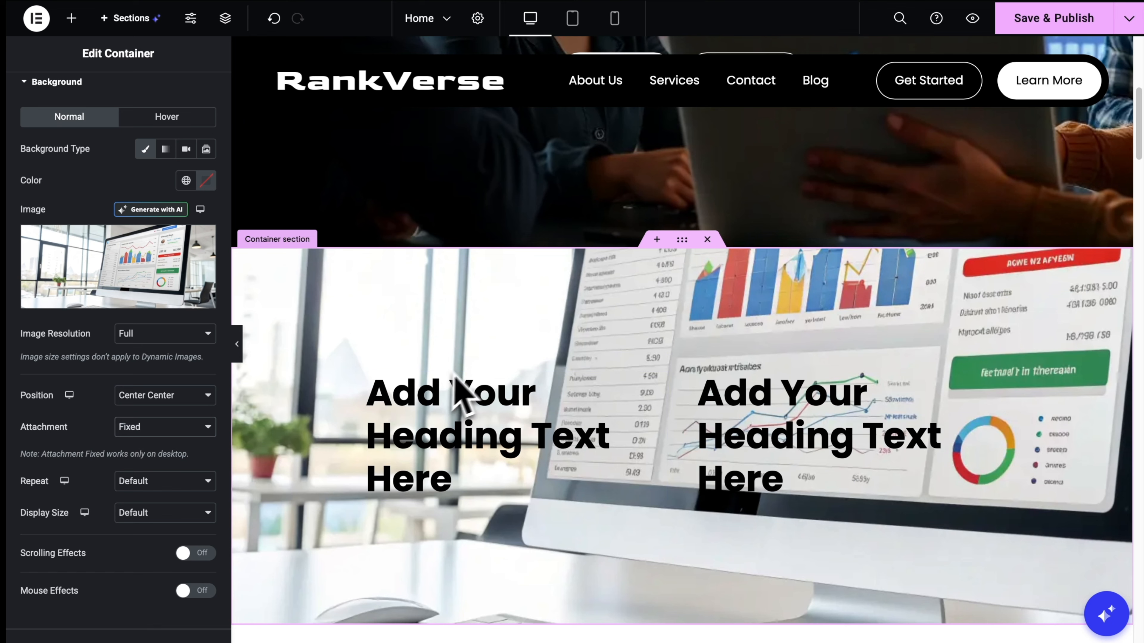
{"action": "scroll", "coordinate": [513, 359], "scroll_direction": "down", "scroll_amount": 1}
{"action": "scroll", "coordinate": [511, 352], "scroll_direction": "down", "scroll_amount": 5}
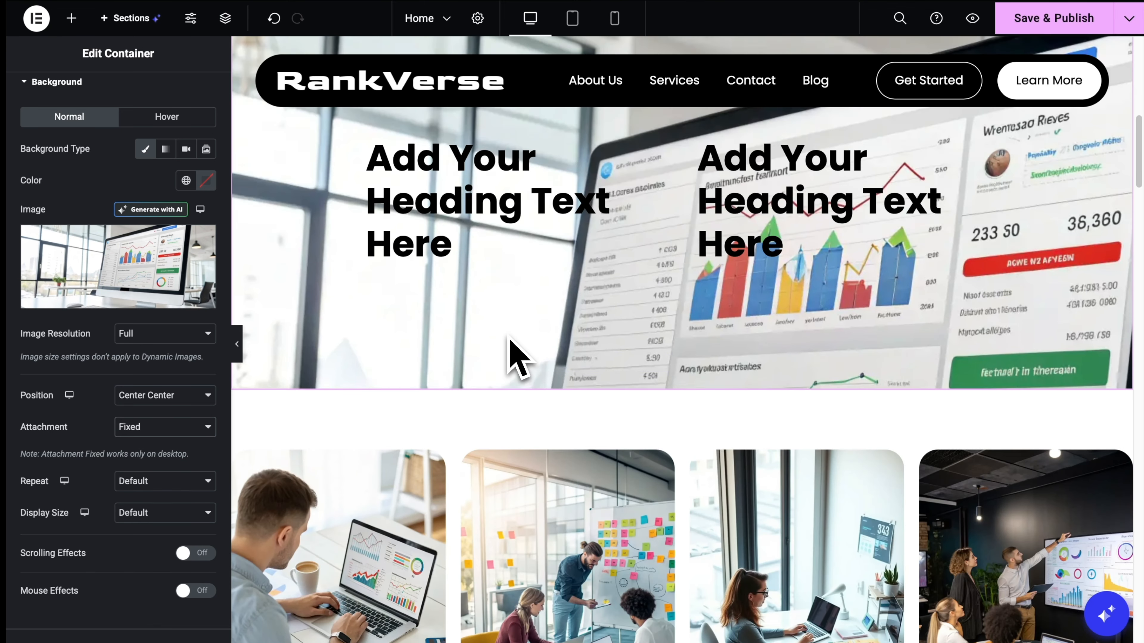
{"action": "scroll", "coordinate": [511, 353], "scroll_direction": "up", "scroll_amount": 8}
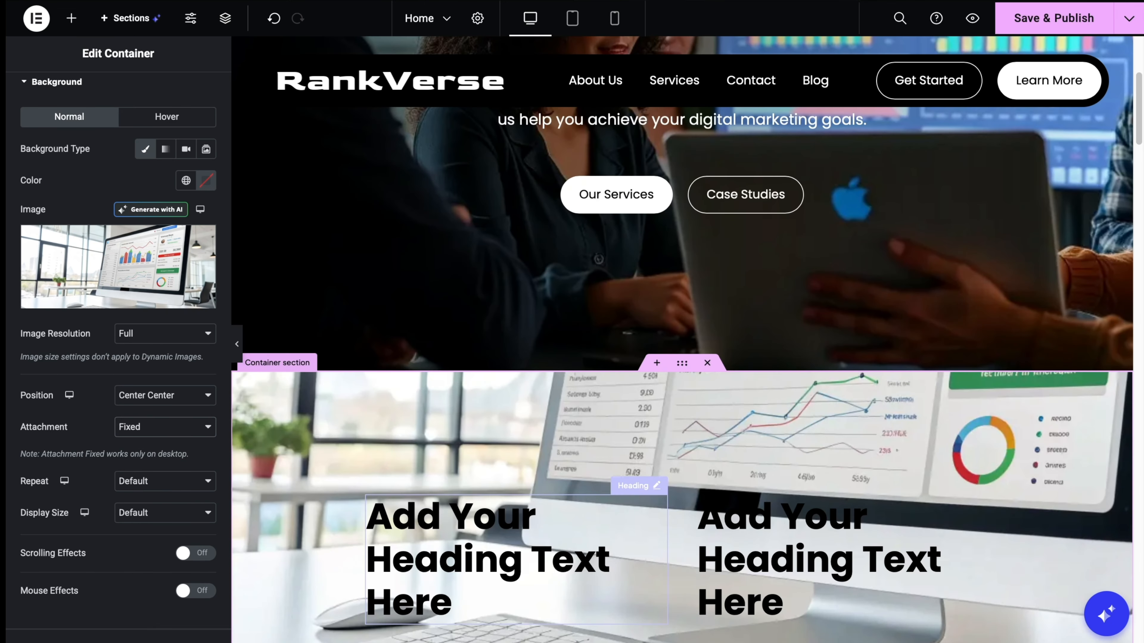
{"action": "scroll", "coordinate": [511, 343], "scroll_direction": "down", "scroll_amount": 2}
{"action": "scroll", "coordinate": [509, 338], "scroll_direction": "down", "scroll_amount": 2}
Try the Contain and Cover display sizes on the container's background image.
{"action": "left_click", "coordinate": [155, 513]}
{"action": "left_click", "coordinate": [149, 557]}
{"action": "left_click", "coordinate": [154, 518]}
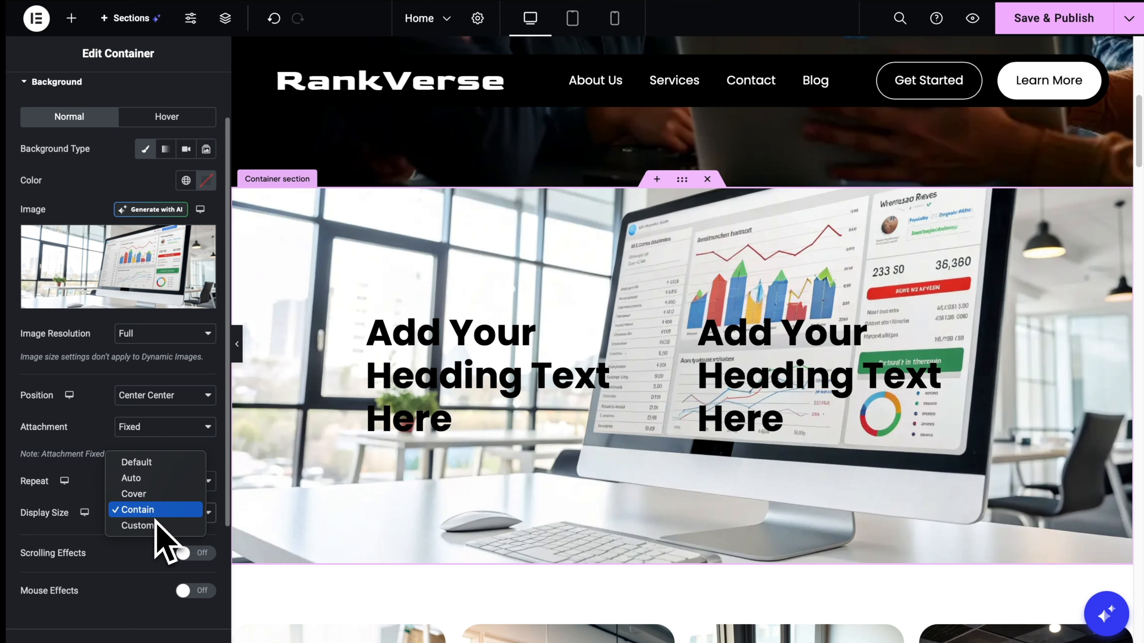
{"action": "left_click", "coordinate": [155, 496]}
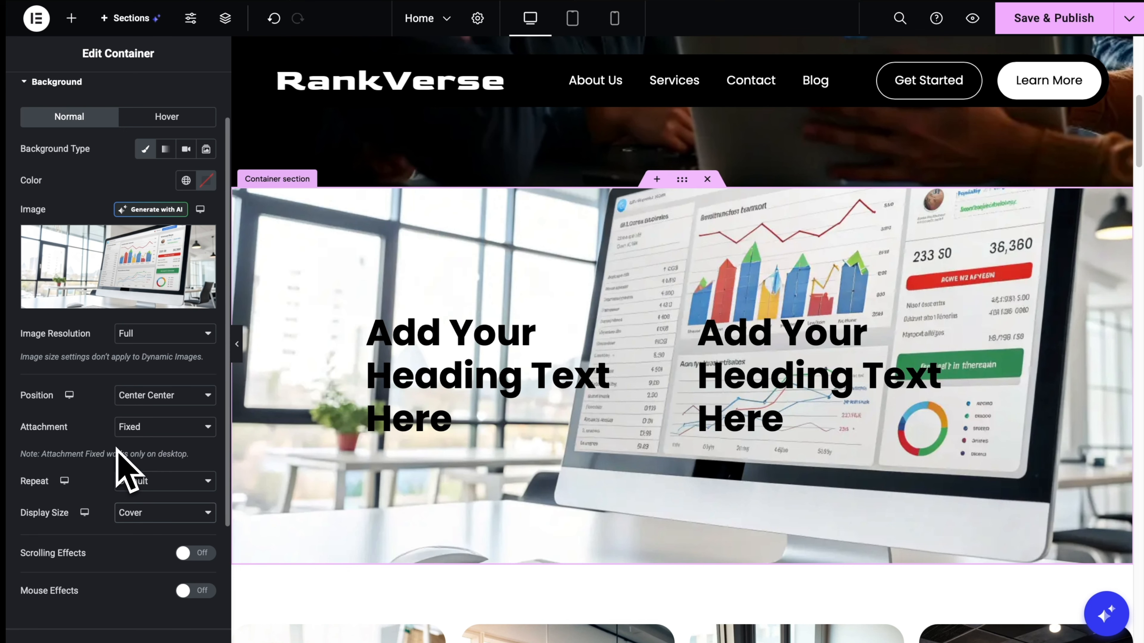
Set the background image's display size to Custom with a width of 37%.
{"action": "left_click", "coordinate": [155, 519]}
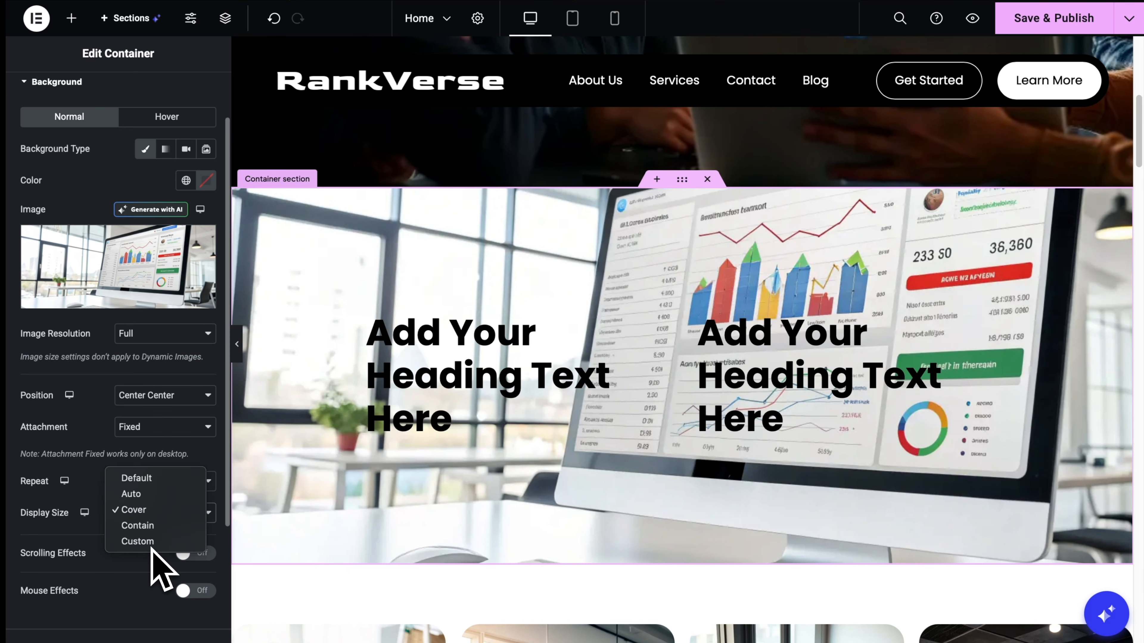
{"action": "left_click", "coordinate": [151, 548]}
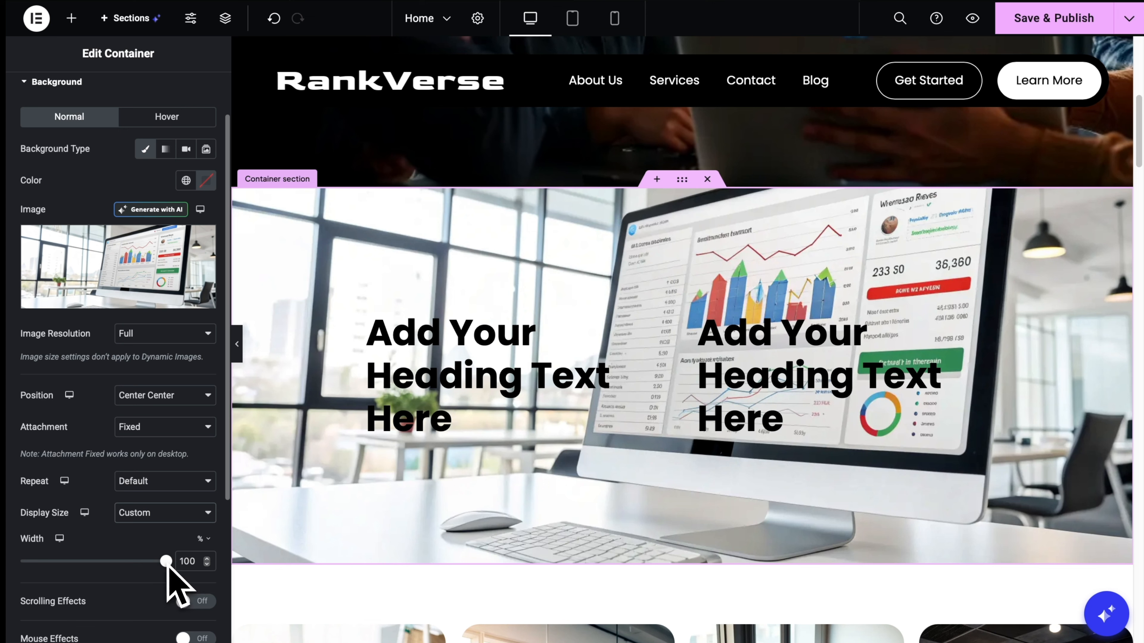
{"action": "left_click_drag", "start_coordinate": [147, 567], "coordinate": [75, 568]}
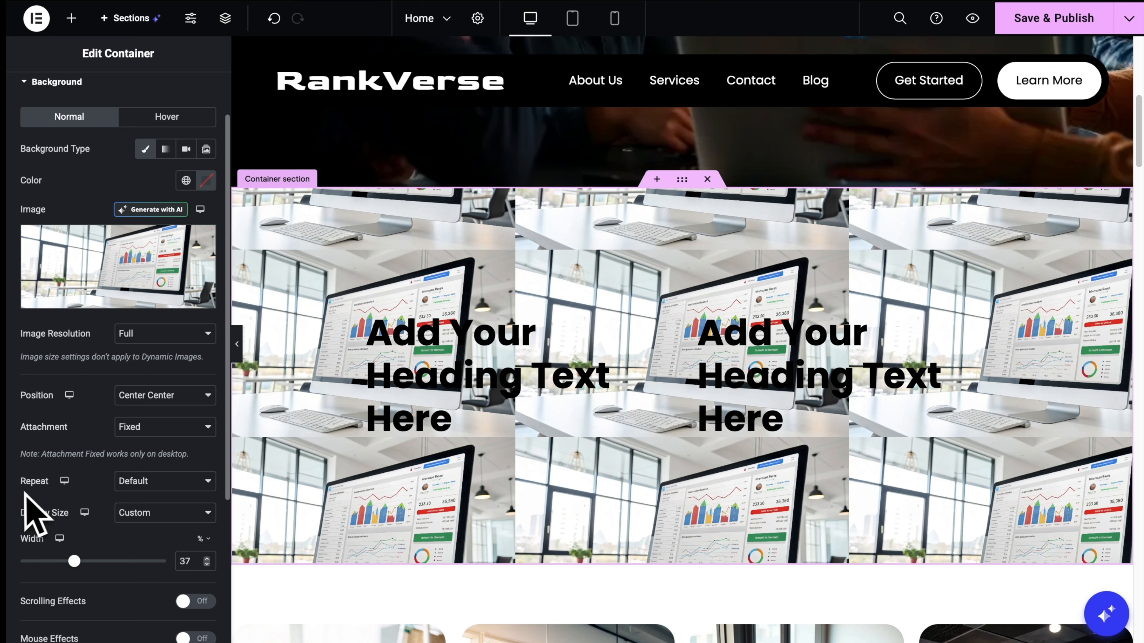
Try No-repeat for the background image, and set its repeat option to Repeat-x.
{"action": "left_click", "coordinate": [169, 481]}
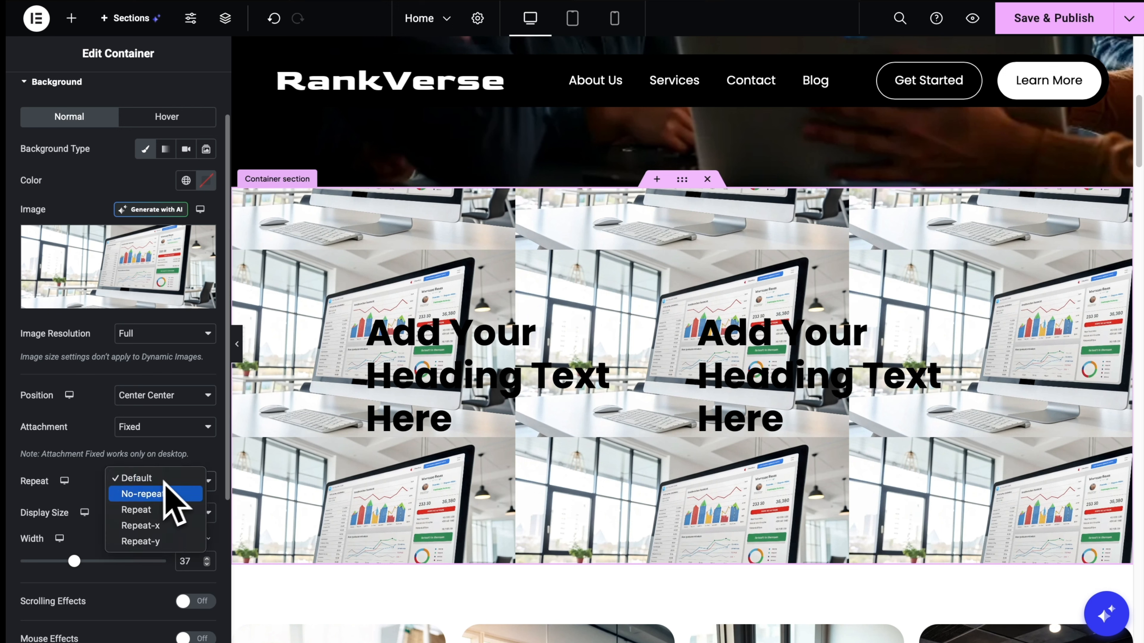
{"action": "left_click", "coordinate": [157, 495]}
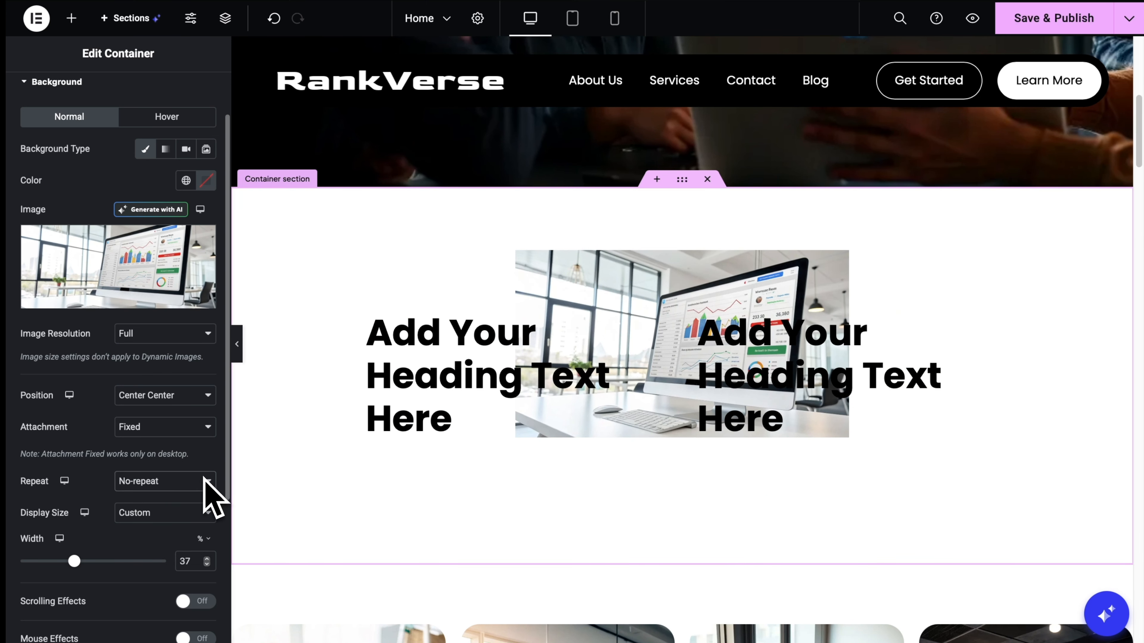
{"action": "left_click", "coordinate": [181, 485]}
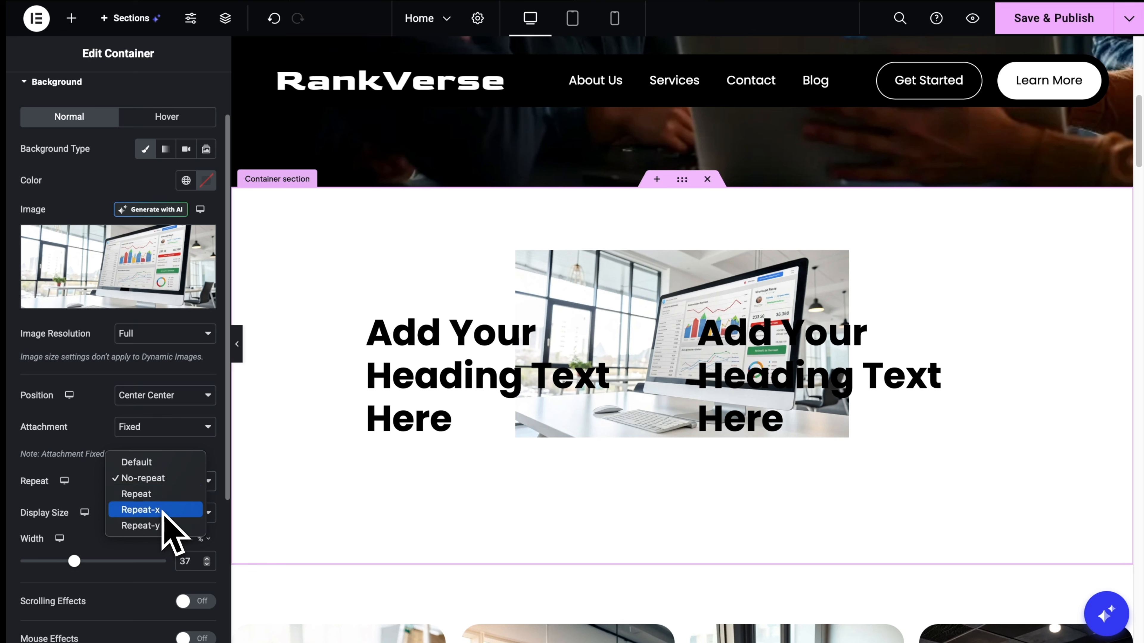
{"action": "left_click", "coordinate": [165, 513]}
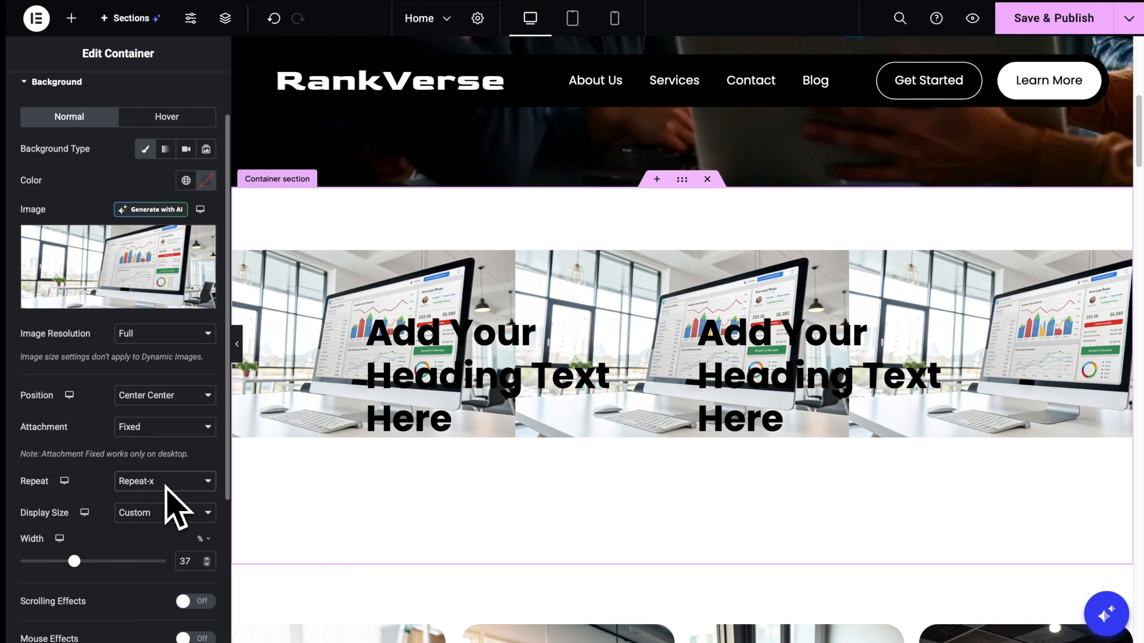
Reset the background image's repeat and display size options to Default.
{"action": "left_click", "coordinate": [164, 484]}
{"action": "left_click", "coordinate": [158, 434]}
{"action": "left_click", "coordinate": [160, 517]}
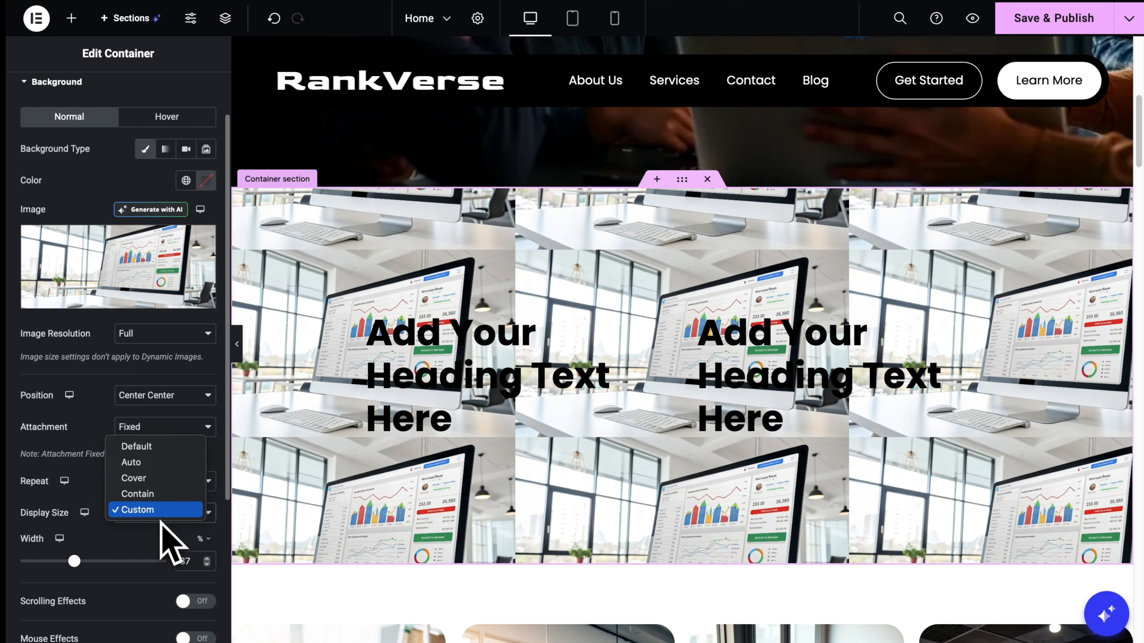
{"action": "left_click", "coordinate": [154, 449]}
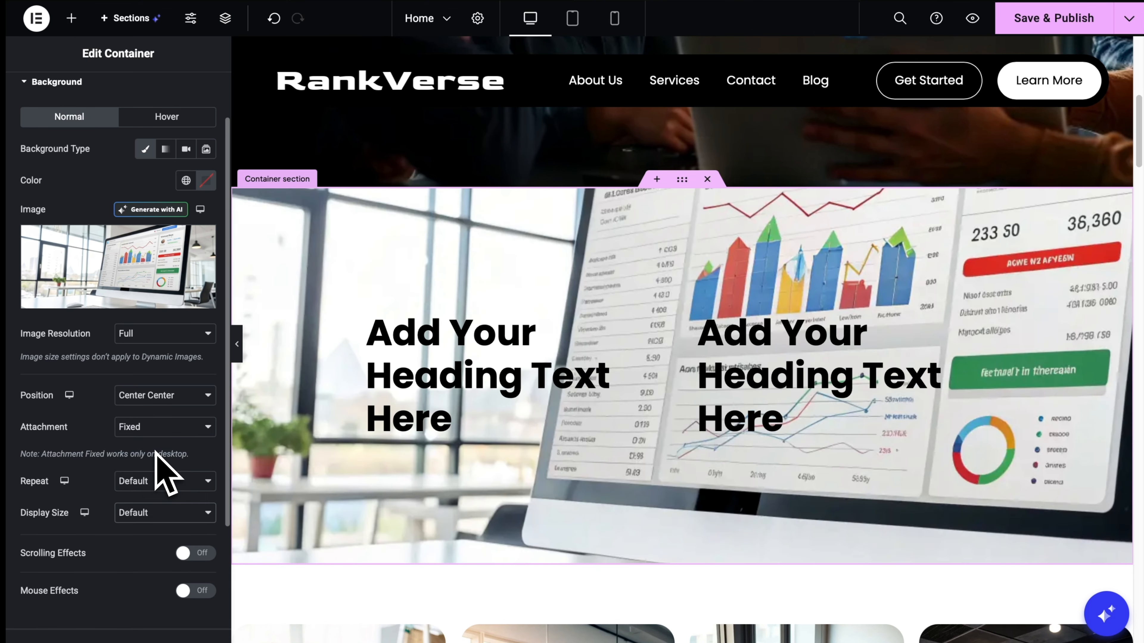
Try the Scrolling Effects option on the container's background image.
{"action": "scroll", "coordinate": [164, 473], "scroll_direction": "down", "scroll_amount": 2}
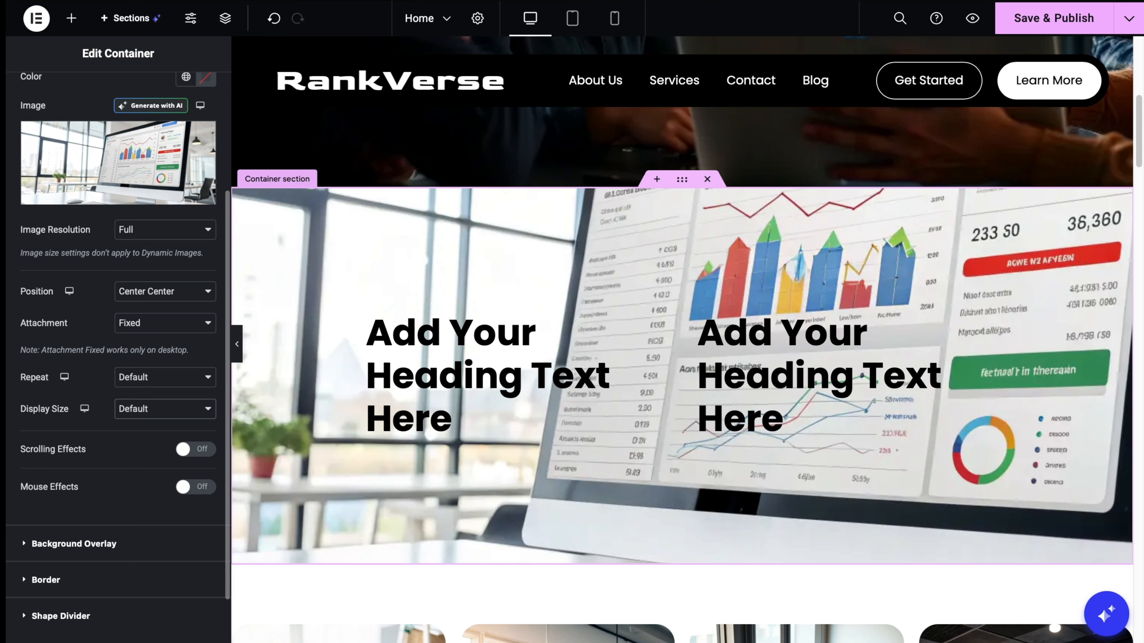
{"action": "left_click", "coordinate": [196, 450]}
{"action": "scroll", "coordinate": [392, 477], "scroll_direction": "down", "scroll_amount": 1}
{"action": "scroll", "coordinate": [118, 451], "scroll_direction": "down", "scroll_amount": 6}
Give the container a classic background overlay in the pinkish red #D37E7E.
{"action": "left_click", "coordinate": [74, 451]}
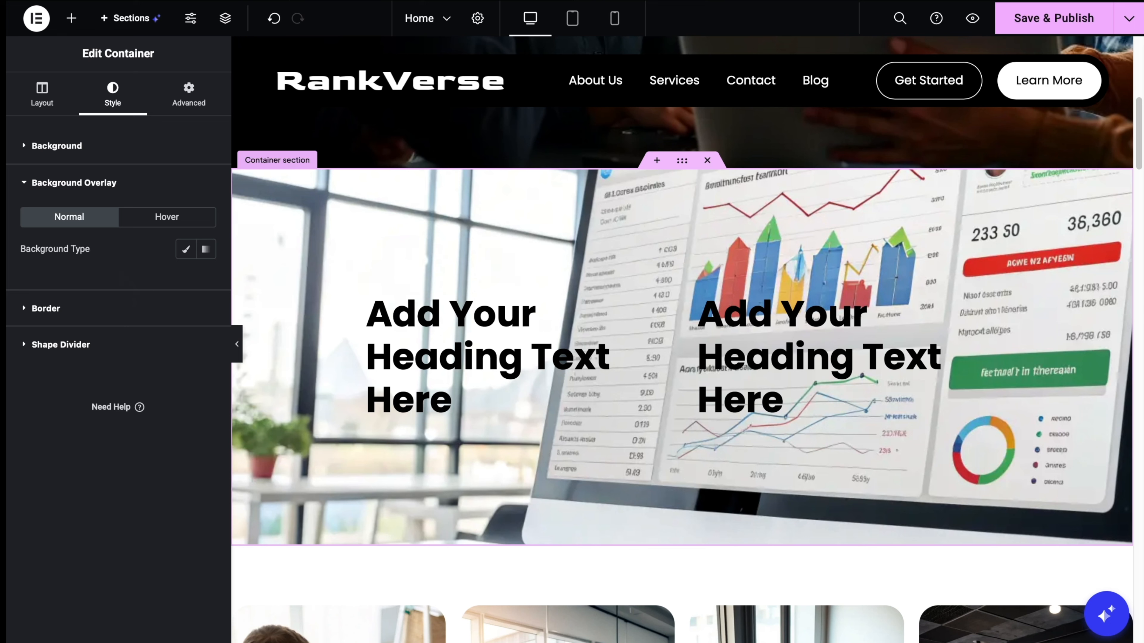
{"action": "left_click", "coordinate": [185, 249]}
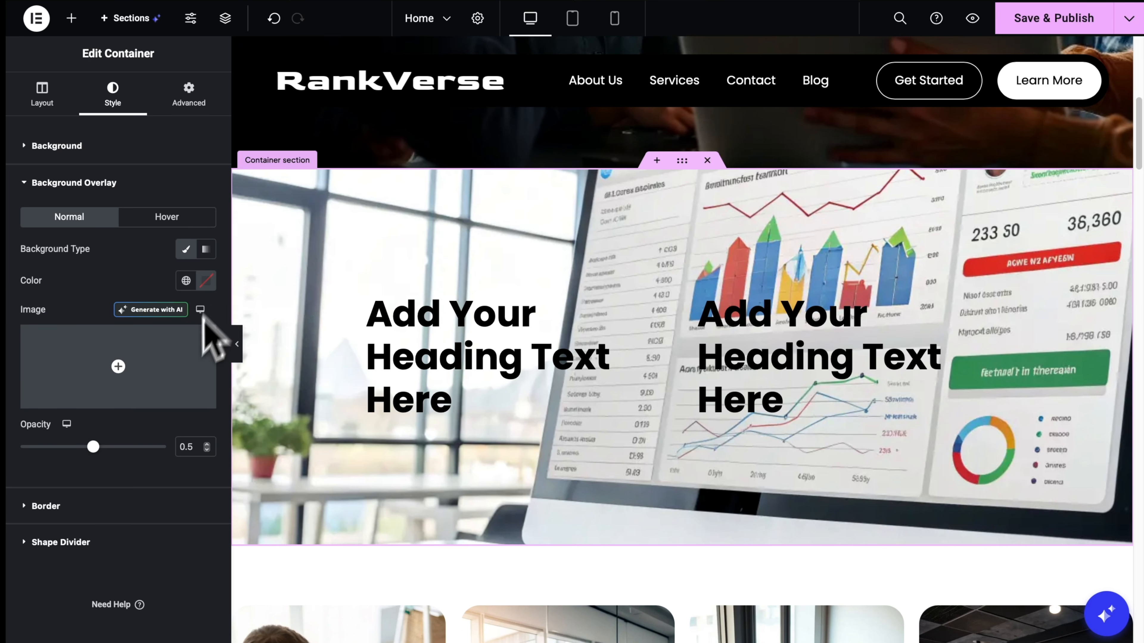
{"action": "left_click", "coordinate": [205, 281]}
{"action": "left_click", "coordinate": [172, 361]}
{"action": "left_click", "coordinate": [189, 362]}
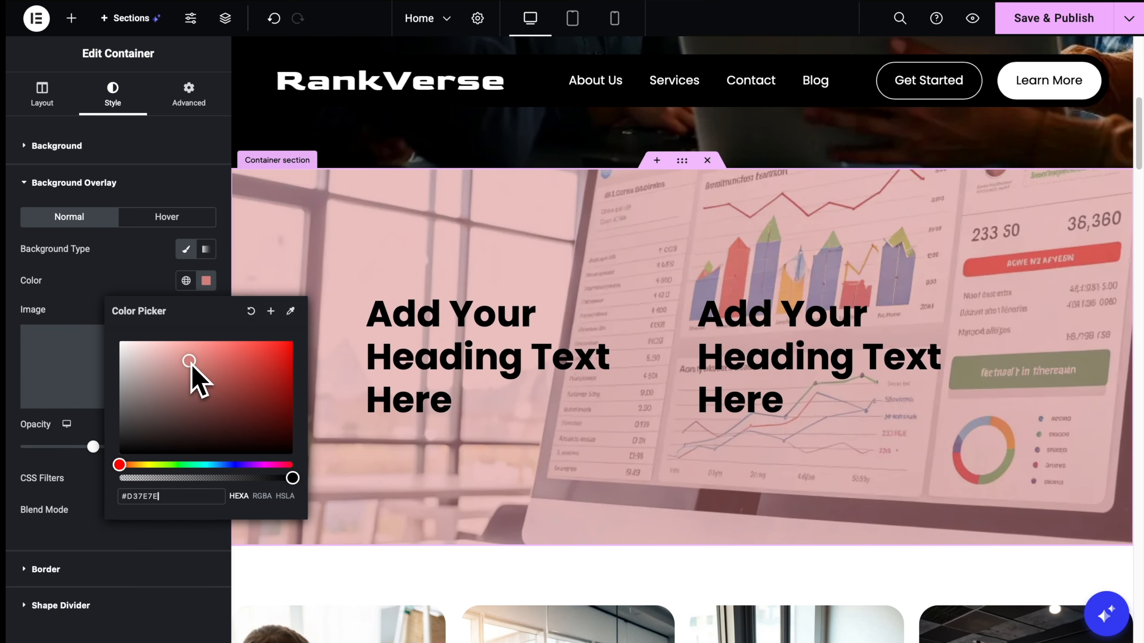
{"action": "left_click", "coordinate": [142, 275]}
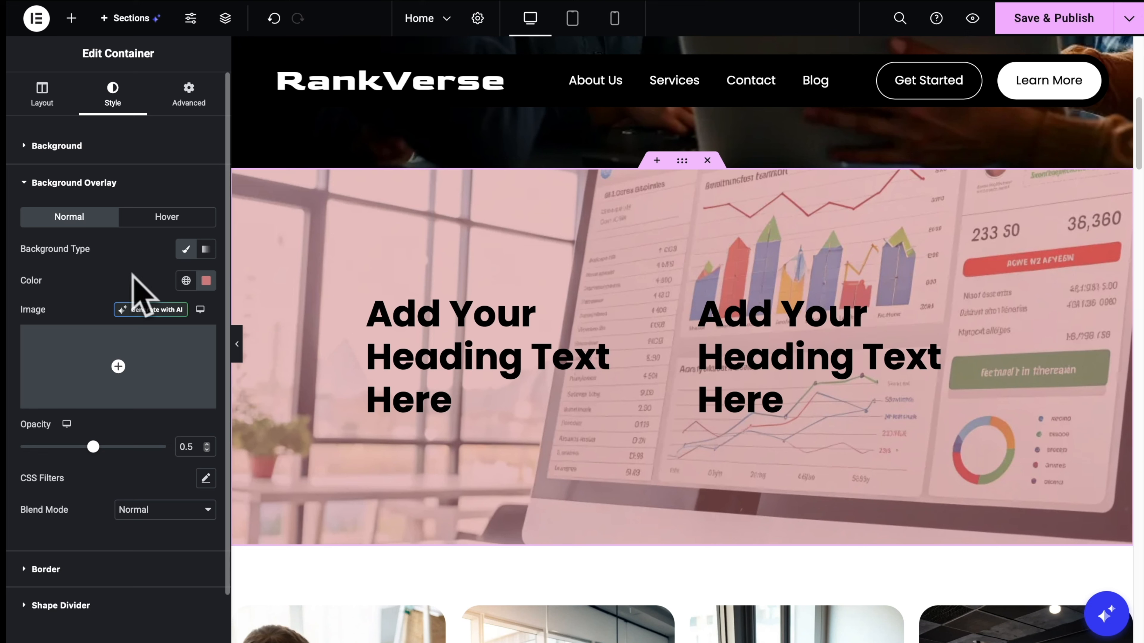
Insert the black RankVerse logo from the media library as the overlay image and set it to No-repeat.
{"action": "left_click", "coordinate": [128, 382]}
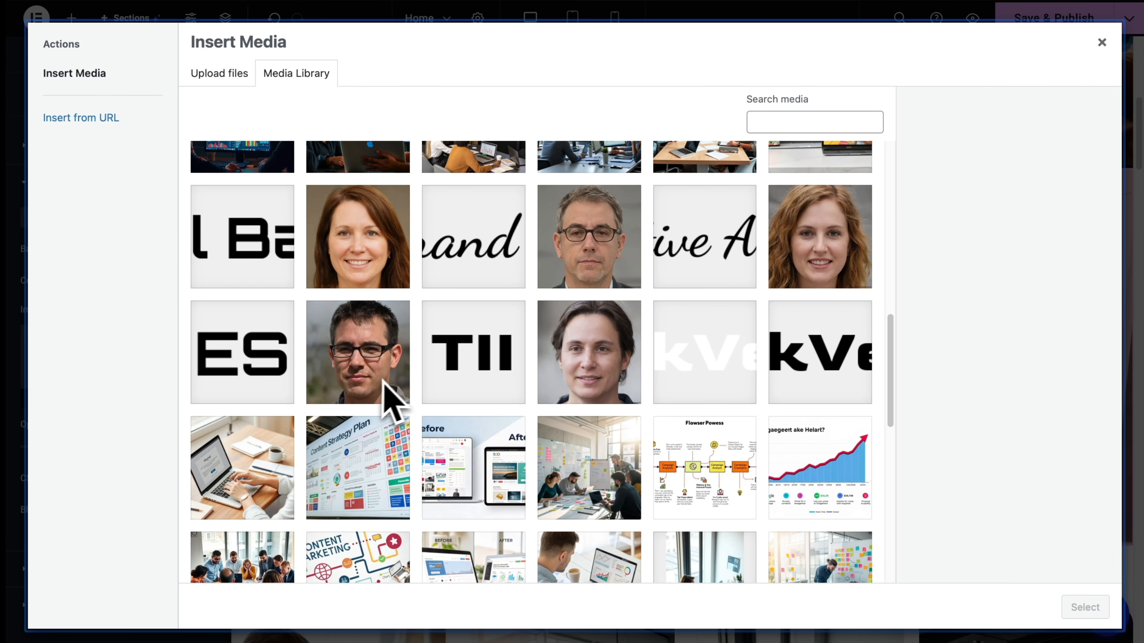
{"action": "left_click", "coordinate": [819, 353]}
{"action": "left_click", "coordinate": [1085, 607]}
{"action": "left_click", "coordinate": [165, 553]}
{"action": "left_click", "coordinate": [144, 573]}
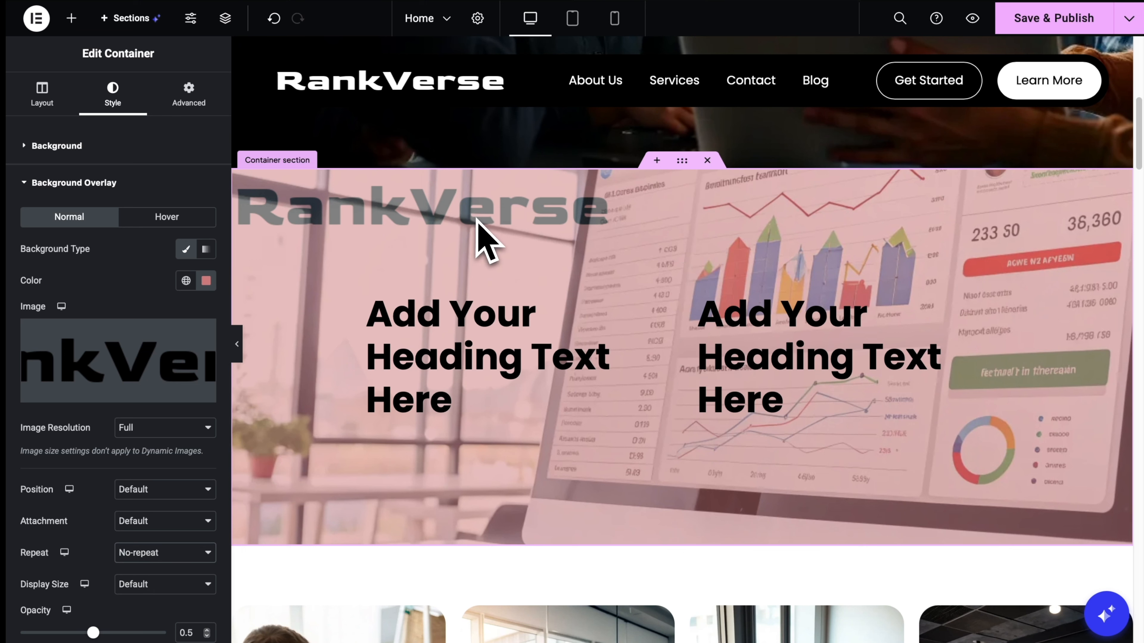
Try the overlay logo at Top Right, and set its position to Bottom Right.
{"action": "left_click", "coordinate": [149, 493]}
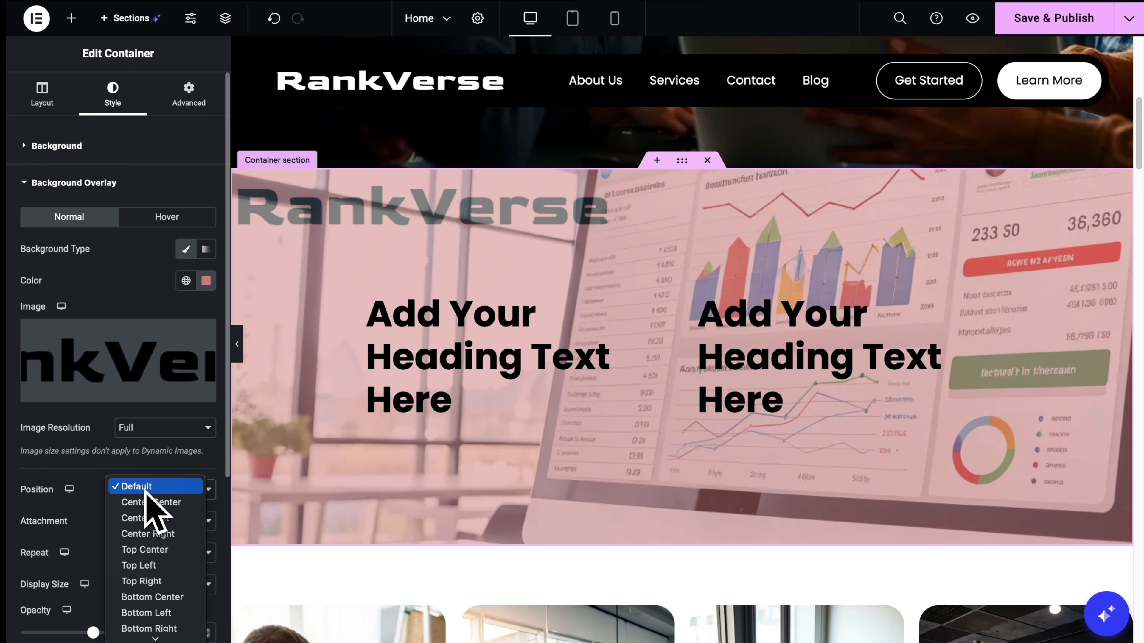
{"action": "left_click", "coordinate": [161, 582]}
{"action": "left_click", "coordinate": [165, 490]}
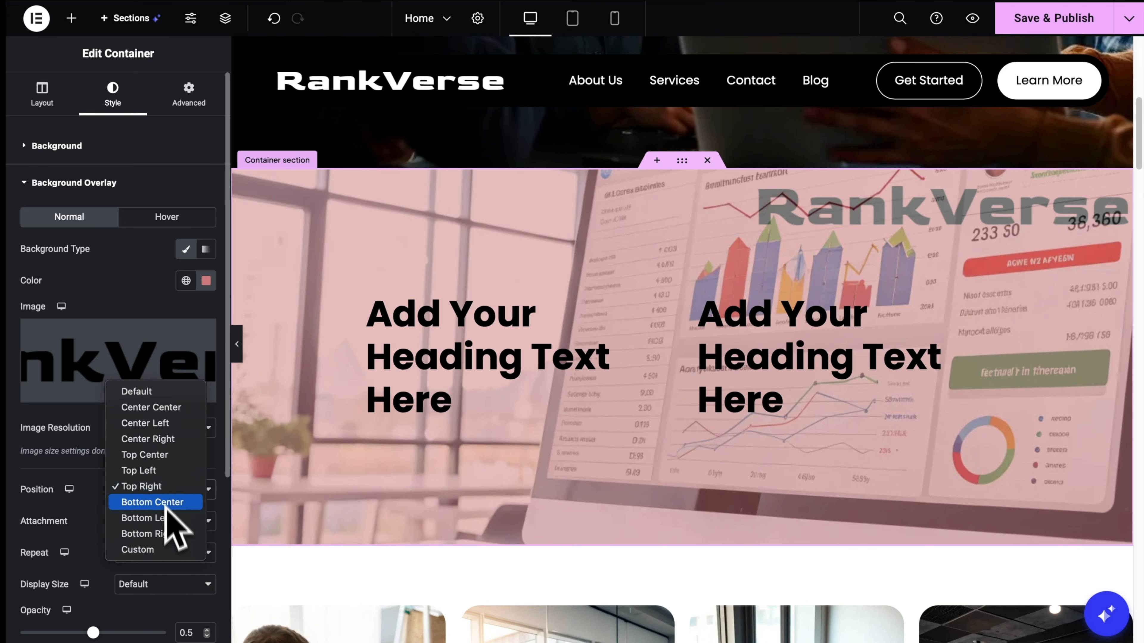
{"action": "left_click", "coordinate": [167, 534]}
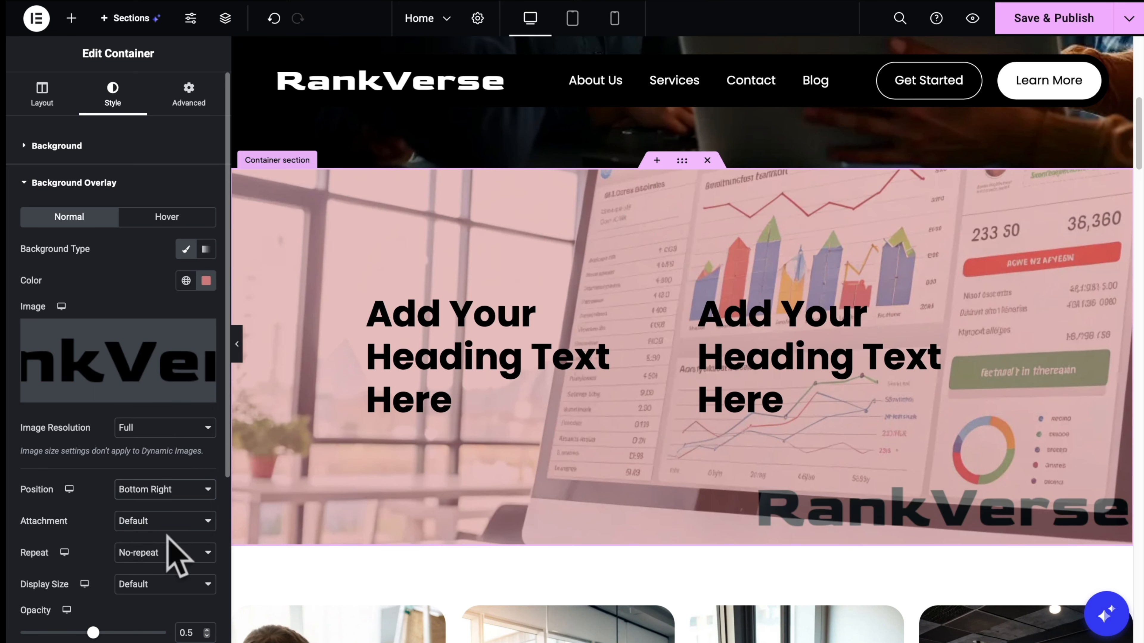
Try adjusting the background overlay's opacity and return it to 0.5.
{"action": "scroll", "coordinate": [171, 549], "scroll_direction": "down", "scroll_amount": 3}
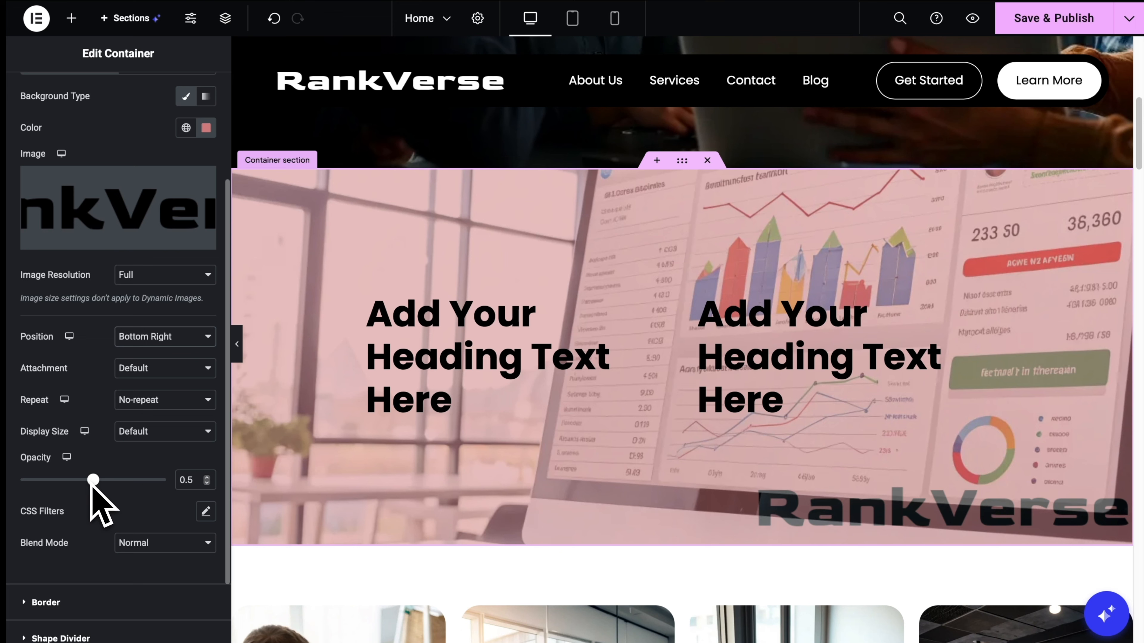
{"action": "mouse_move", "coordinate": [101, 480]}
{"action": "left_mouse_down"}
{"action": "mouse_move", "coordinate": [144, 480]}
{"action": "mouse_move", "coordinate": [74, 481]}
{"action": "mouse_move", "coordinate": [93, 482]}
{"action": "left_mouse_up"}
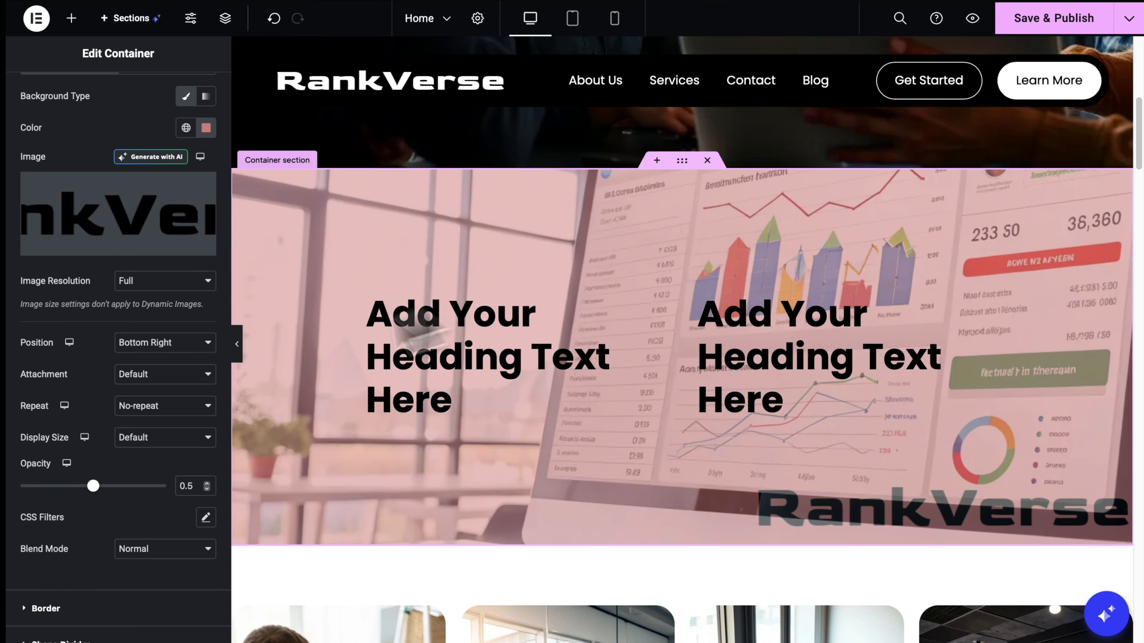
Add a solid border 10 px wide on all sides of the container and color it dark brown.
{"action": "scroll", "coordinate": [128, 434], "scroll_direction": "down", "scroll_amount": 3}
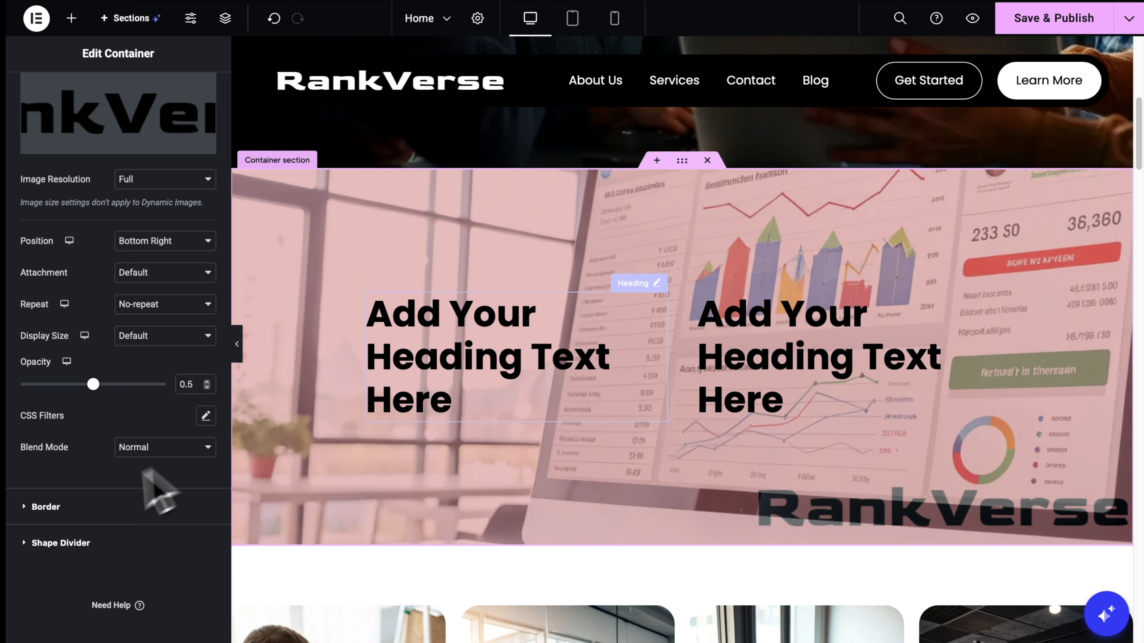
{"action": "left_click", "coordinate": [96, 509]}
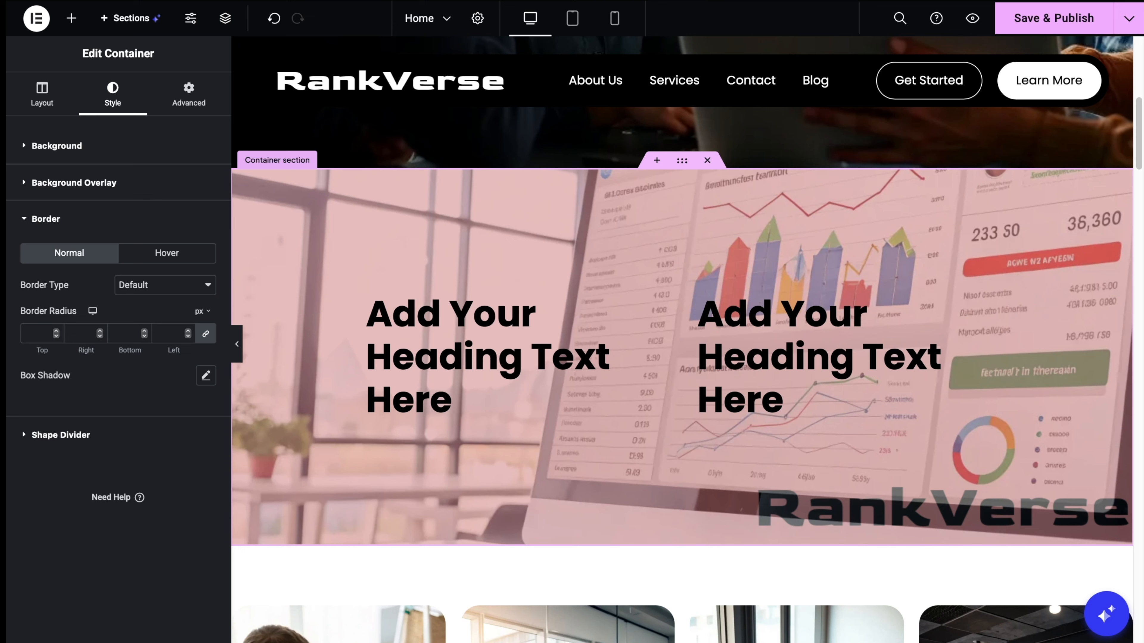
{"action": "left_click", "coordinate": [163, 289]}
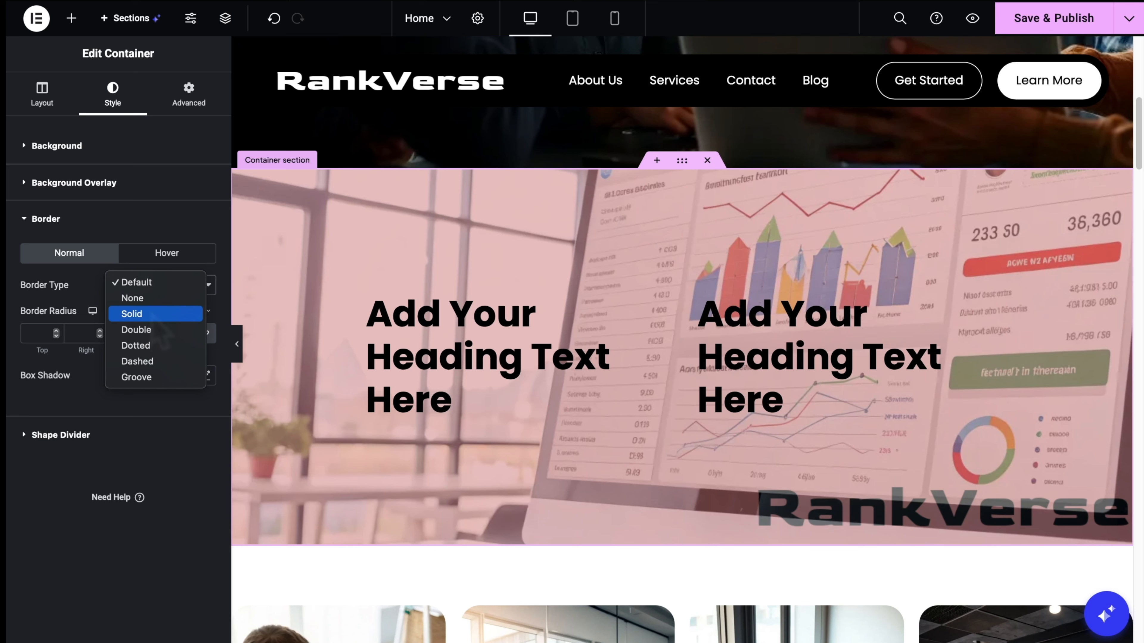
{"action": "left_click", "coordinate": [151, 314]}
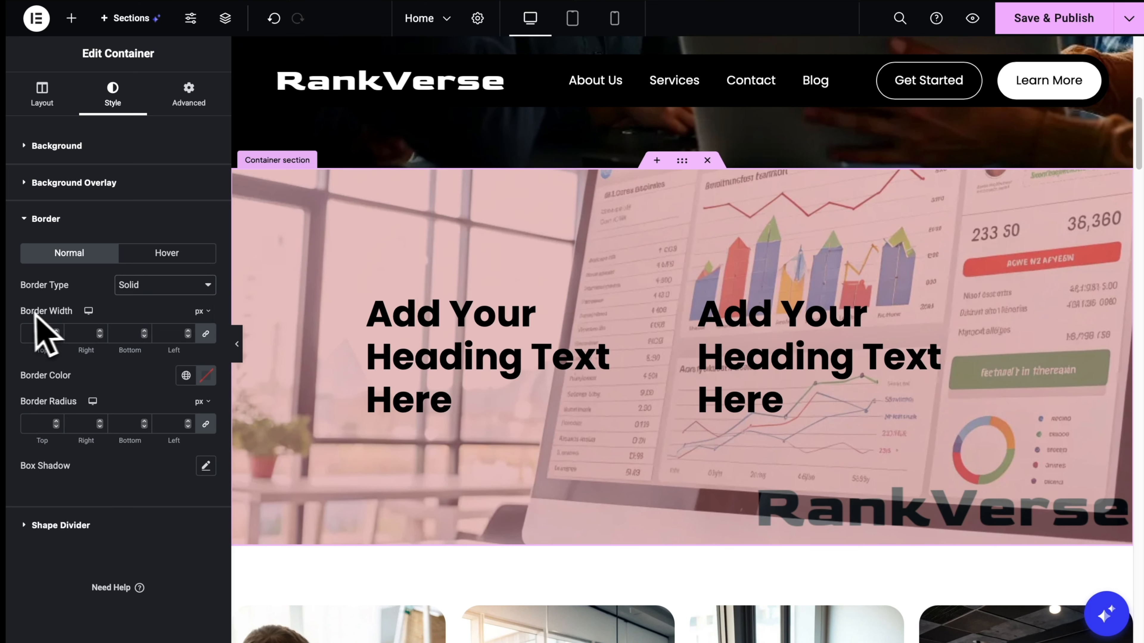
{"action": "triple_click", "coordinate": [187, 331]}
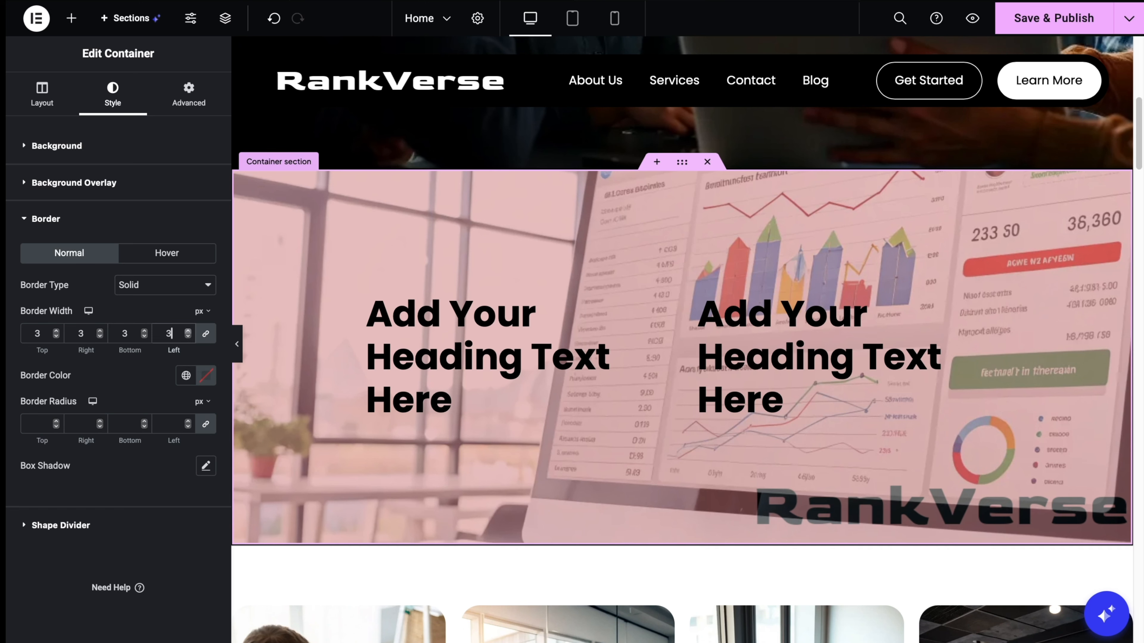
{"action": "double_click", "coordinate": [188, 332]}
{"action": "key", "text": "Up"}
{"action": "key", "text": "Up"}
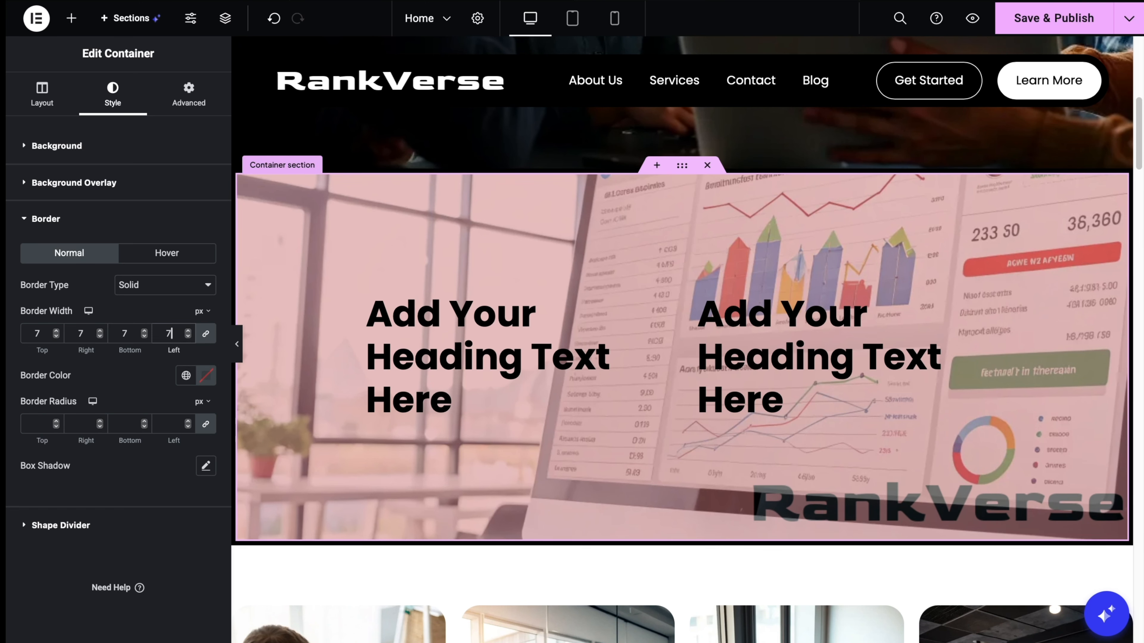
{"action": "key", "text": "Up"}
{"action": "key", "text": "Up"}
{"action": "key", "text": "Up"}
{"action": "left_click", "coordinate": [206, 375]}
{"action": "left_click", "coordinate": [97, 500]}
Round all four corners of the container with a border radius of 33 px.
{"action": "left_click", "coordinate": [169, 422]}
{"action": "key", "text": "Up"}
{"action": "key", "text": "Up"}
{"action": "key", "text": "Up"}
{"action": "key", "text": "Up"}
{"action": "key", "text": "Up"}
{"action": "key", "text": "Up"}
{"action": "key", "text": "Up"}
{"action": "key", "text": "Up"}
{"action": "key", "text": "Up"}
{"action": "key", "text": "Up"}
{"action": "key", "text": "Up"}
{"action": "key", "text": "Up"}
{"action": "key", "text": "Up"}
{"action": "key", "text": "Up"}
{"action": "key", "text": "Up"}
{"action": "key", "text": "Up"}
{"action": "key", "text": "Up"}
{"action": "key", "text": "Up"}
{"action": "key", "text": "Up"}
{"action": "key", "text": "Up"}
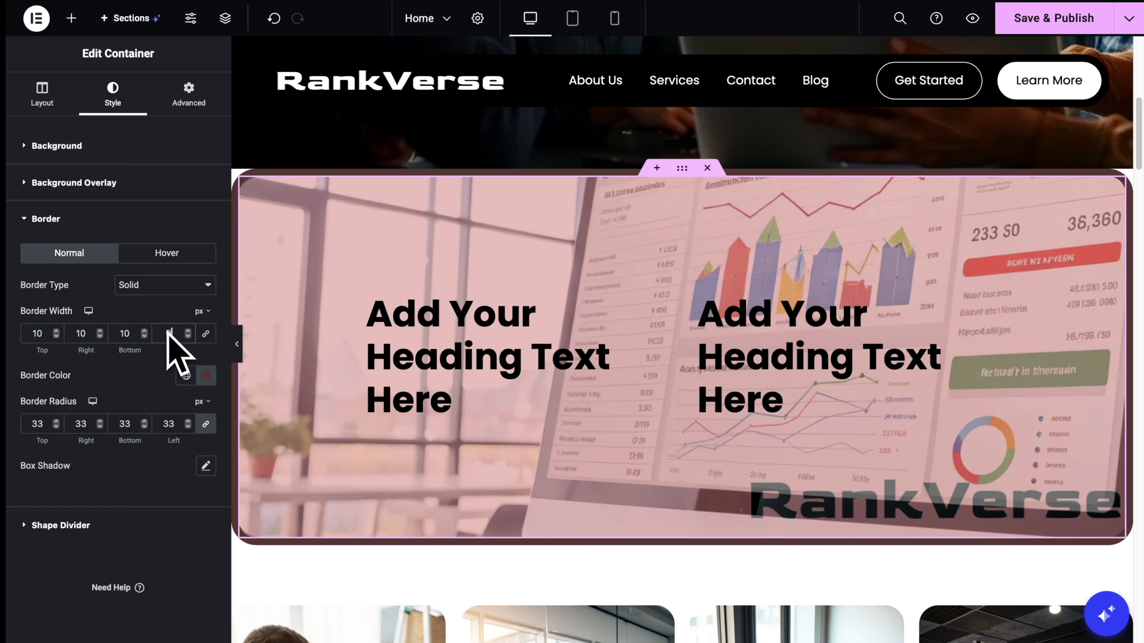
Set the container's left and right border widths to 0, independently of the other sides.
{"action": "type", "text": "0"}
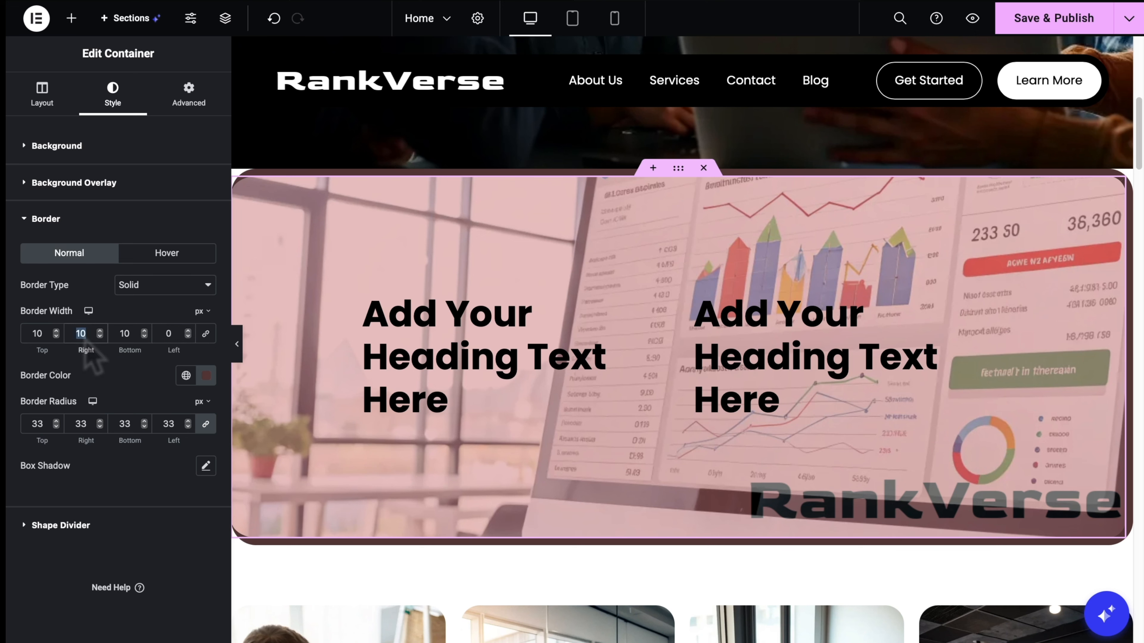
{"action": "type", "text": "0"}
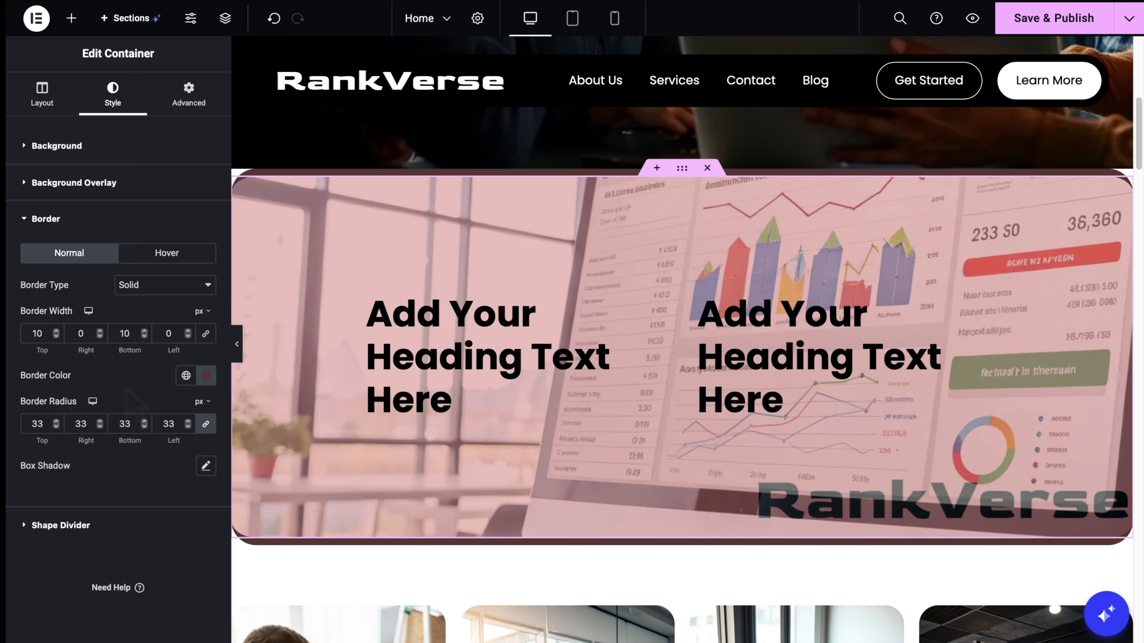
Add a box shadow to the container with a horizontal offset of 34 and a vertical offset of 30.
{"action": "left_click", "coordinate": [205, 467]}
{"action": "scroll", "coordinate": [167, 453], "scroll_direction": "down", "scroll_amount": 2}
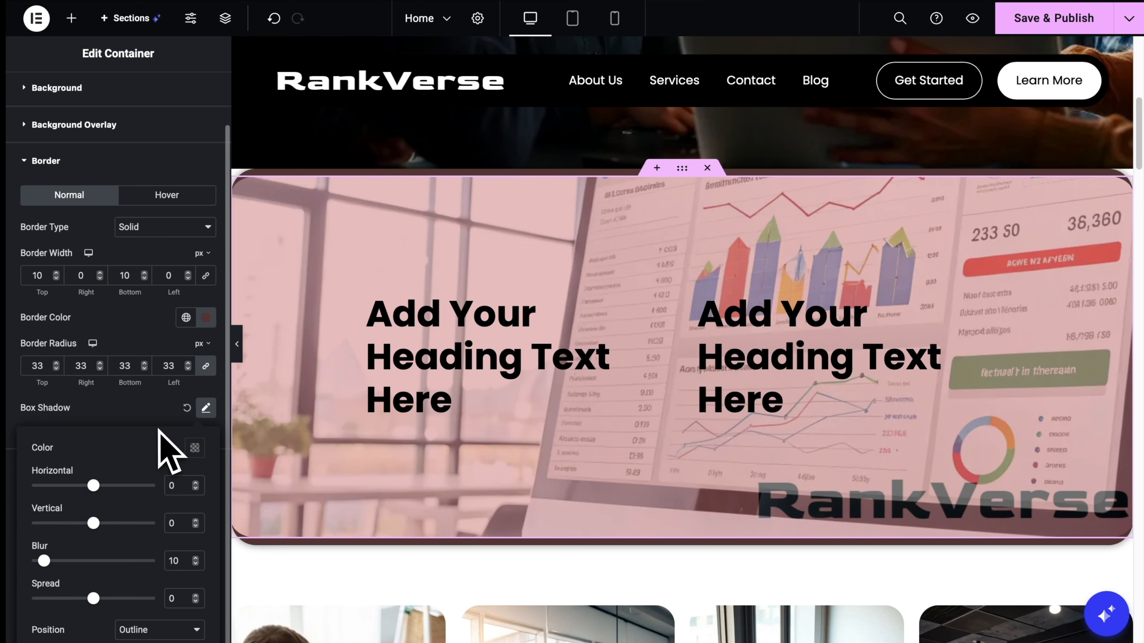
{"action": "left_click", "coordinate": [115, 486]}
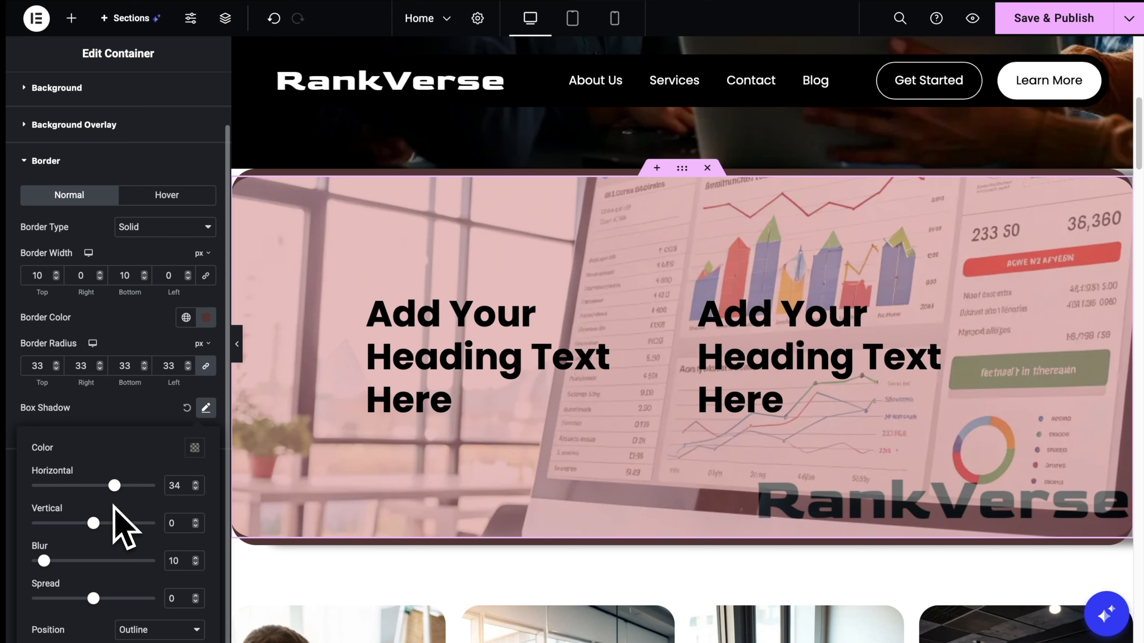
{"action": "left_click", "coordinate": [102, 524]}
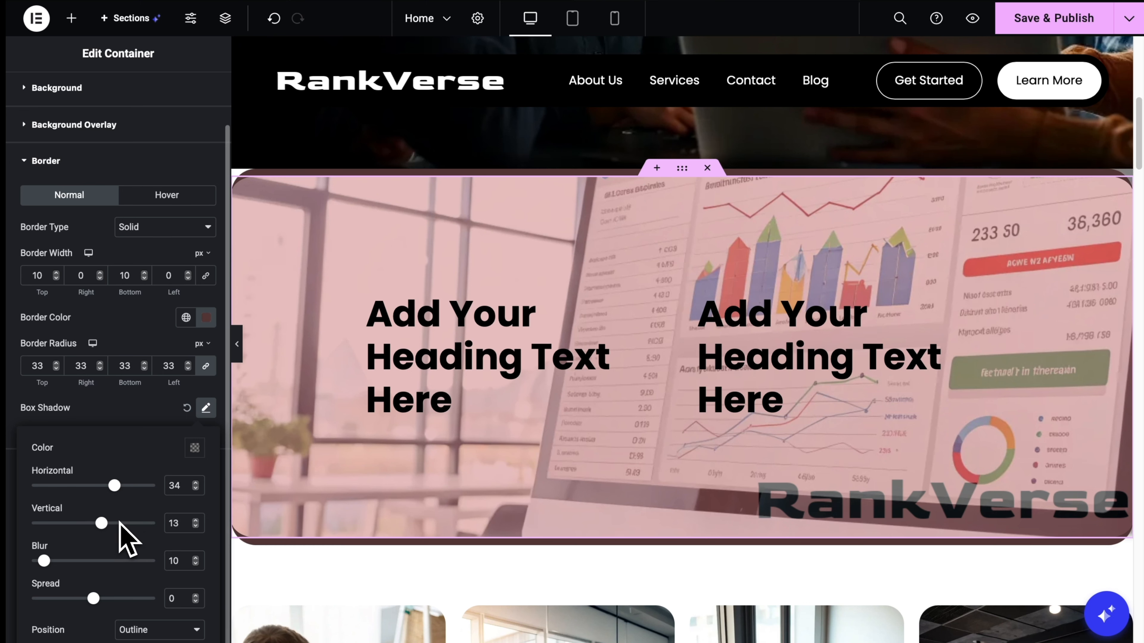
{"action": "left_click", "coordinate": [118, 523]}
{"action": "left_click_drag", "start_coordinate": [114, 524], "coordinate": [112, 524]}
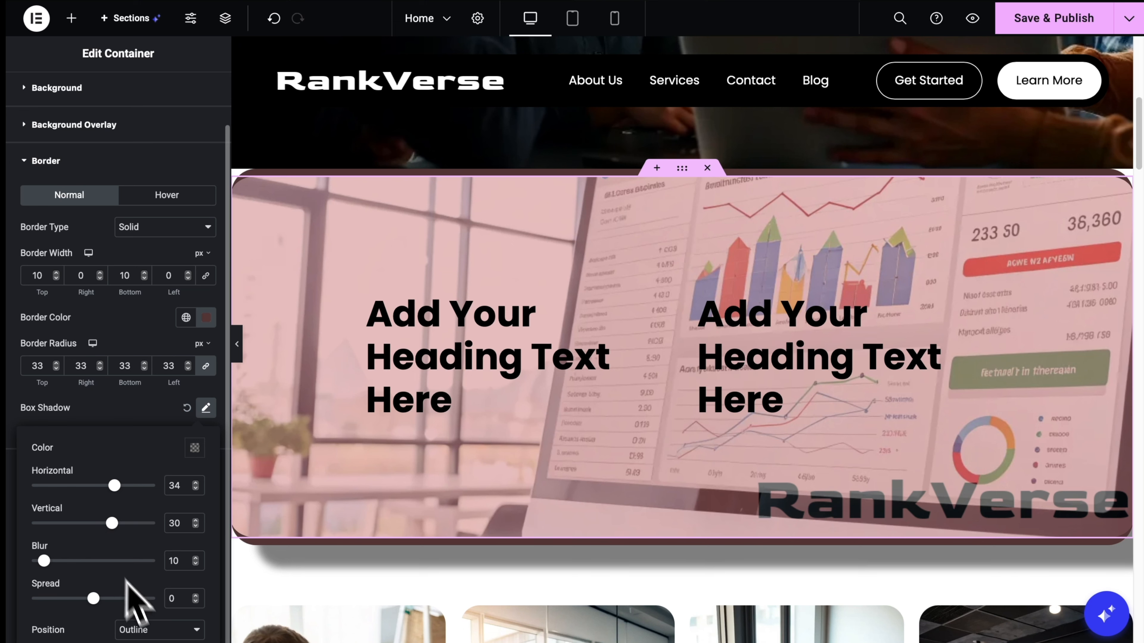
Change the box shadow's position to Inset and close the shadow settings.
{"action": "left_click", "coordinate": [155, 631]}
{"action": "key", "text": "Down"}
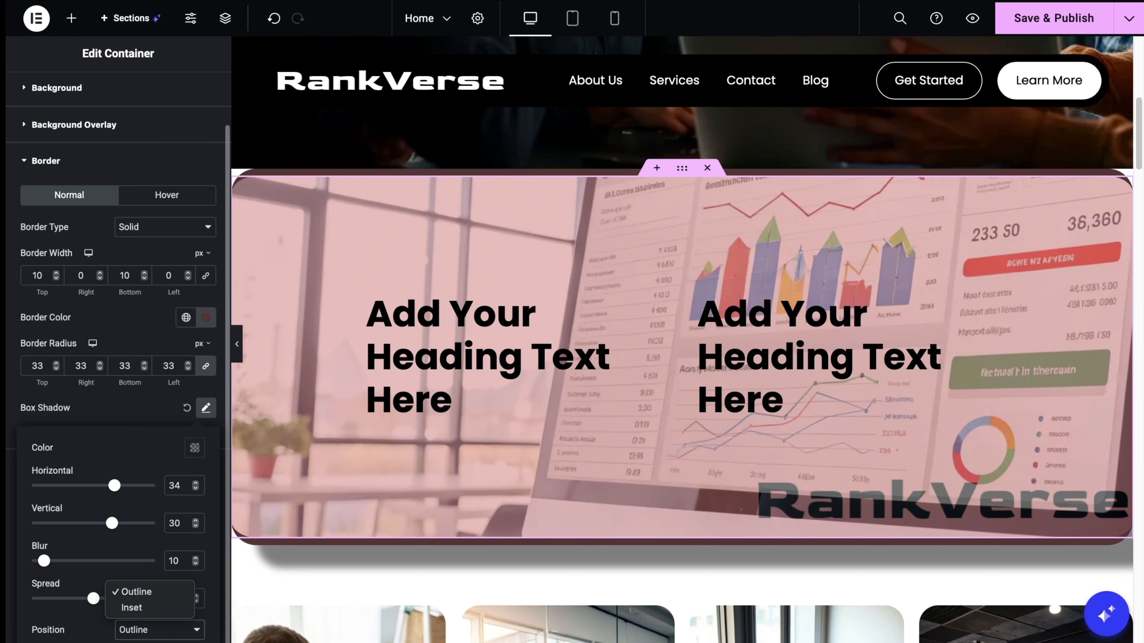
{"action": "left_click", "coordinate": [145, 608]}
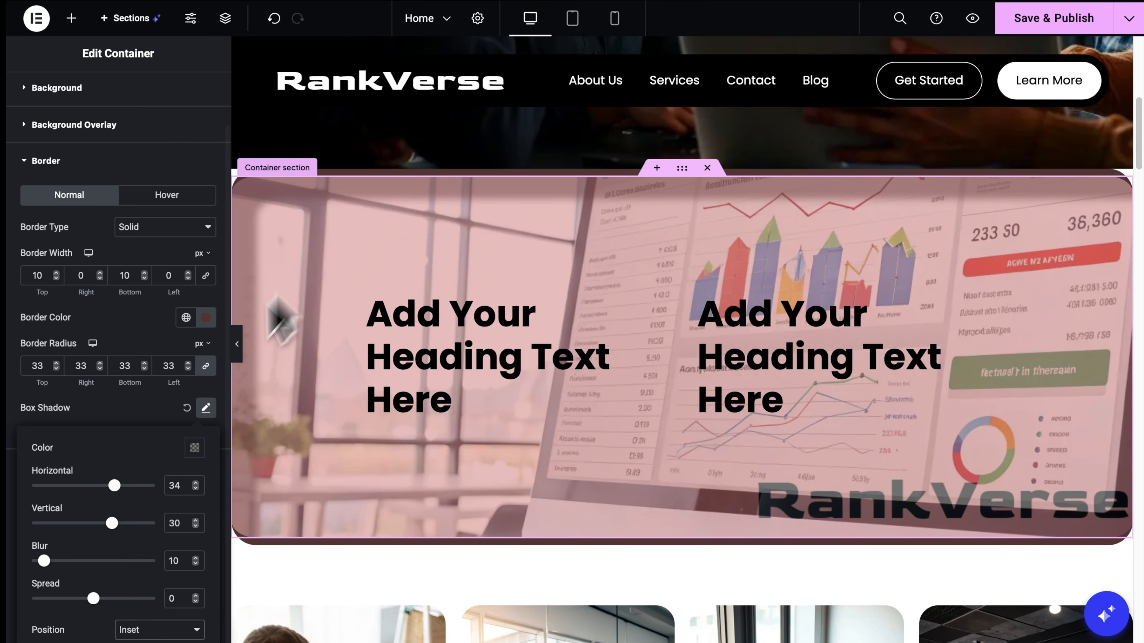
{"action": "left_click", "coordinate": [134, 416]}
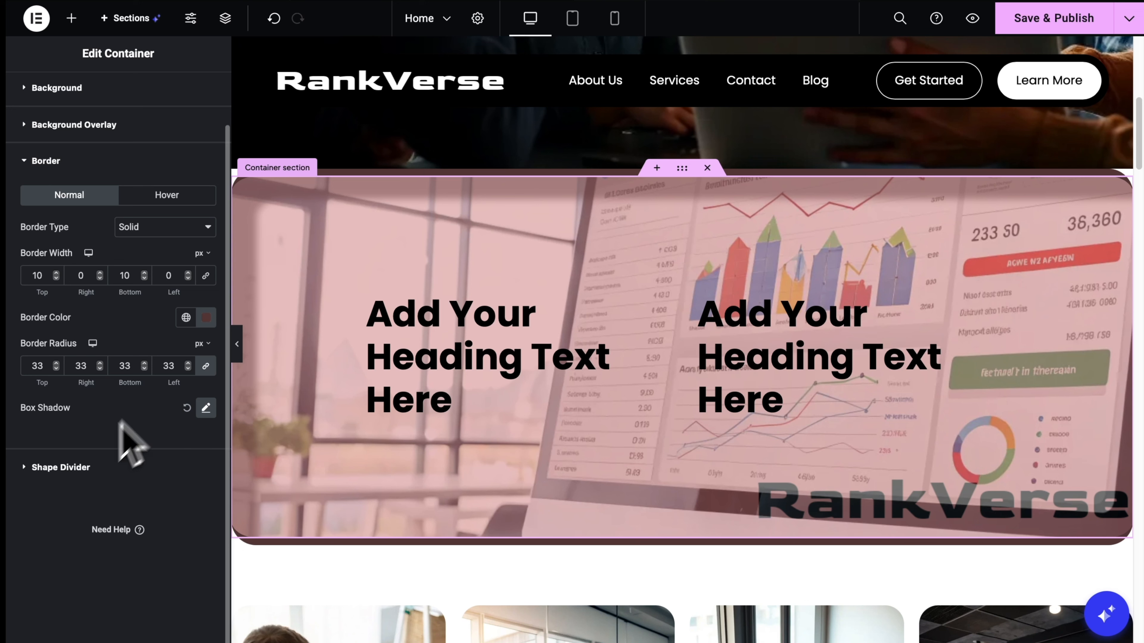
Add a Mountains shape divider to the top of the container, and try flipping it before restoring its orientation.
{"action": "left_click", "coordinate": [75, 469]}
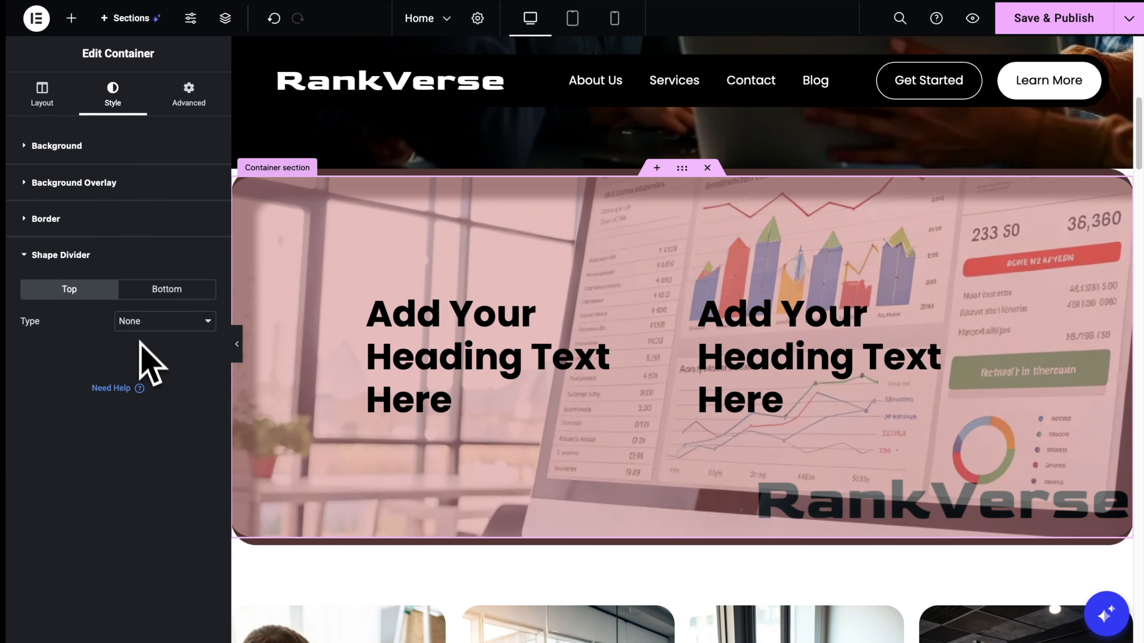
{"action": "left_click", "coordinate": [141, 329]}
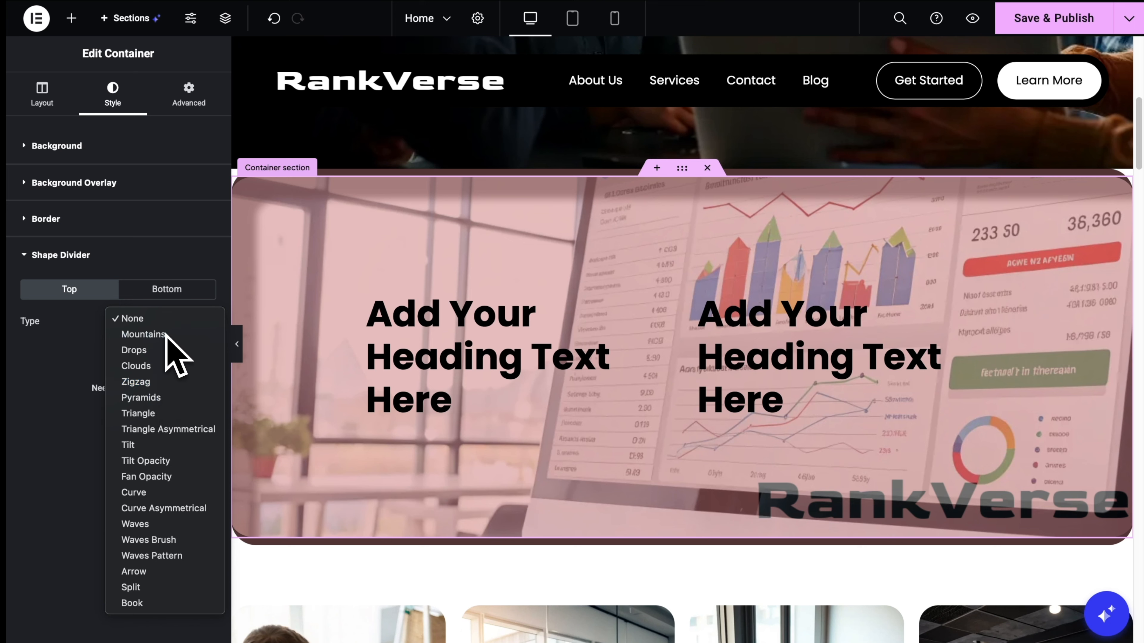
{"action": "left_click", "coordinate": [143, 334]}
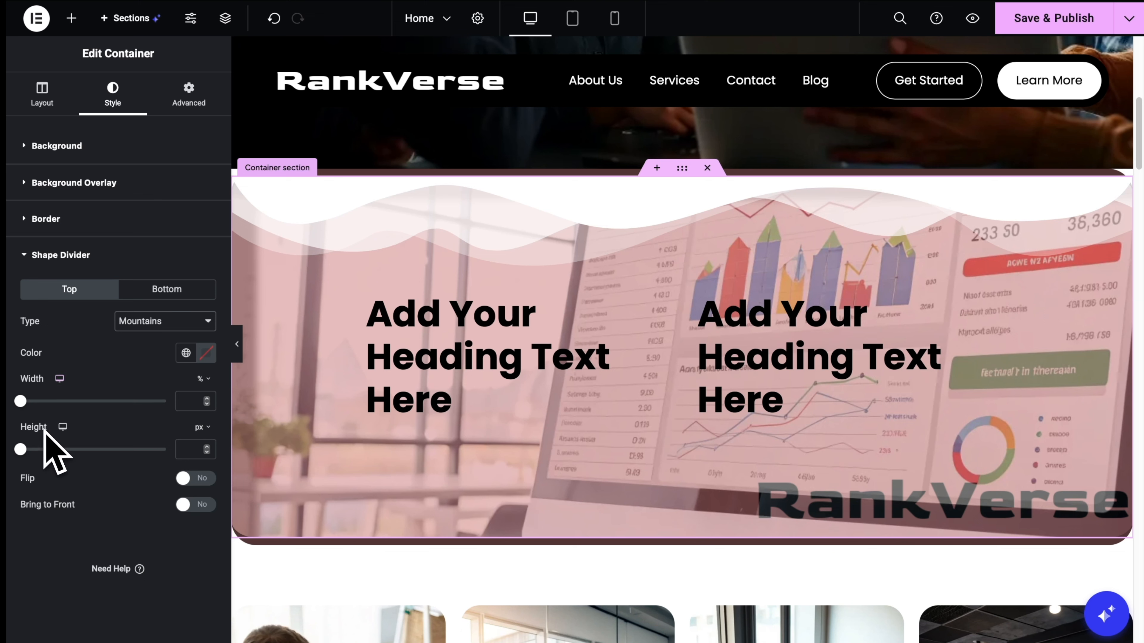
{"action": "left_click", "coordinate": [202, 480]}
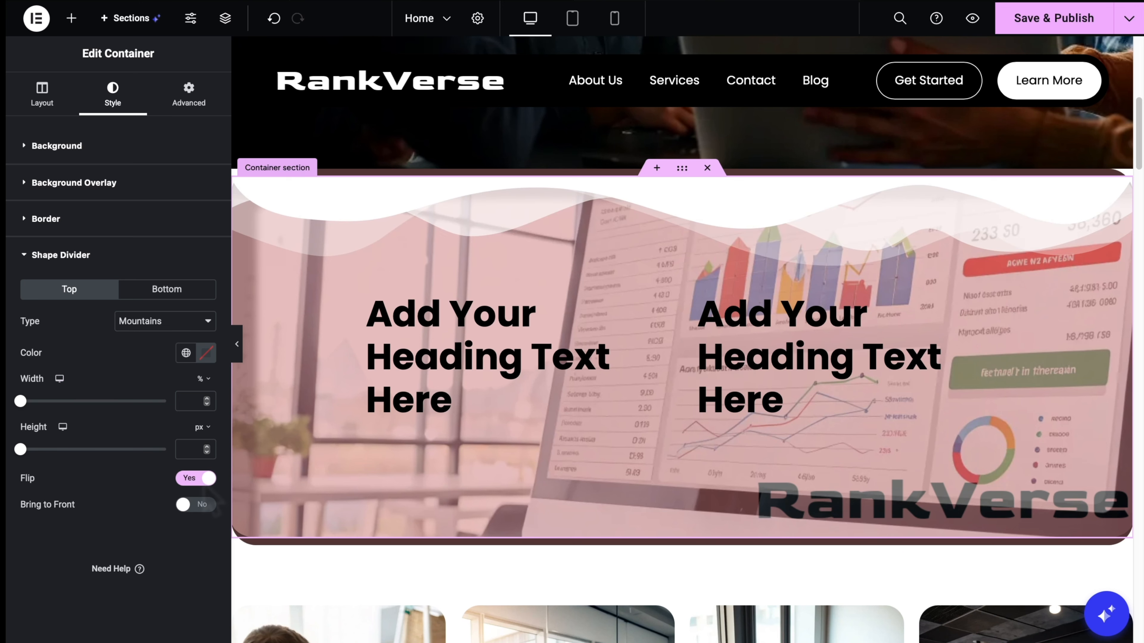
{"action": "left_click", "coordinate": [203, 479]}
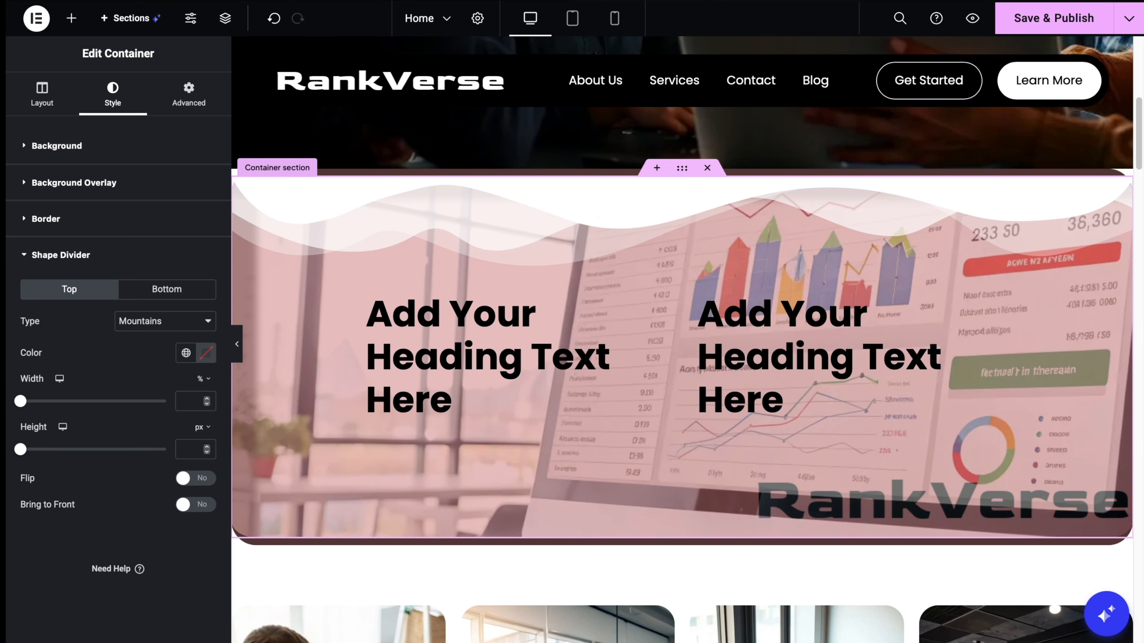
Remove the container's top shape divider and set its right and left border widths to 10 px.
{"action": "left_click", "coordinate": [160, 321]}
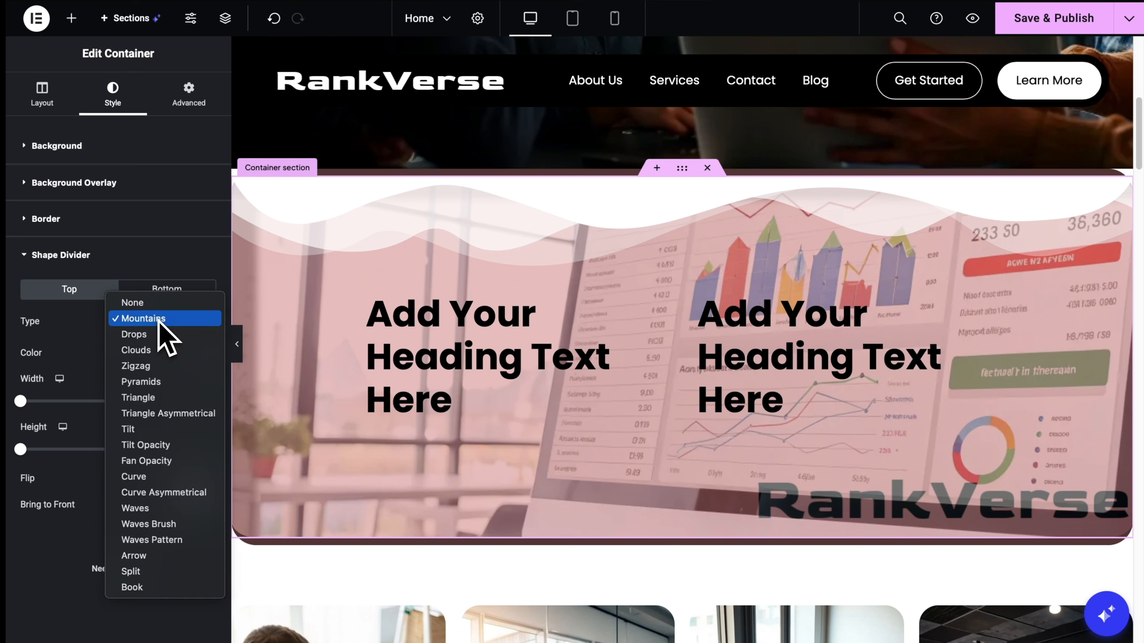
{"action": "left_click", "coordinate": [136, 303]}
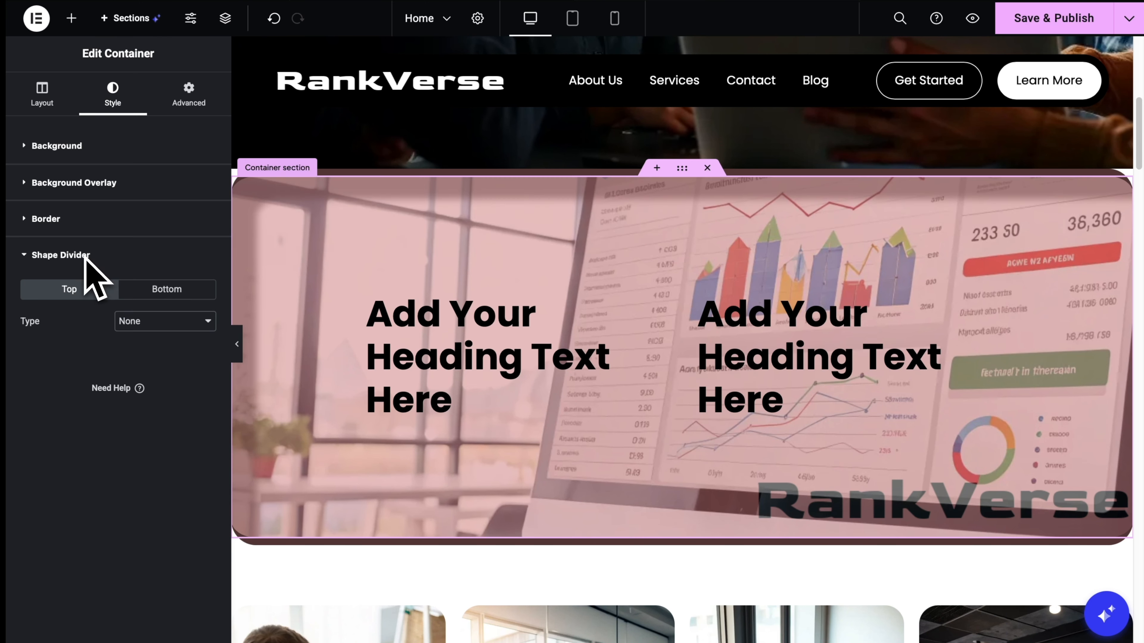
{"action": "left_click", "coordinate": [72, 221]}
{"action": "left_click", "coordinate": [77, 224]}
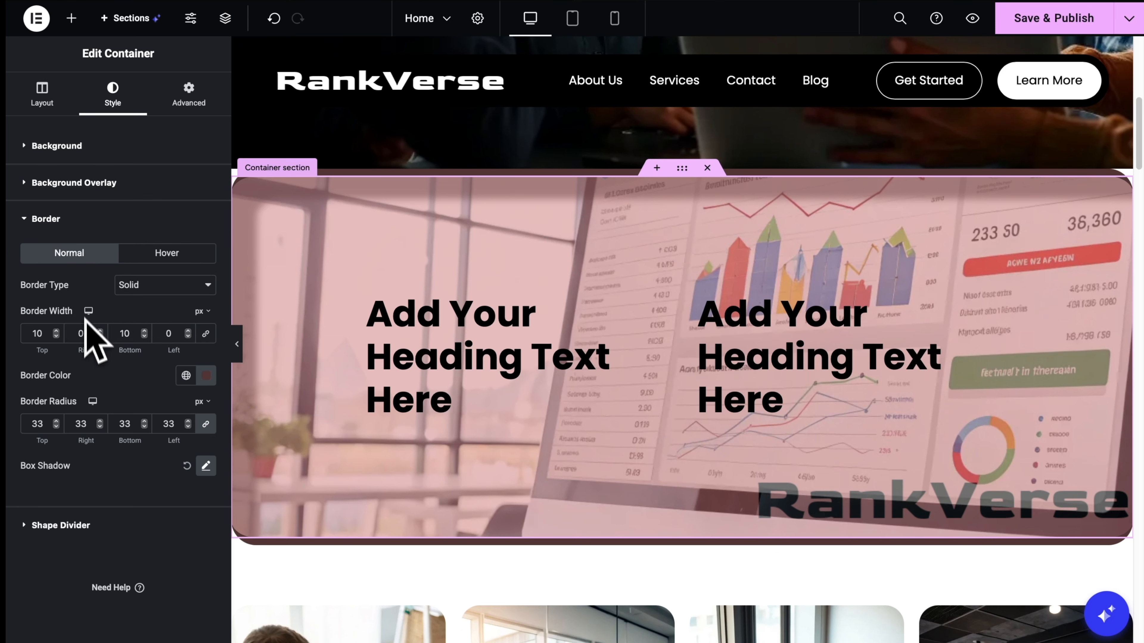
{"action": "type", "text": "1"}
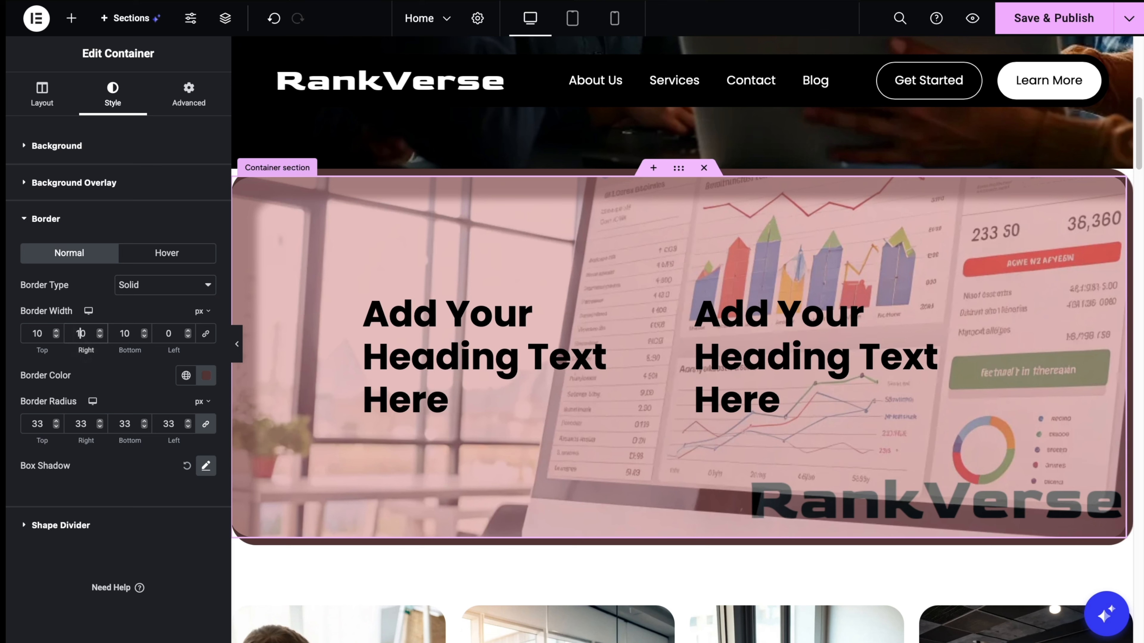
{"action": "left_click", "coordinate": [163, 334]}
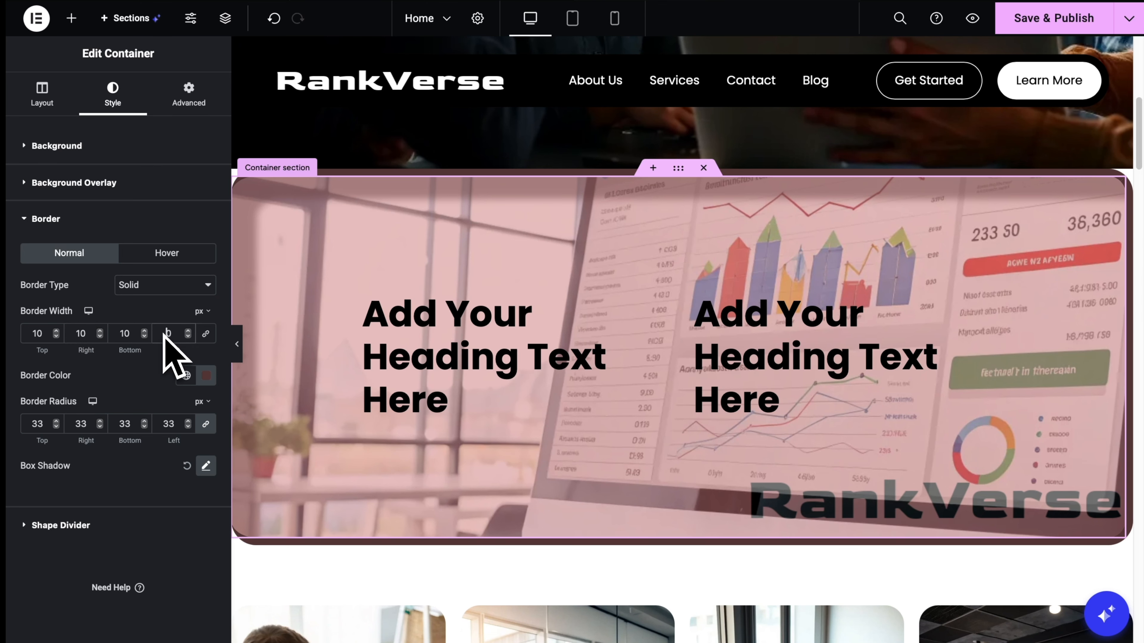
{"action": "type", "text": "1"}
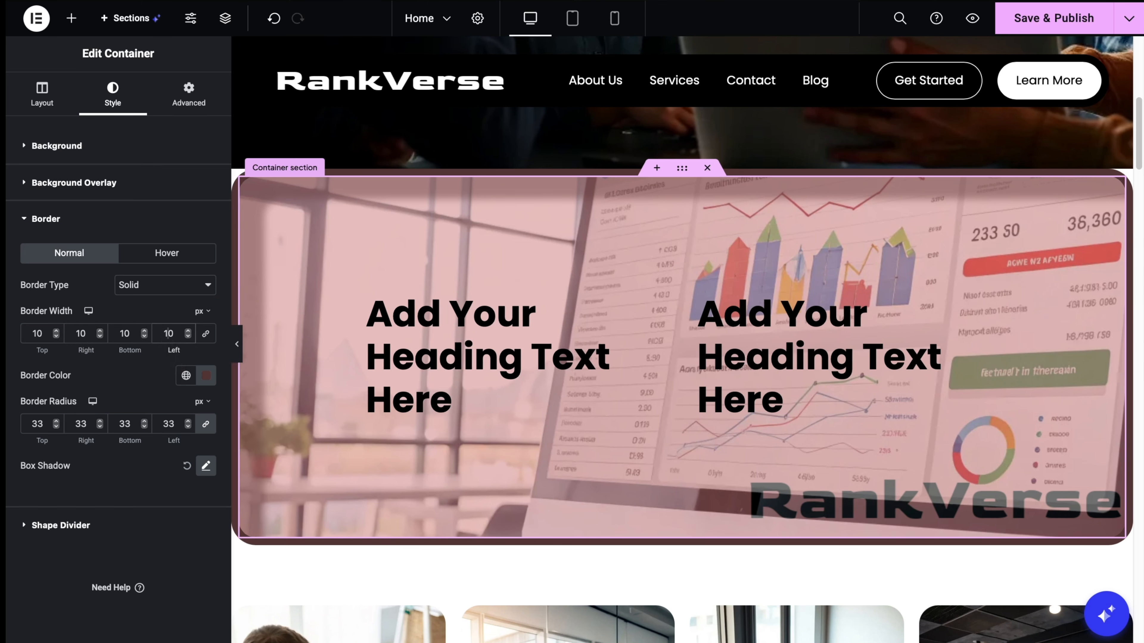
Unlink the container's margin values and set only the top margin to 30 px.
{"action": "left_click", "coordinate": [198, 93]}
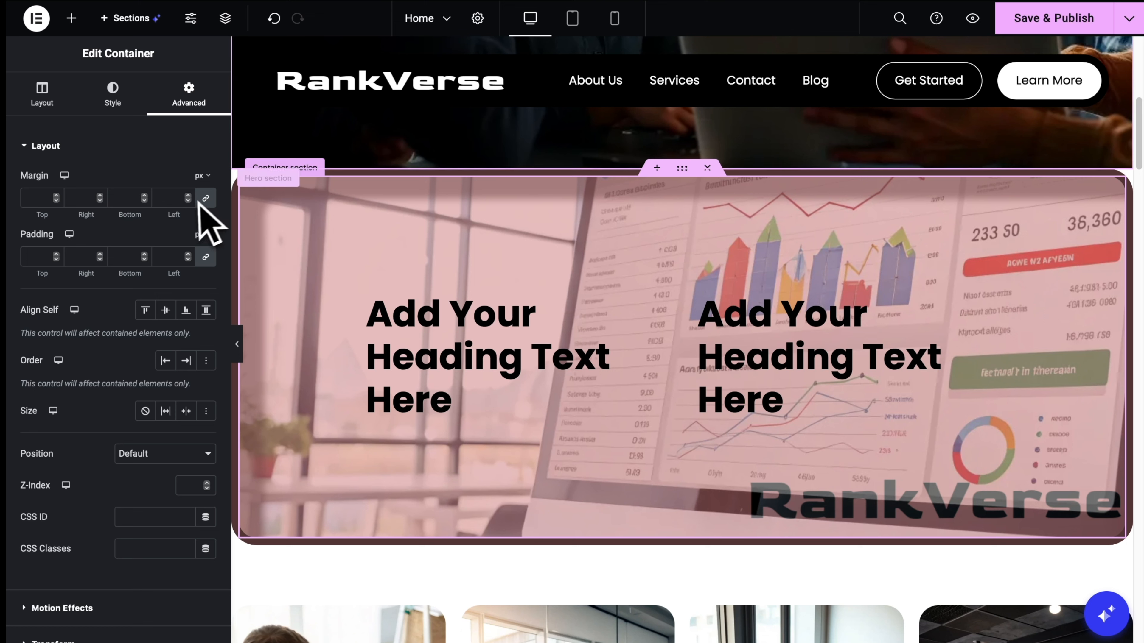
{"action": "left_click", "coordinate": [208, 199]}
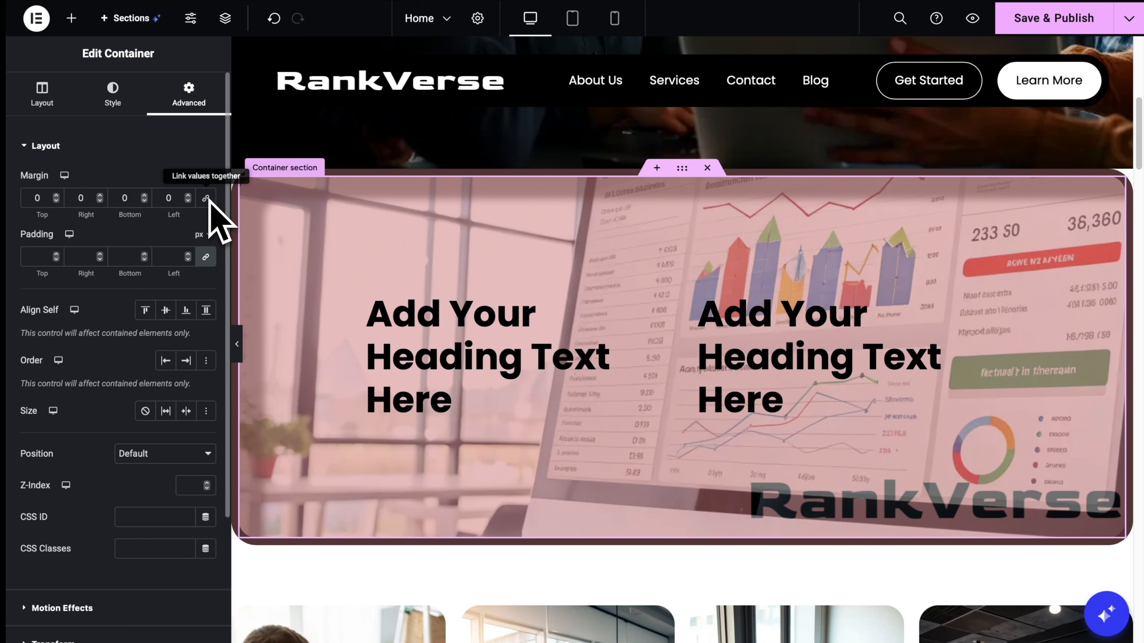
{"action": "left_click_drag", "start_coordinate": [45, 199], "coordinate": [29, 197]}
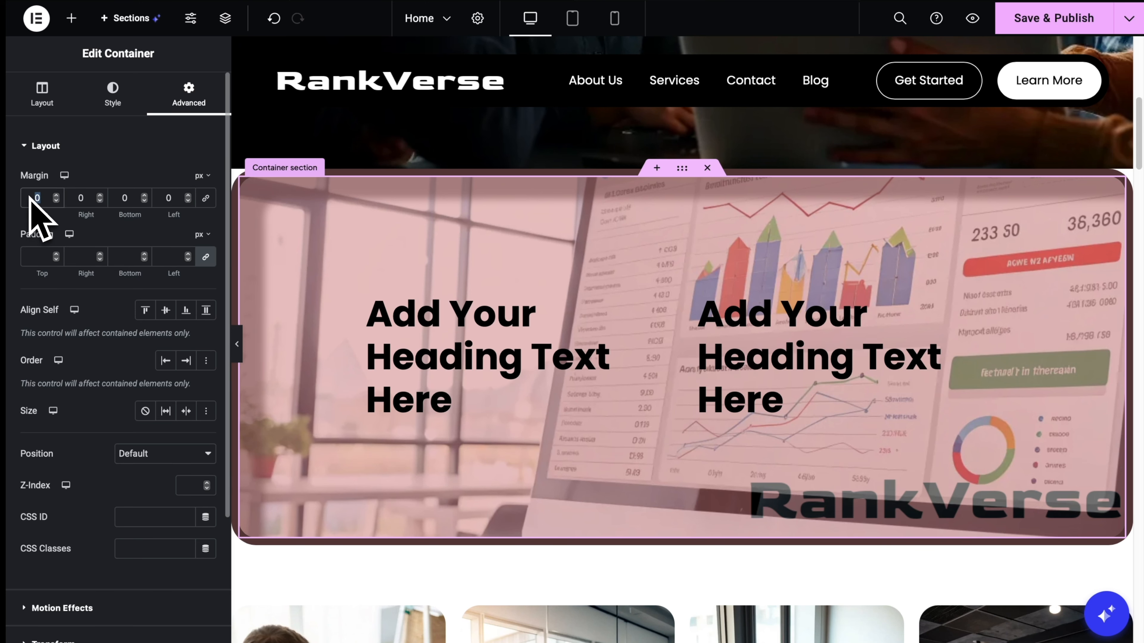
{"action": "type", "text": "30"}
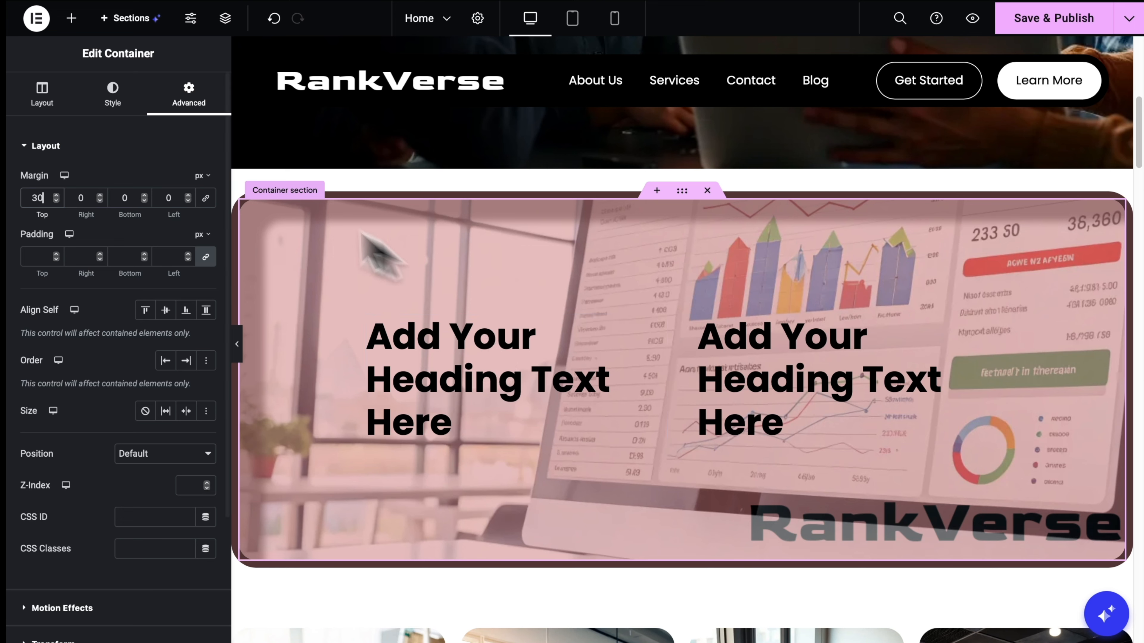
Align the container's items to the start and set only its top padding to 30 px, with the padding values unlinked.
{"action": "left_click", "coordinate": [45, 97]}
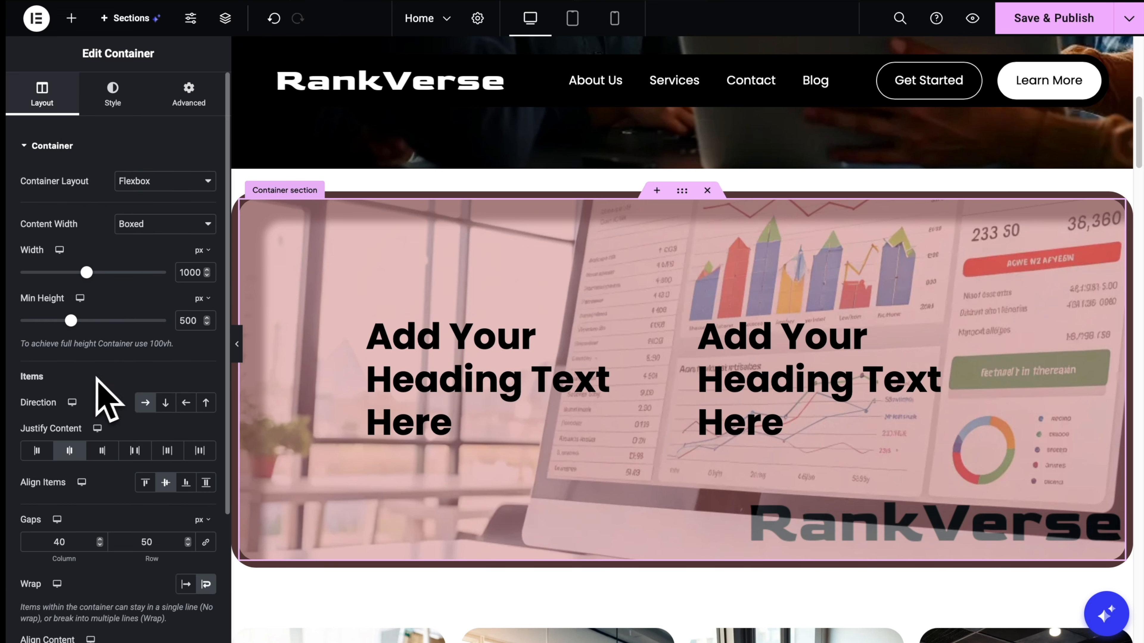
{"action": "left_click", "coordinate": [145, 479]}
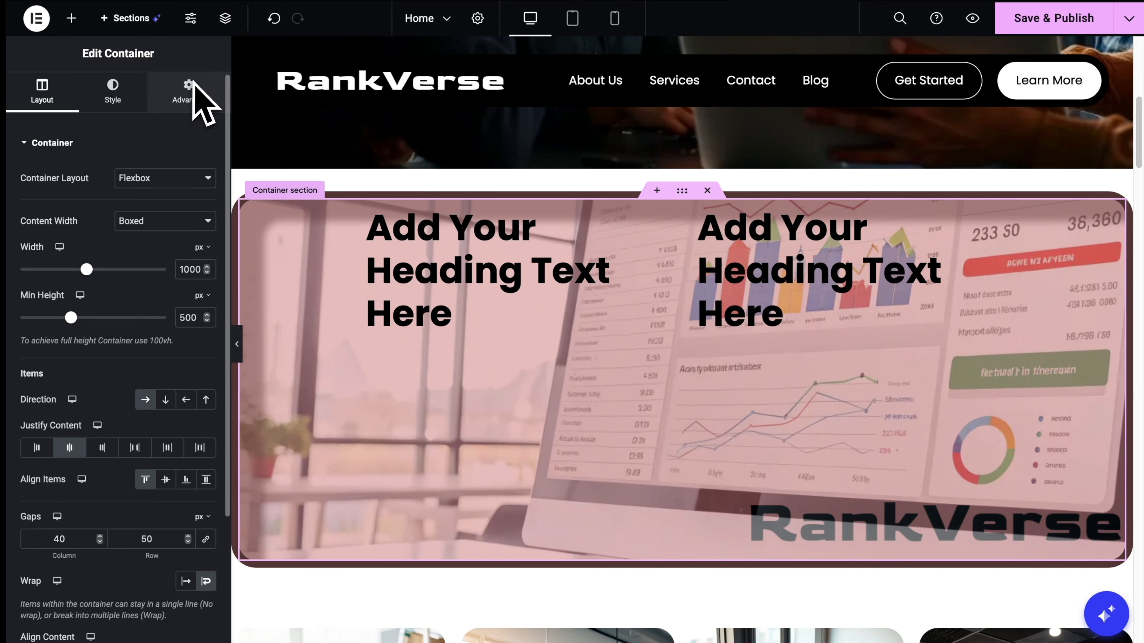
{"action": "left_click", "coordinate": [193, 97]}
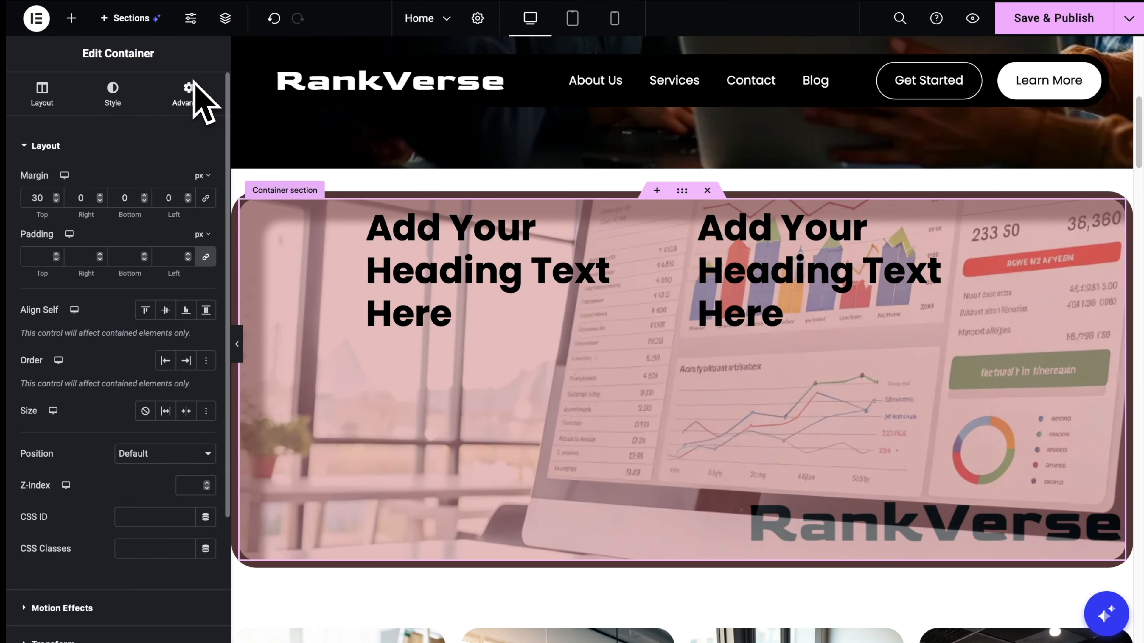
{"action": "left_click", "coordinate": [205, 257]}
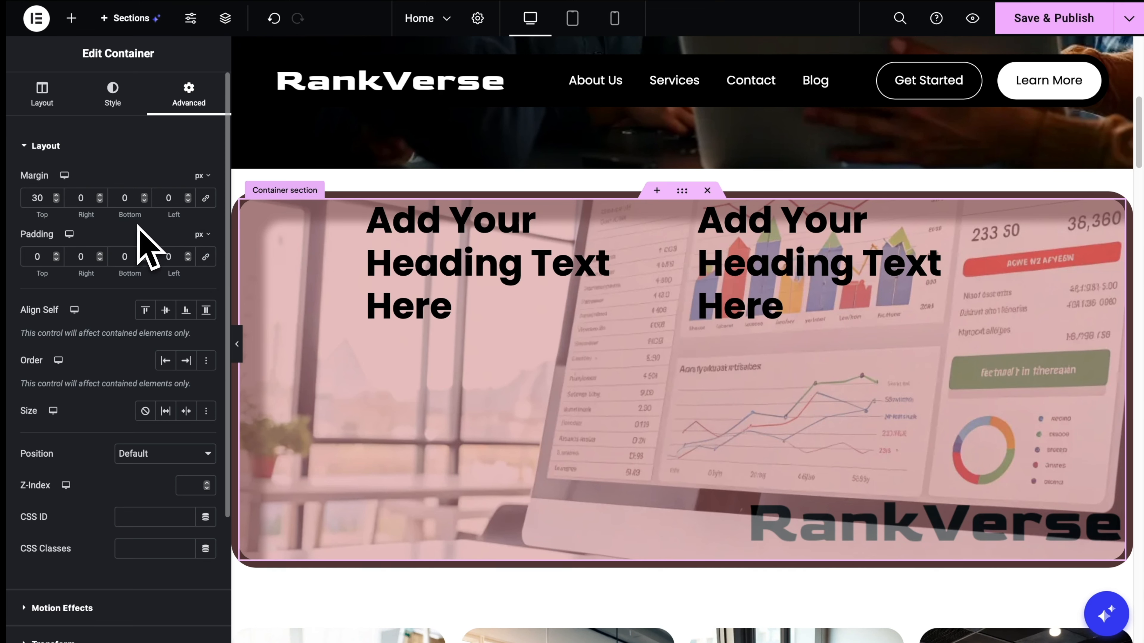
{"action": "double_click", "coordinate": [32, 261]}
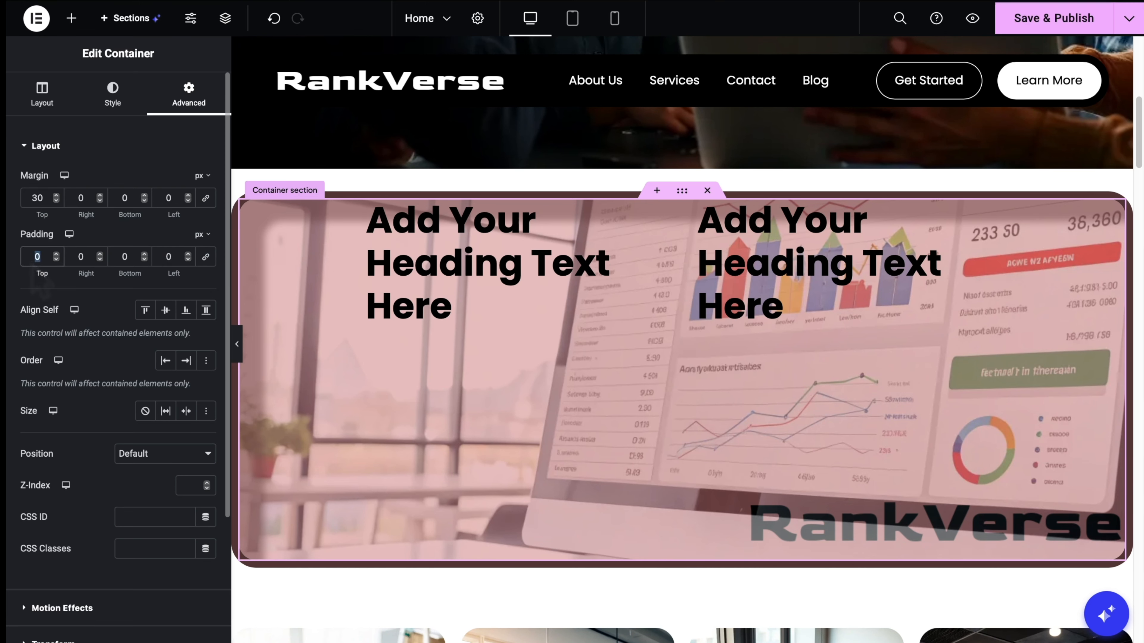
{"action": "type", "text": "30"}
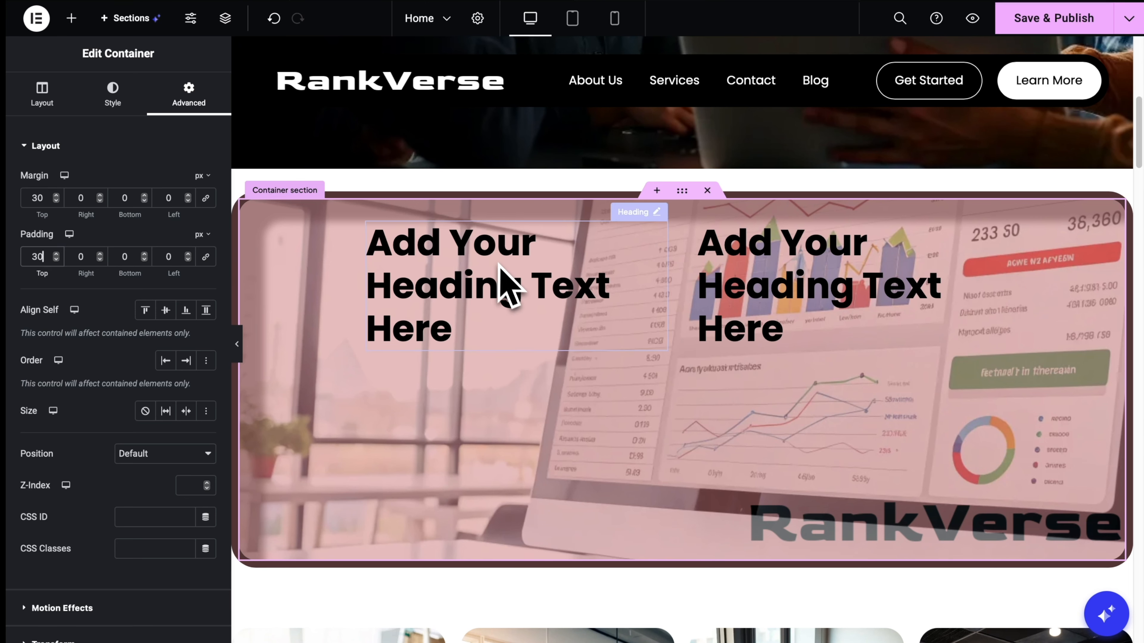
Try a negative top margin of -50 px on the container before restoring it to 30 px.
{"action": "scroll", "coordinate": [416, 288], "scroll_direction": "up", "scroll_amount": 1}
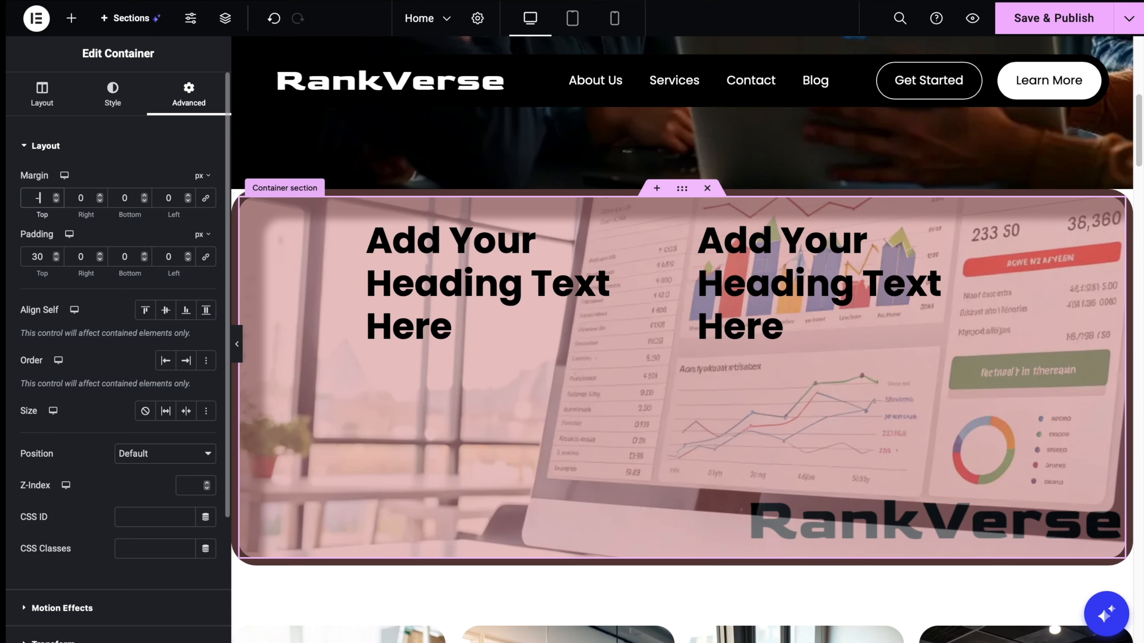
{"action": "type", "text": "50"}
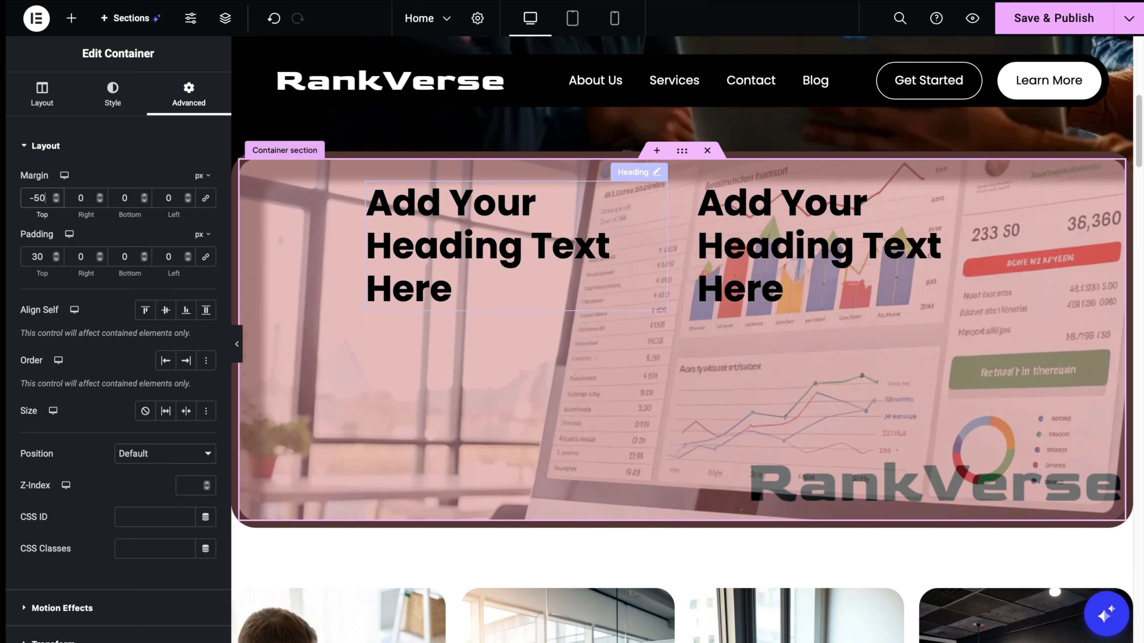
{"action": "double_click", "coordinate": [45, 205]}
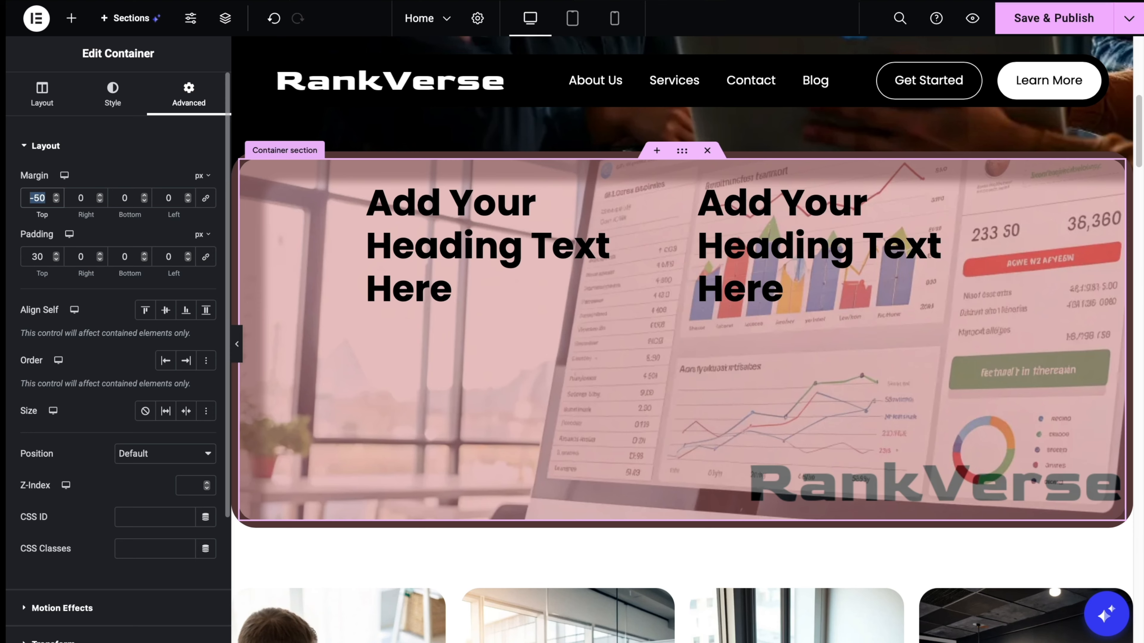
{"action": "type", "text": "30"}
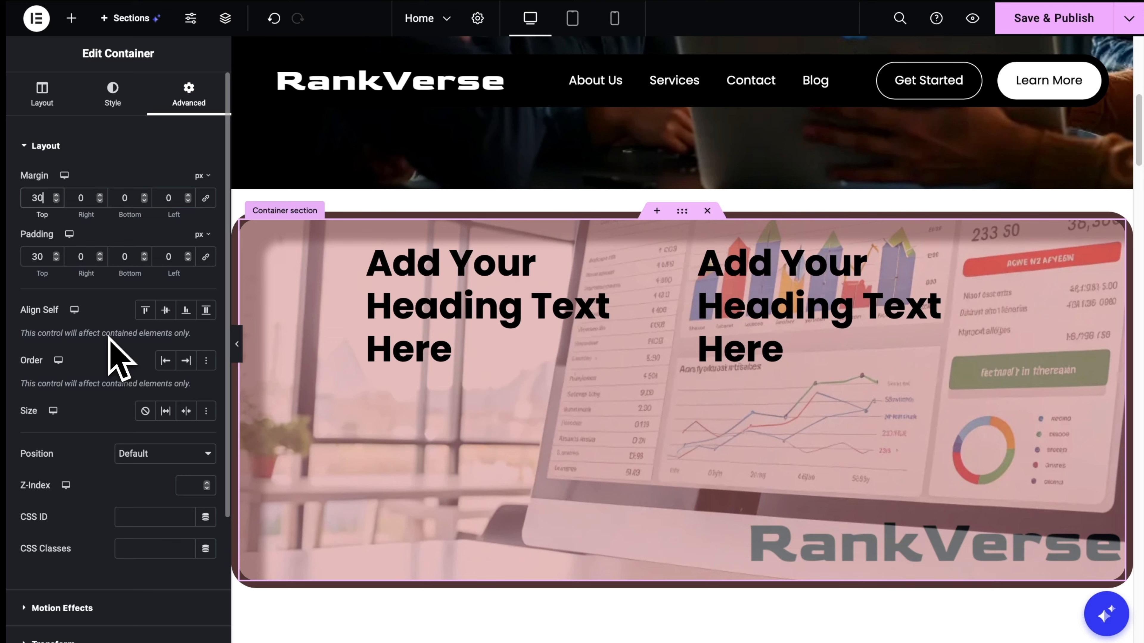
Examine the container's motion effects and look through the available entrance animations without choosing one.
{"action": "scroll", "coordinate": [86, 329], "scroll_direction": "down", "scroll_amount": 3}
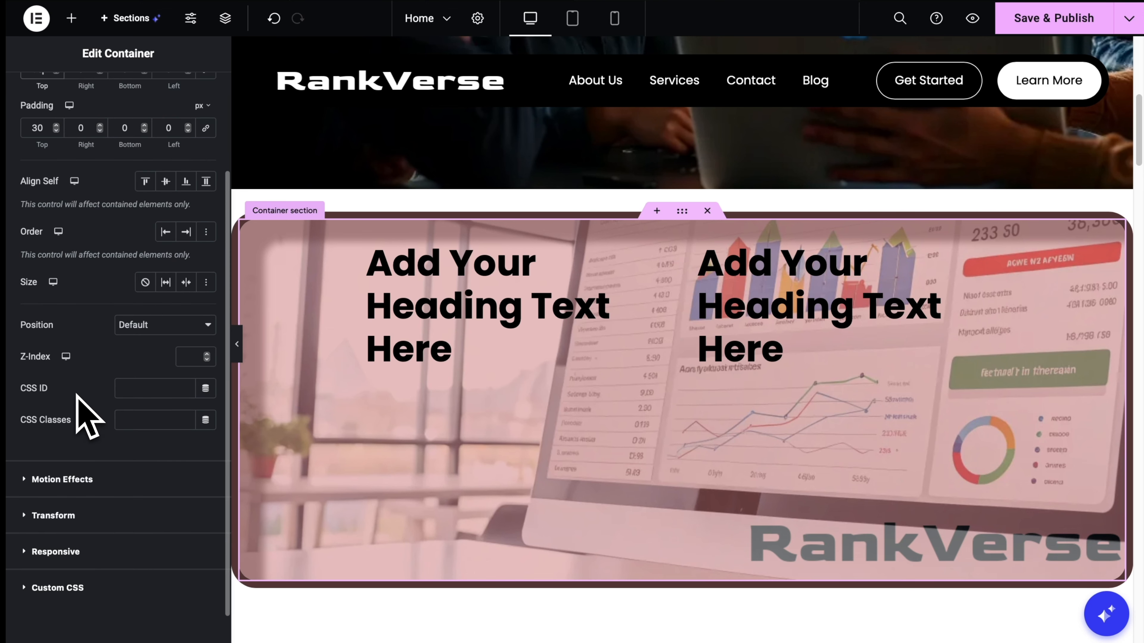
{"action": "scroll", "coordinate": [75, 392], "scroll_direction": "down", "scroll_amount": 1}
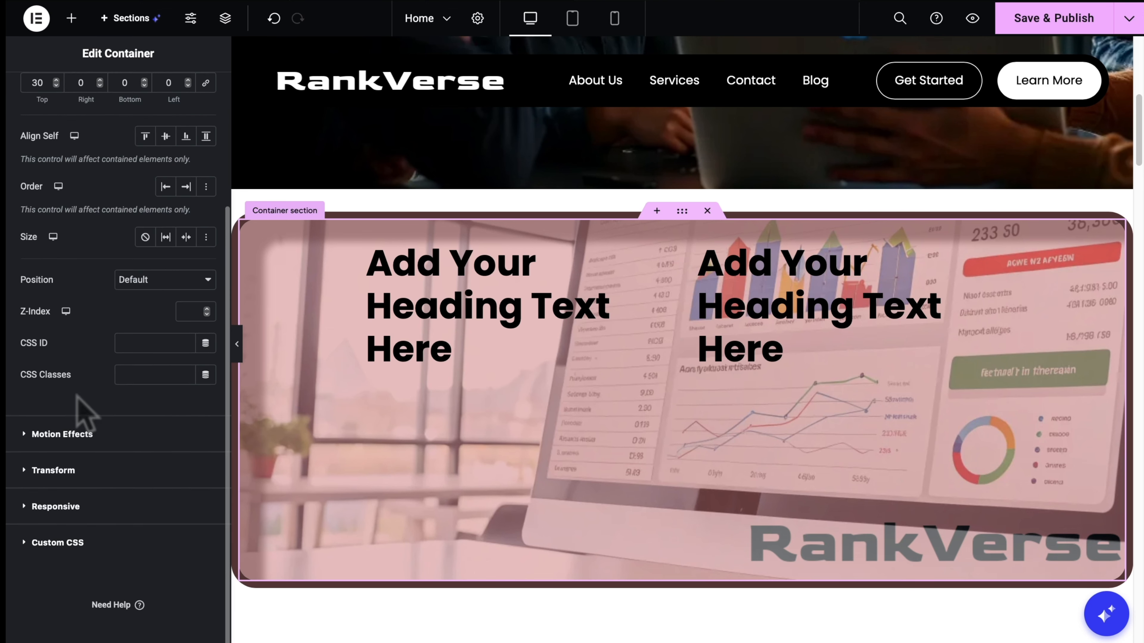
{"action": "left_click", "coordinate": [91, 433]}
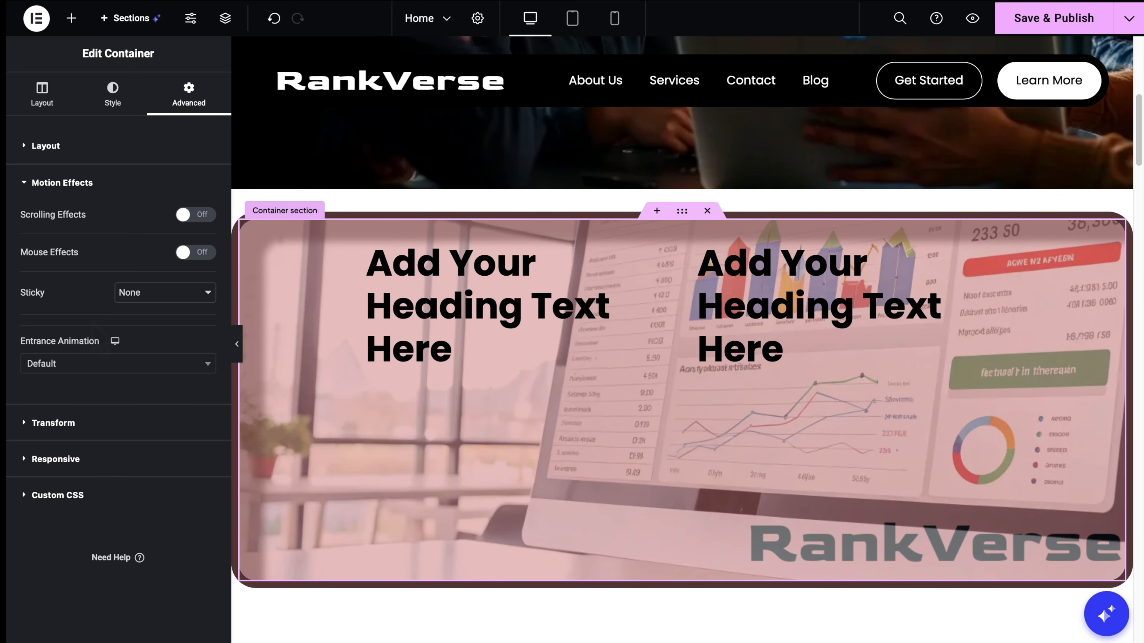
{"action": "left_click", "coordinate": [106, 366]}
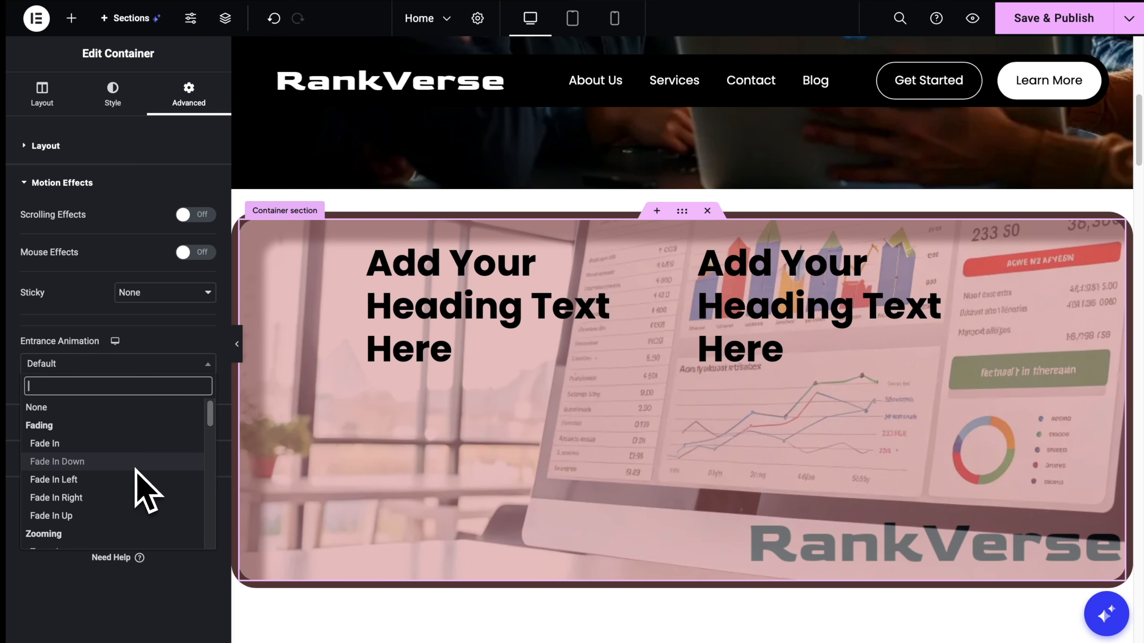
{"action": "scroll", "coordinate": [113, 462], "scroll_direction": "down", "scroll_amount": 10}
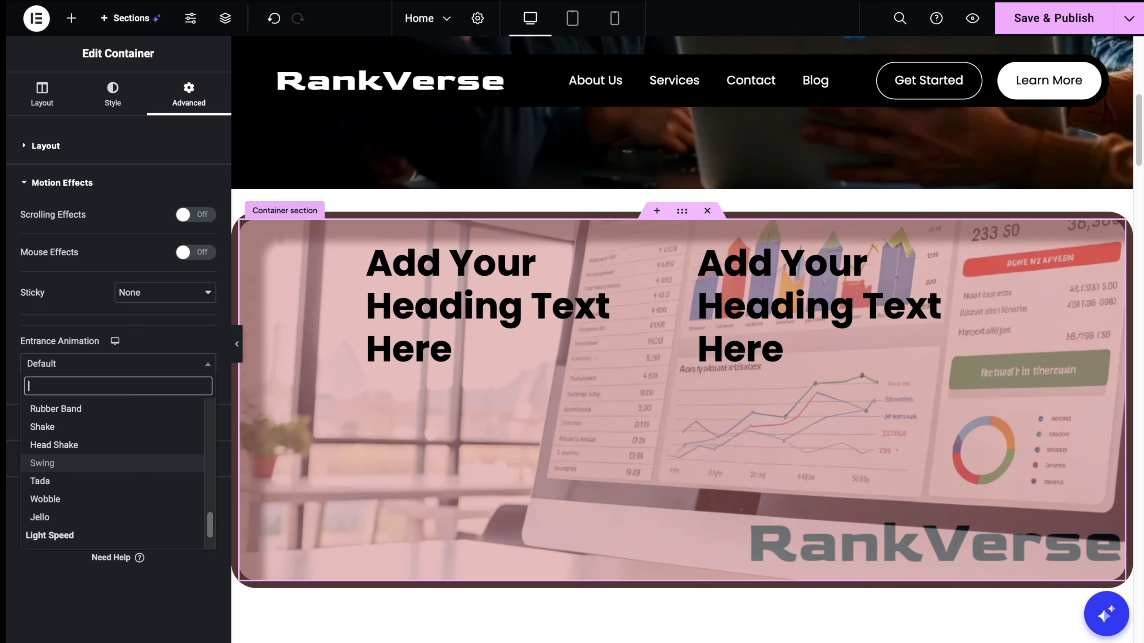
{"action": "scroll", "coordinate": [130, 388], "scroll_direction": "up", "scroll_amount": 10}
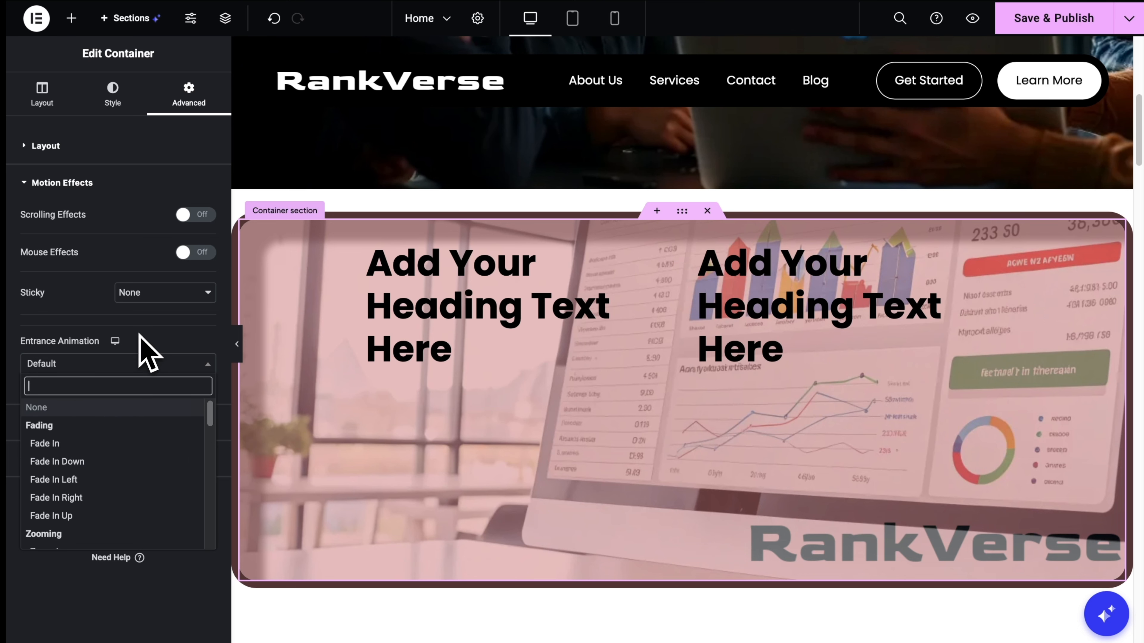
{"action": "left_click", "coordinate": [140, 334]}
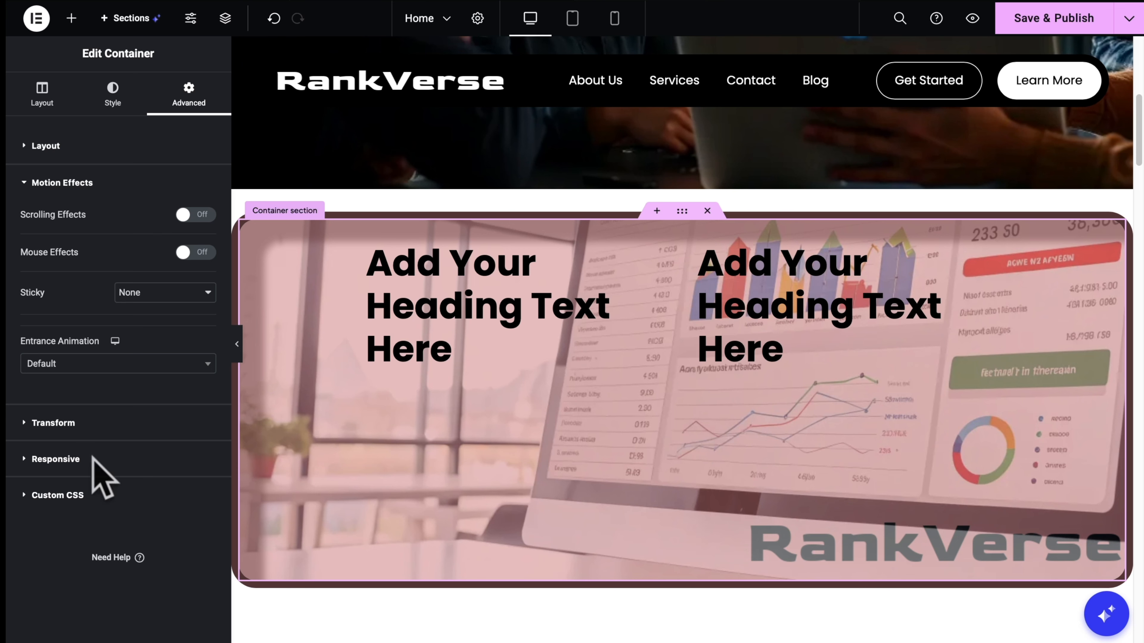
Try an empty "selector{ }" rule in the container's custom CSS and clear the code.
{"action": "left_click", "coordinate": [84, 372]}
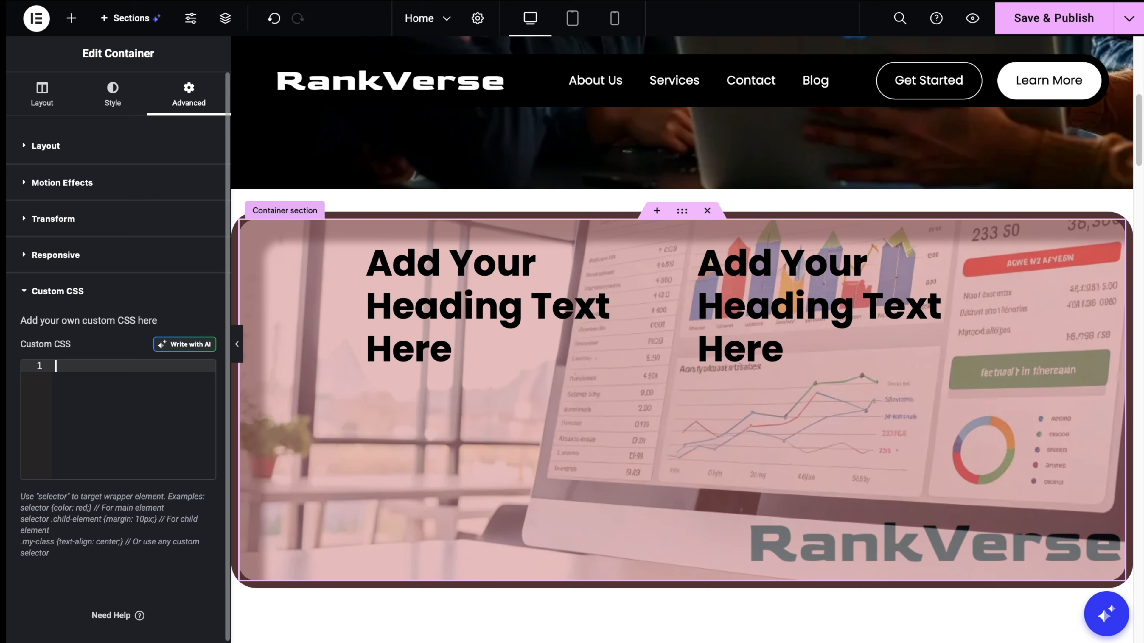
{"action": "type", "text": "sele"}
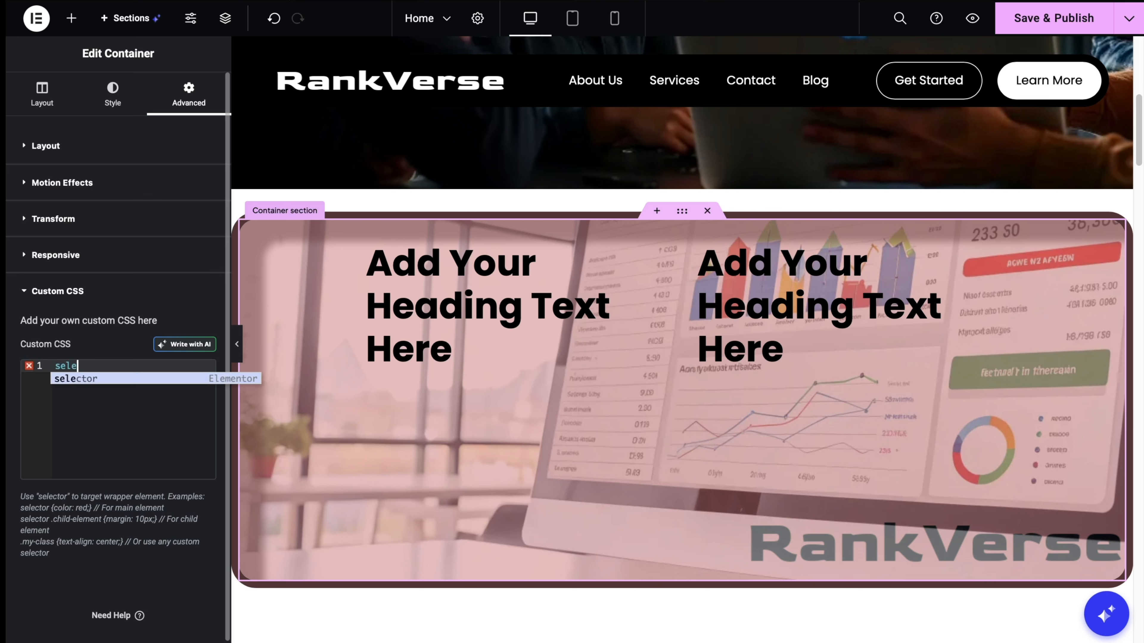
{"action": "type", "text": "ctor{"}
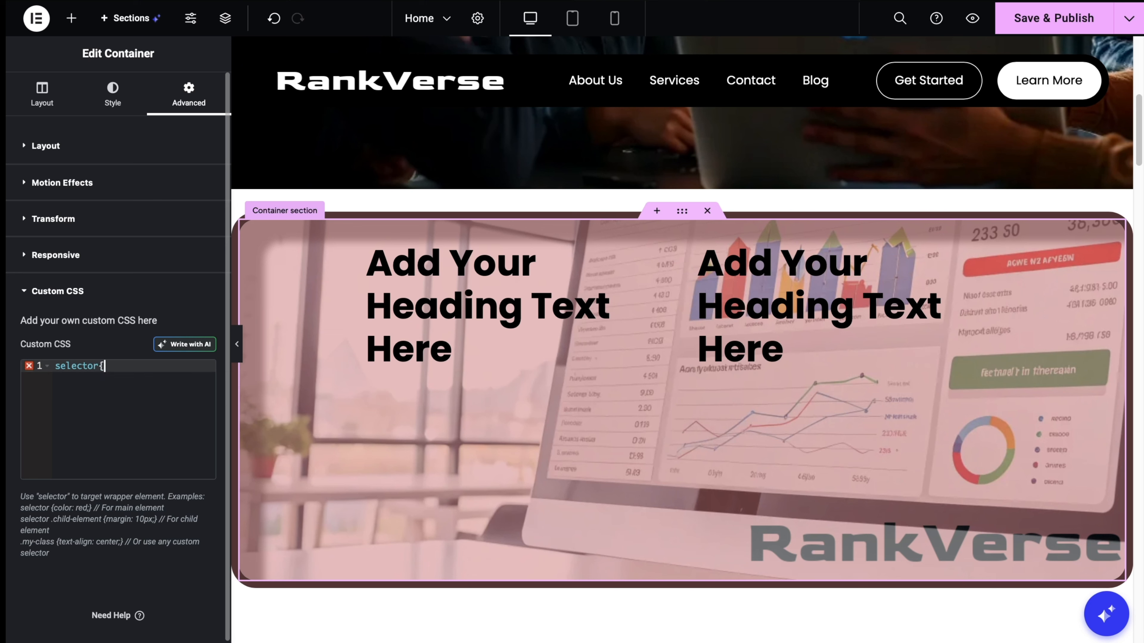
{"action": "key", "text": "Return"}
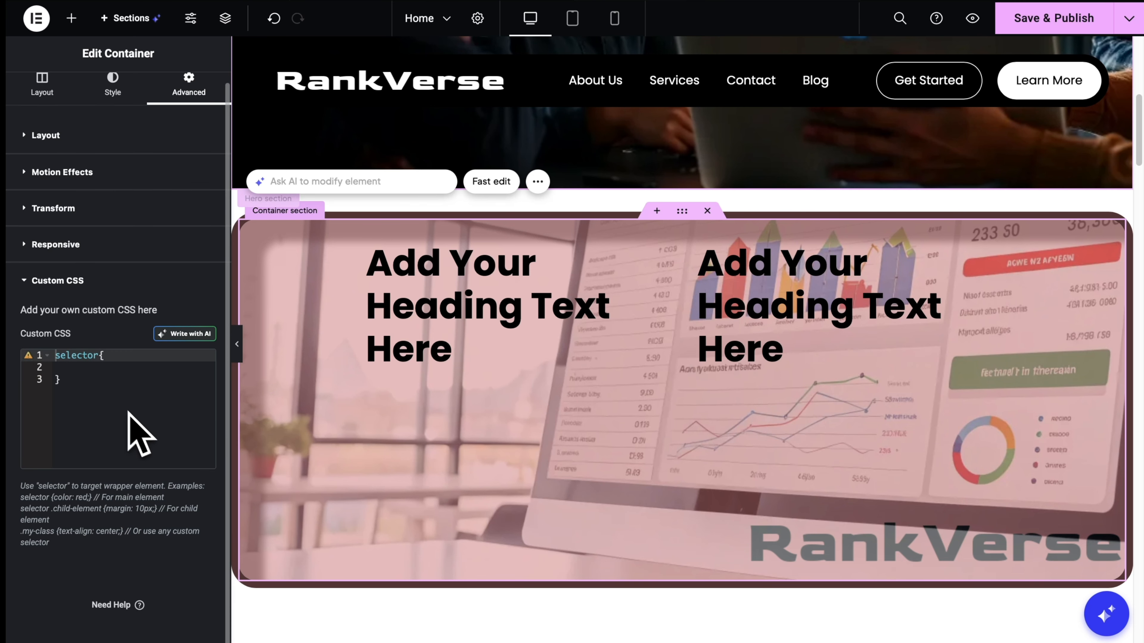
{"action": "left_click", "coordinate": [104, 389]}
{"action": "key", "text": "ctrl+a"}
{"action": "key", "text": "BackSpace"}
{"action": "scroll", "coordinate": [90, 225], "scroll_direction": "up", "scroll_amount": 1}
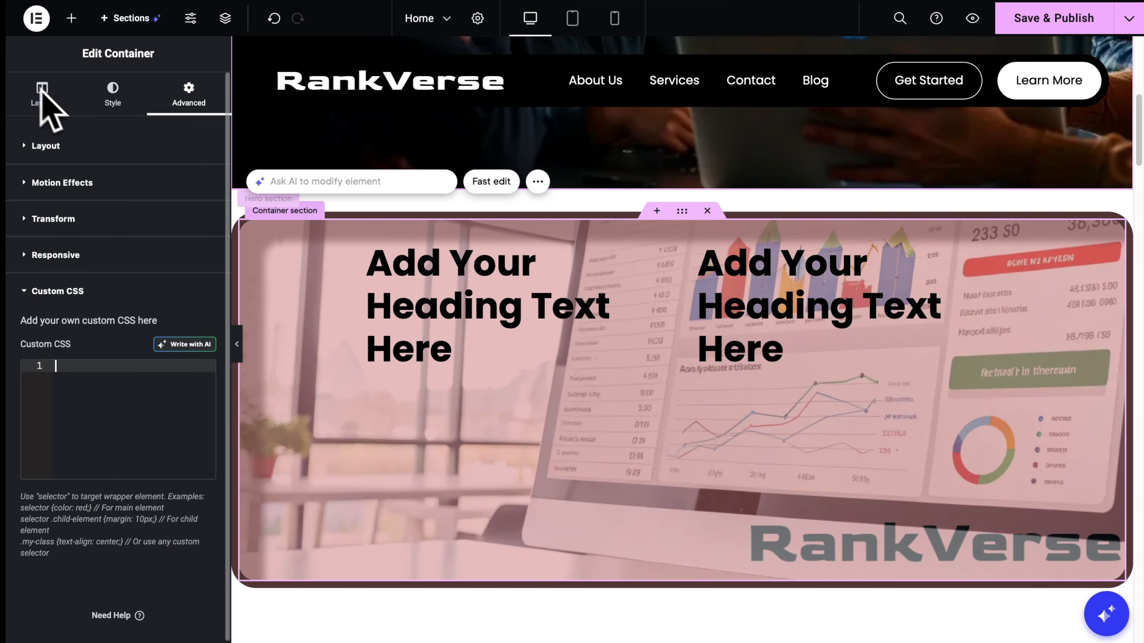
Look through the widget library and show the widgets in the Basic group.
{"action": "left_click", "coordinate": [42, 93]}
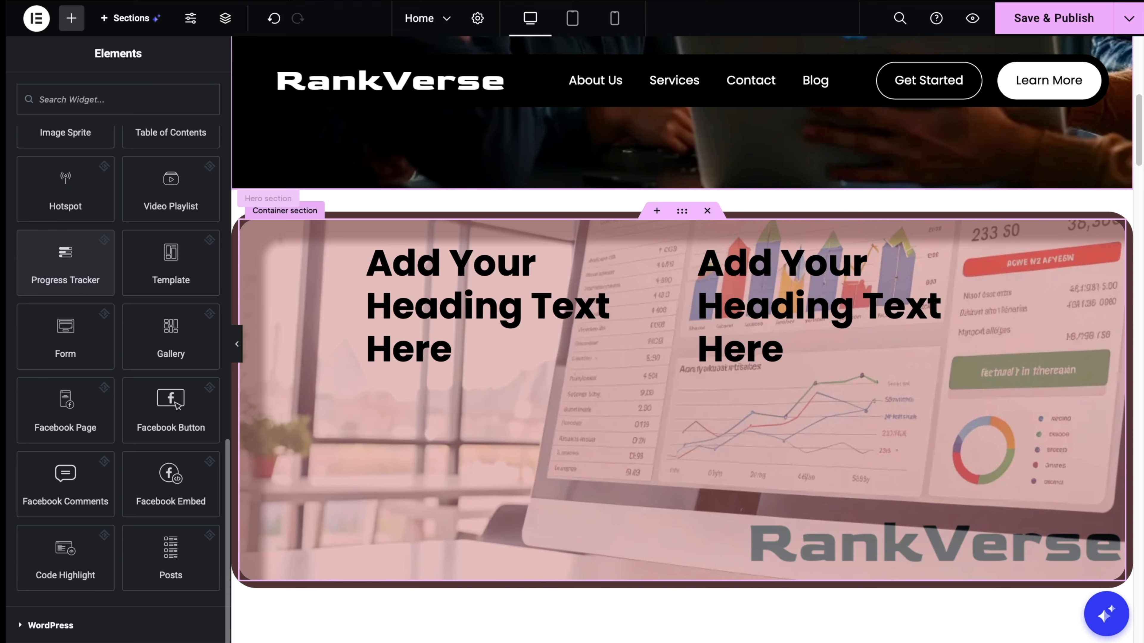
{"action": "scroll", "coordinate": [117, 360], "scroll_direction": "up", "scroll_amount": 10}
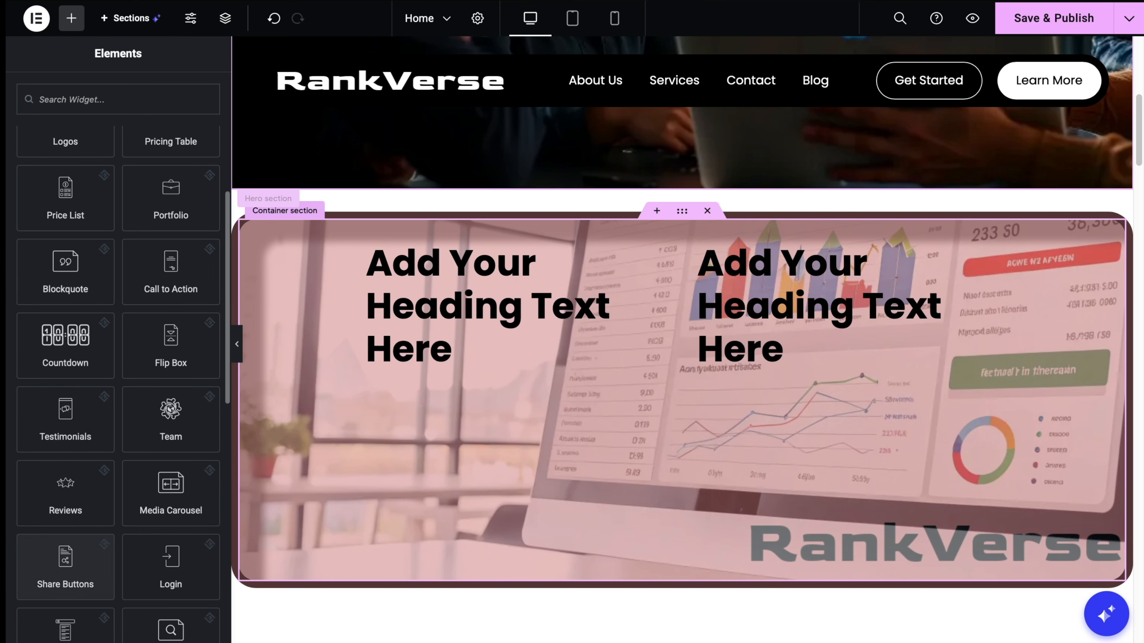
{"action": "scroll", "coordinate": [76, 422], "scroll_direction": "up", "scroll_amount": 6}
{"action": "left_click", "coordinate": [43, 288]}
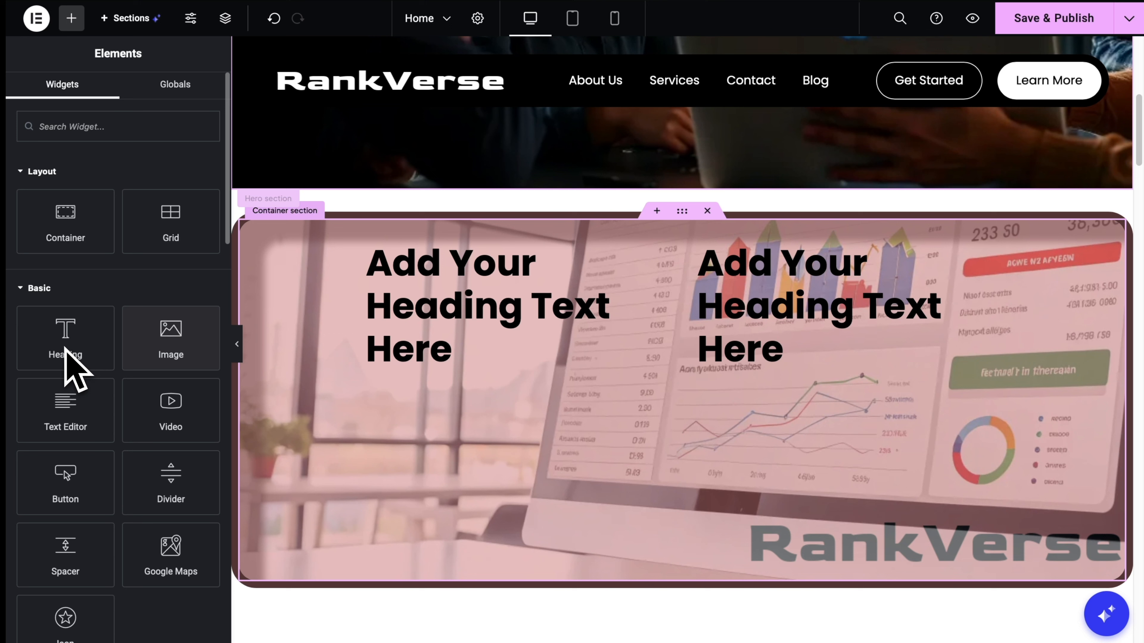
Open the left heading in the container for editing and examine its title, link and HTML tag settings.
{"action": "left_click_drag", "start_coordinate": [64, 361], "coordinate": [355, 322]}
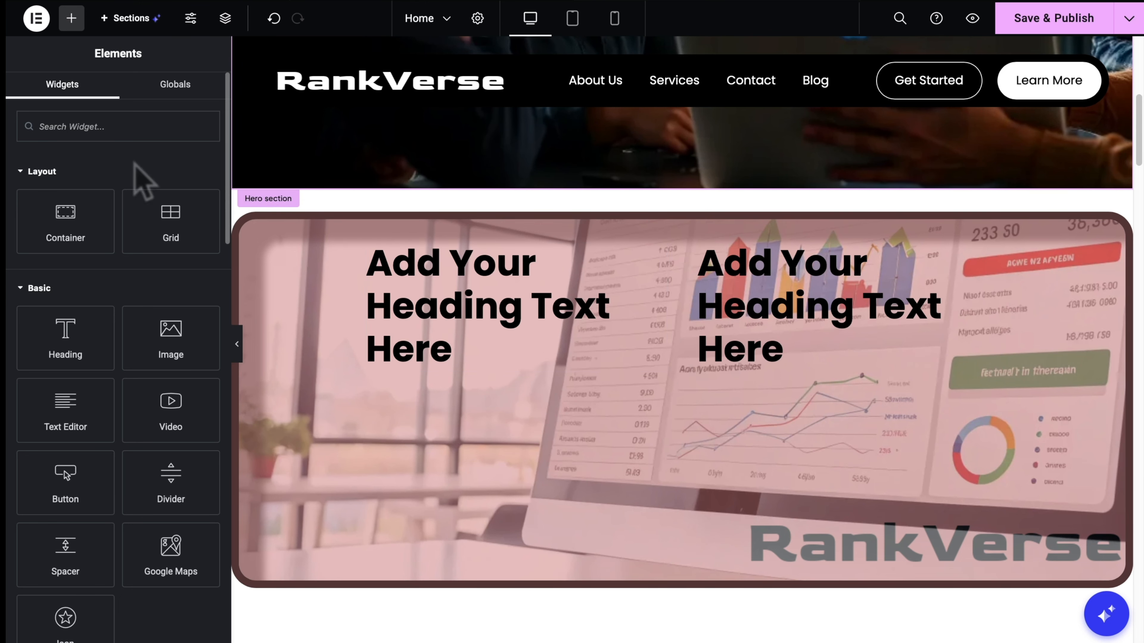
{"action": "left_click", "coordinate": [590, 280]}
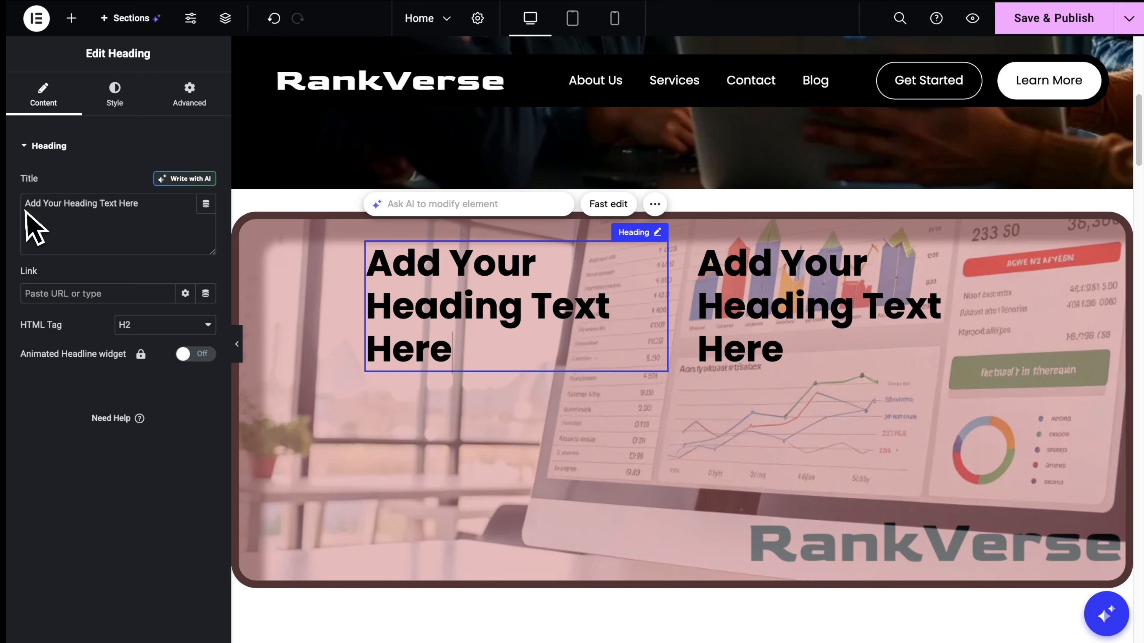
{"action": "left_click", "coordinate": [153, 245]}
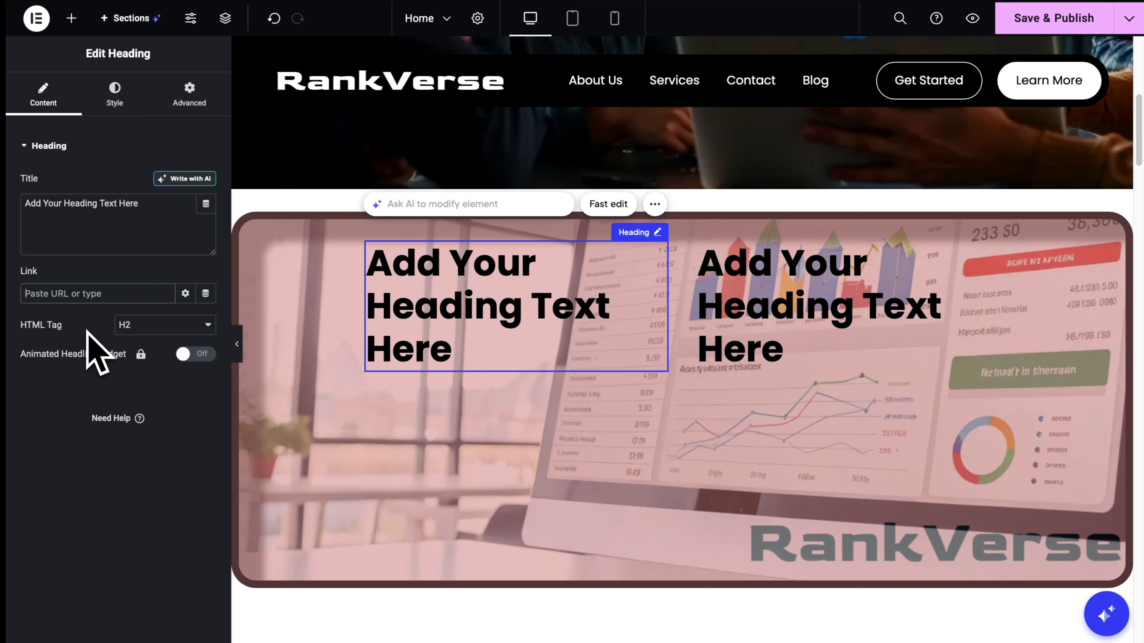
Try centre alignment on the left heading's text and restore its original alignment.
{"action": "left_click", "coordinate": [114, 100]}
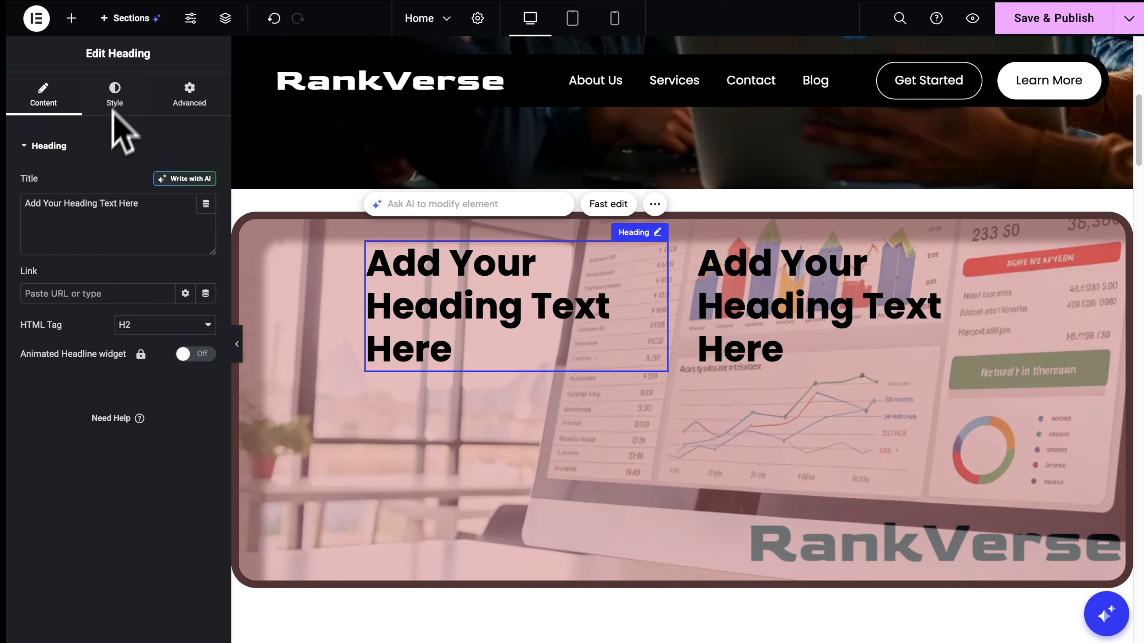
{"action": "left_click", "coordinate": [113, 99]}
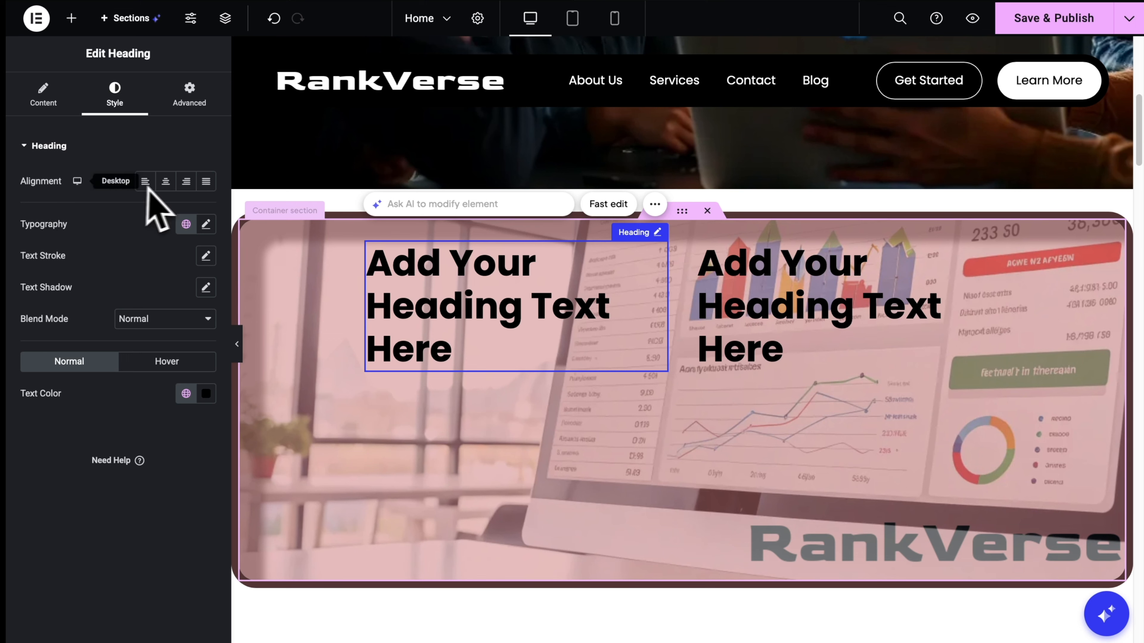
{"action": "left_click", "coordinate": [166, 185]}
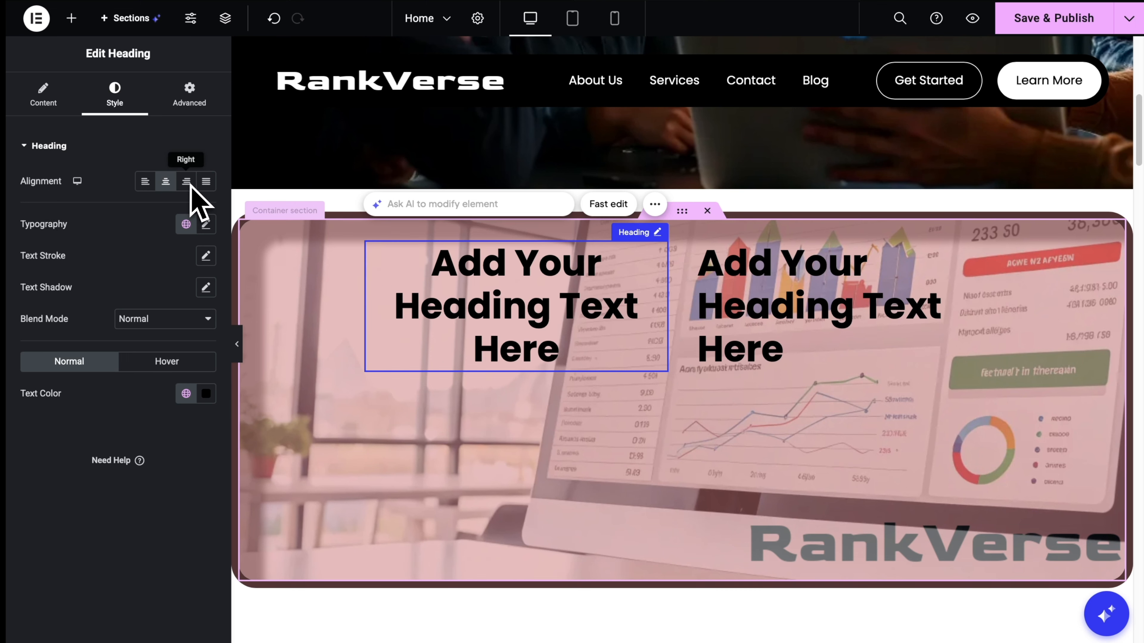
{"action": "left_click", "coordinate": [166, 181]}
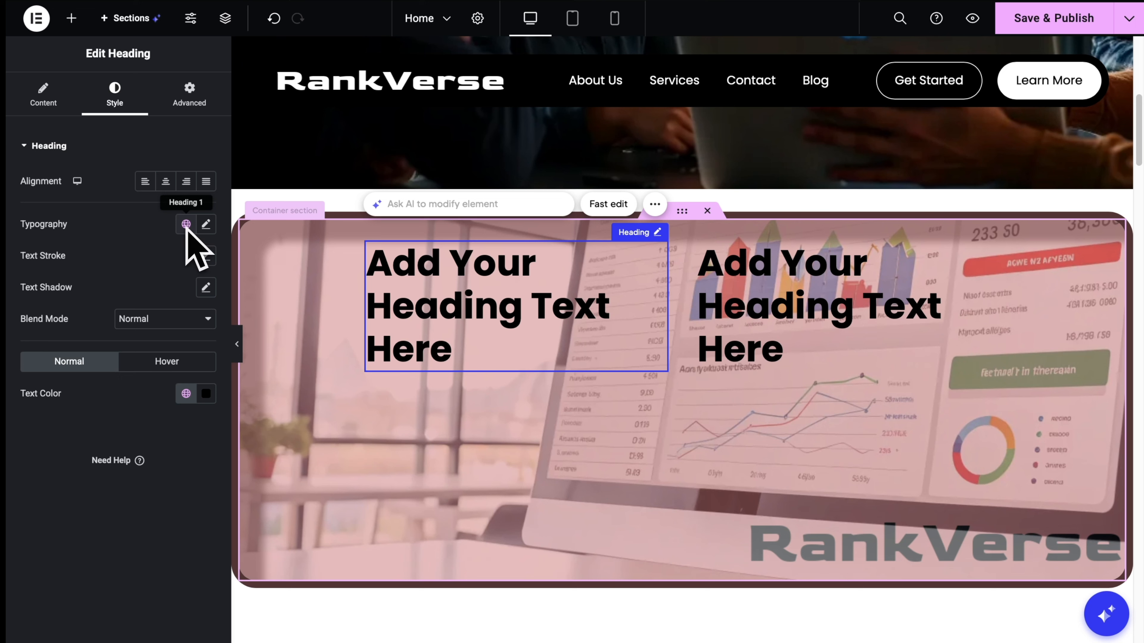
Examine the left heading's custom typography settings and its normal and hover colour options.
{"action": "left_click", "coordinate": [206, 224]}
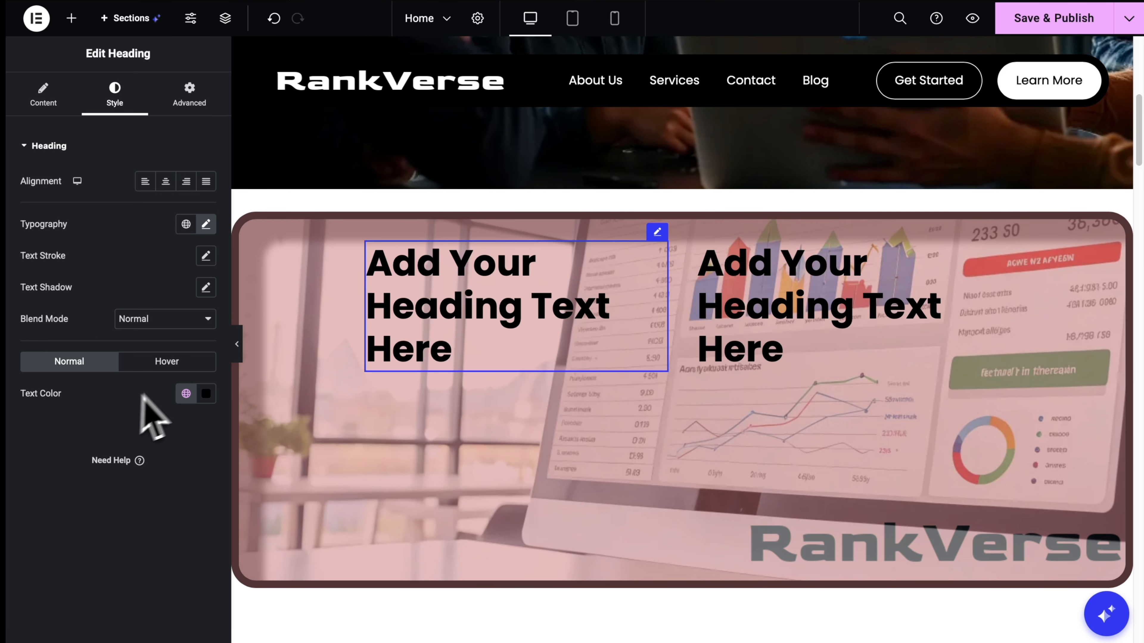
{"action": "left_click", "coordinate": [170, 364]}
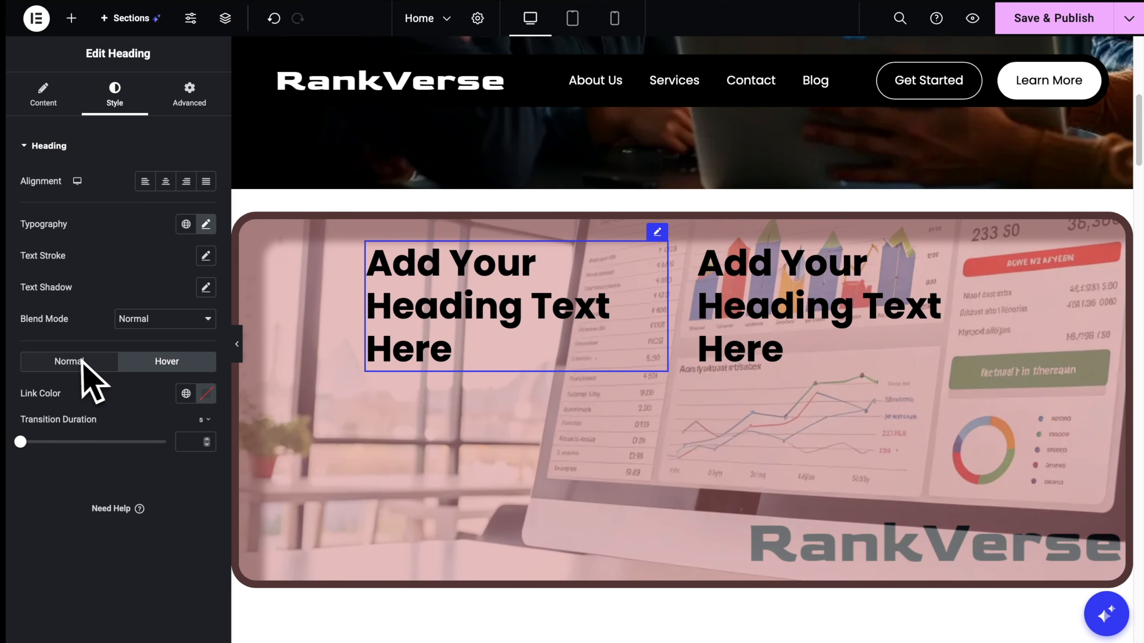
{"action": "left_click", "coordinate": [82, 363]}
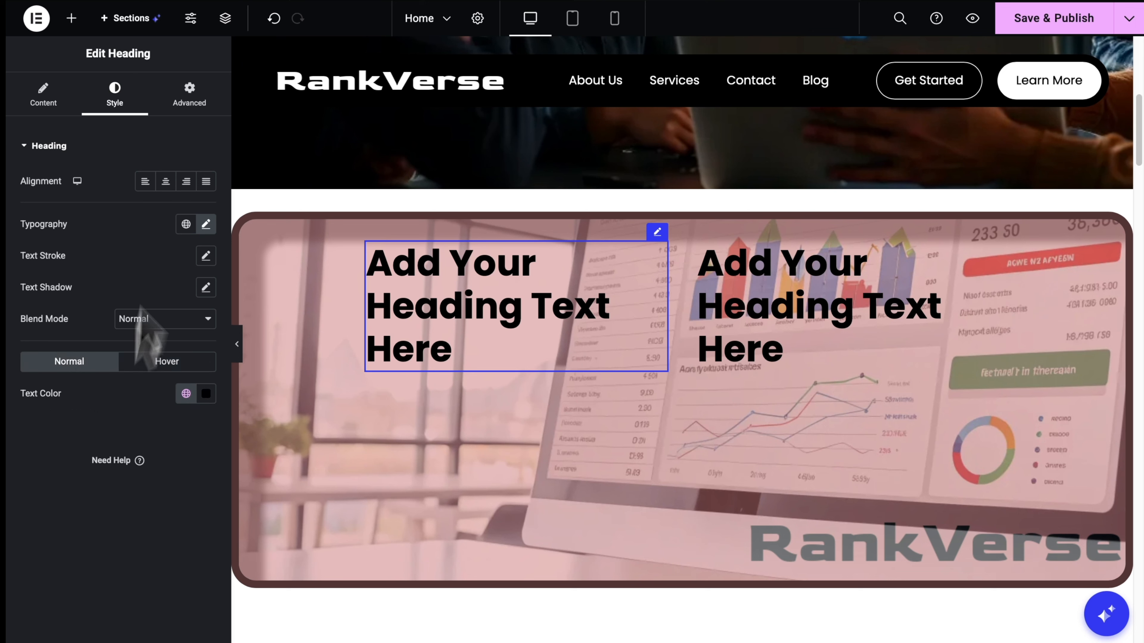
Set the left heading's custom width to 410 px, keeping the width type on Custom.
{"action": "left_click", "coordinate": [193, 113]}
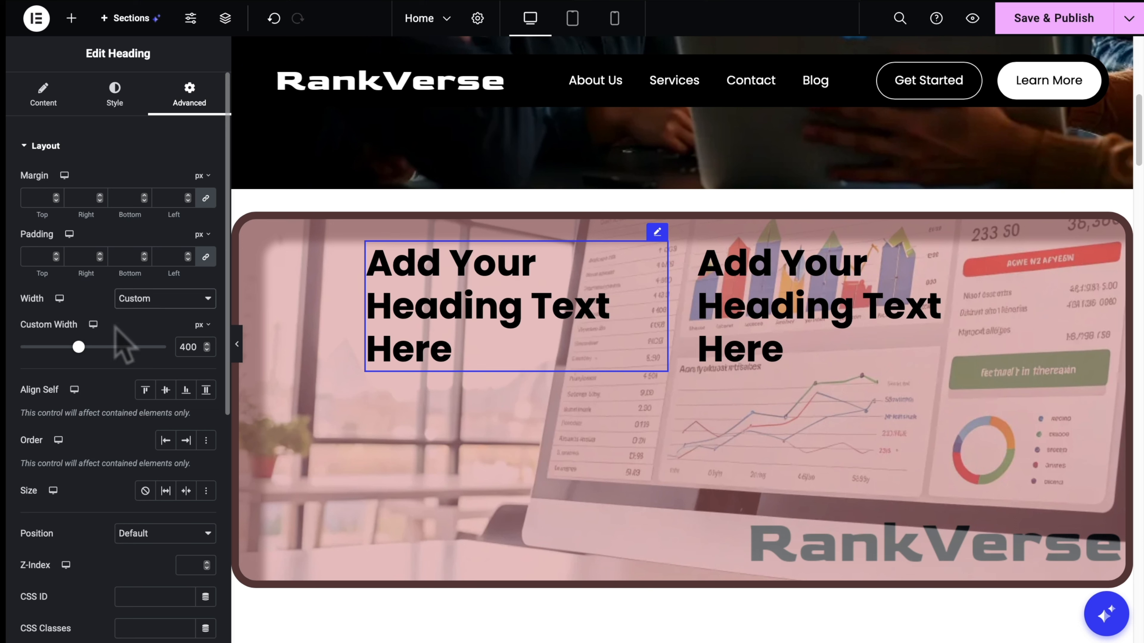
{"action": "left_click", "coordinate": [161, 301]}
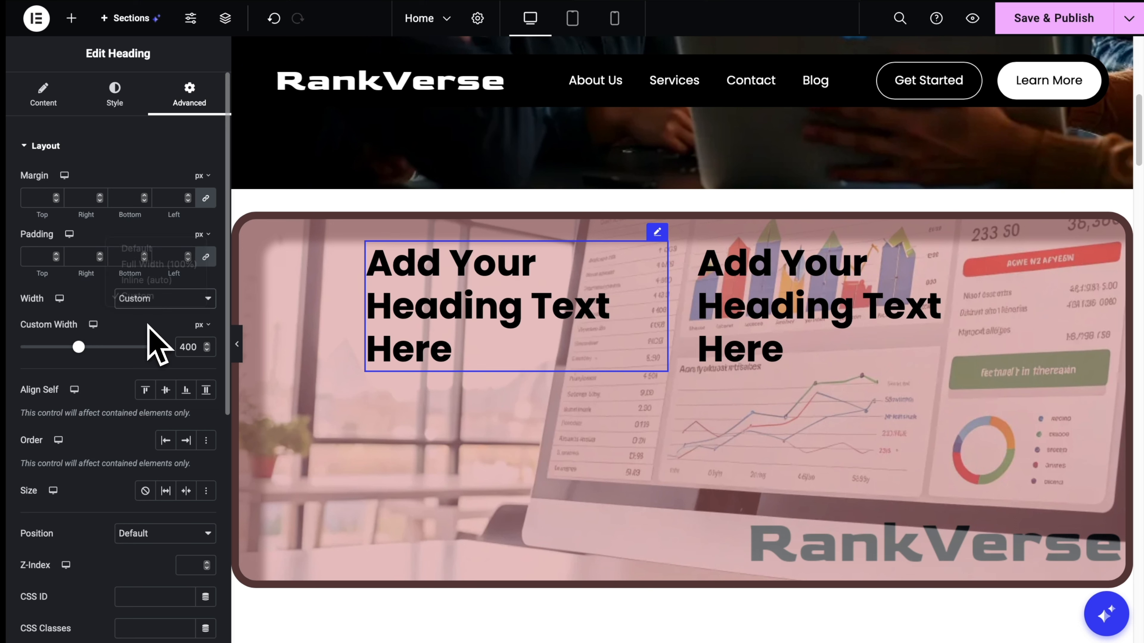
{"action": "left_click_drag", "start_coordinate": [79, 347], "coordinate": [80, 347]}
{"action": "left_click", "coordinate": [155, 301]}
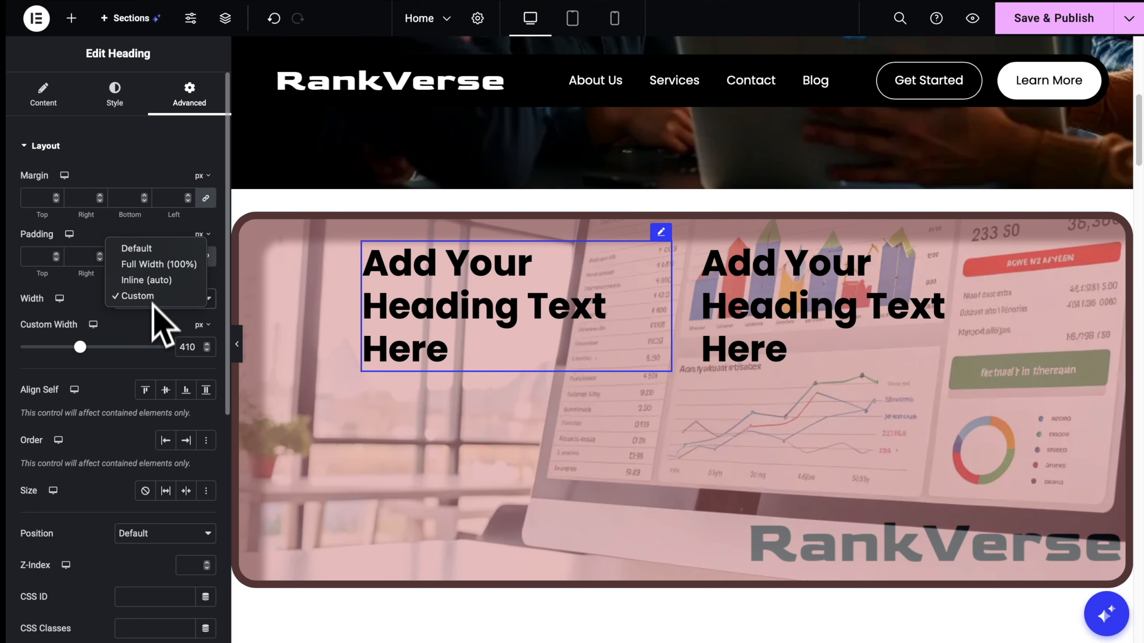
{"action": "left_click", "coordinate": [150, 316]}
Try the Center and End self-alignments on the left heading and clear the self-alignment.
{"action": "scroll", "coordinate": [131, 327], "scroll_direction": "down", "scroll_amount": 1}
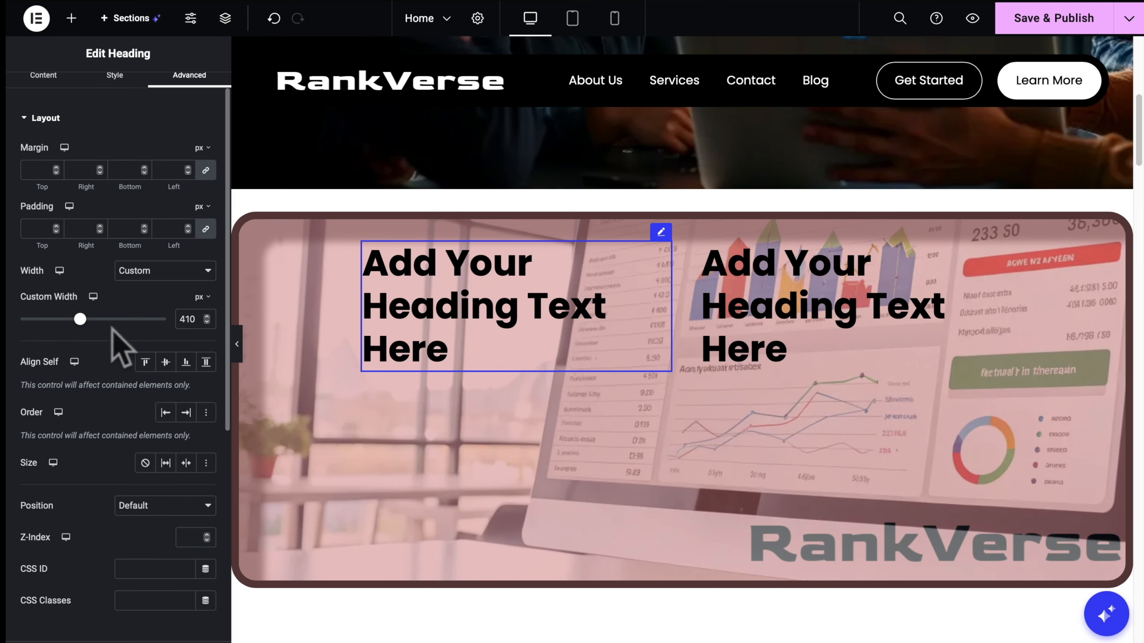
{"action": "scroll", "coordinate": [115, 270], "scroll_direction": "down", "scroll_amount": 5}
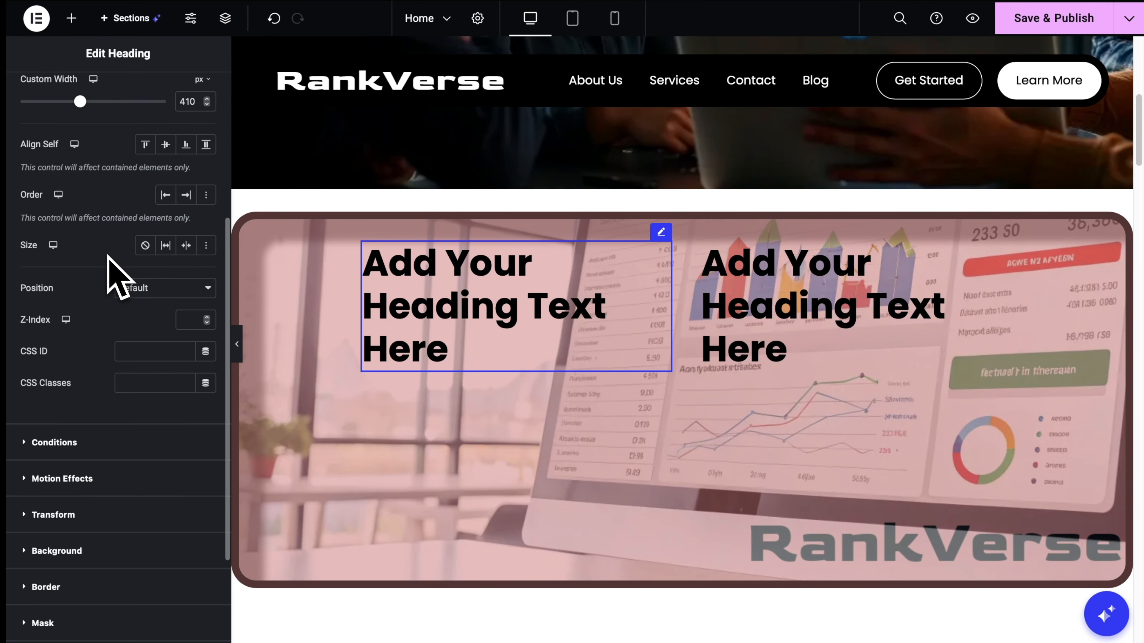
{"action": "scroll", "coordinate": [117, 252], "scroll_direction": "up", "scroll_amount": 1}
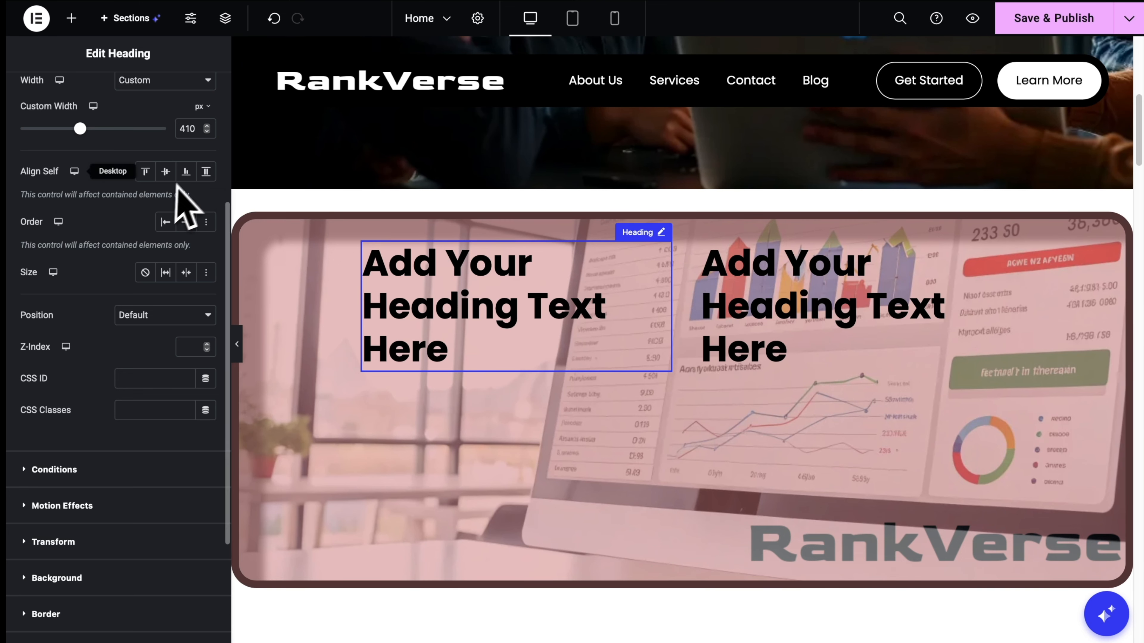
{"action": "left_click", "coordinate": [167, 173]}
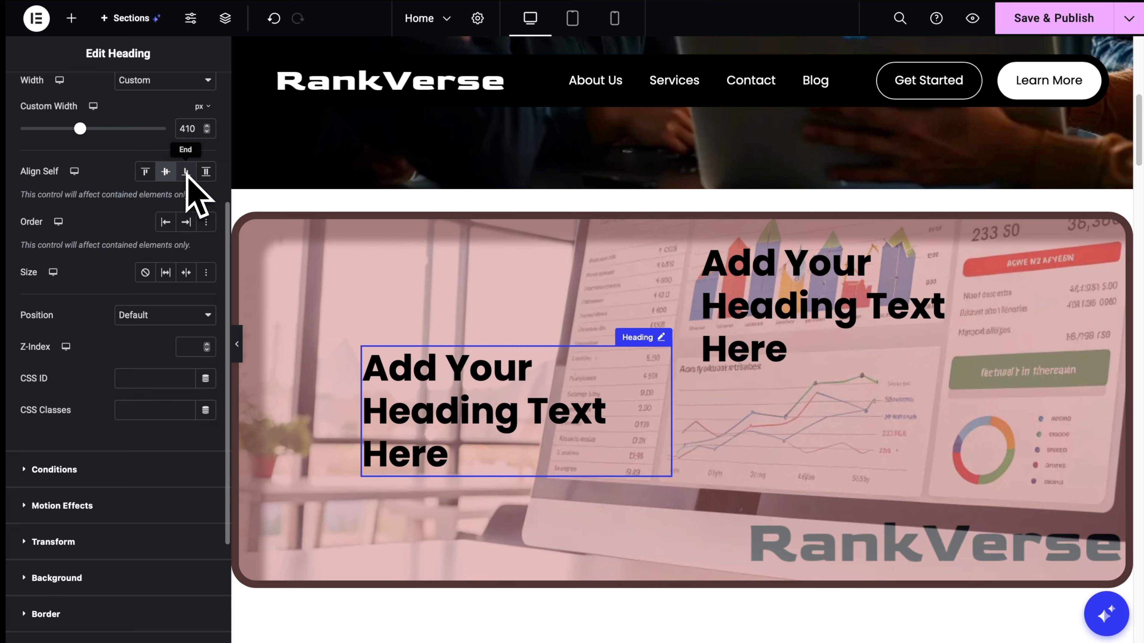
{"action": "left_click", "coordinate": [186, 174]}
{"action": "left_click", "coordinate": [165, 176]}
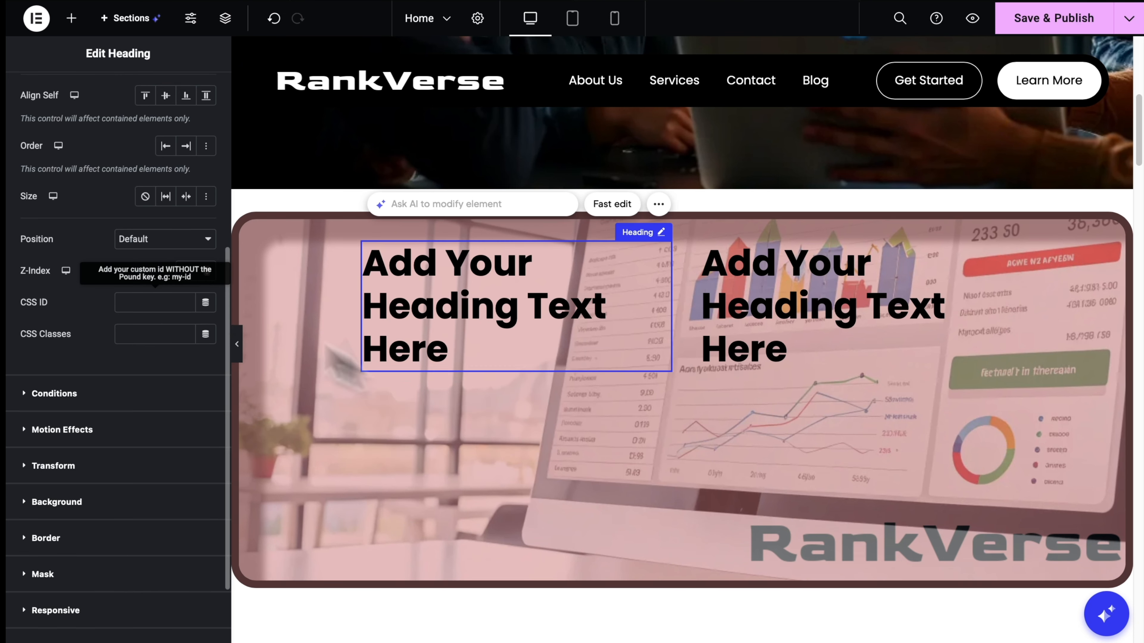
Change the left heading's title to "Heading 1" and the right heading's title to "Heading 2".
{"action": "scroll", "coordinate": [125, 245], "scroll_direction": "up", "scroll_amount": 3}
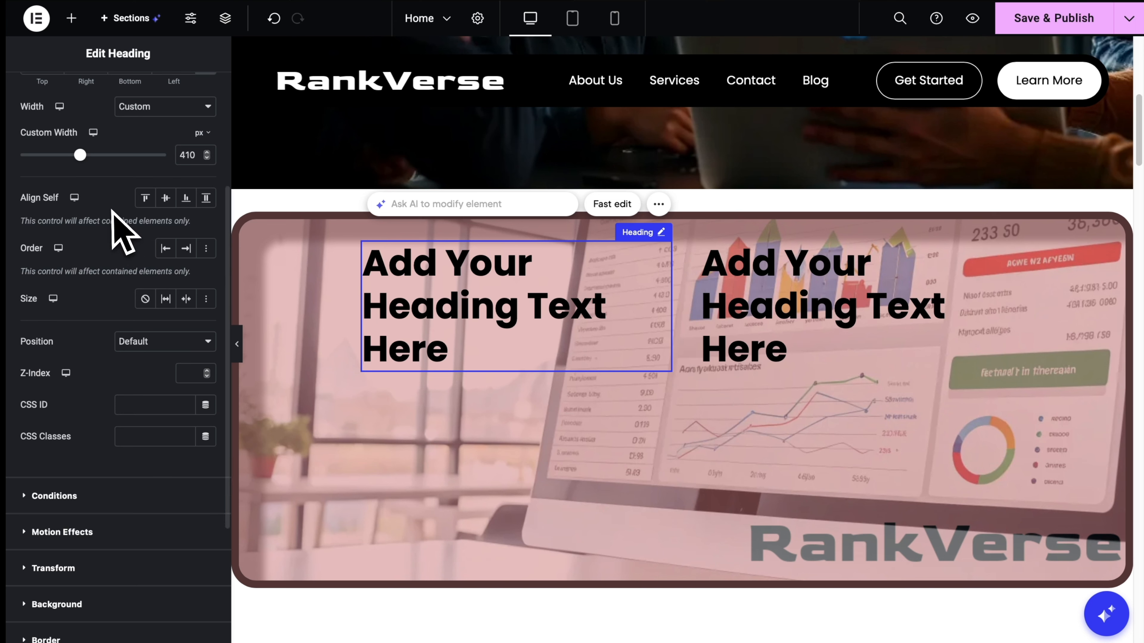
{"action": "scroll", "coordinate": [123, 229], "scroll_direction": "up", "scroll_amount": 5}
{"action": "left_click", "coordinate": [364, 297]}
{"action": "left_click_drag", "start_coordinate": [181, 219], "coordinate": [36, 209]}
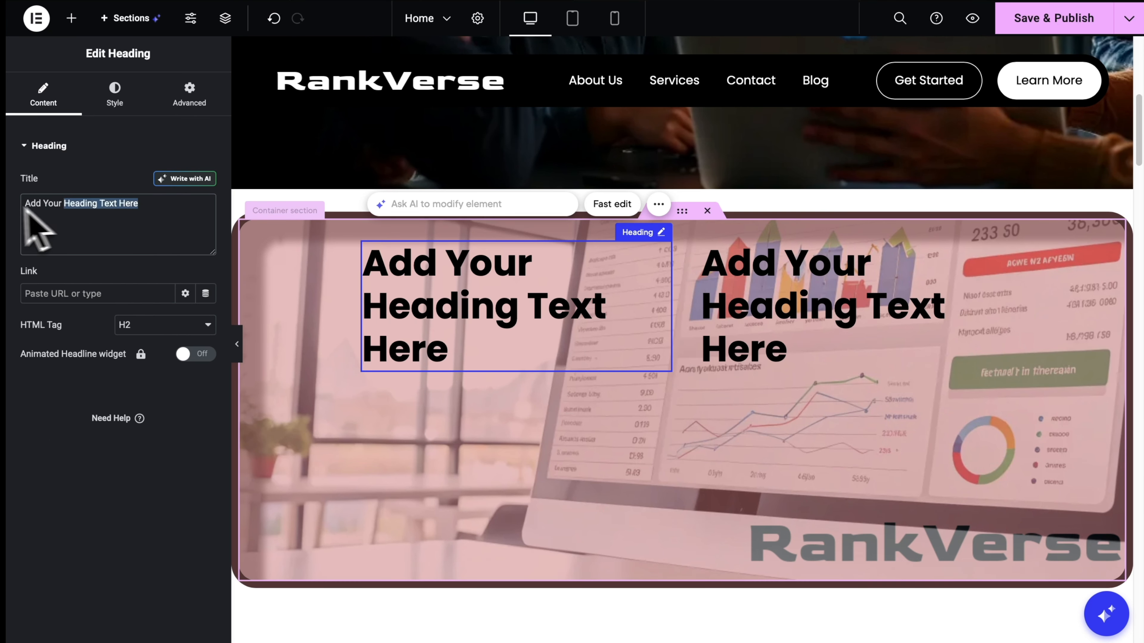
{"action": "key", "text": "ctrl+a"}
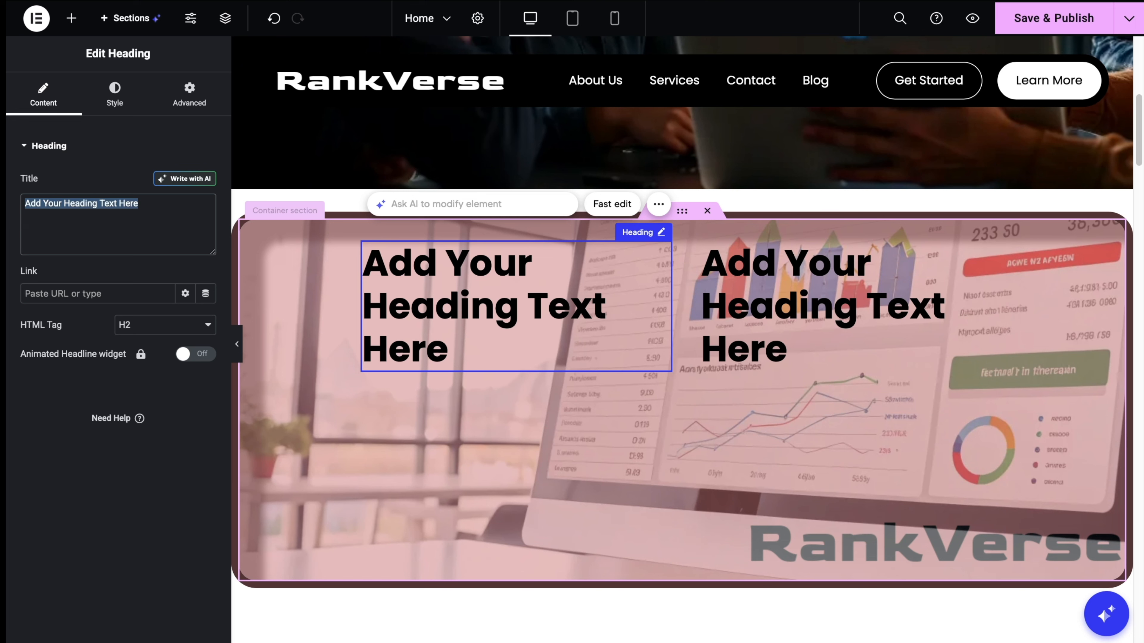
{"action": "type", "text": "Headin"}
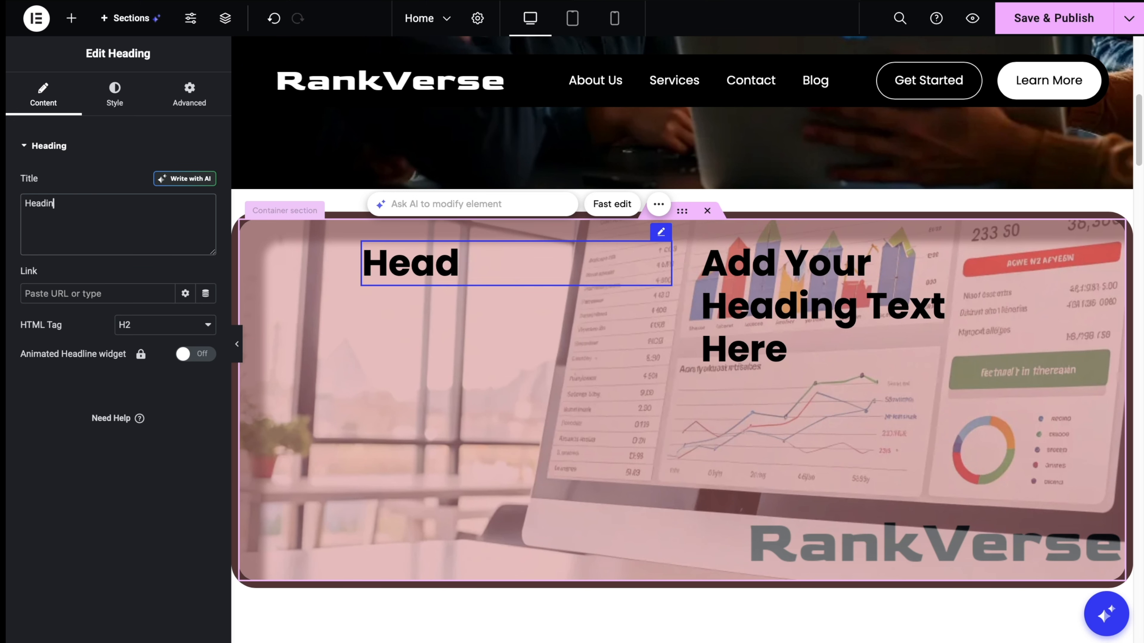
{"action": "type", "text": "g 1"}
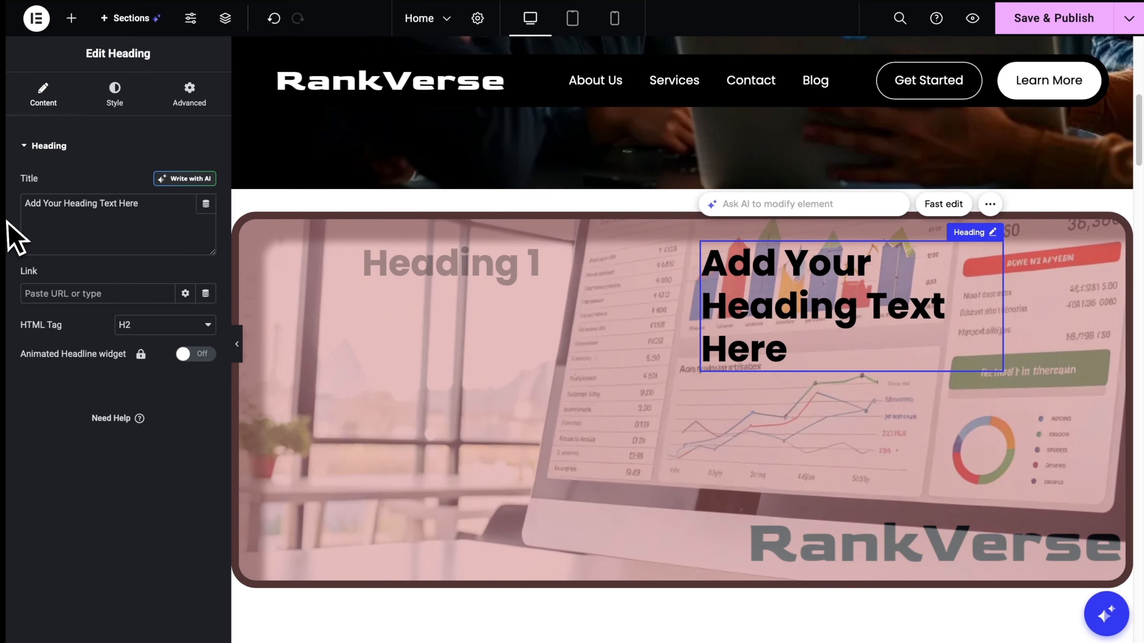
{"action": "triple_click", "coordinate": [63, 207]}
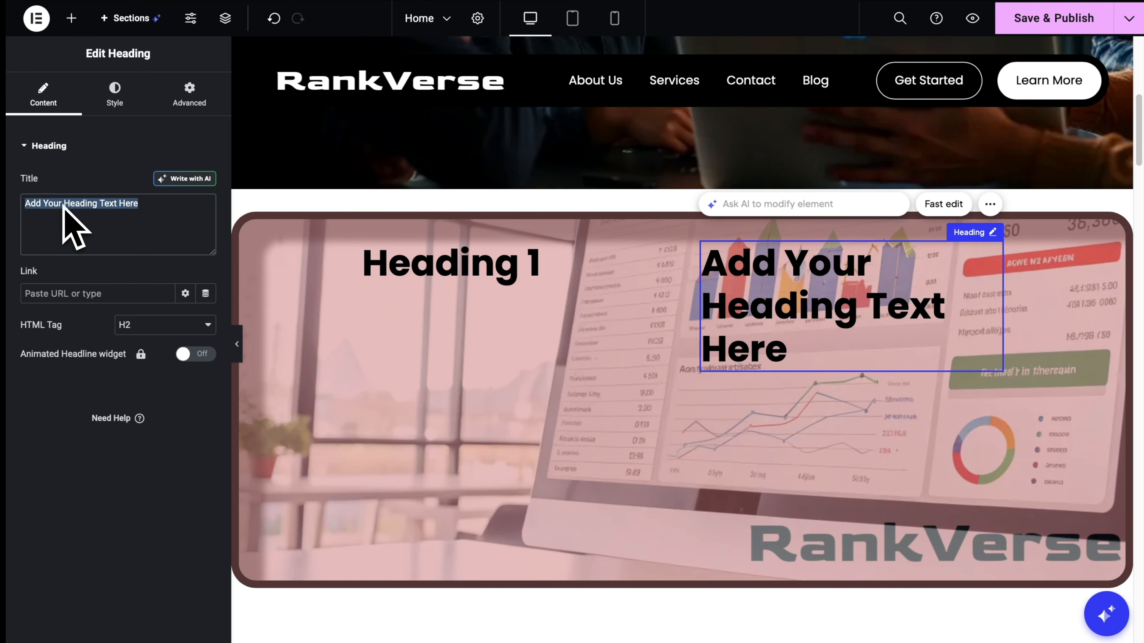
{"action": "type", "text": "Heading 2"}
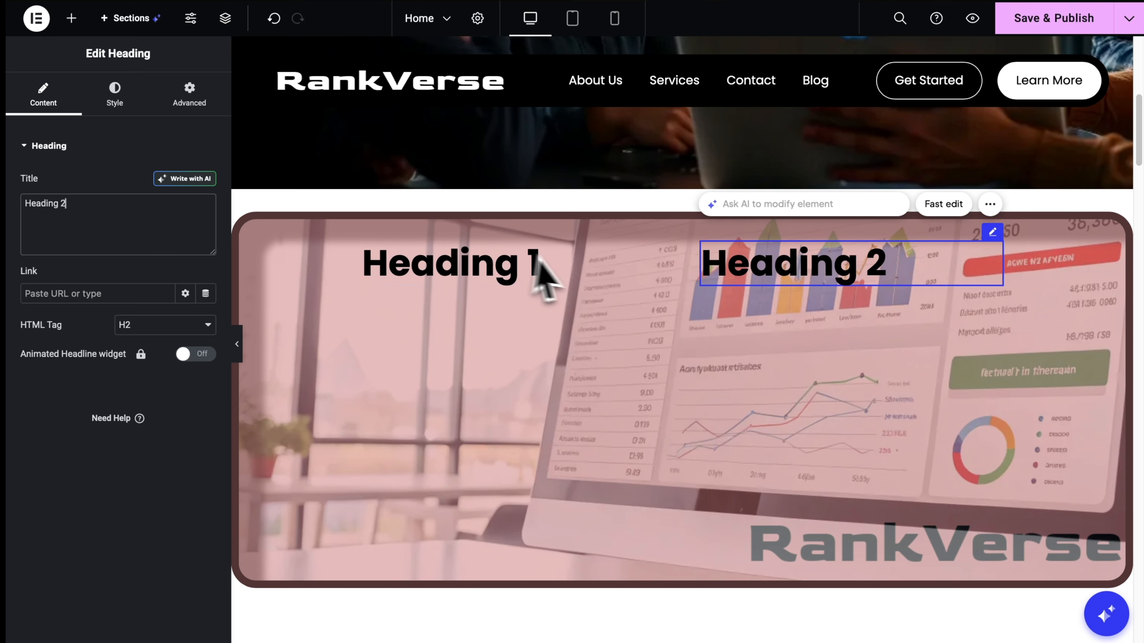
Try the Start and End orders and the Grow size on Heading 1, clearing both settings.
{"action": "left_click", "coordinate": [199, 107]}
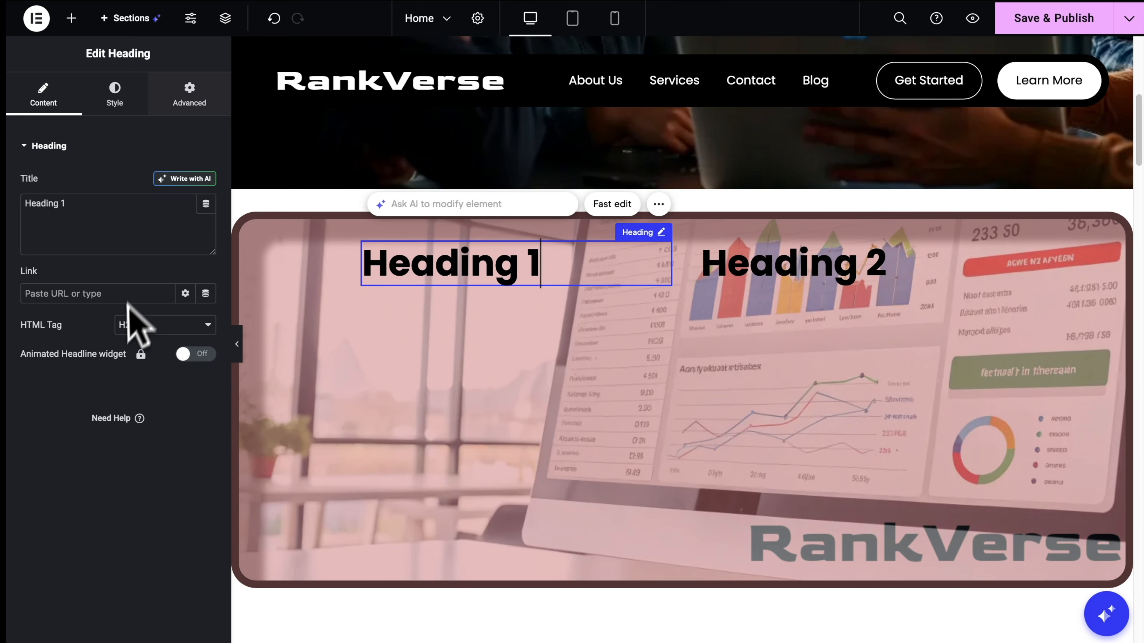
{"action": "scroll", "coordinate": [119, 360], "scroll_direction": "down", "scroll_amount": 1}
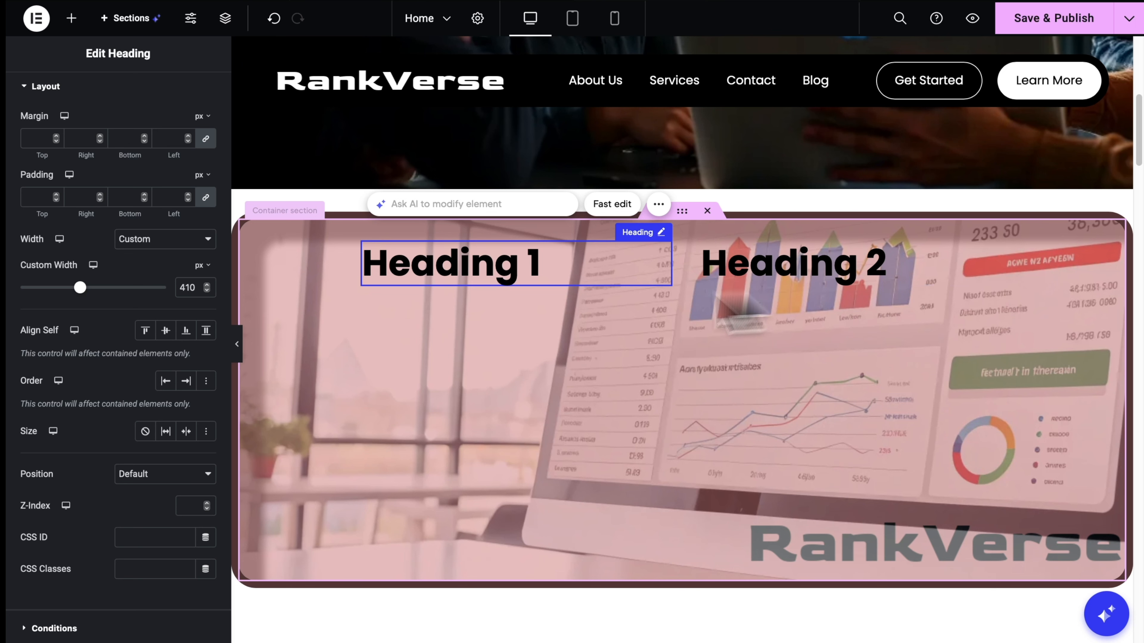
{"action": "left_click", "coordinate": [185, 381]}
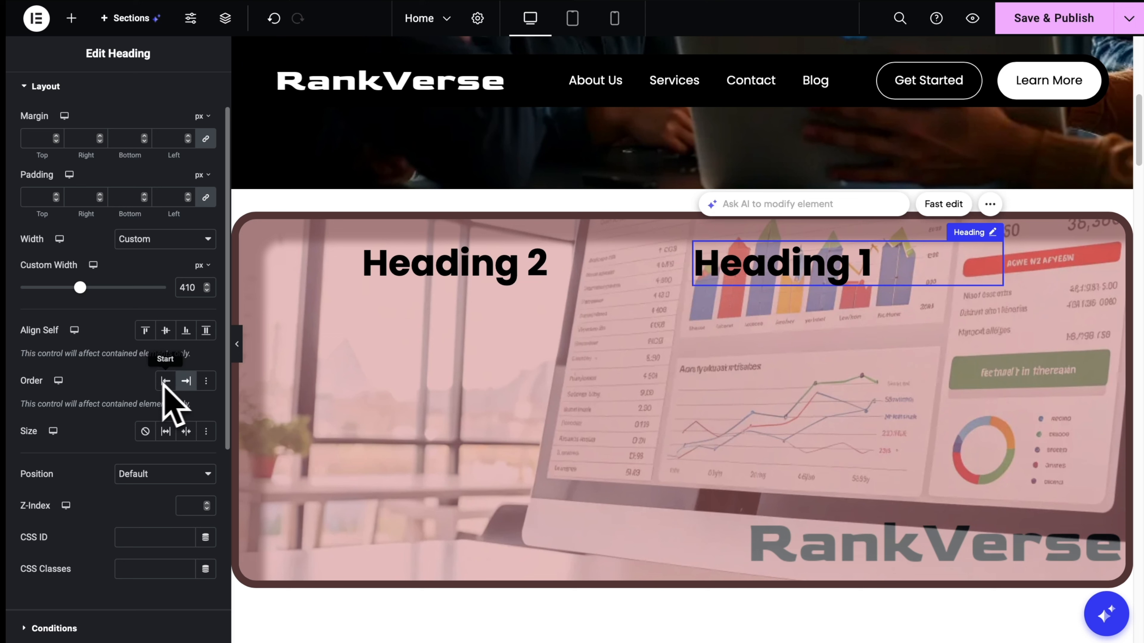
{"action": "left_click", "coordinate": [165, 382]}
{"action": "left_click", "coordinate": [185, 382]}
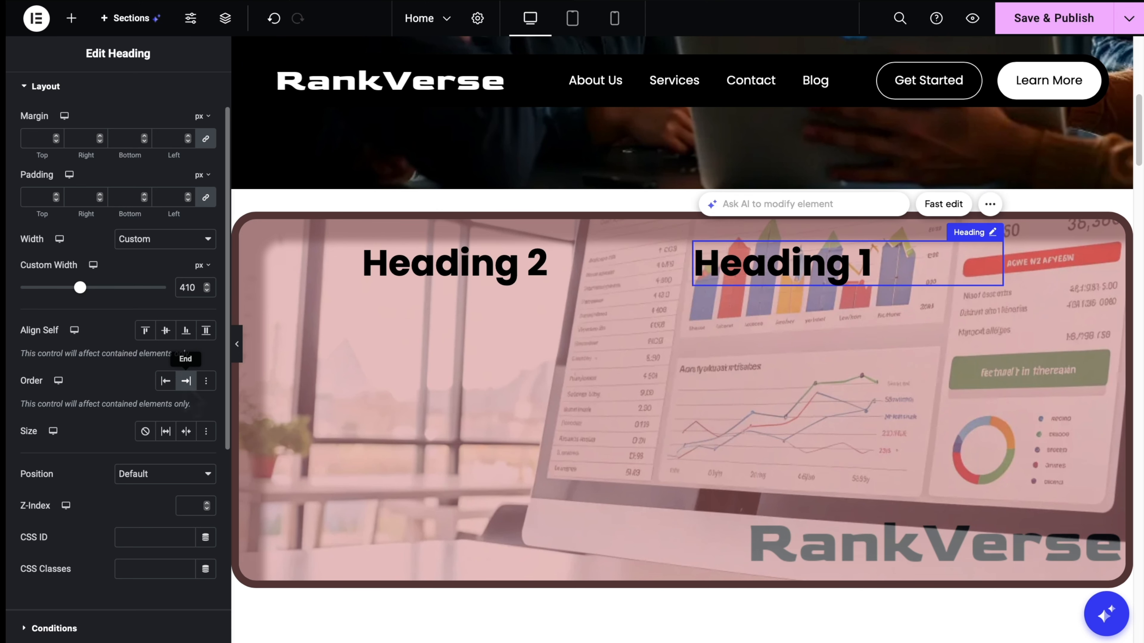
{"action": "left_click", "coordinate": [165, 381]}
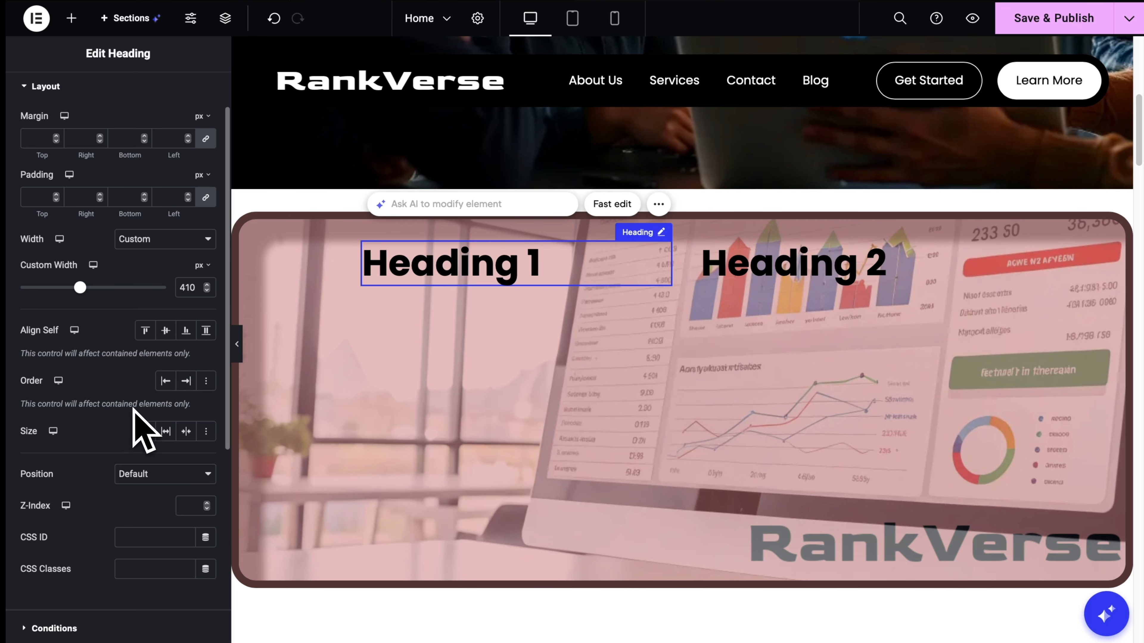
{"action": "left_click", "coordinate": [166, 431]}
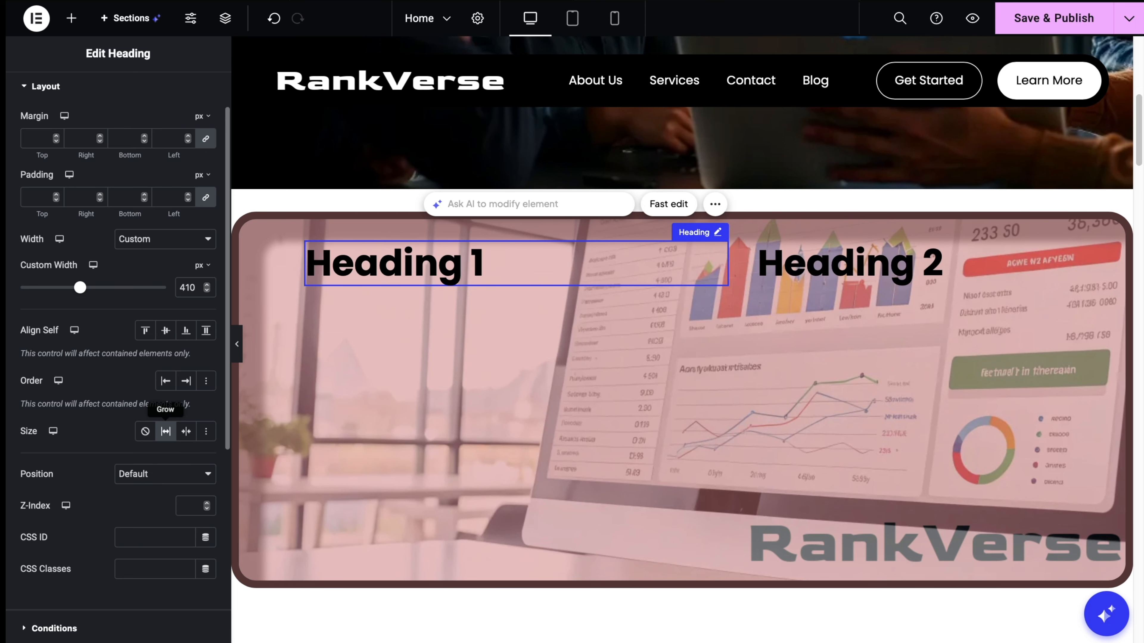
{"action": "left_click", "coordinate": [165, 431]}
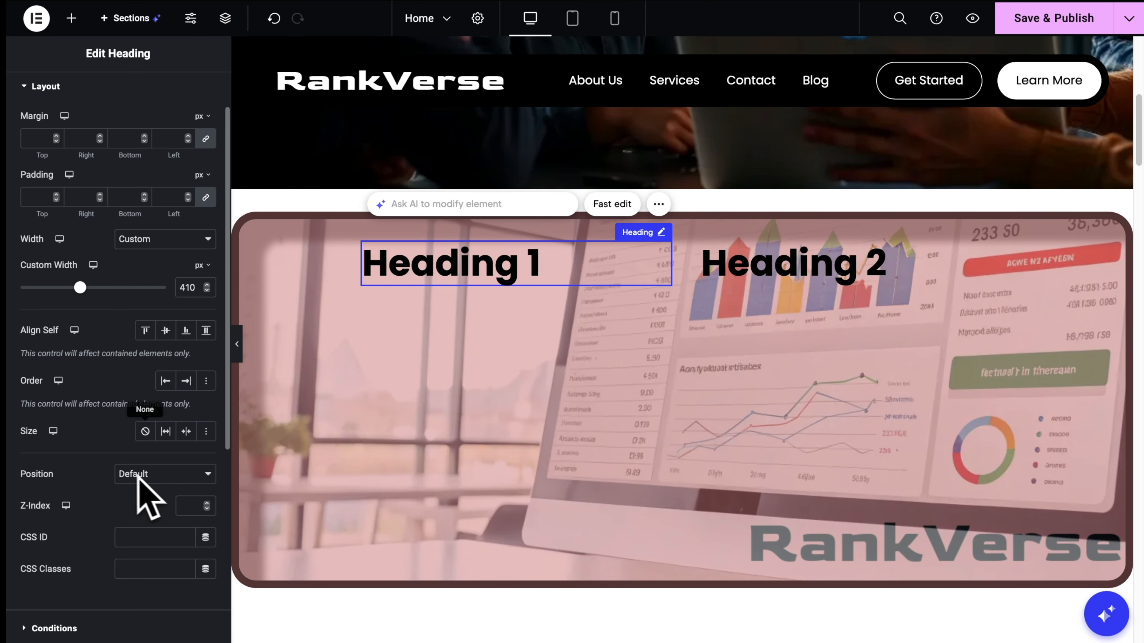
Set Heading 1's position to Absolute and move it to offsets of about 408 px horizontally and 158 px vertically.
{"action": "left_click", "coordinate": [149, 475]}
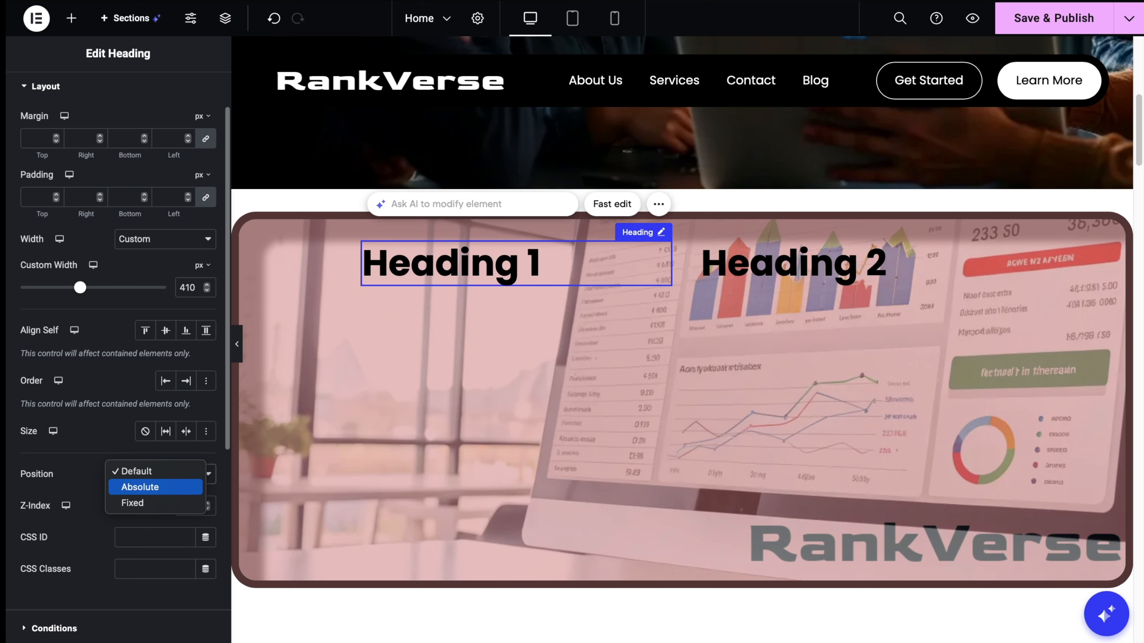
{"action": "left_click", "coordinate": [153, 487]}
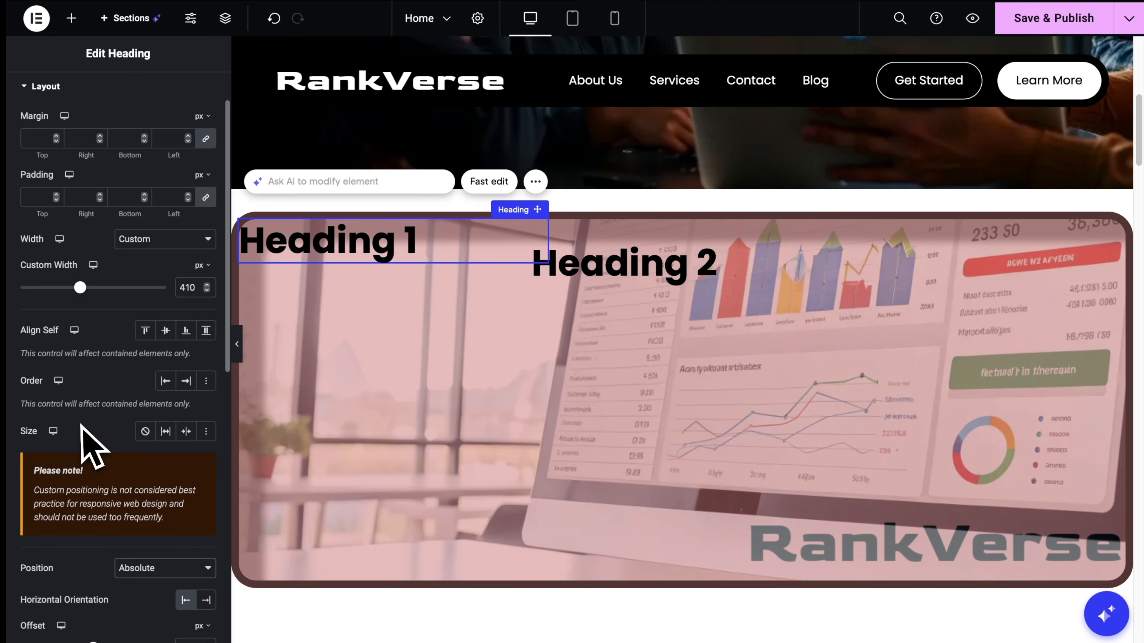
{"action": "scroll", "coordinate": [97, 432], "scroll_direction": "down", "scroll_amount": 1}
{"action": "left_click_drag", "start_coordinate": [333, 250], "coordinate": [684, 378]}
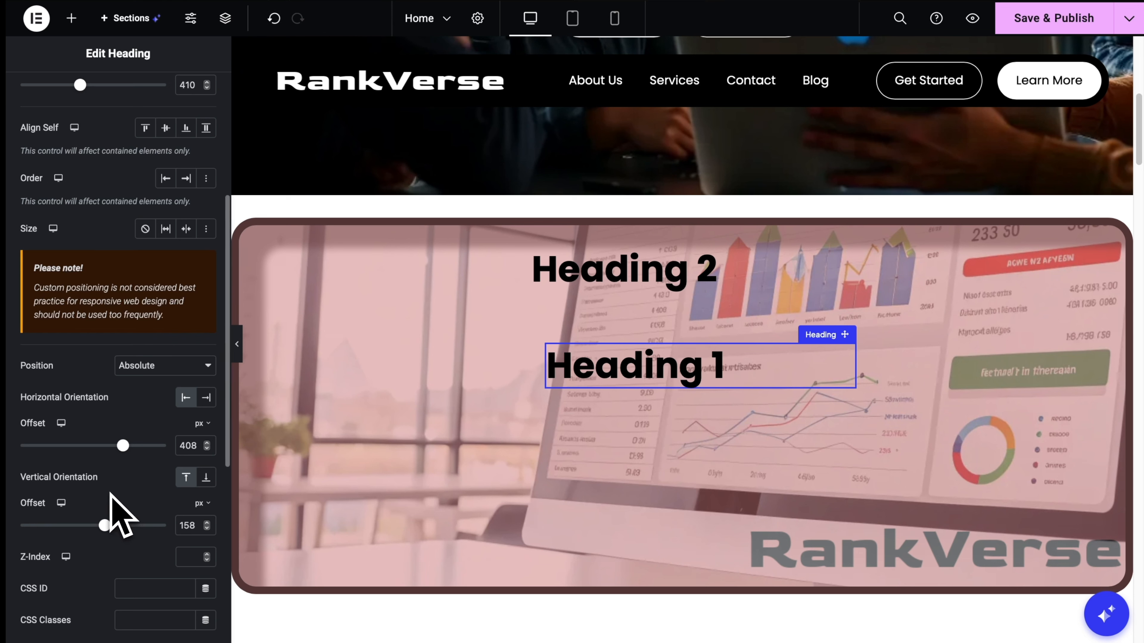
Try the Fixed position on Heading 1 and return it to Absolute.
{"action": "left_click", "coordinate": [150, 368]}
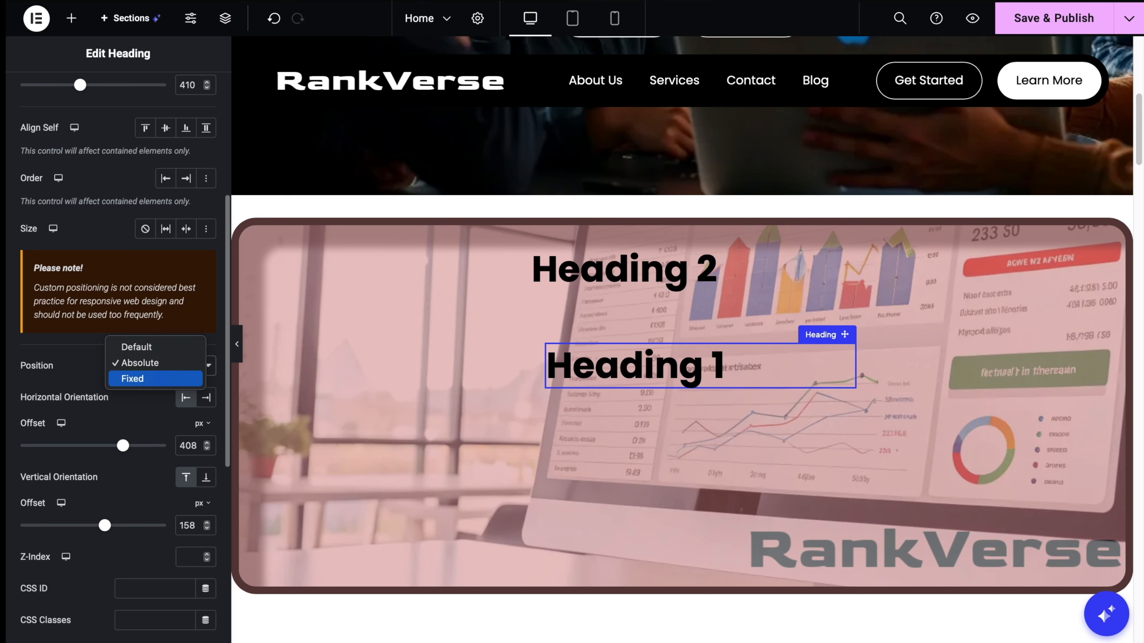
{"action": "left_click", "coordinate": [135, 379]}
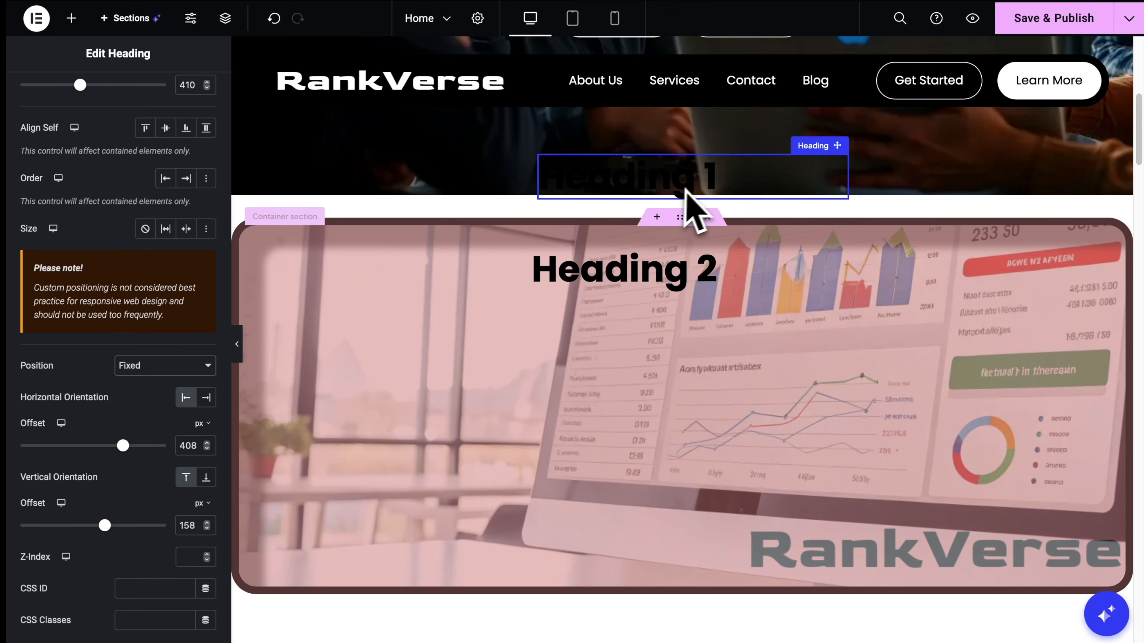
{"action": "left_click", "coordinate": [133, 370]}
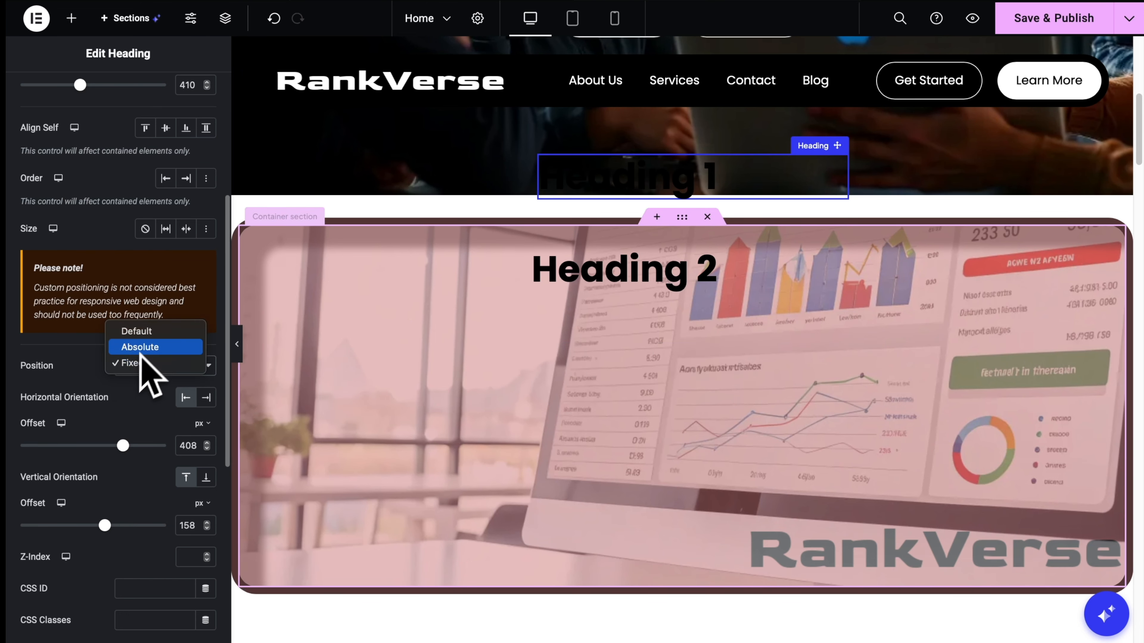
{"action": "left_click", "coordinate": [135, 345]}
Move Heading 1 over Heading 2, at offsets of about 480 px horizontally and 28 px vertically.
{"action": "scroll", "coordinate": [110, 419], "scroll_direction": "down", "scroll_amount": 2}
{"action": "scroll", "coordinate": [117, 342], "scroll_direction": "down", "scroll_amount": 2}
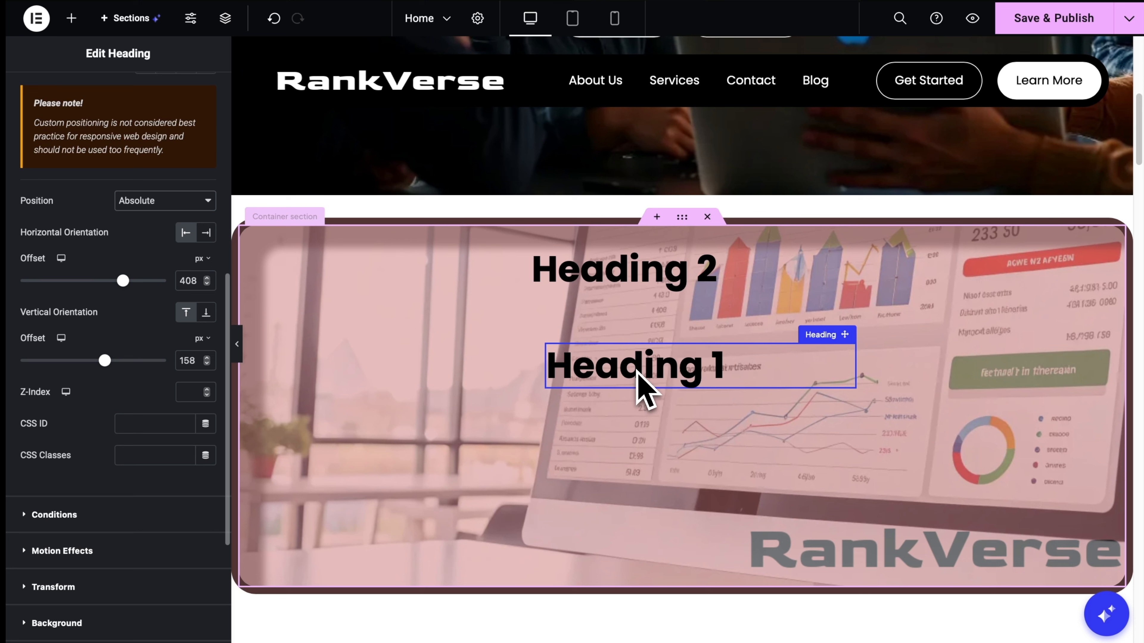
{"action": "left_click_drag", "start_coordinate": [621, 357], "coordinate": [691, 272]}
{"action": "left_click", "coordinate": [674, 332]}
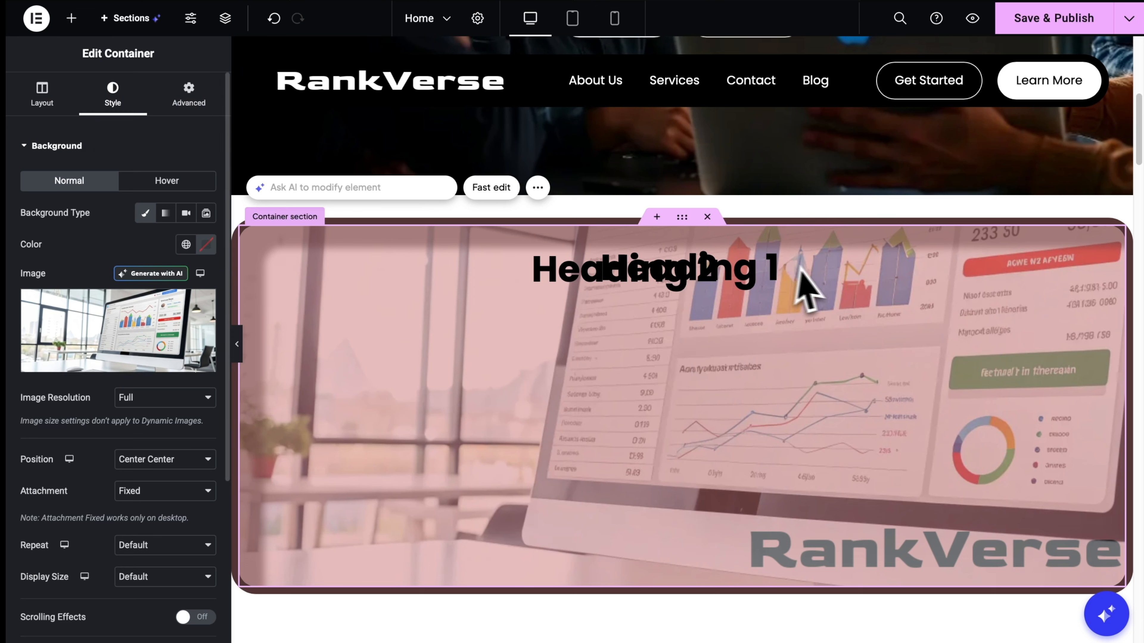
Set Heading 1's normal text color to pure red.
{"action": "left_click", "coordinate": [812, 287]}
{"action": "left_click", "coordinate": [134, 93]}
{"action": "left_click", "coordinate": [208, 398]}
{"action": "left_click", "coordinate": [213, 482]}
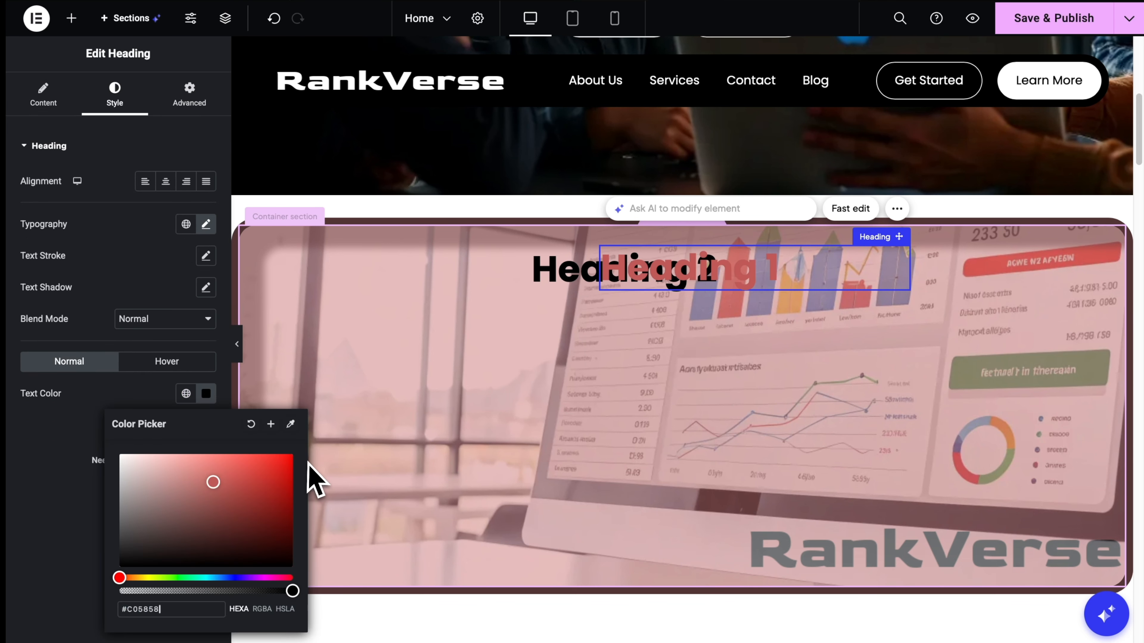
{"action": "left_click", "coordinate": [292, 457]}
{"action": "left_click", "coordinate": [18, 473]}
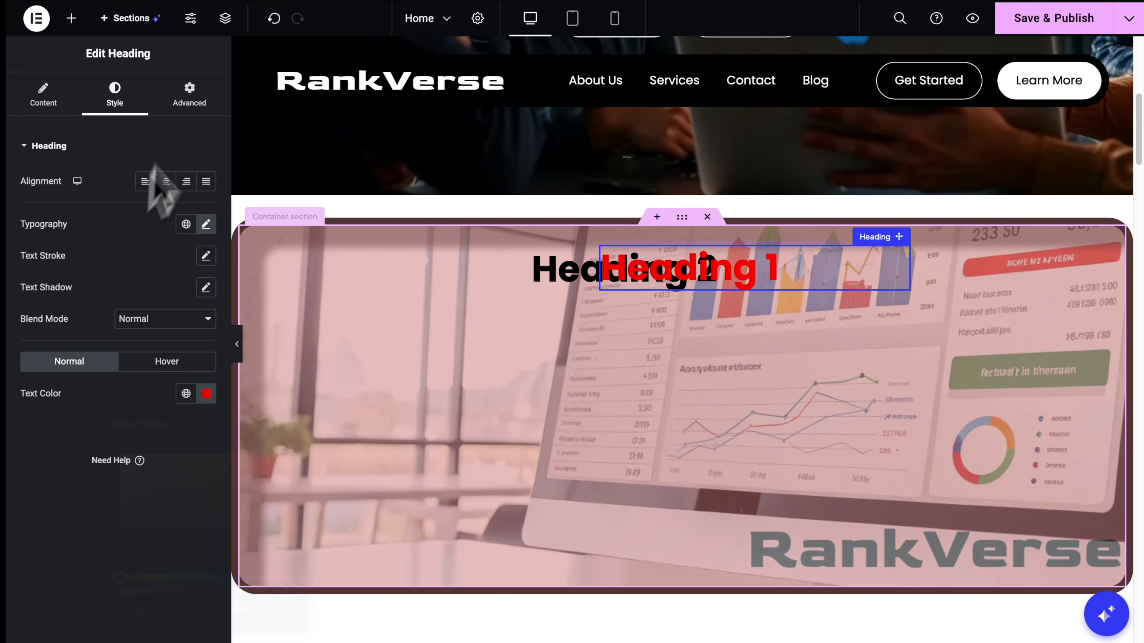
Set Heading 1's Z-Index to 9.
{"action": "left_click", "coordinate": [193, 96]}
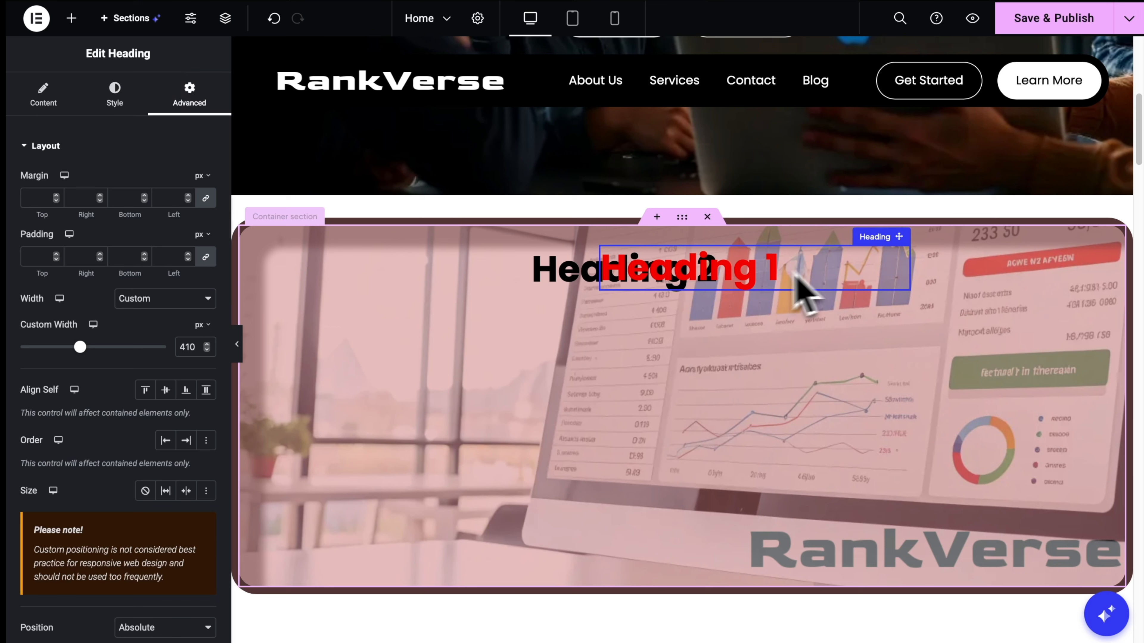
{"action": "left_click", "coordinate": [698, 277]}
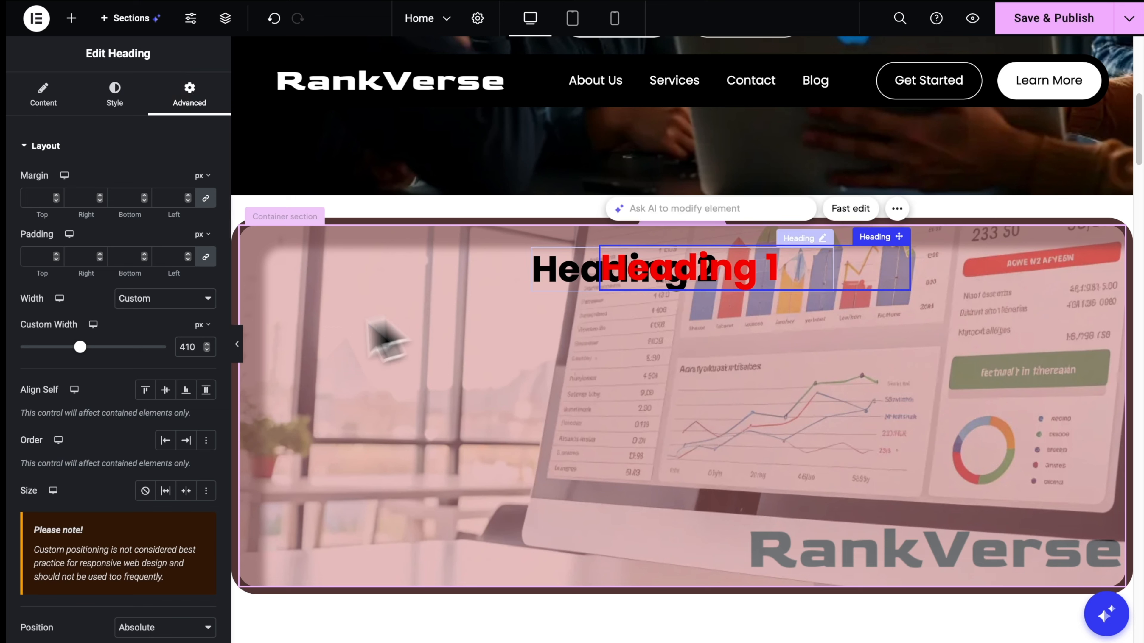
{"action": "scroll", "coordinate": [110, 369], "scroll_direction": "down", "scroll_amount": 5}
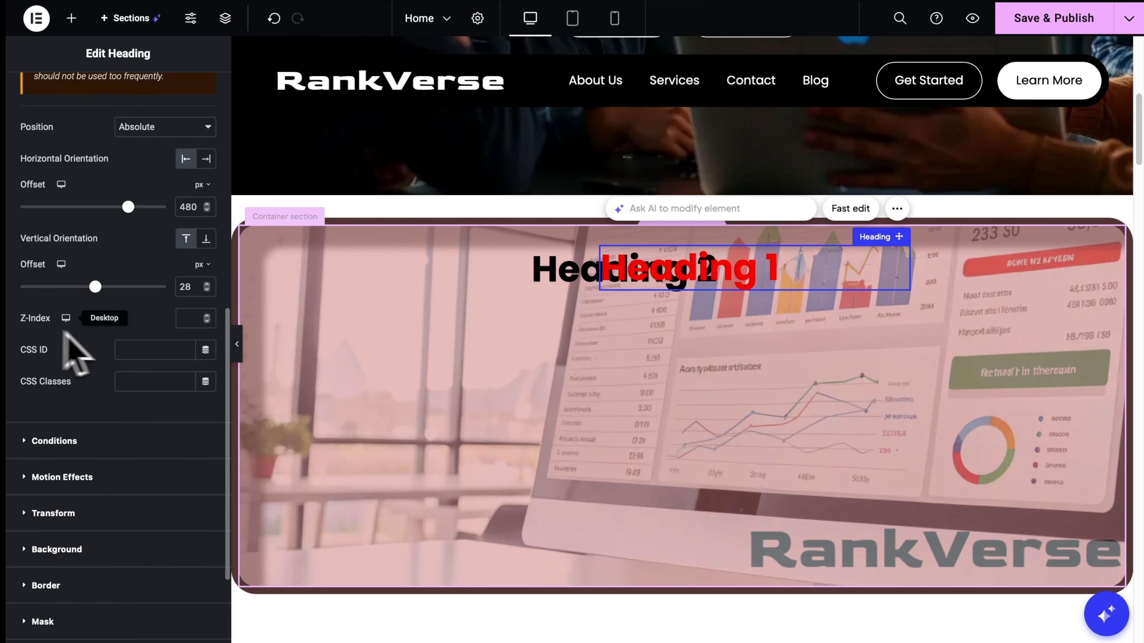
{"action": "scroll", "coordinate": [113, 293], "scroll_direction": "up", "scroll_amount": 5}
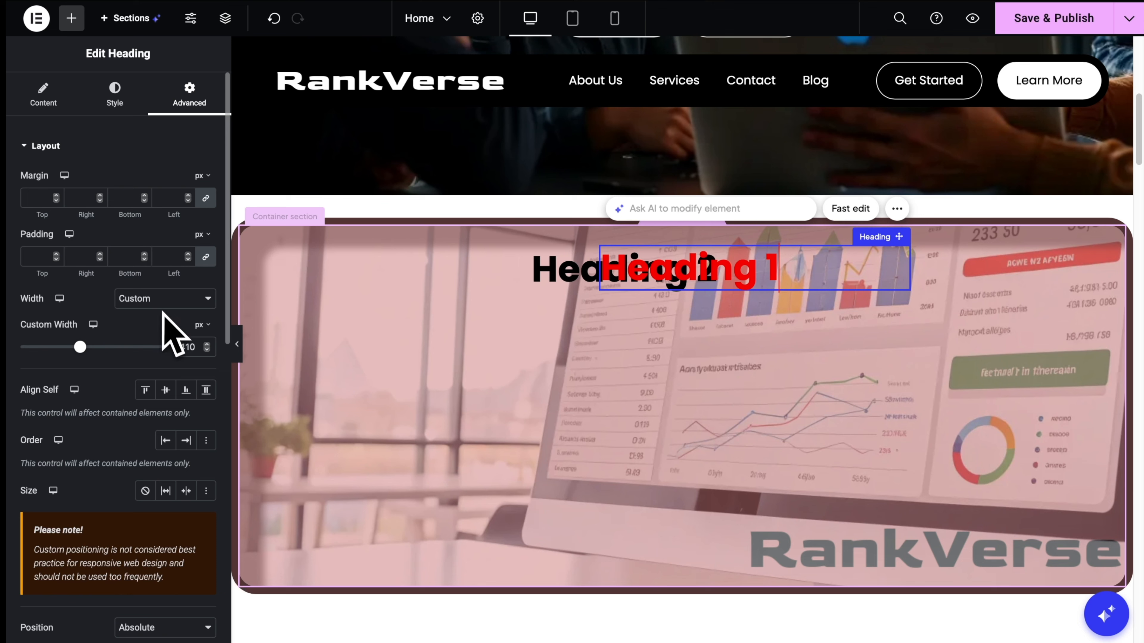
{"action": "scroll", "coordinate": [168, 328], "scroll_direction": "down", "scroll_amount": 5}
{"action": "left_click", "coordinate": [188, 357]}
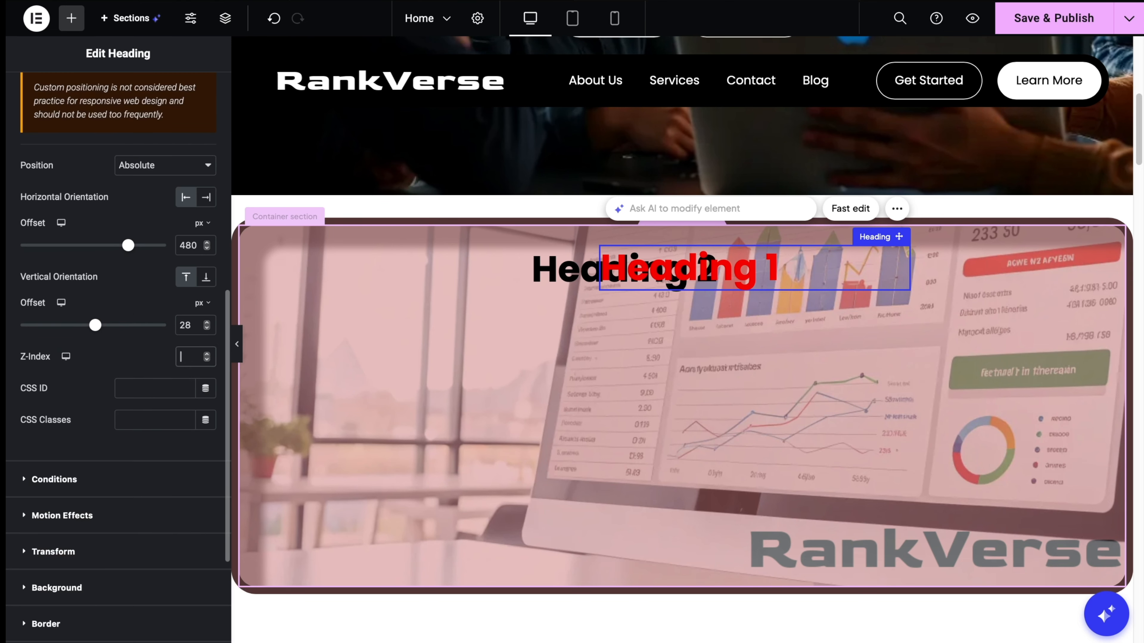
{"action": "type", "text": "9"}
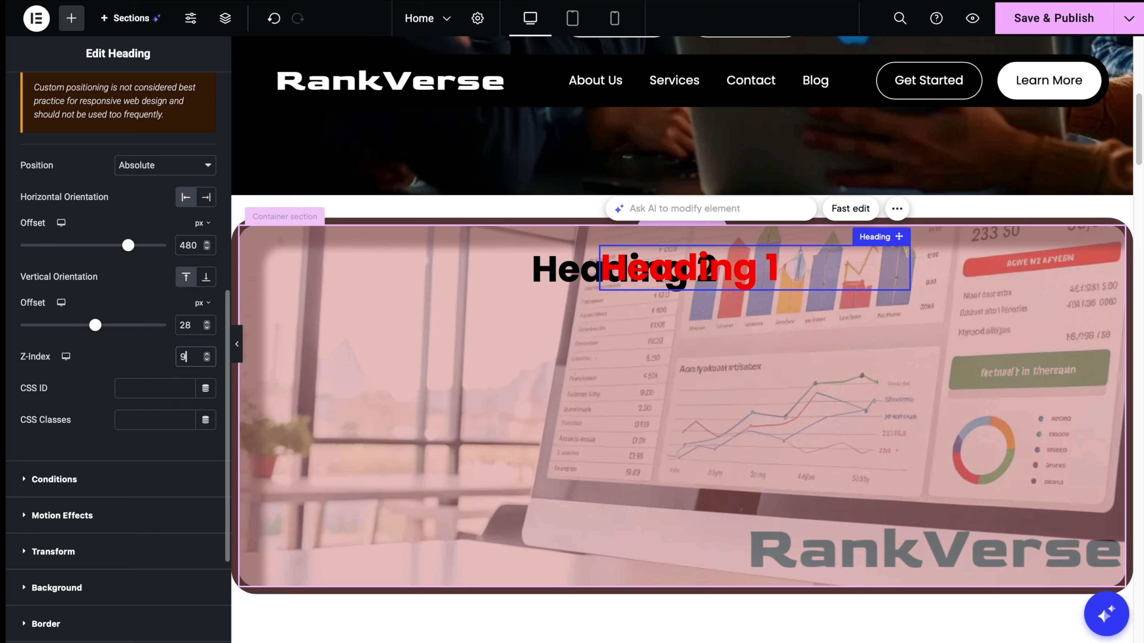
Set Heading 2's Z-Index to 10.
{"action": "left_click", "coordinate": [572, 264]}
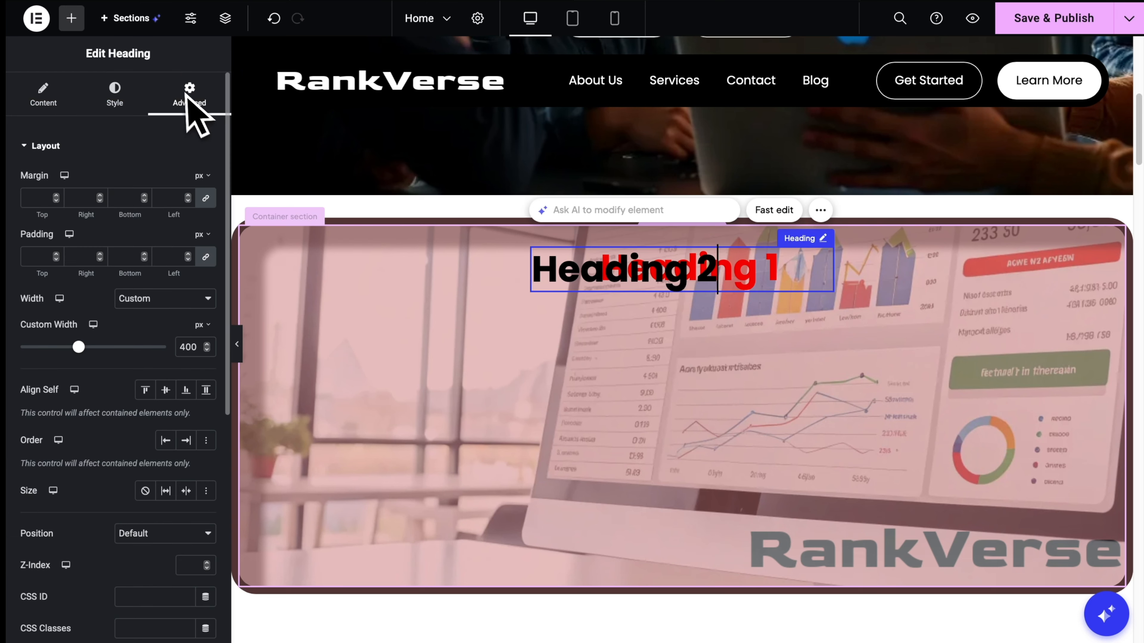
{"action": "scroll", "coordinate": [182, 311], "scroll_direction": "down", "scroll_amount": 5}
{"action": "left_click", "coordinate": [185, 263]}
{"action": "type", "text": "10"}
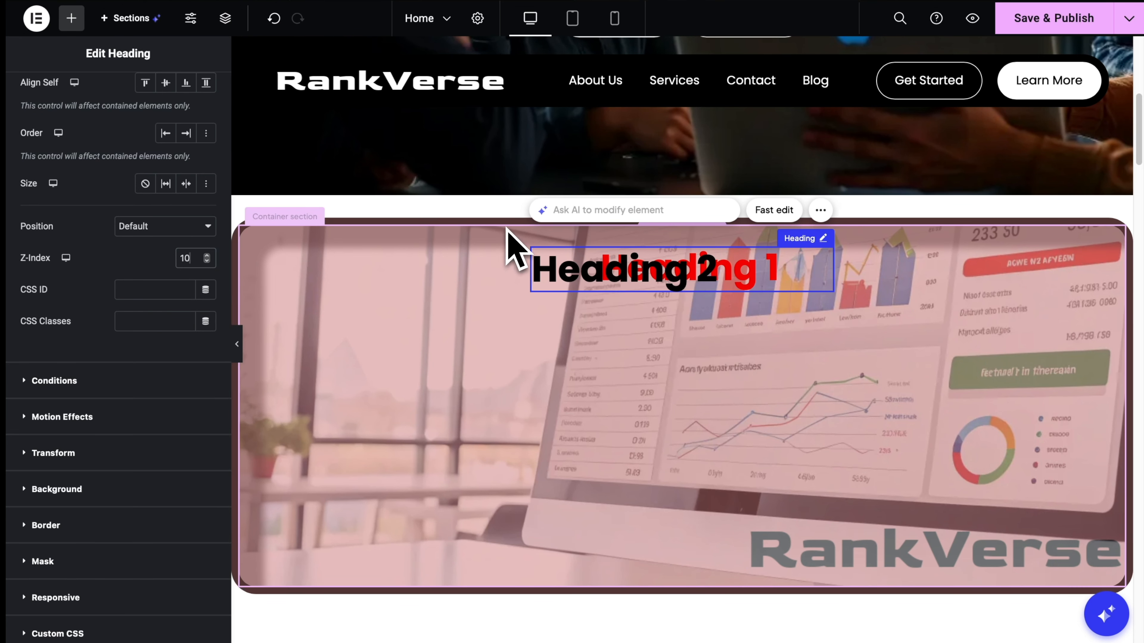
{"action": "left_click", "coordinate": [508, 231]}
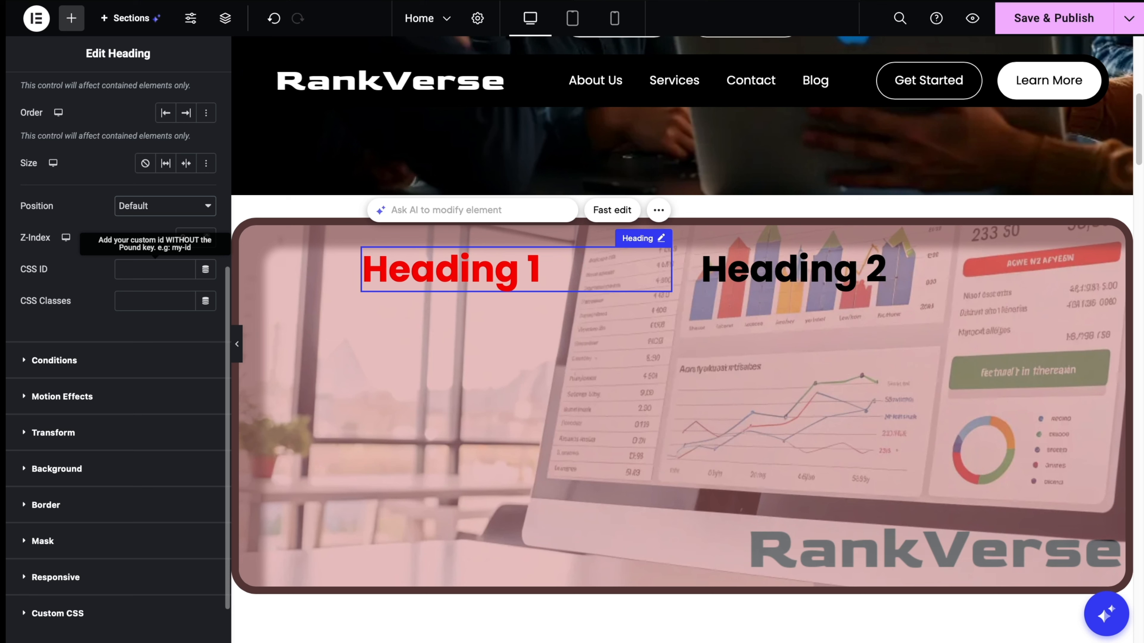
Give Heading 1 the CSS ID "heading-id" and the CSS class "heading-class".
{"action": "left_click", "coordinate": [154, 270]}
{"action": "type", "text": "#"}
{"action": "key", "text": "BackSpace"}
{"action": "type", "text": "h"}
{"action": "type", "text": "eading"}
{"action": "type", "text": "_id"}
{"action": "left_click", "coordinate": [134, 309]}
{"action": "type", "text": "heading-class"}
Look over Heading 1's advanced layout settings and open the page preview.
{"action": "scroll", "coordinate": [104, 406], "scroll_direction": "up", "scroll_amount": 2}
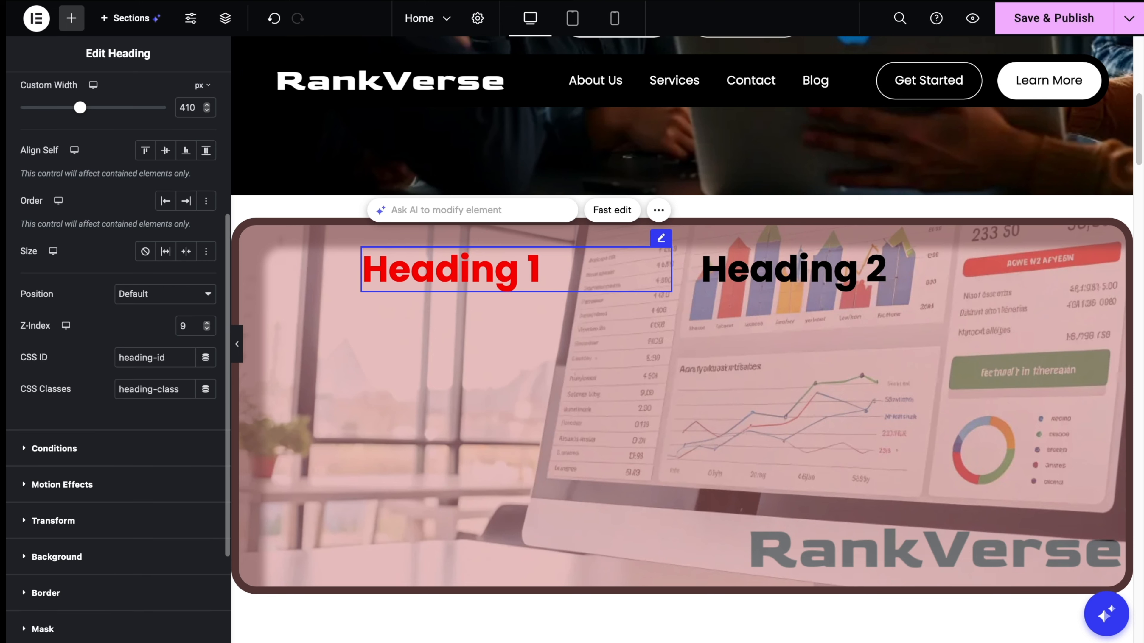
{"action": "scroll", "coordinate": [89, 457], "scroll_direction": "down", "scroll_amount": 3}
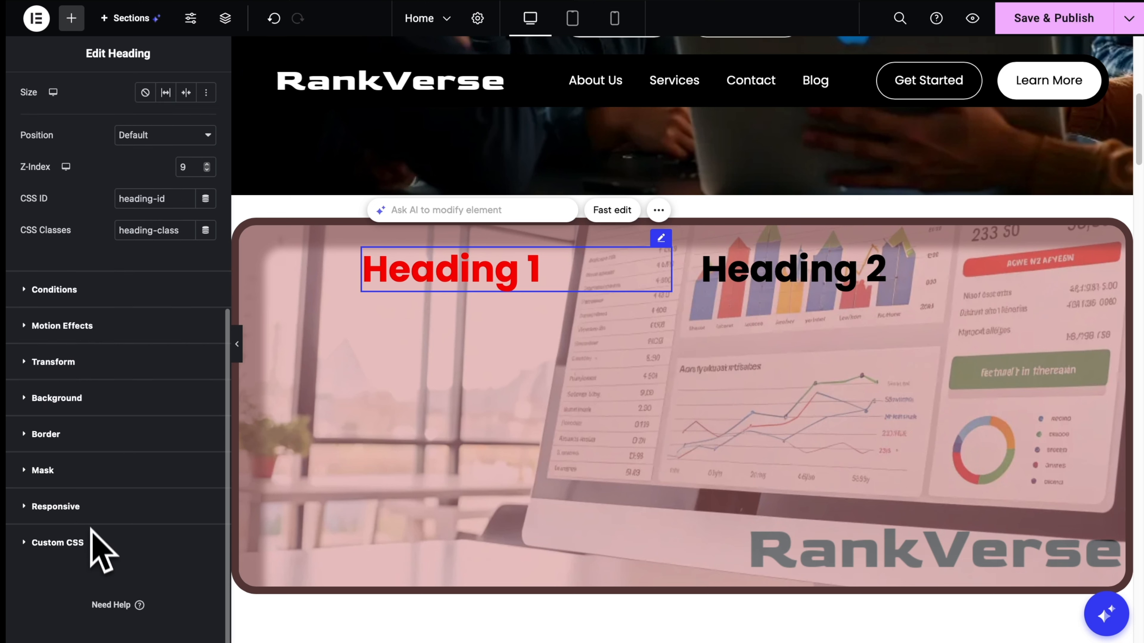
{"action": "scroll", "coordinate": [104, 536], "scroll_direction": "up", "scroll_amount": 5}
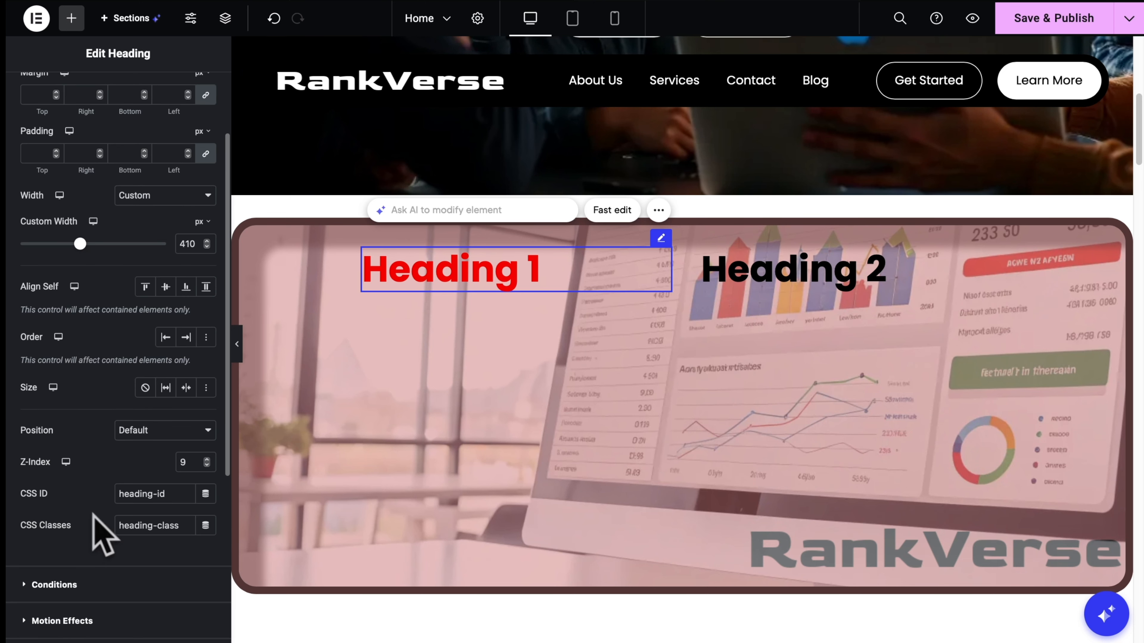
{"action": "scroll", "coordinate": [103, 534], "scroll_direction": "up", "scroll_amount": 2}
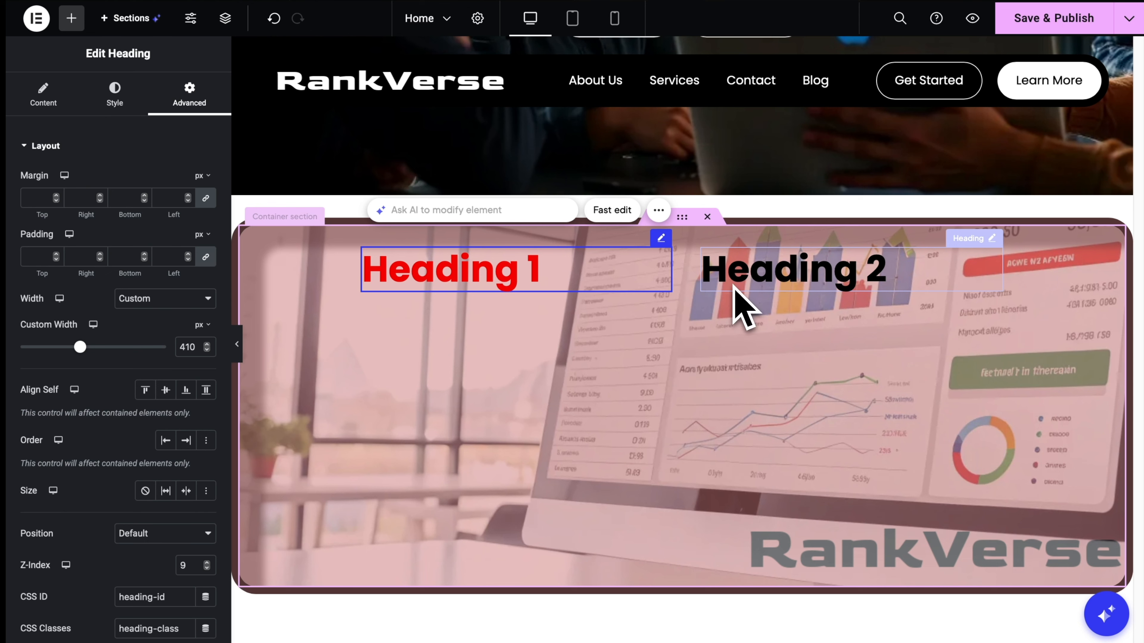
{"action": "left_click", "coordinate": [972, 18]}
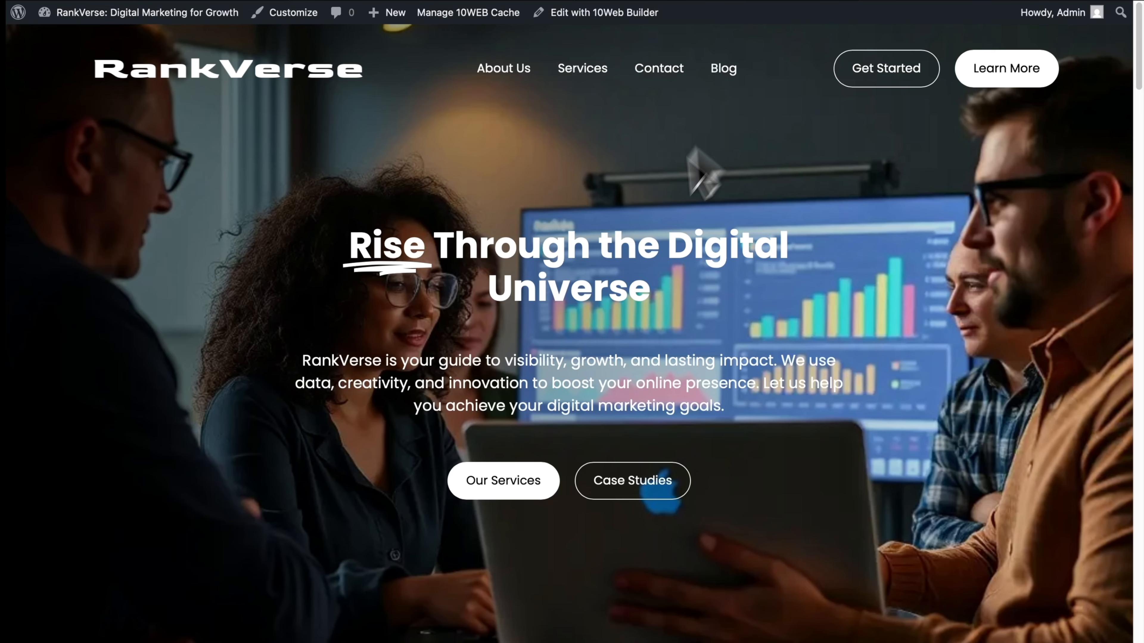
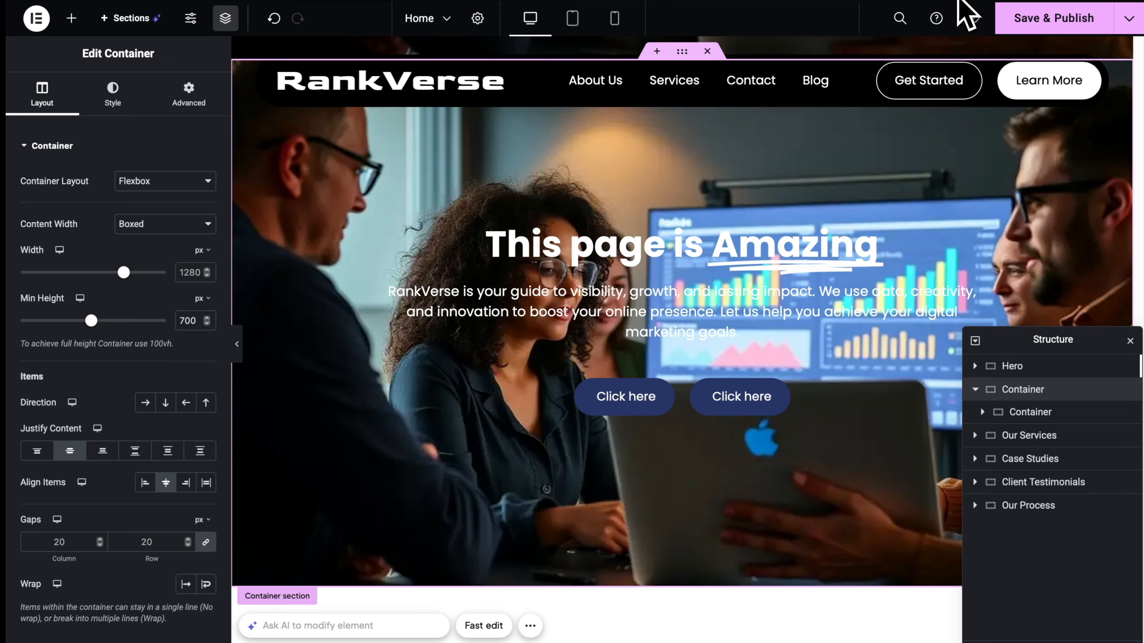
Switch to the mobile view and set the font size of the paragraph under "This page is Amazing" to 14 px.
{"action": "left_click", "coordinate": [696, 2]}
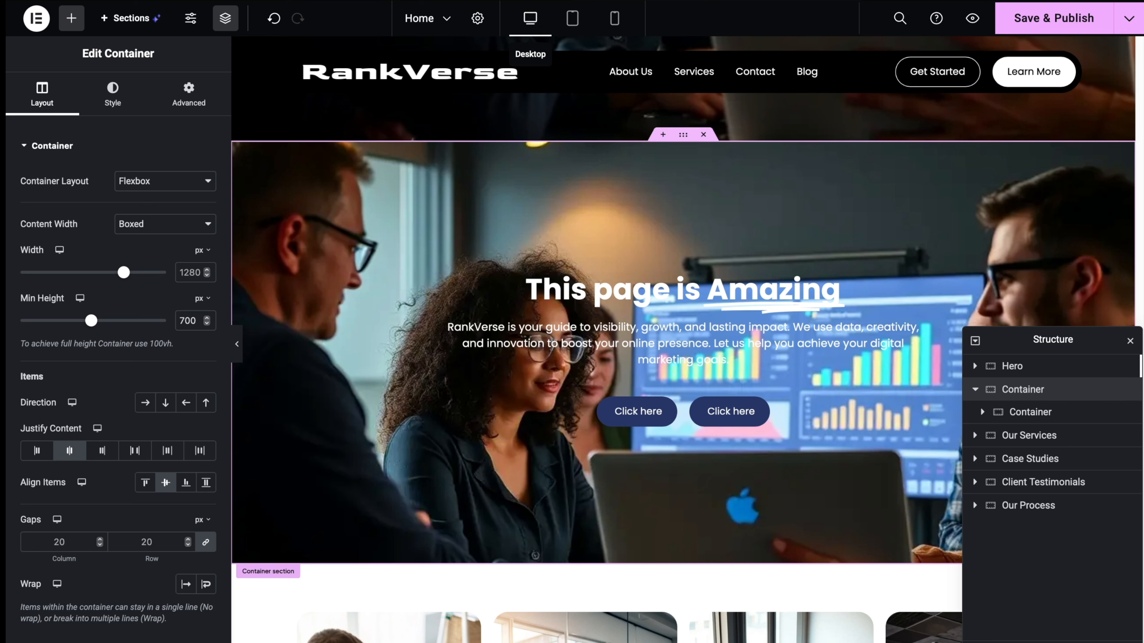
{"action": "left_click", "coordinate": [614, 18]}
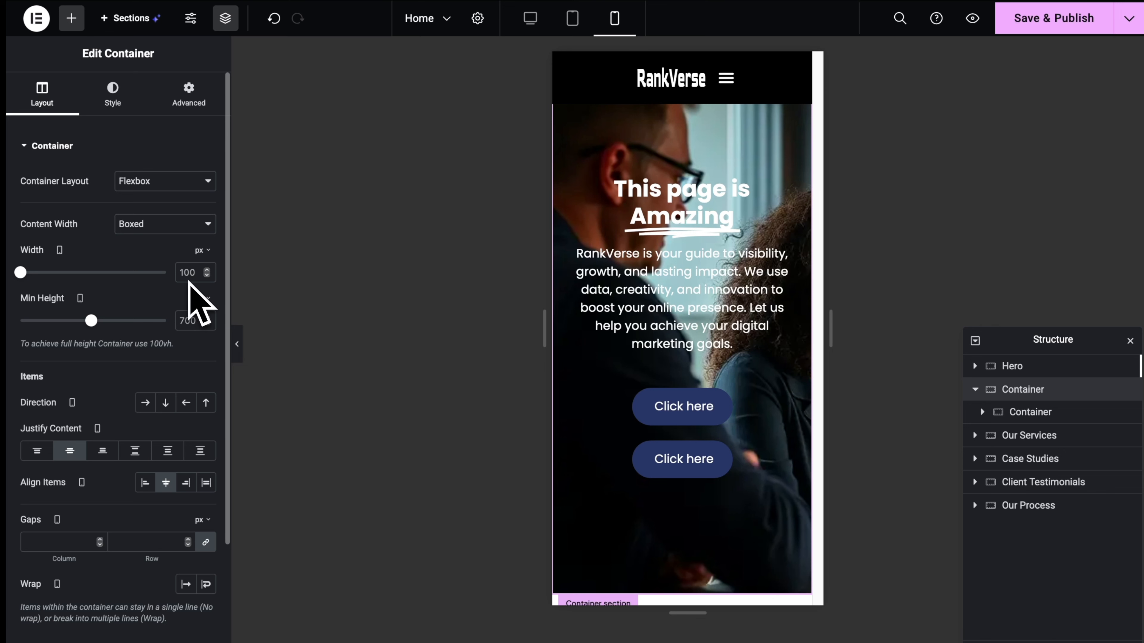
{"action": "left_click", "coordinate": [765, 277]}
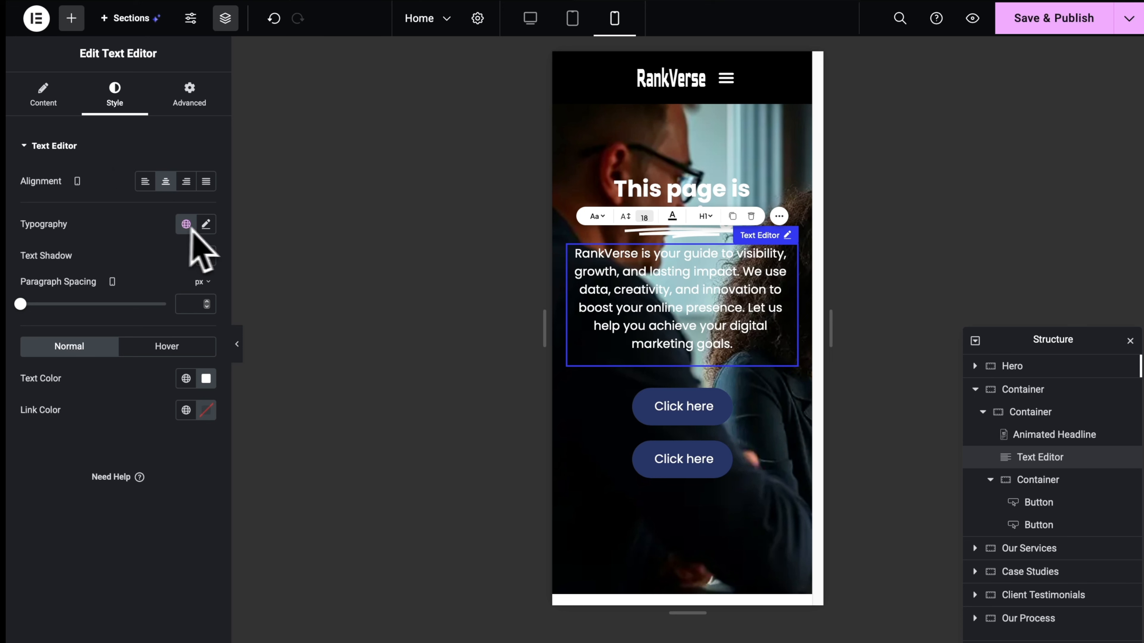
{"action": "left_click", "coordinate": [206, 224]}
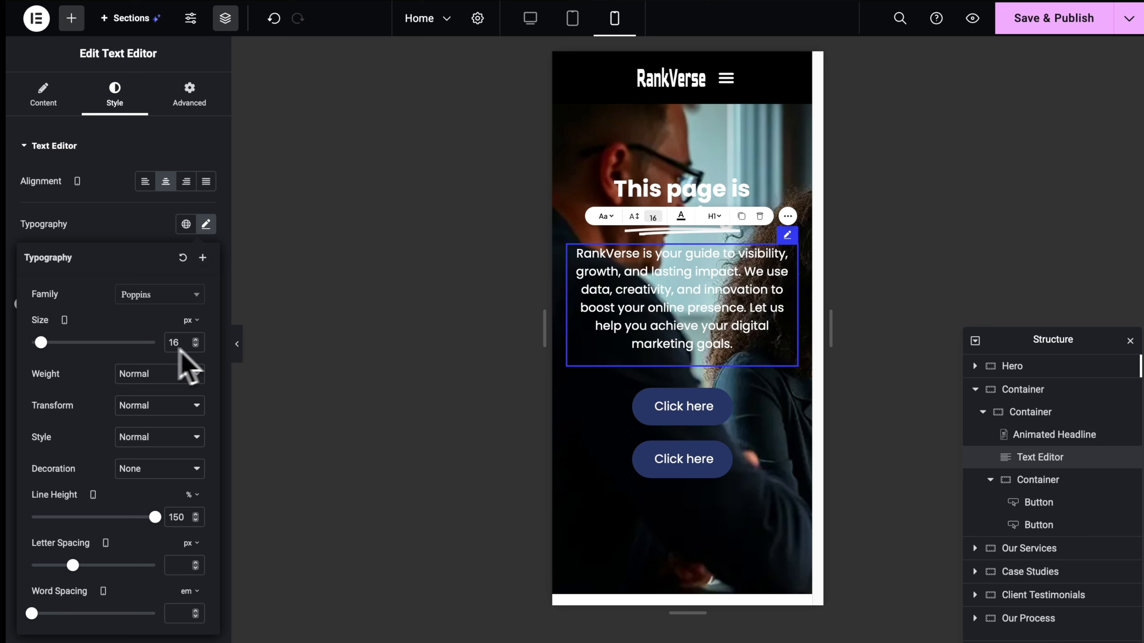
{"action": "key", "text": "BackSpace"}
{"action": "type", "text": "4"}
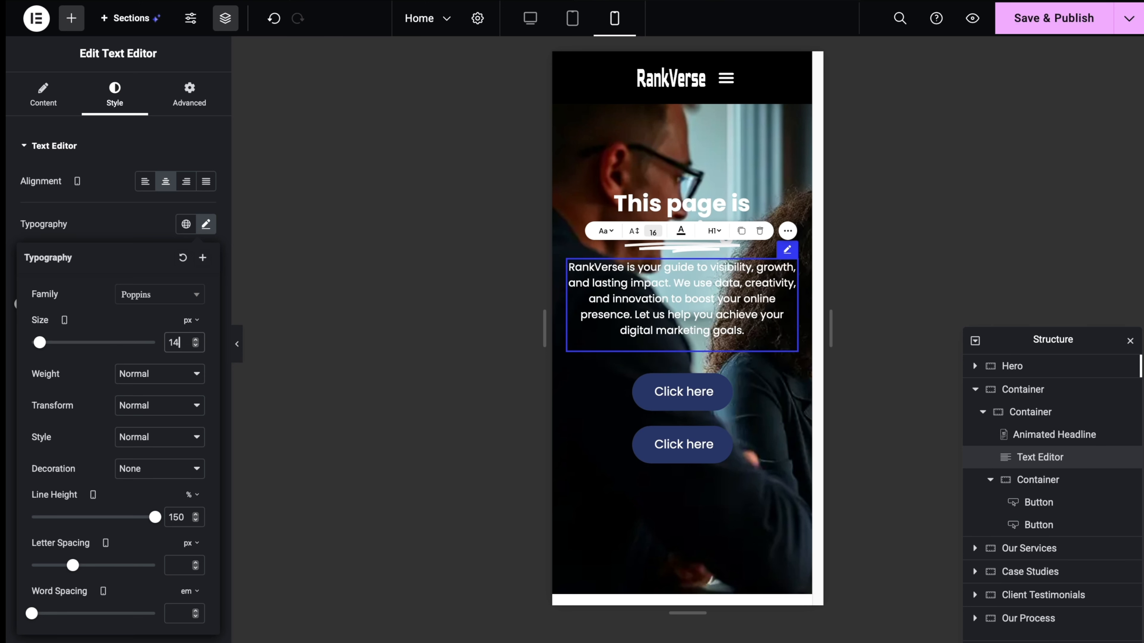
{"action": "left_click", "coordinate": [153, 216]}
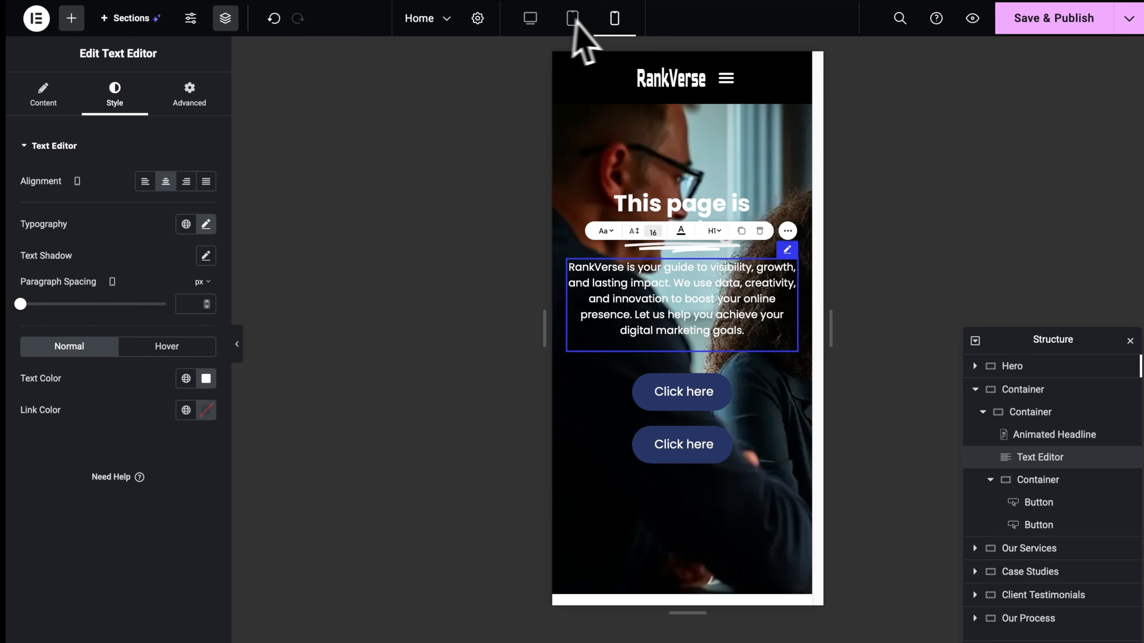
Return to the desktop view and set the same paragraph's font size to 30 px.
{"action": "left_click", "coordinate": [535, 22]}
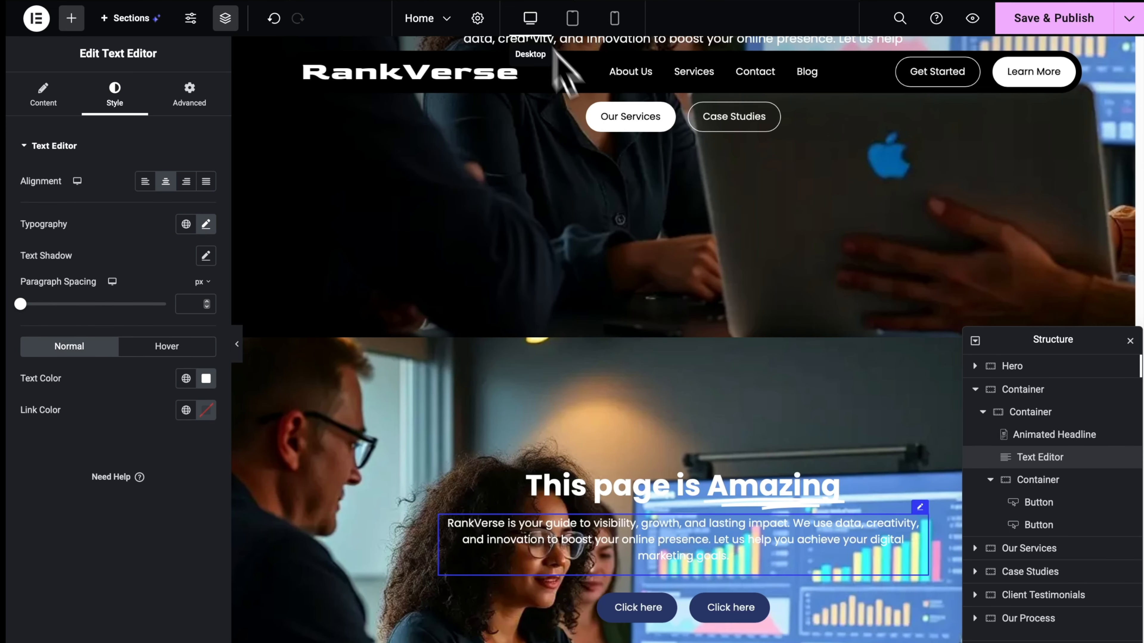
{"action": "left_click", "coordinate": [206, 224]}
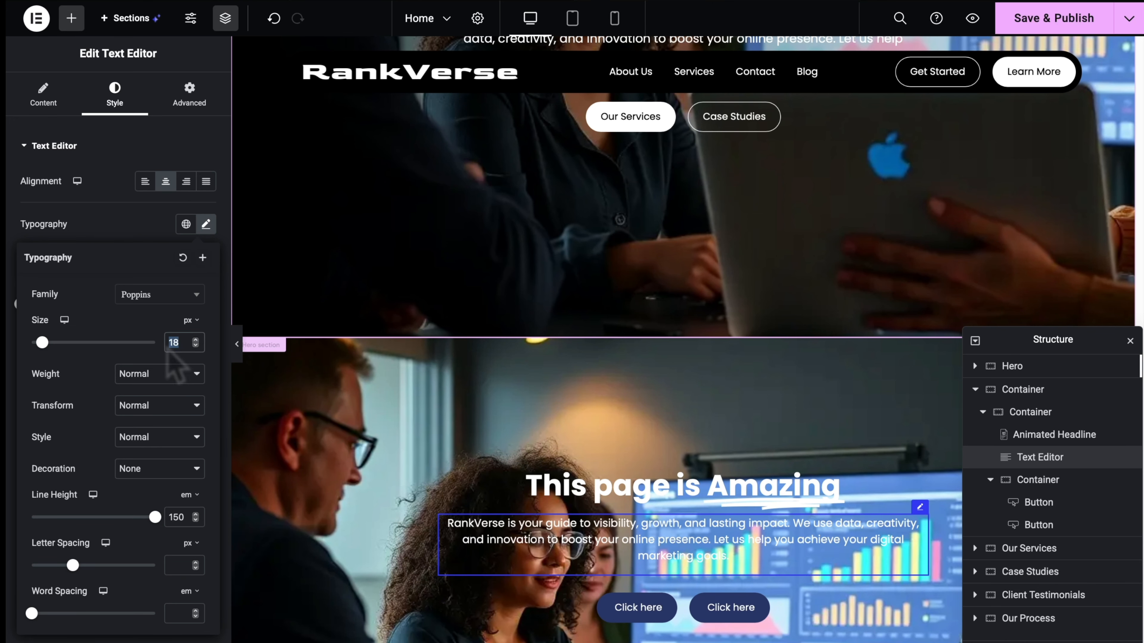
{"action": "type", "text": "30"}
{"action": "left_click", "coordinate": [144, 221]}
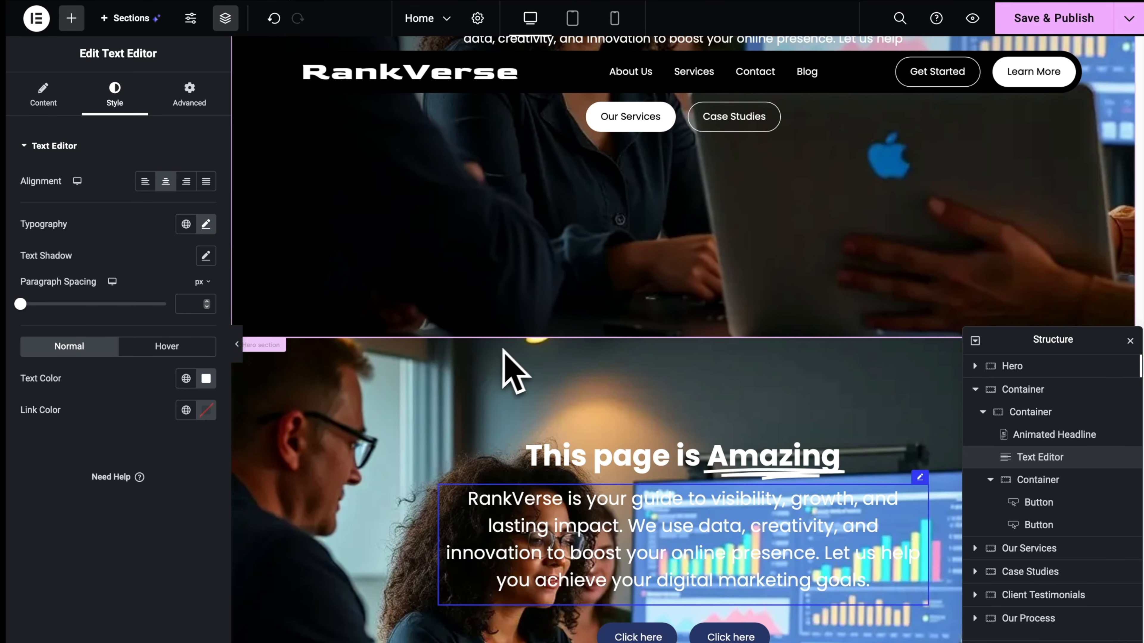
Compare the paragraph's text size between the mobile and desktop views.
{"action": "scroll", "coordinate": [604, 68], "scroll_direction": "down", "scroll_amount": 2}
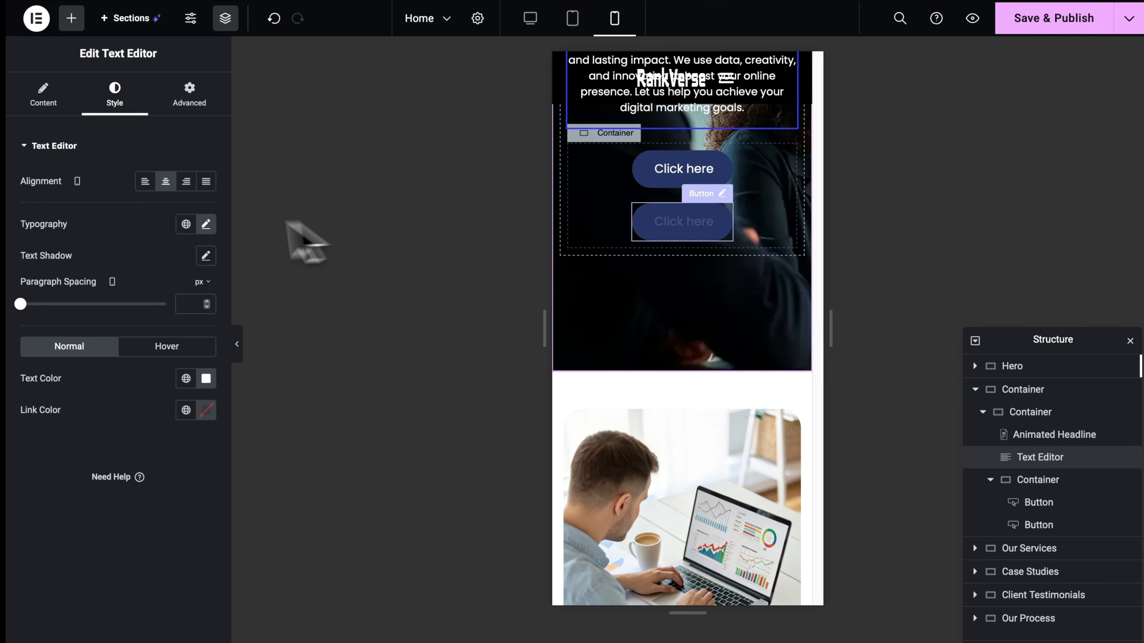
{"action": "left_click", "coordinate": [206, 224]}
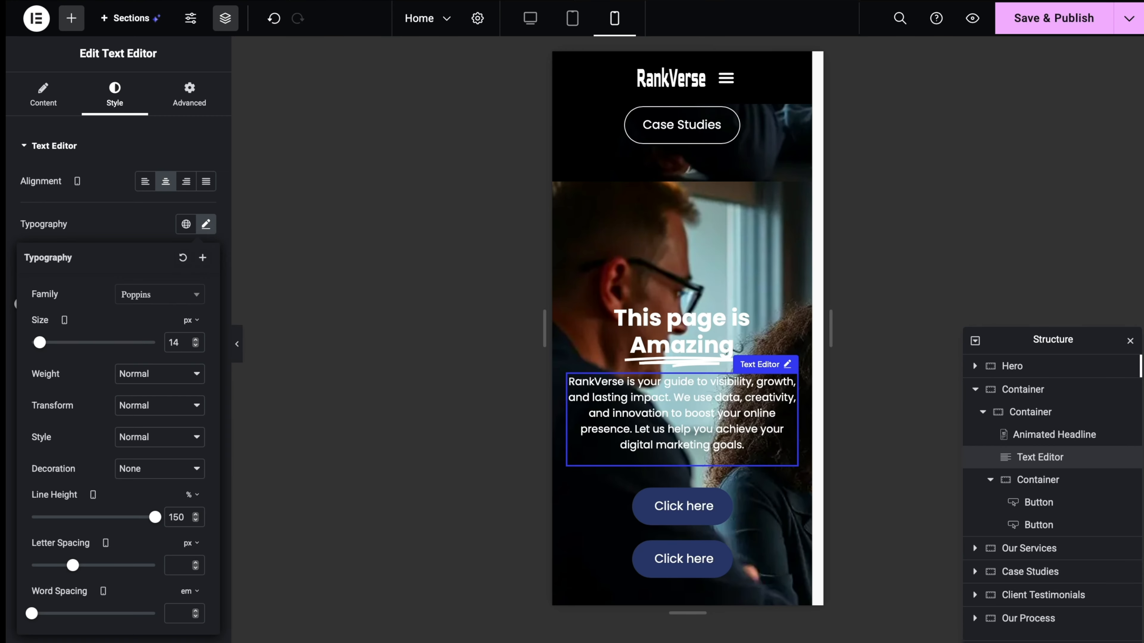
{"action": "left_click", "coordinate": [743, 443]}
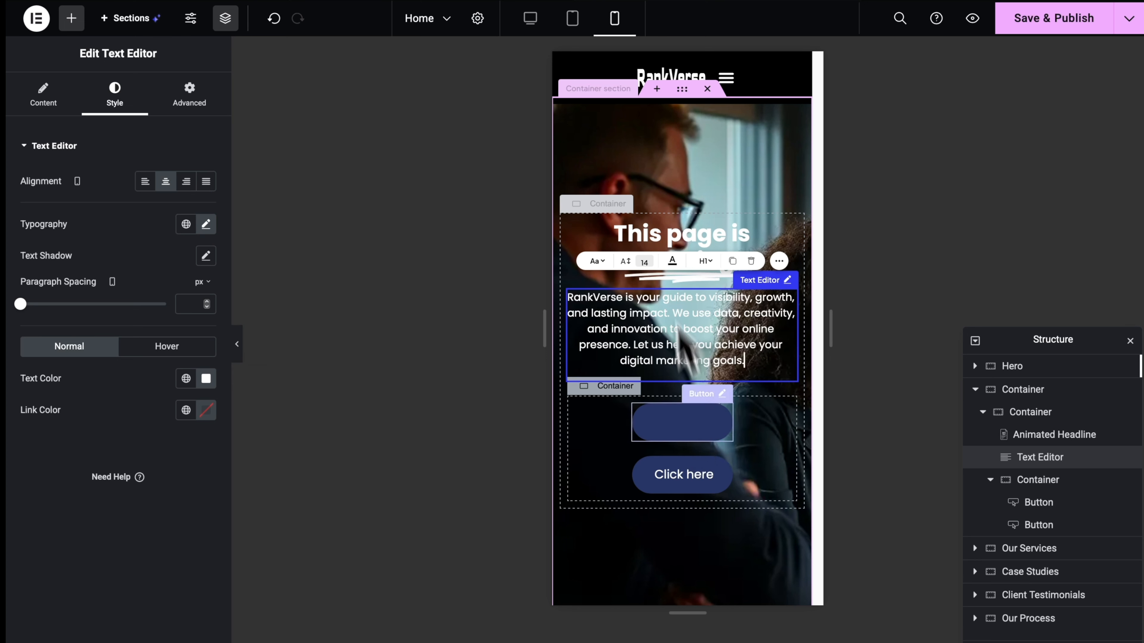
{"action": "left_click", "coordinate": [529, 14]}
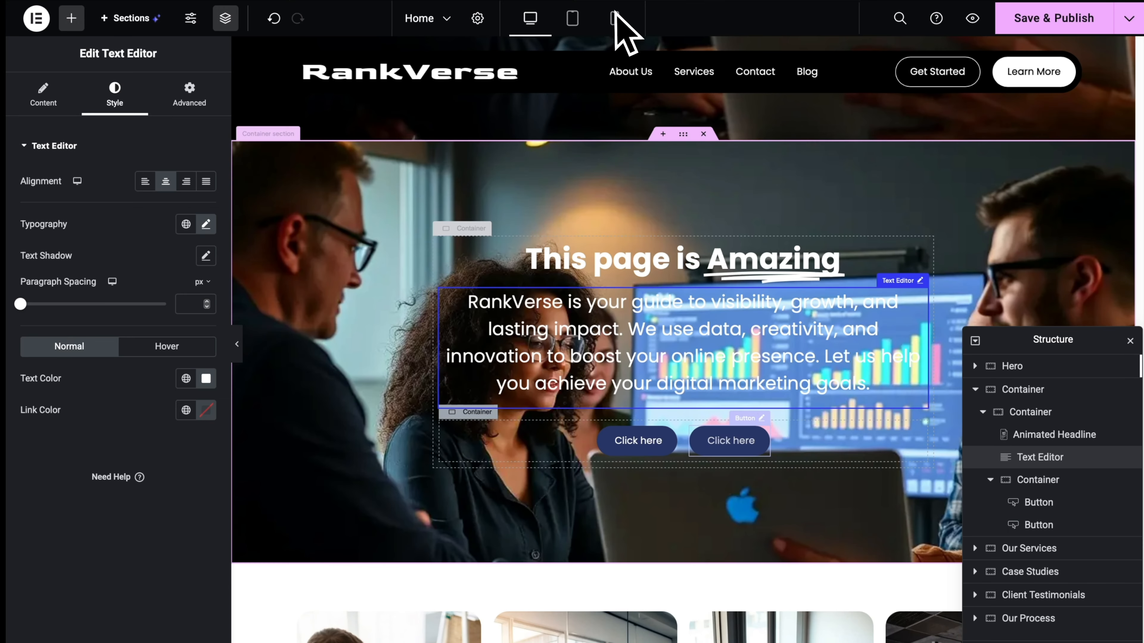
Switch to the mobile view and set the first "Click here" button's font size to 12 px.
{"action": "left_click", "coordinate": [615, 17]}
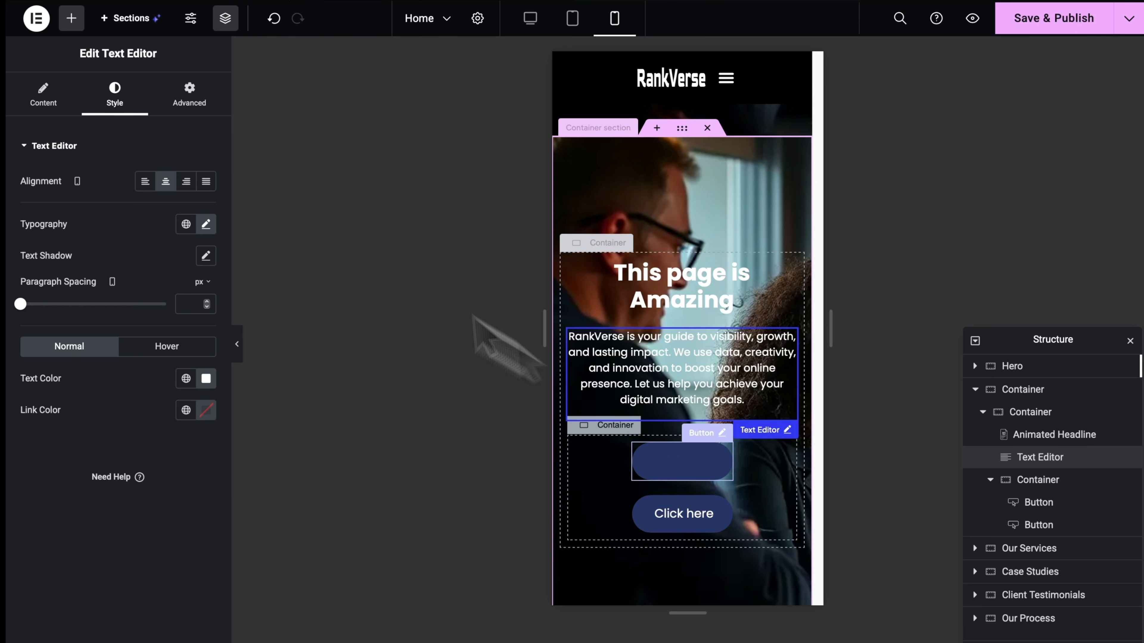
{"action": "left_click", "coordinate": [205, 220]}
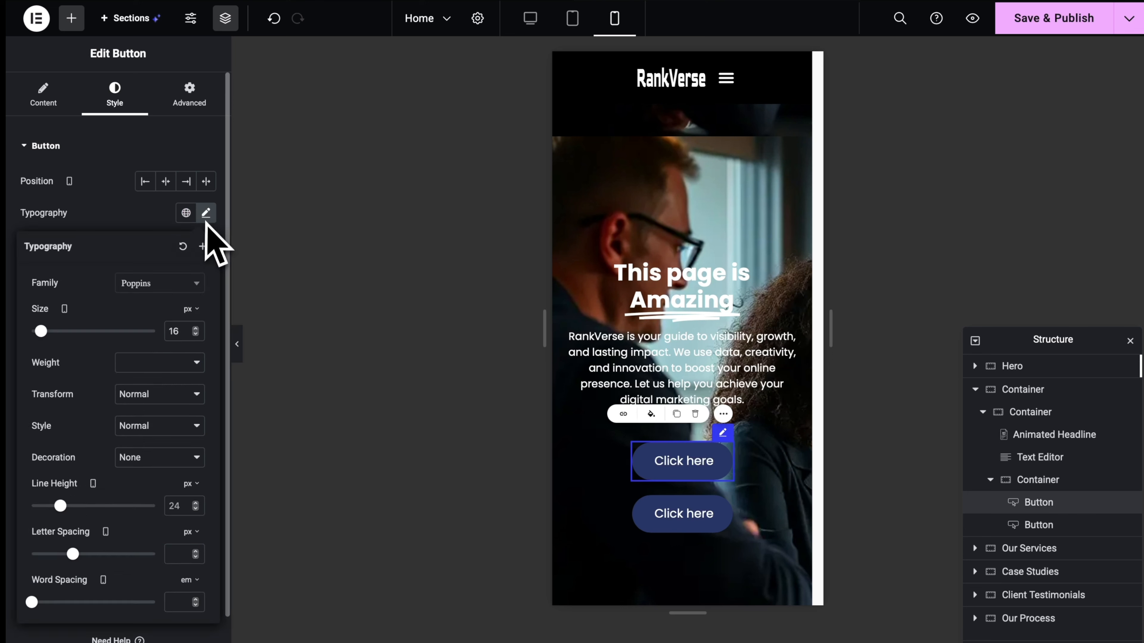
{"action": "double_click", "coordinate": [166, 338]}
{"action": "type", "text": "12"}
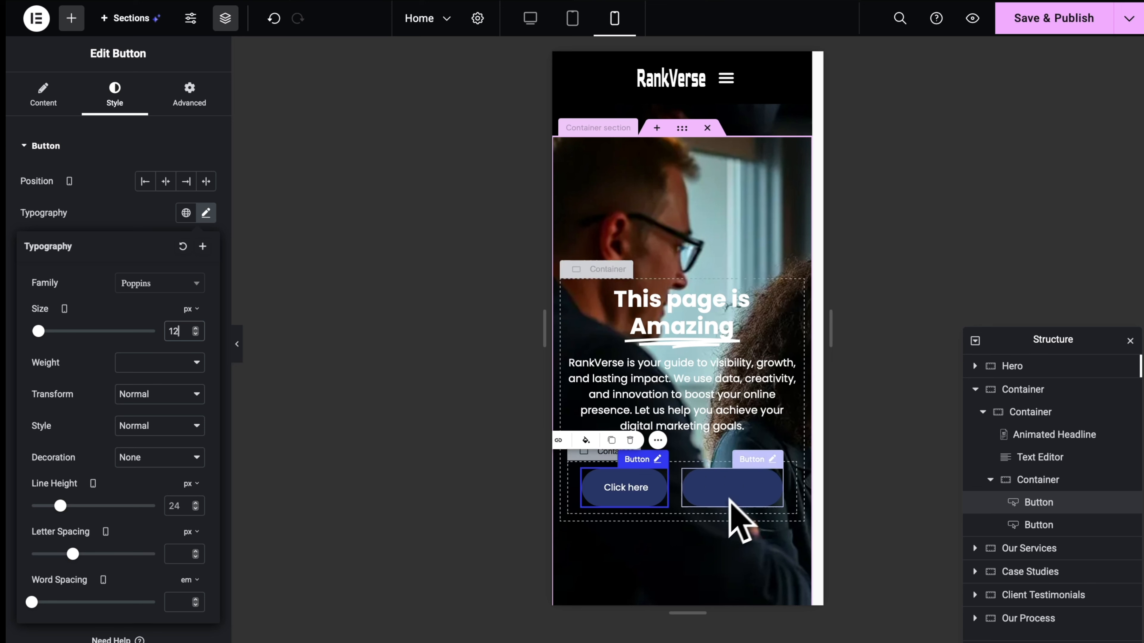
Copy the first "Click here" button and paste its style onto the second "Click here" button.
{"action": "right_click", "coordinate": [637, 481]}
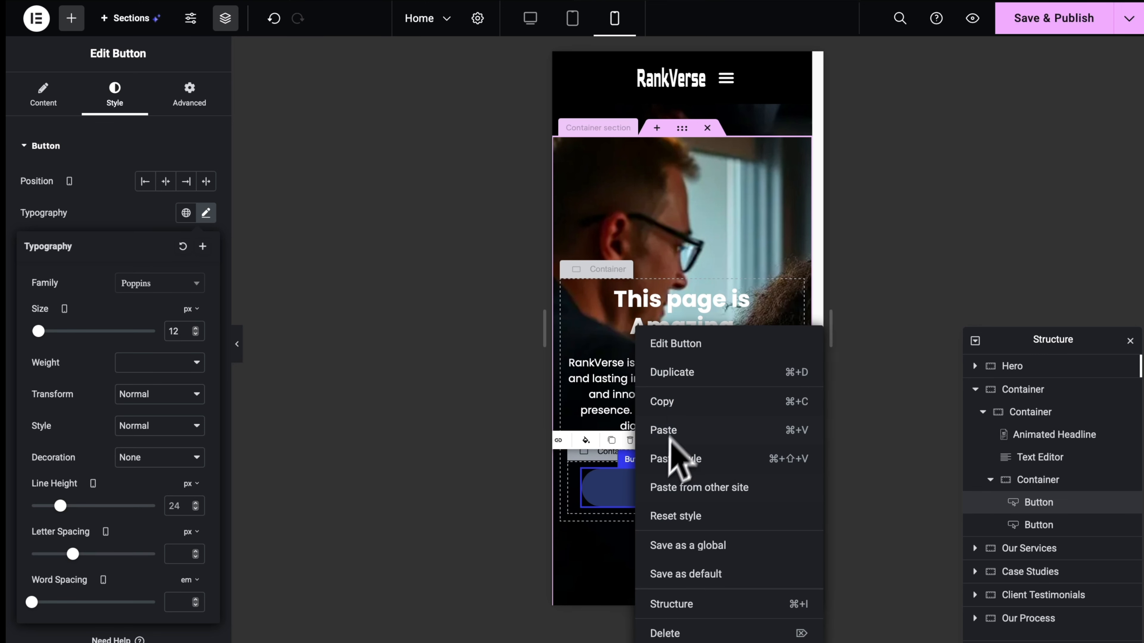
{"action": "left_click", "coordinate": [669, 403]}
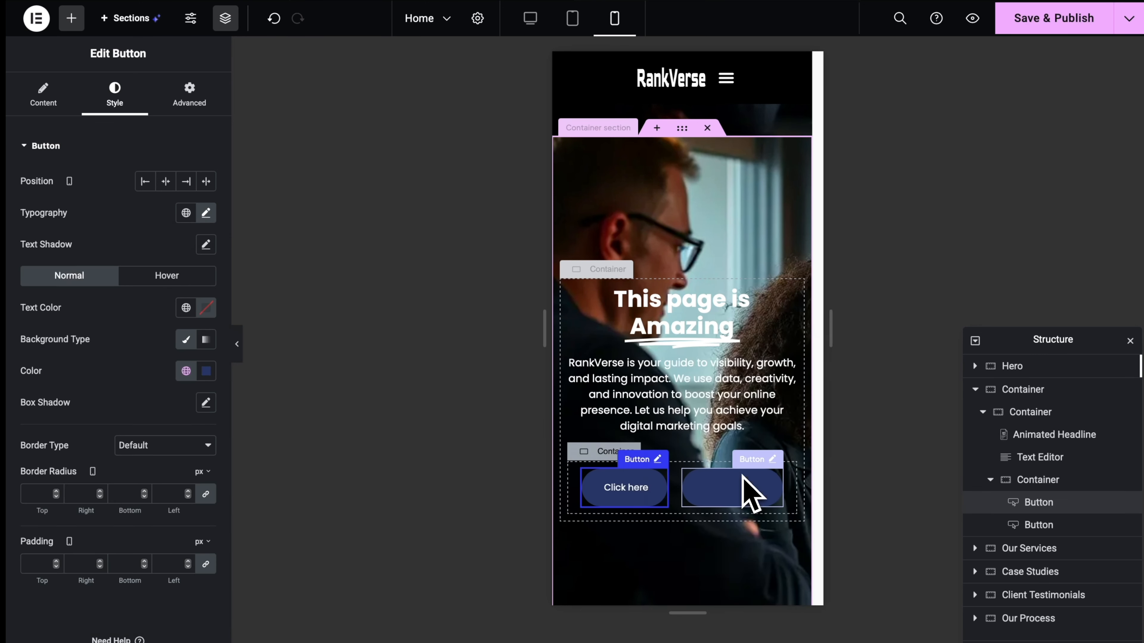
{"action": "right_click", "coordinate": [742, 481]}
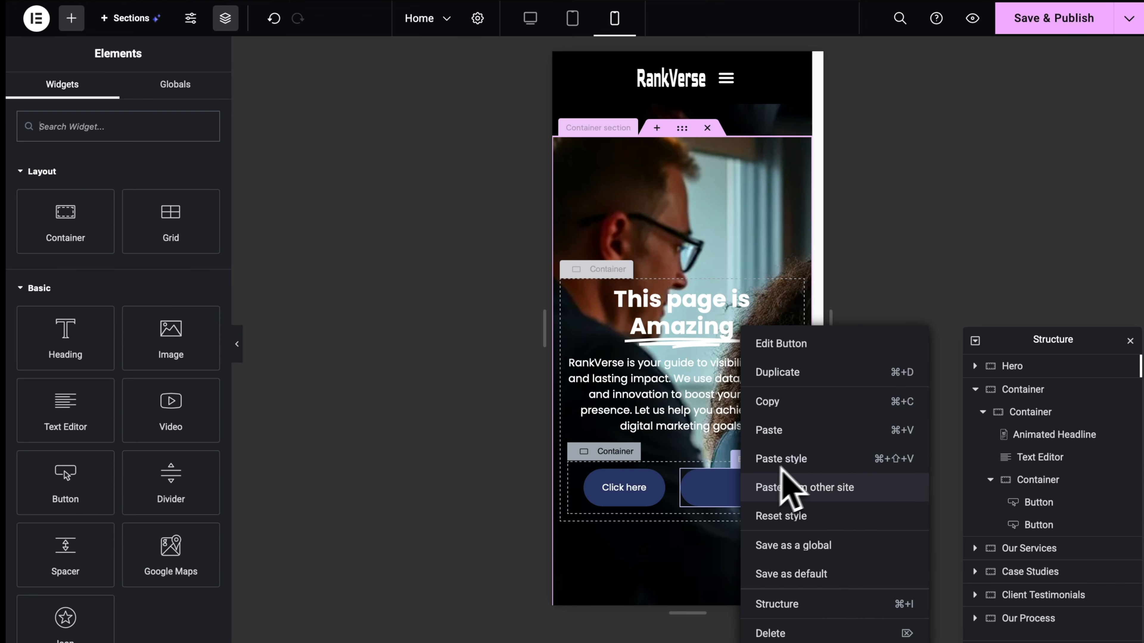
{"action": "left_click", "coordinate": [793, 464]}
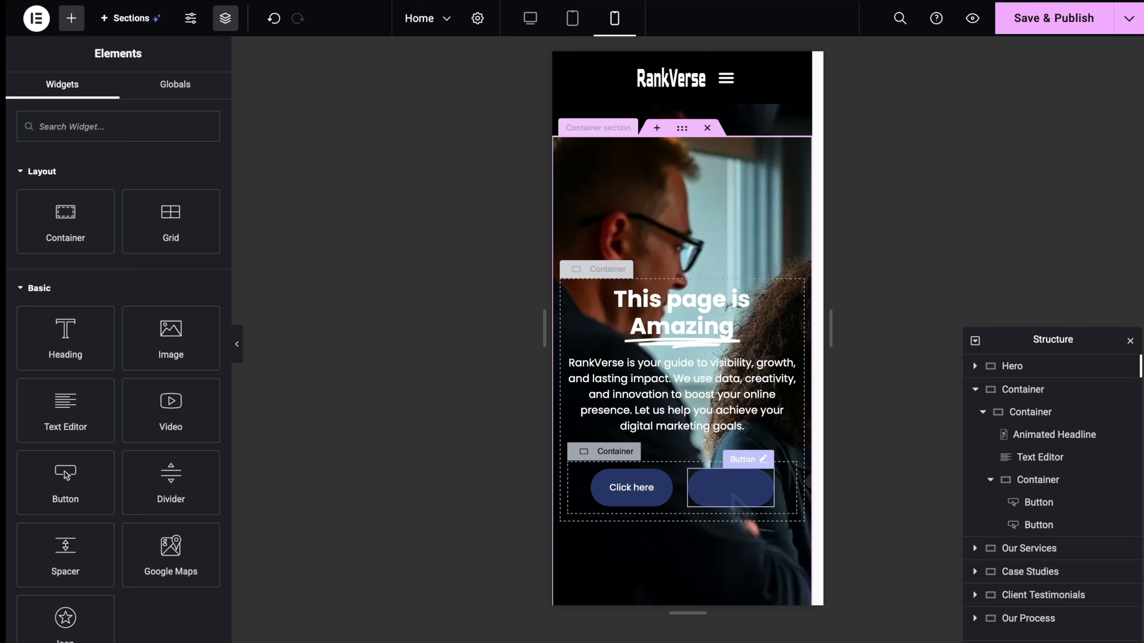
Set the second "Click here" button to be hidden on mobile portrait.
{"action": "left_click", "coordinate": [750, 484]}
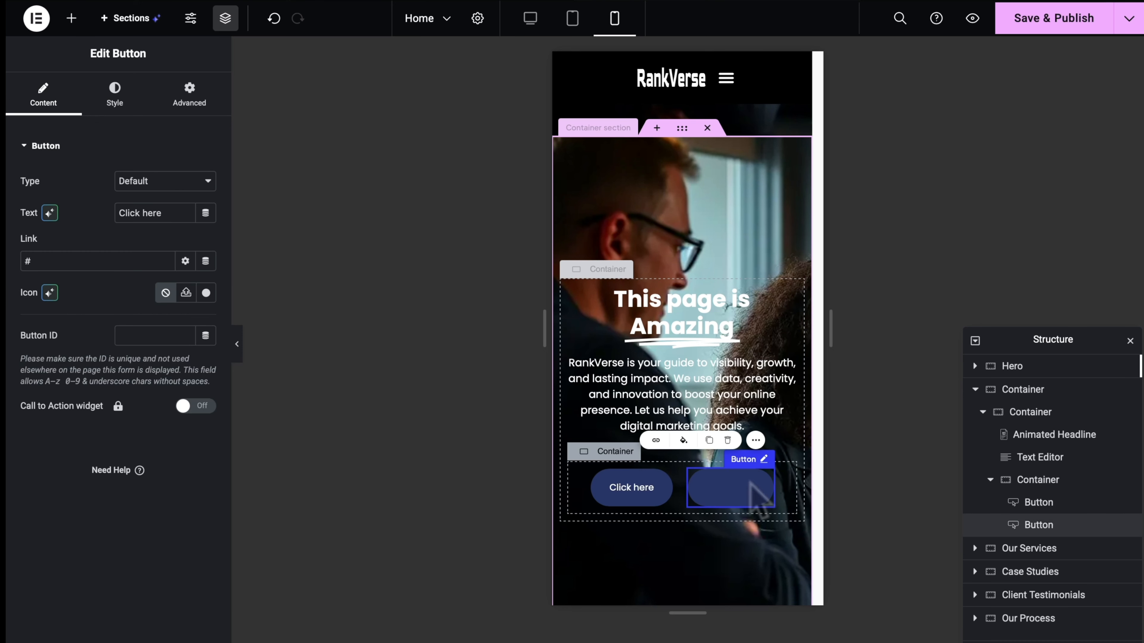
{"action": "left_click", "coordinate": [190, 94]}
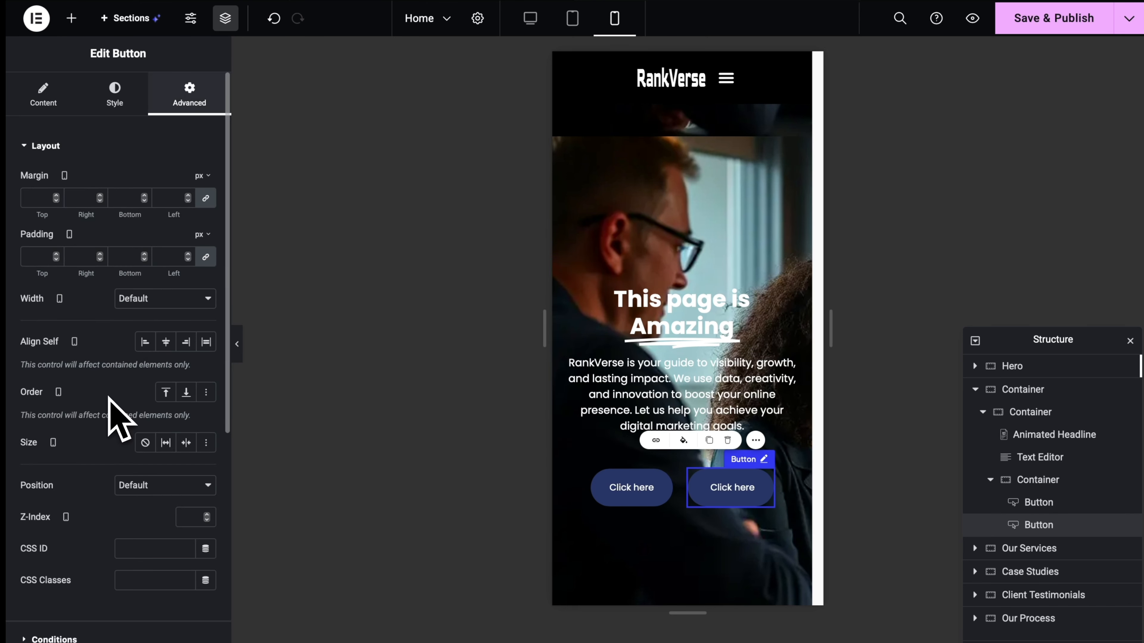
{"action": "scroll", "coordinate": [77, 503], "scroll_direction": "down", "scroll_amount": 6}
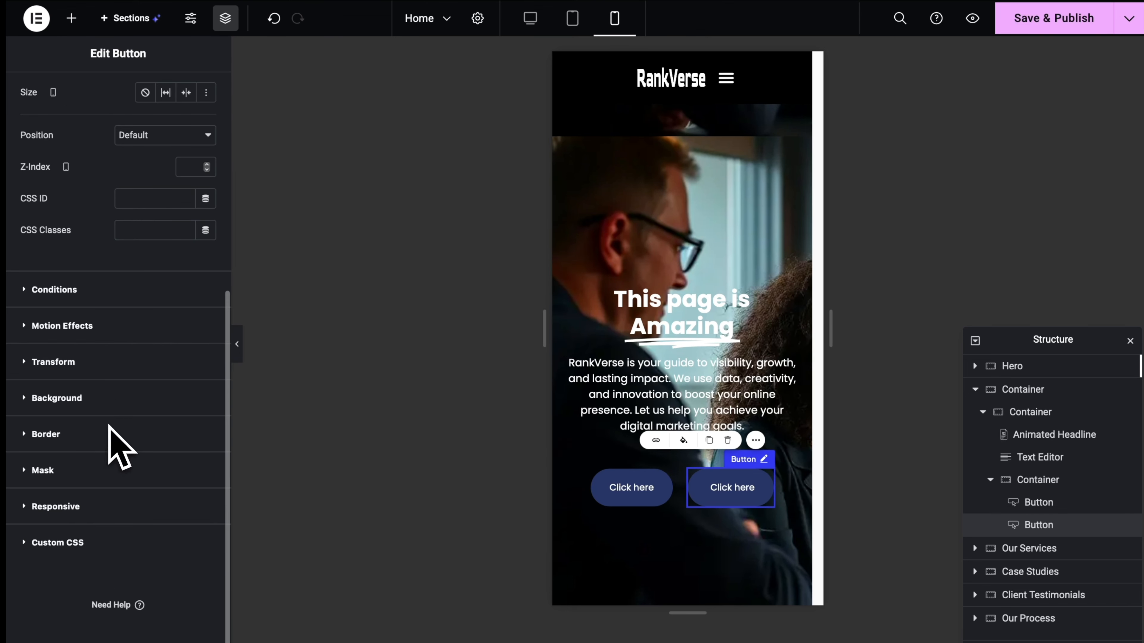
{"action": "left_click", "coordinate": [72, 505]}
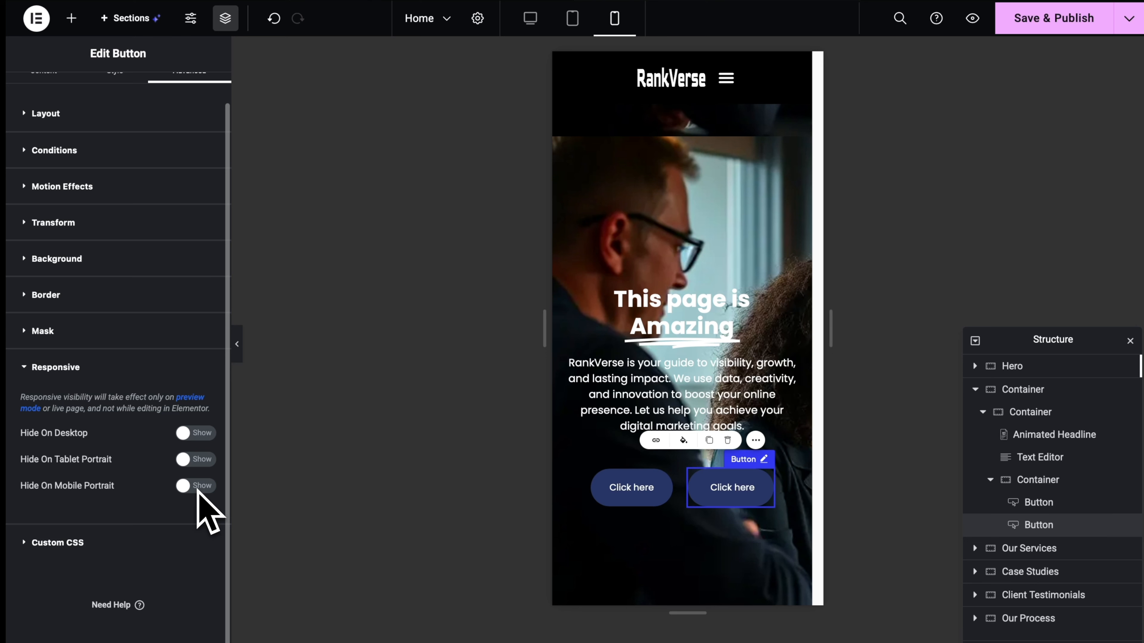
{"action": "left_click", "coordinate": [183, 487]}
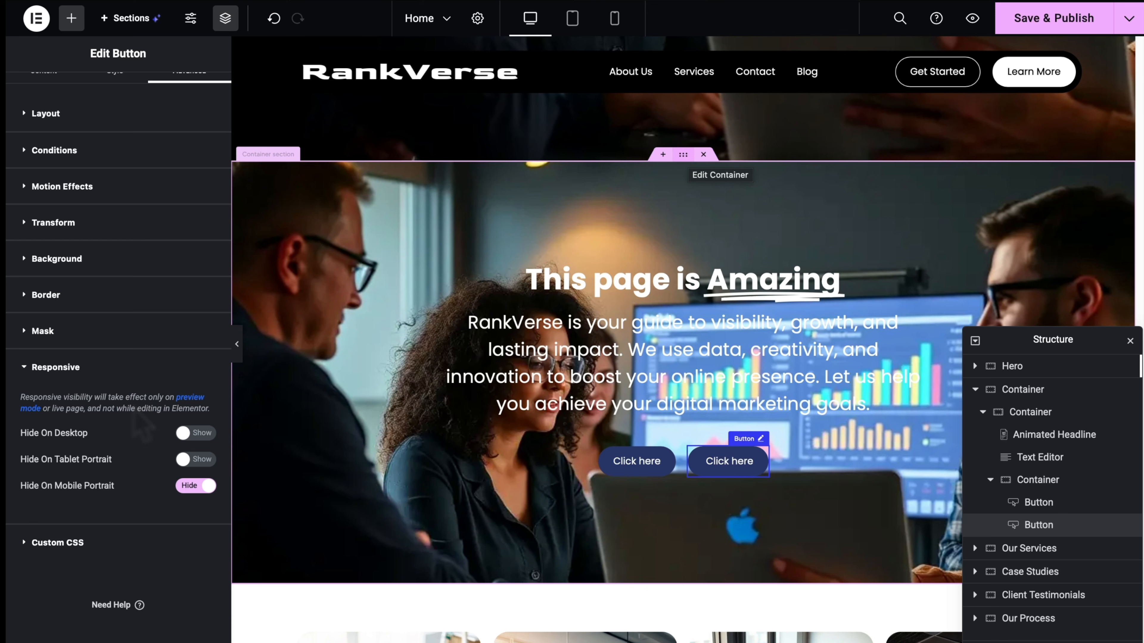
Hide the whole "This page is Amazing" container section on mobile portrait, checking it in the mobile view before returning to desktop.
{"action": "scroll", "coordinate": [135, 477], "scroll_direction": "up", "scroll_amount": 1}
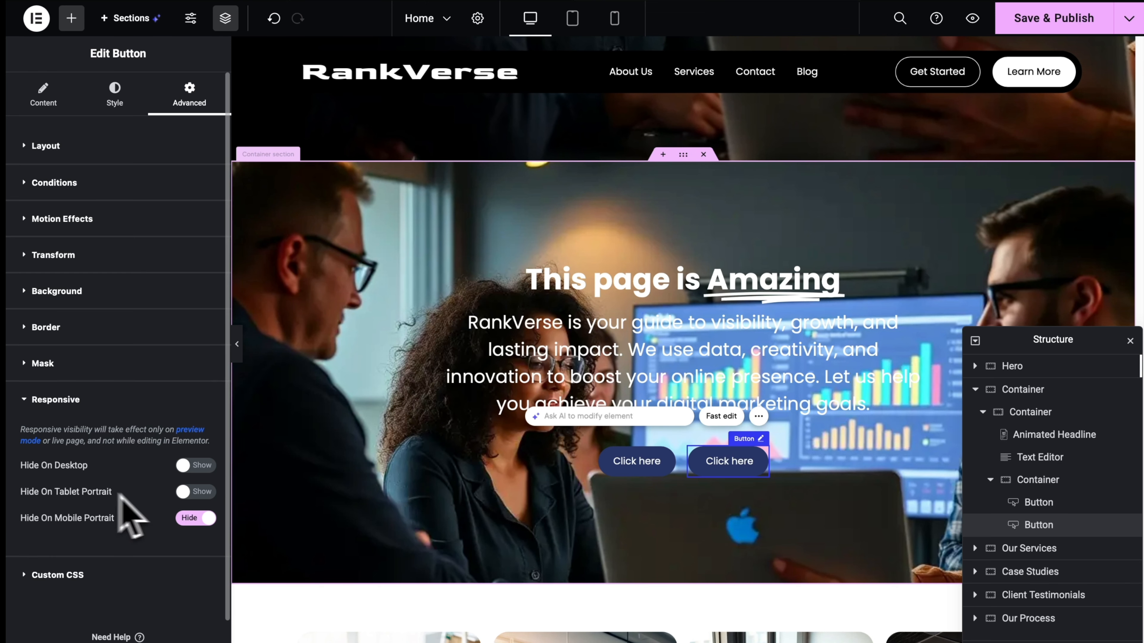
{"action": "left_click", "coordinate": [683, 158]}
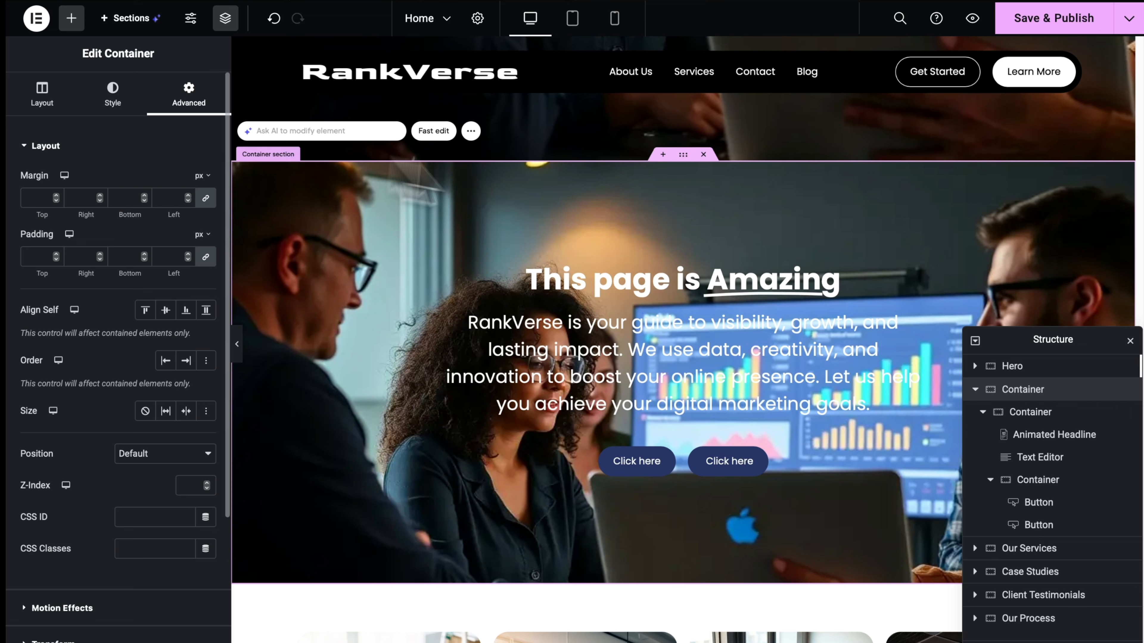
{"action": "scroll", "coordinate": [156, 333], "scroll_direction": "down", "scroll_amount": 4}
{"action": "left_click", "coordinate": [87, 545]}
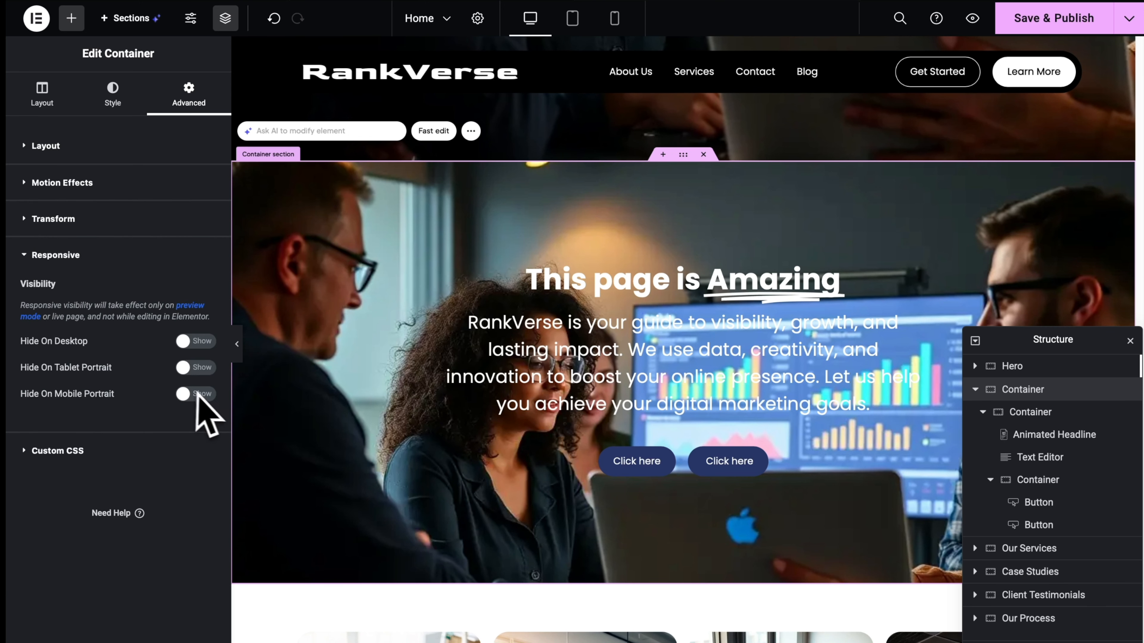
{"action": "left_click", "coordinate": [205, 394]}
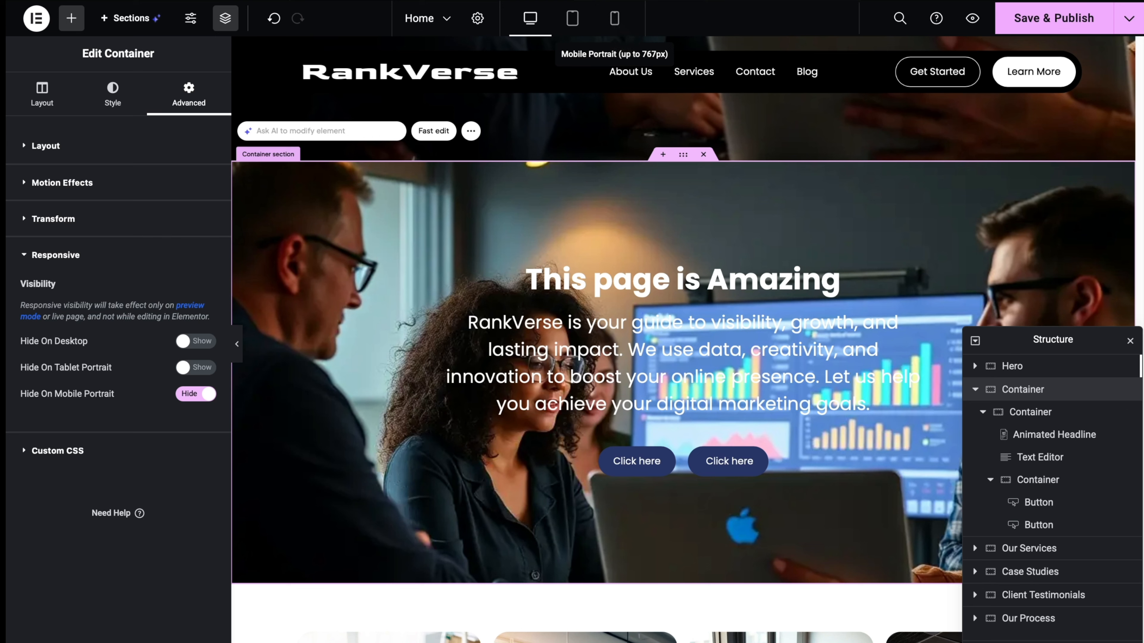
{"action": "left_click", "coordinate": [614, 19]}
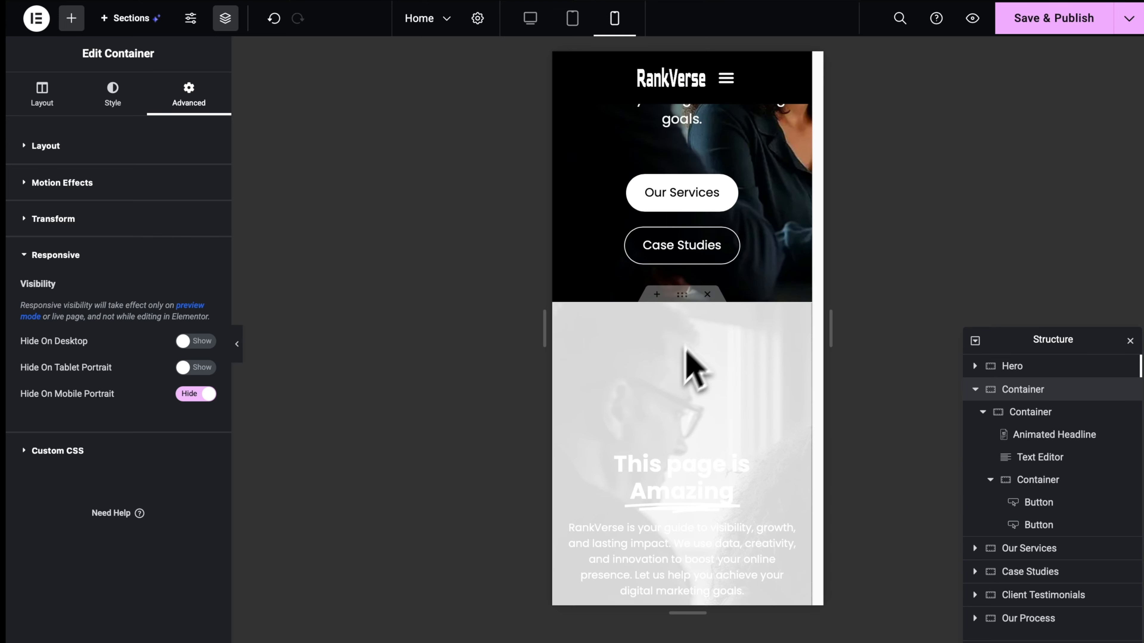
{"action": "scroll", "coordinate": [661, 158], "scroll_direction": "down", "scroll_amount": 1}
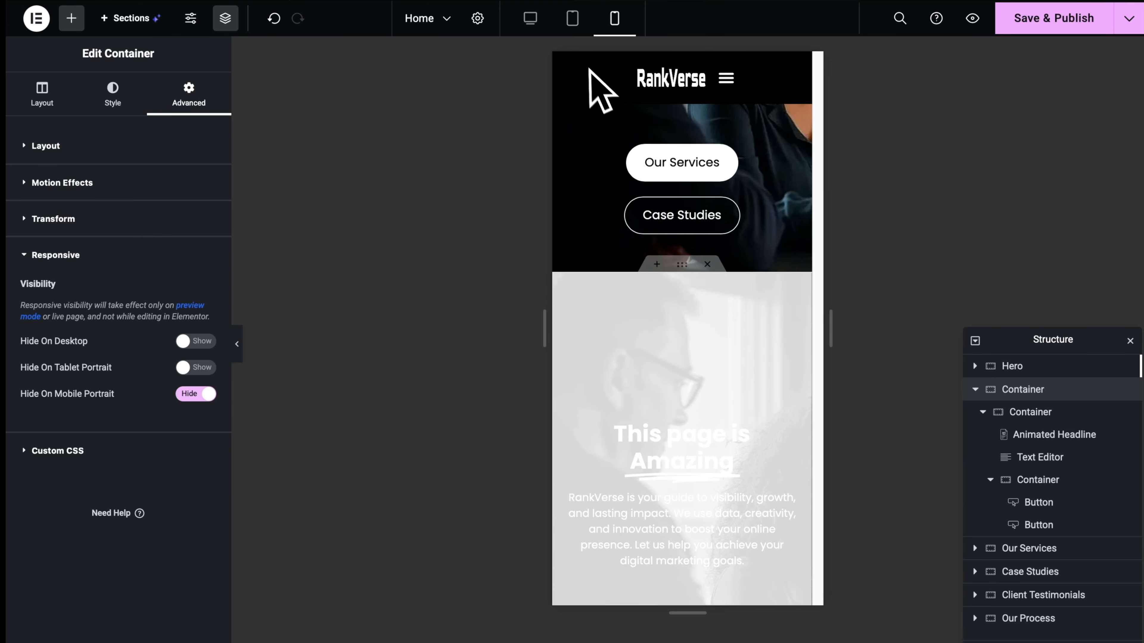
{"action": "left_click", "coordinate": [534, 21]}
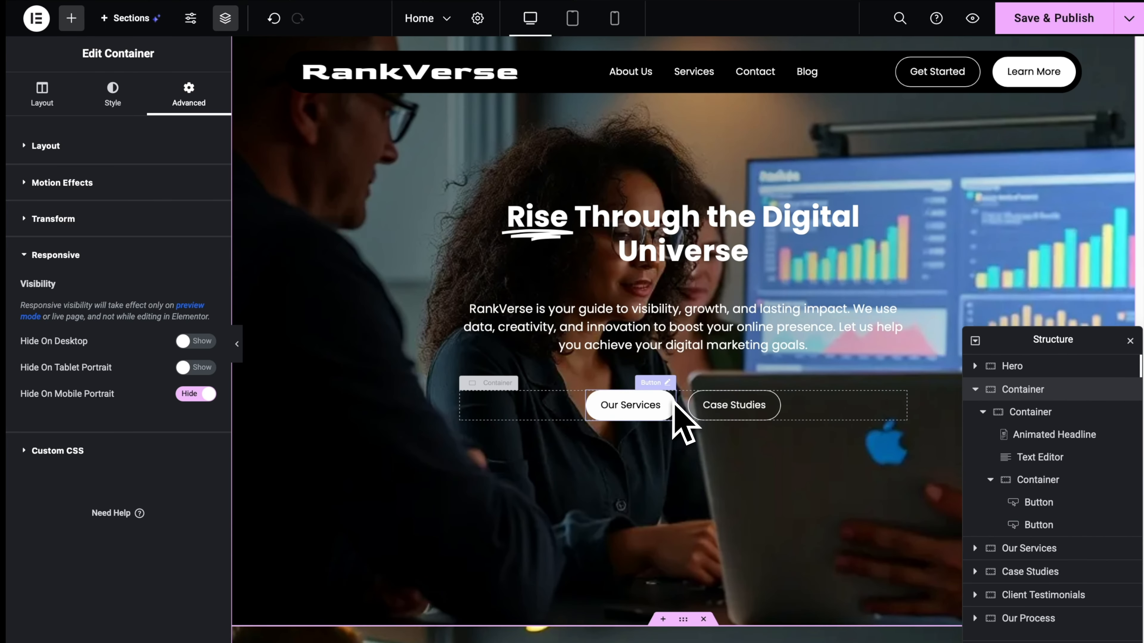
Examine which global font and global text color the hero's "Our Services" button uses, leaving its style settings as they are.
{"action": "left_click", "coordinate": [671, 403]}
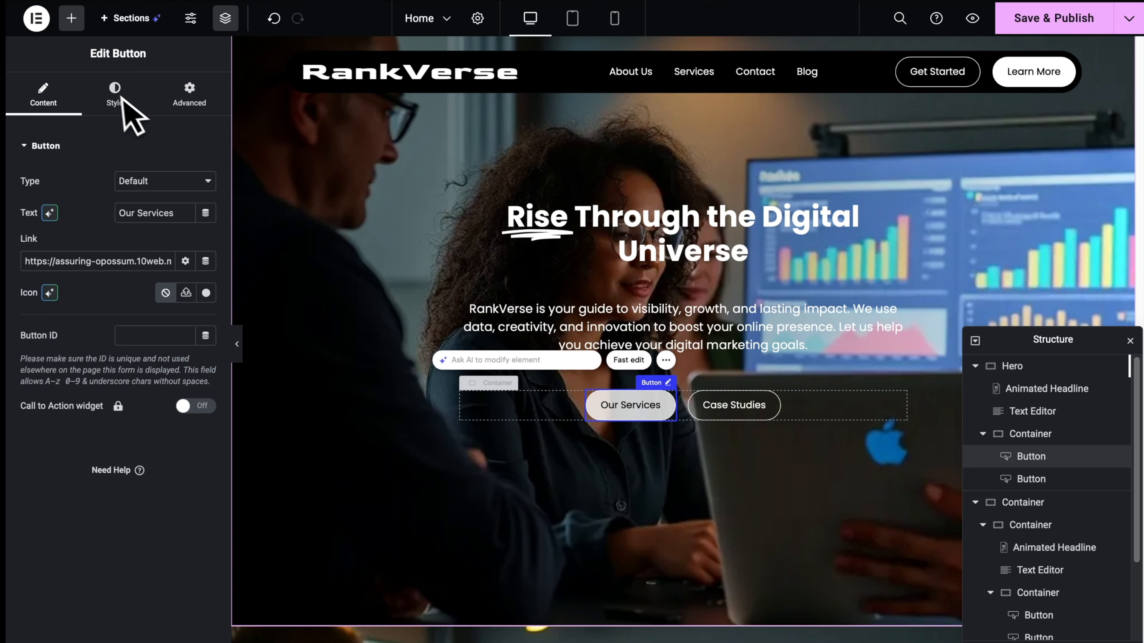
{"action": "left_click", "coordinate": [113, 105]}
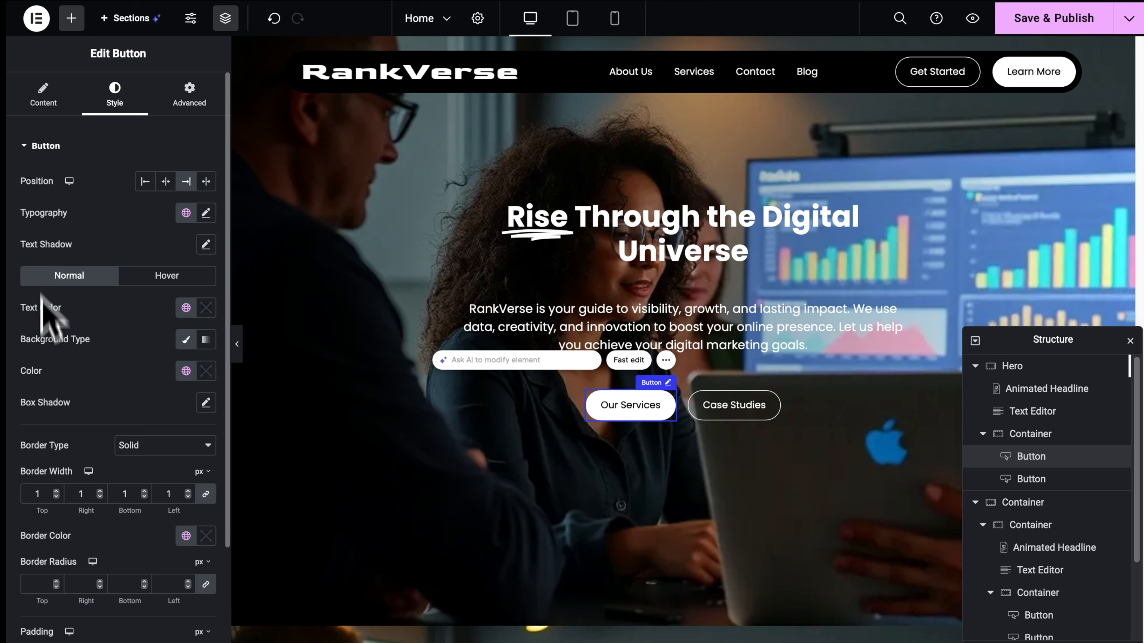
{"action": "left_click", "coordinate": [186, 213]}
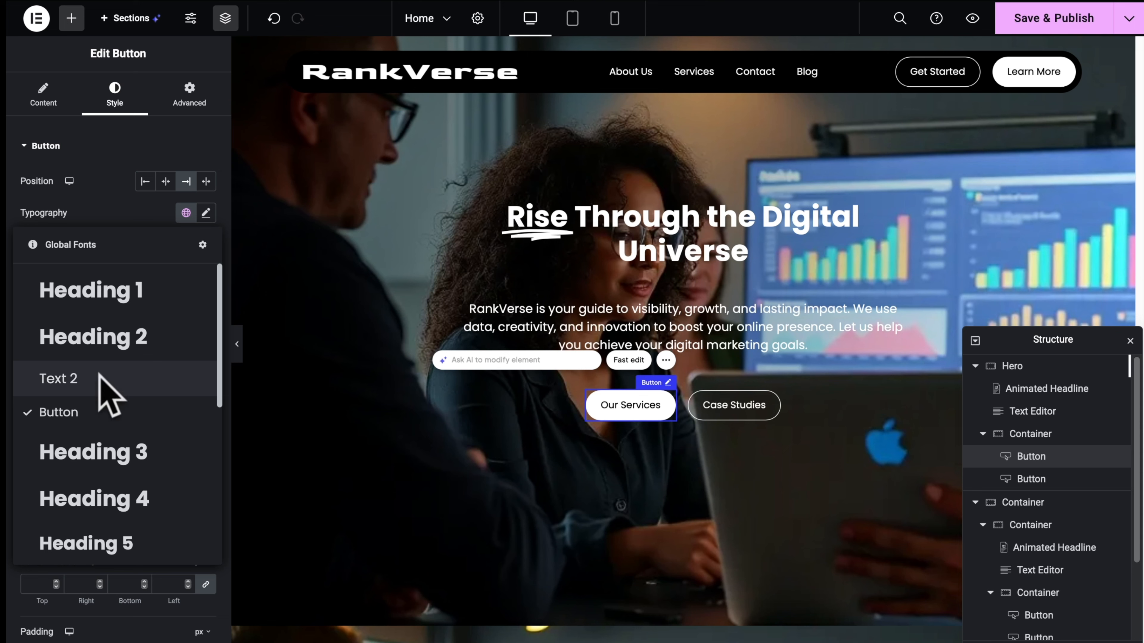
{"action": "scroll", "coordinate": [104, 383], "scroll_direction": "down", "scroll_amount": 5}
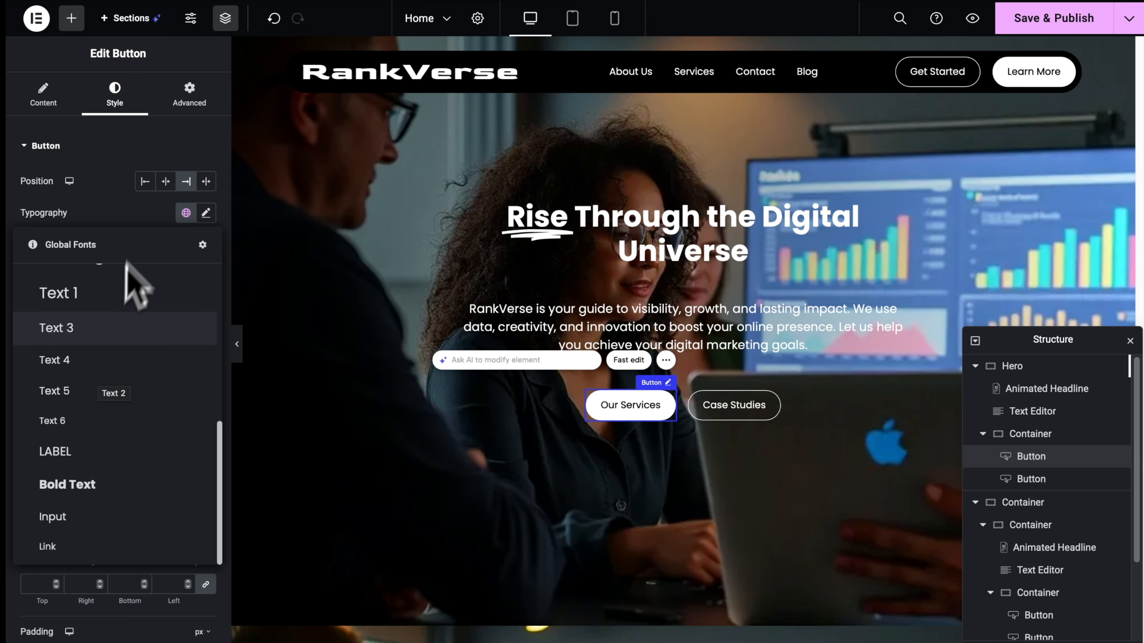
{"action": "scroll", "coordinate": [127, 281], "scroll_direction": "up", "scroll_amount": 5}
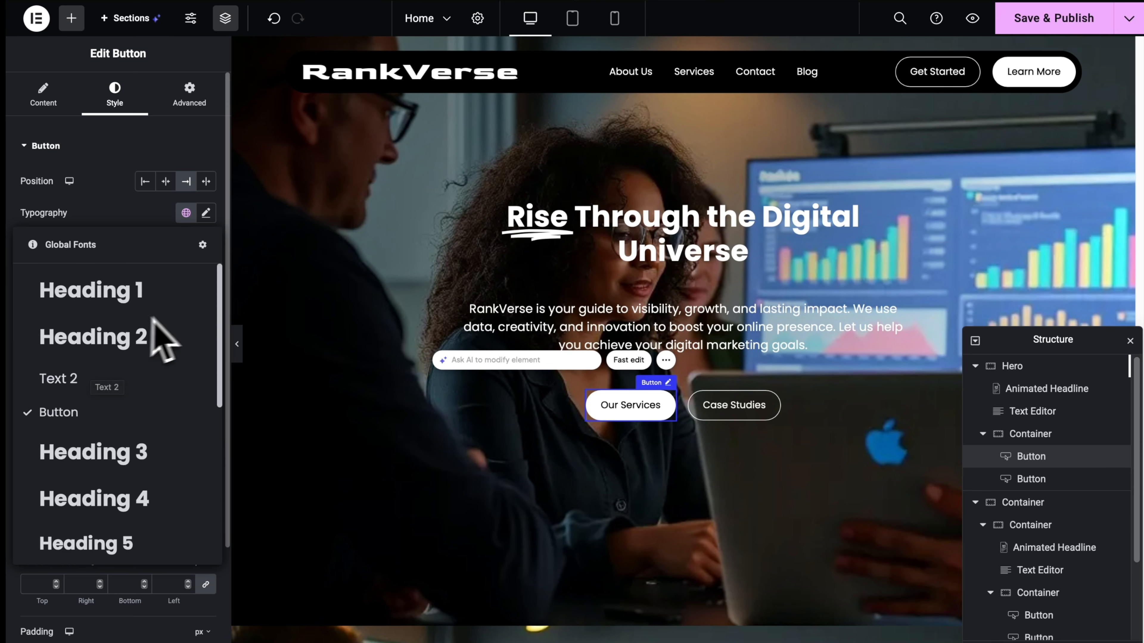
{"action": "key", "text": "Escape"}
{"action": "left_click", "coordinate": [186, 308]}
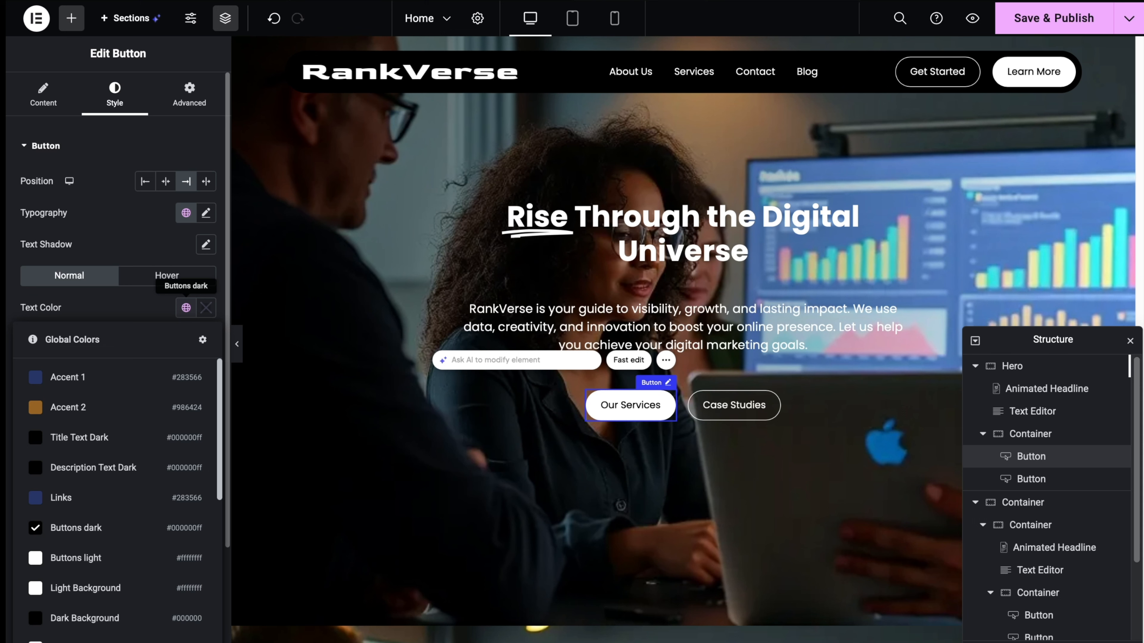
{"action": "left_click", "coordinate": [186, 212]}
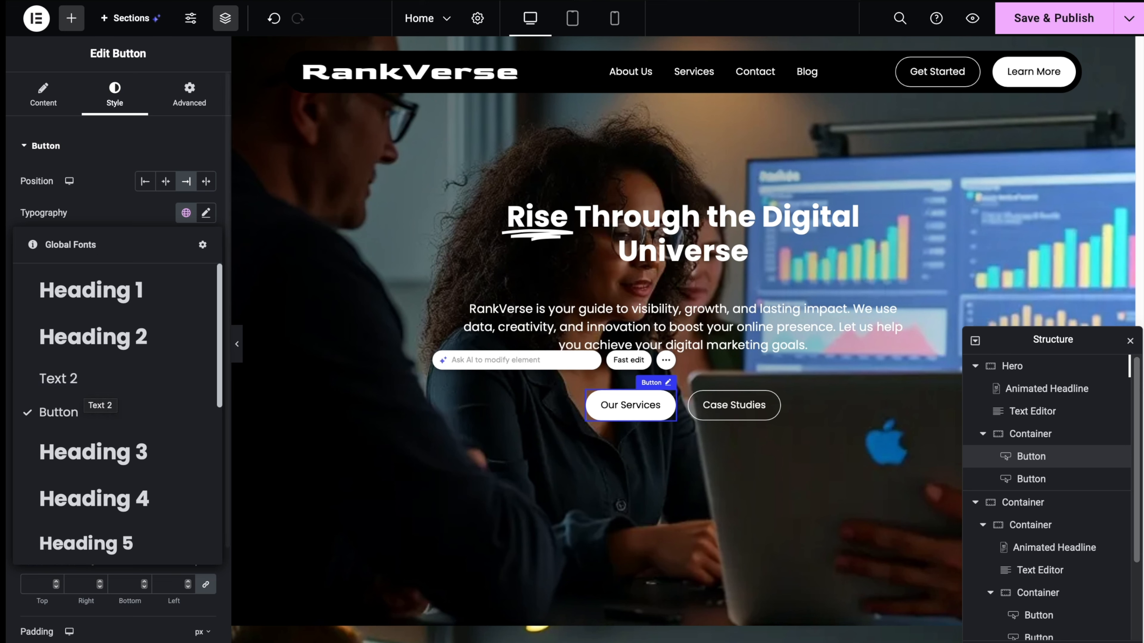
{"action": "left_click", "coordinate": [137, 206]}
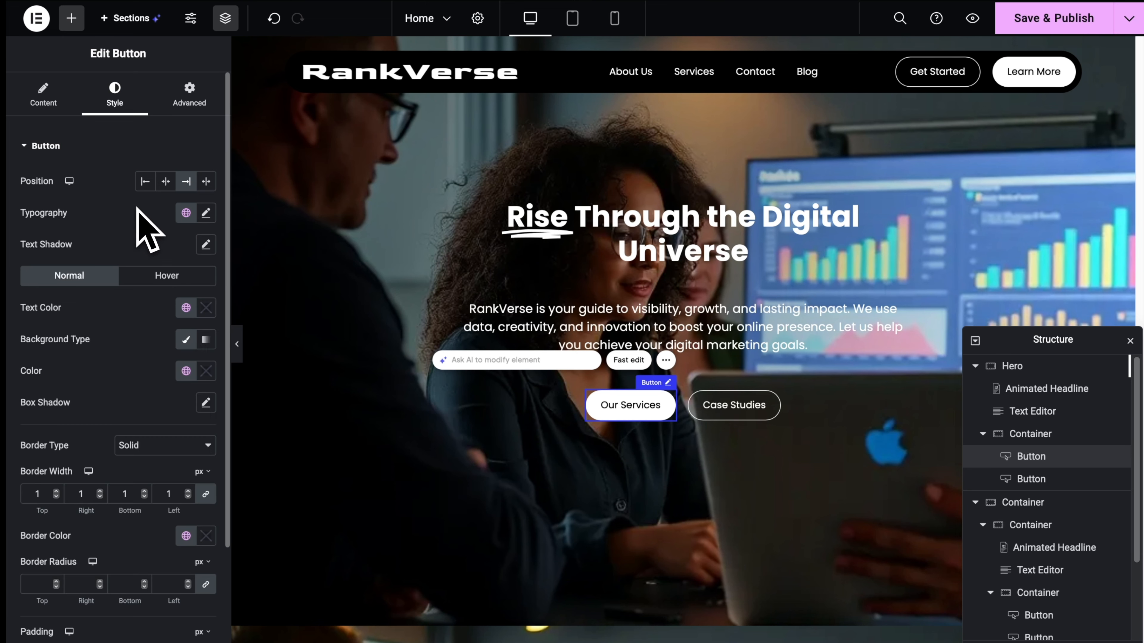
Look through the system and custom entries of the Global Colors and Global Fonts in the site settings.
{"action": "left_click", "coordinate": [191, 18]}
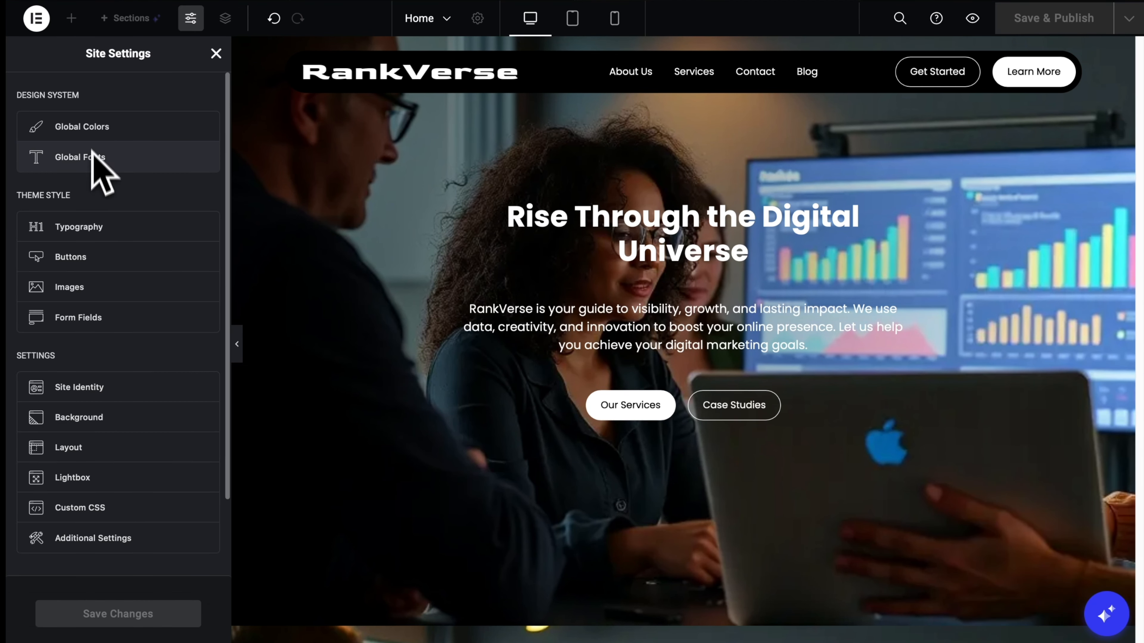
{"action": "left_click", "coordinate": [94, 126]}
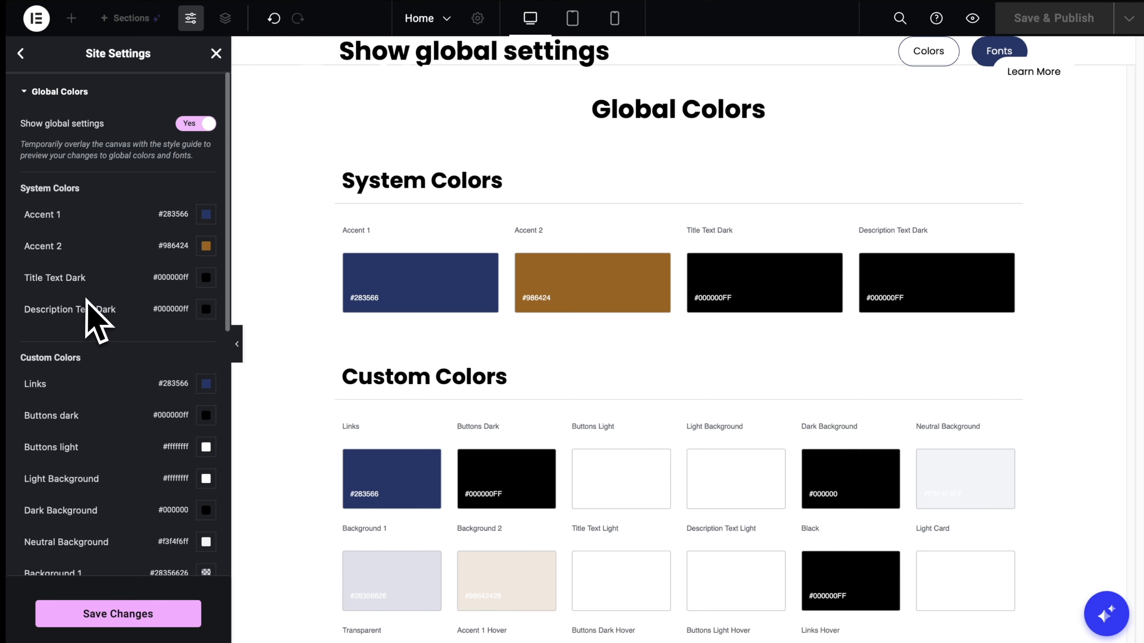
{"action": "scroll", "coordinate": [89, 300], "scroll_direction": "down", "scroll_amount": 10}
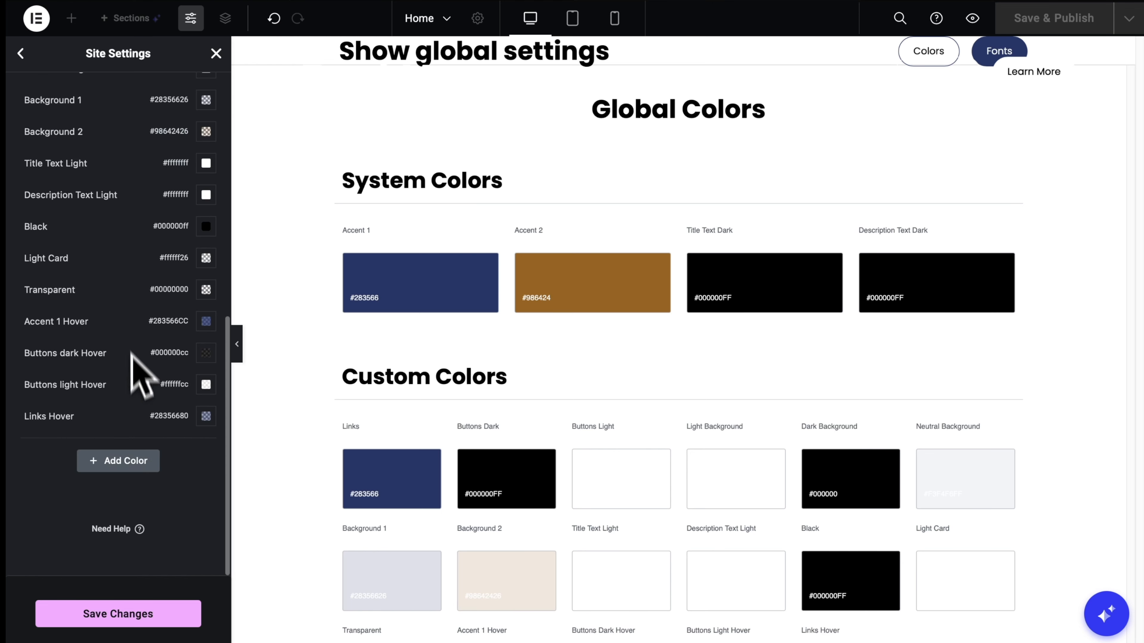
{"action": "scroll", "coordinate": [139, 331], "scroll_direction": "up", "scroll_amount": 1}
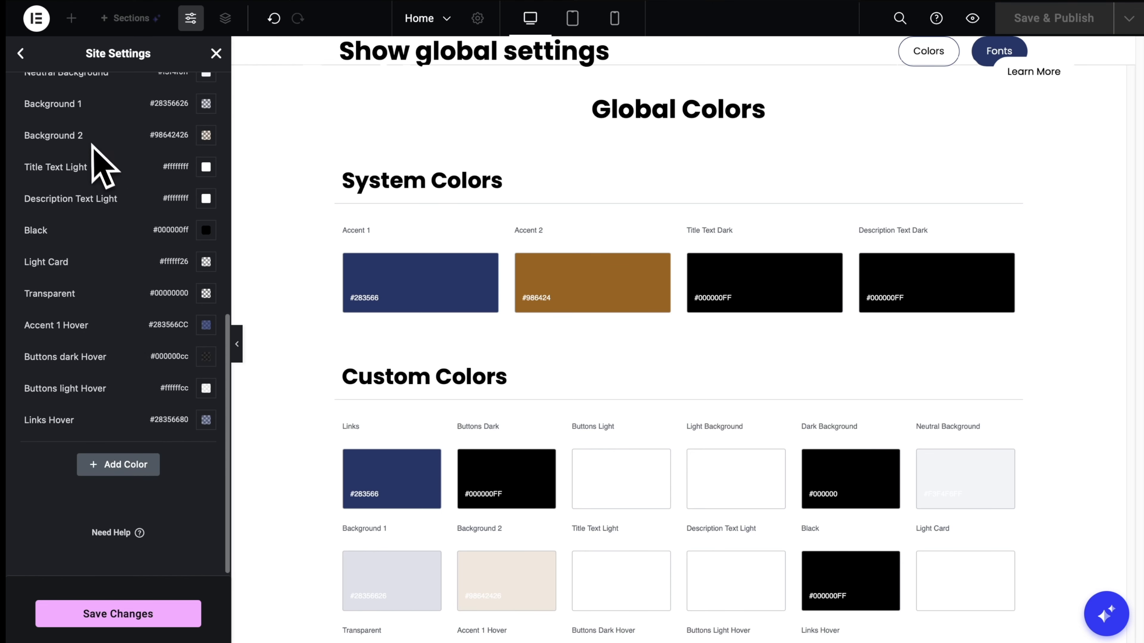
{"action": "left_click", "coordinate": [22, 54]}
{"action": "left_click", "coordinate": [112, 158]}
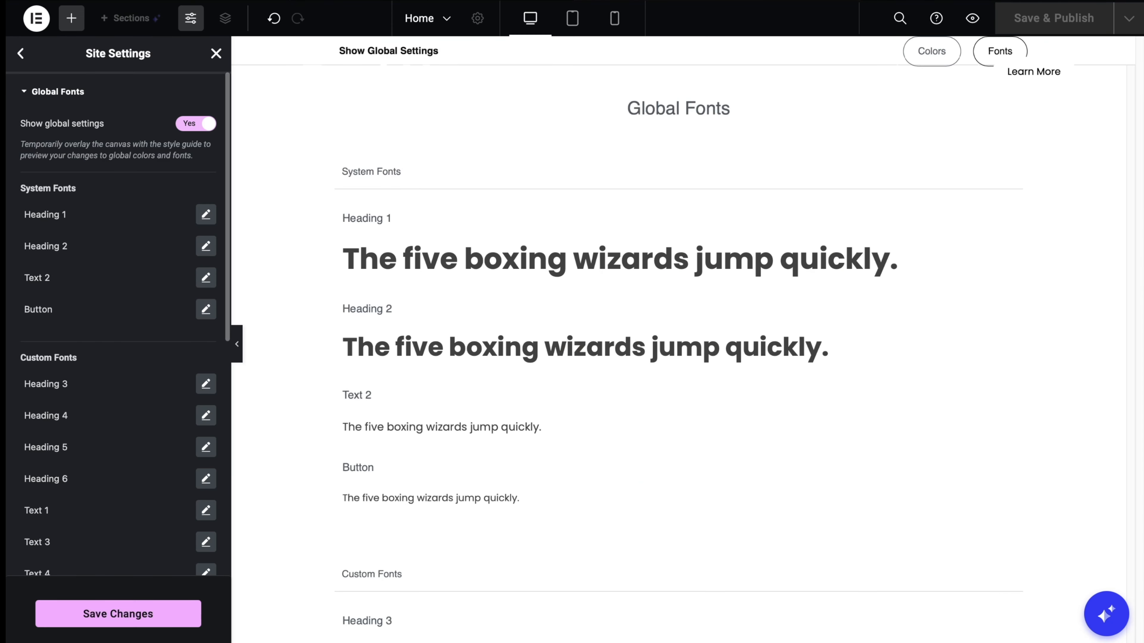
{"action": "scroll", "coordinate": [58, 282], "scroll_direction": "down", "scroll_amount": 3}
{"action": "left_click", "coordinate": [55, 278]}
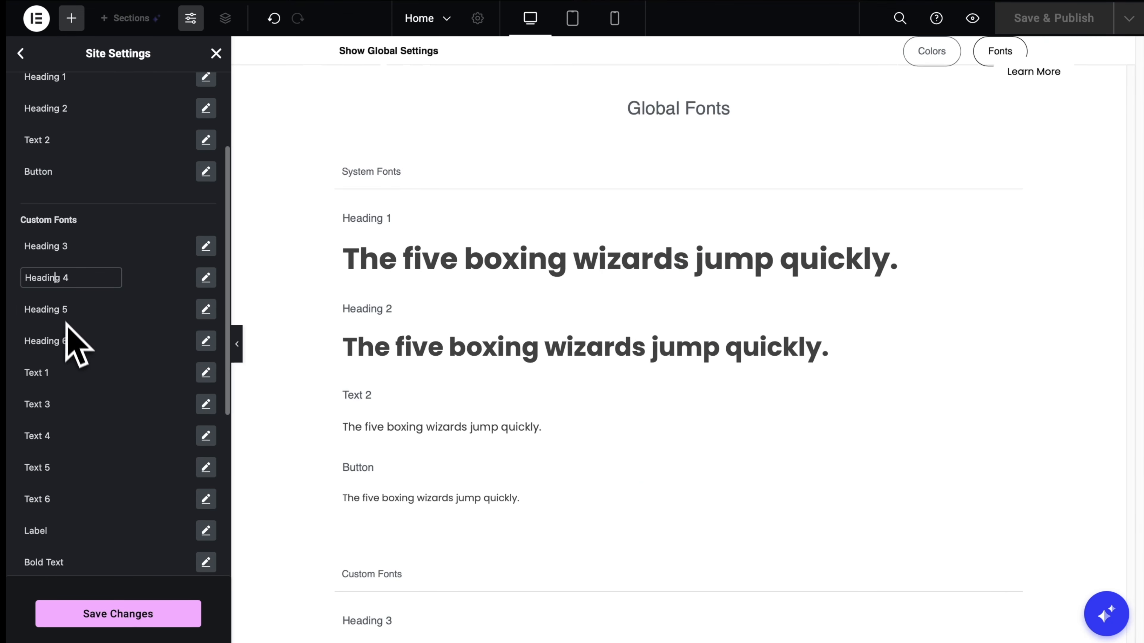
{"action": "scroll", "coordinate": [159, 328], "scroll_direction": "down", "scroll_amount": 1}
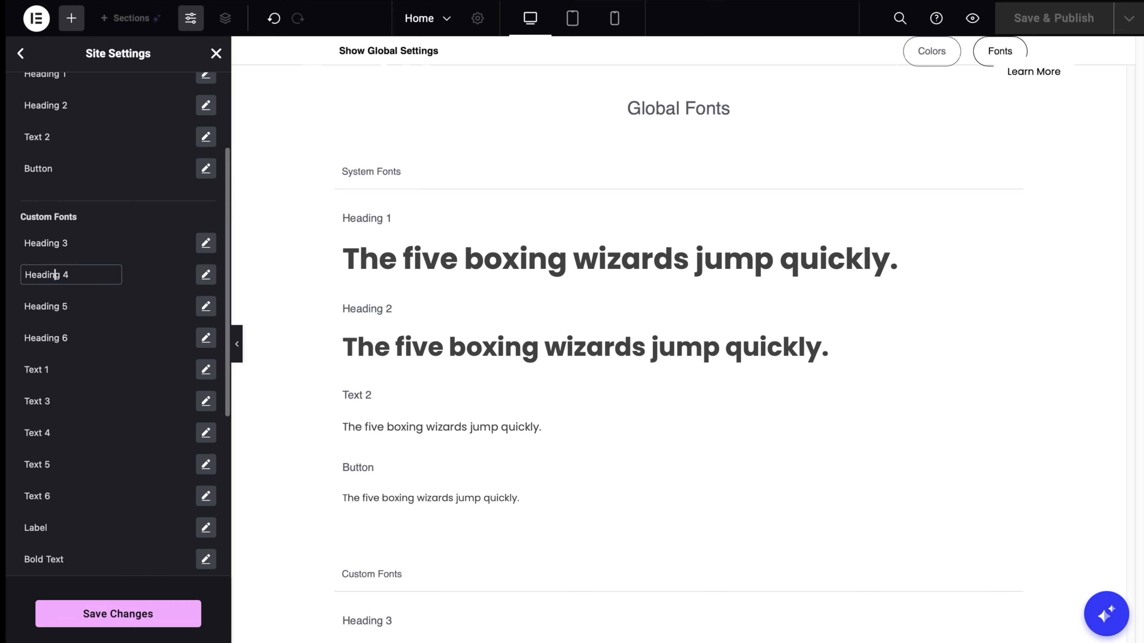
{"action": "scroll", "coordinate": [117, 315], "scroll_direction": "down", "scroll_amount": 3}
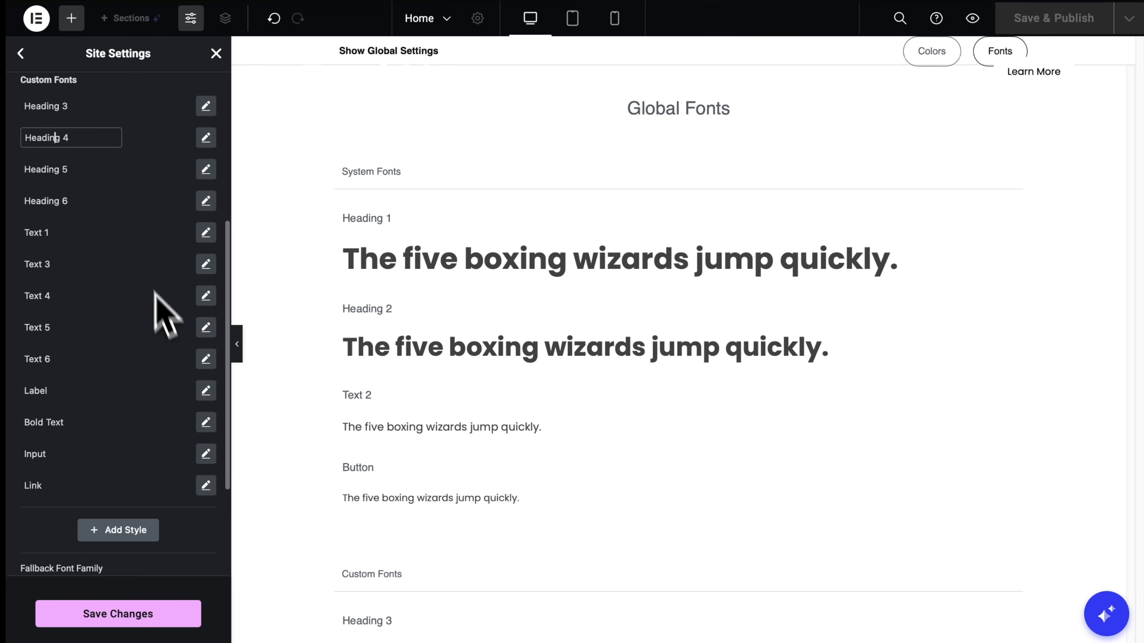
Examine the typography of the Heading 3 custom font in the desktop and mobile portrait views, and leave the site settings.
{"action": "scroll", "coordinate": [102, 236], "scroll_direction": "up", "scroll_amount": 3}
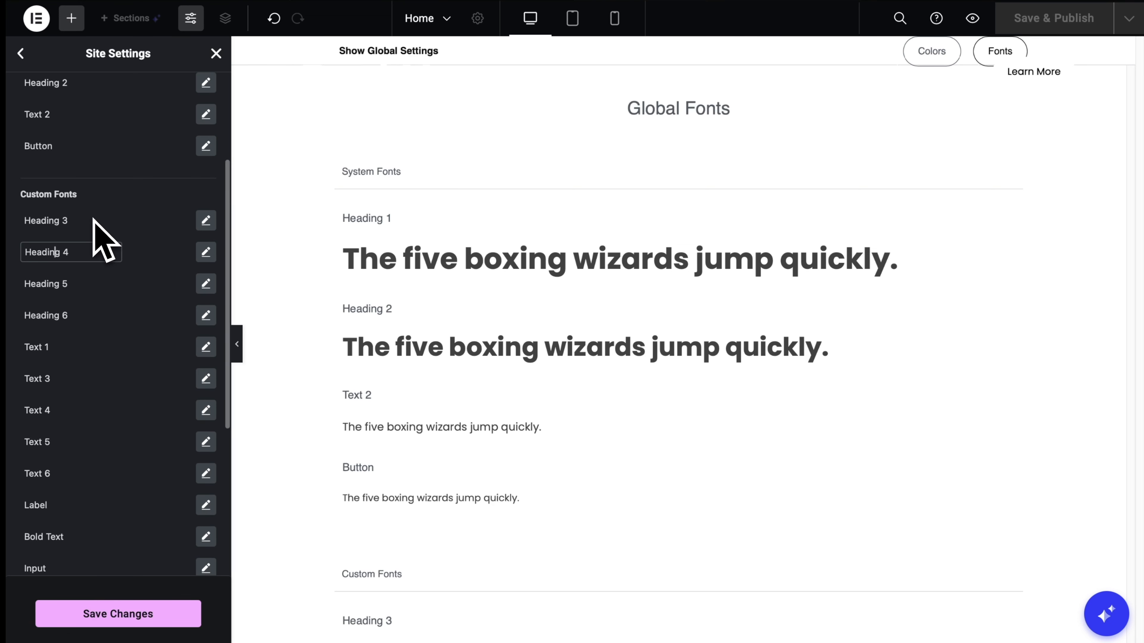
{"action": "left_click", "coordinate": [206, 220]}
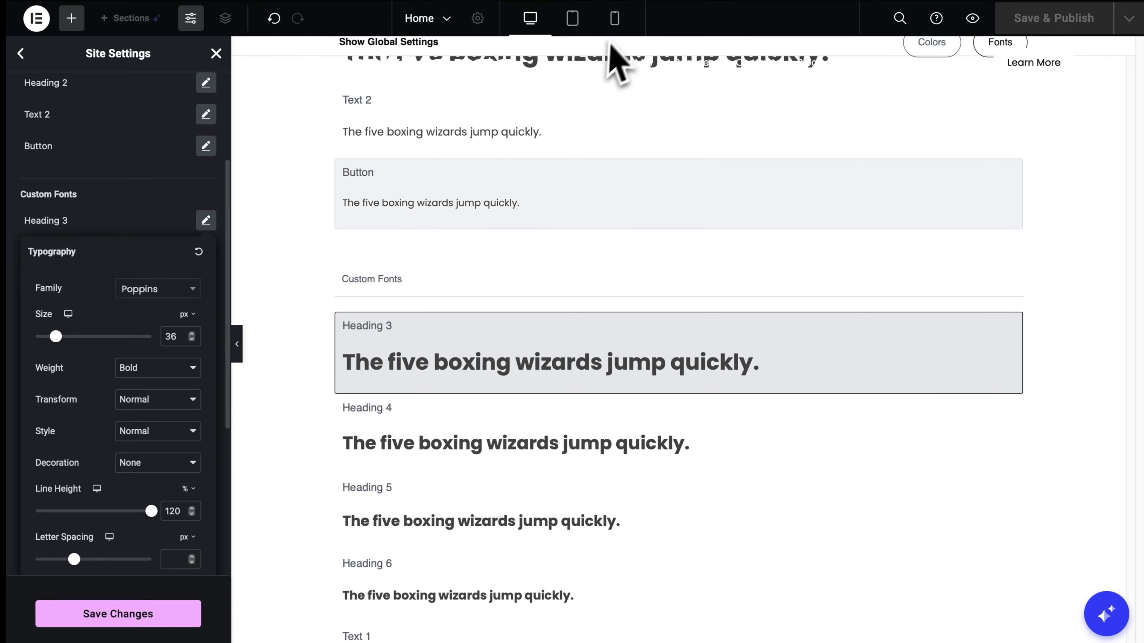
{"action": "left_click", "coordinate": [615, 21]}
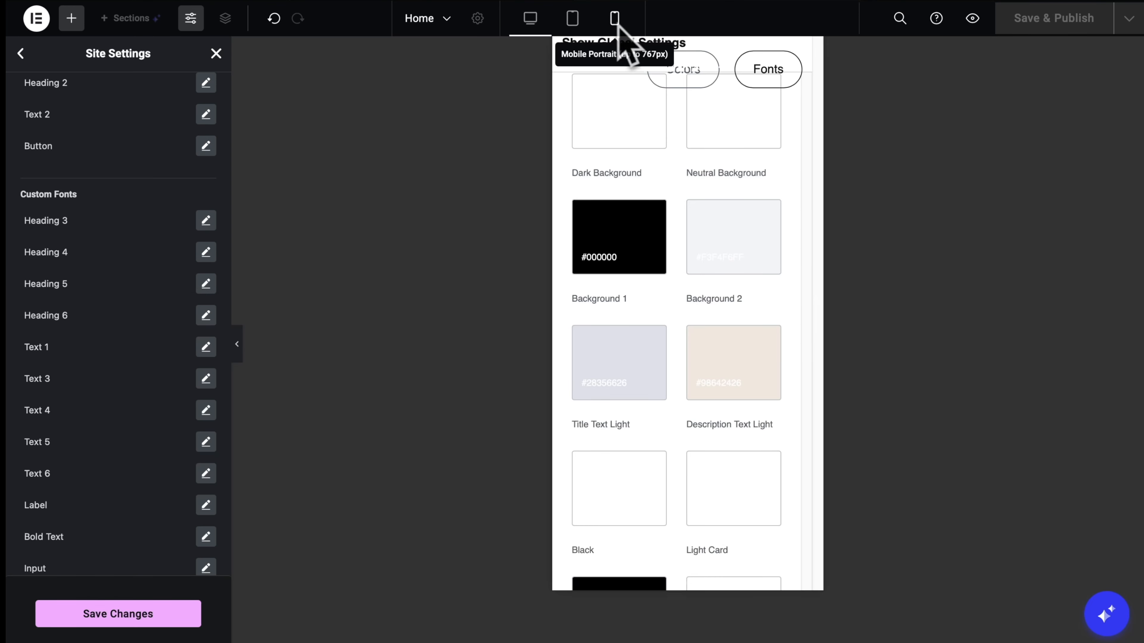
{"action": "left_click", "coordinate": [206, 220]}
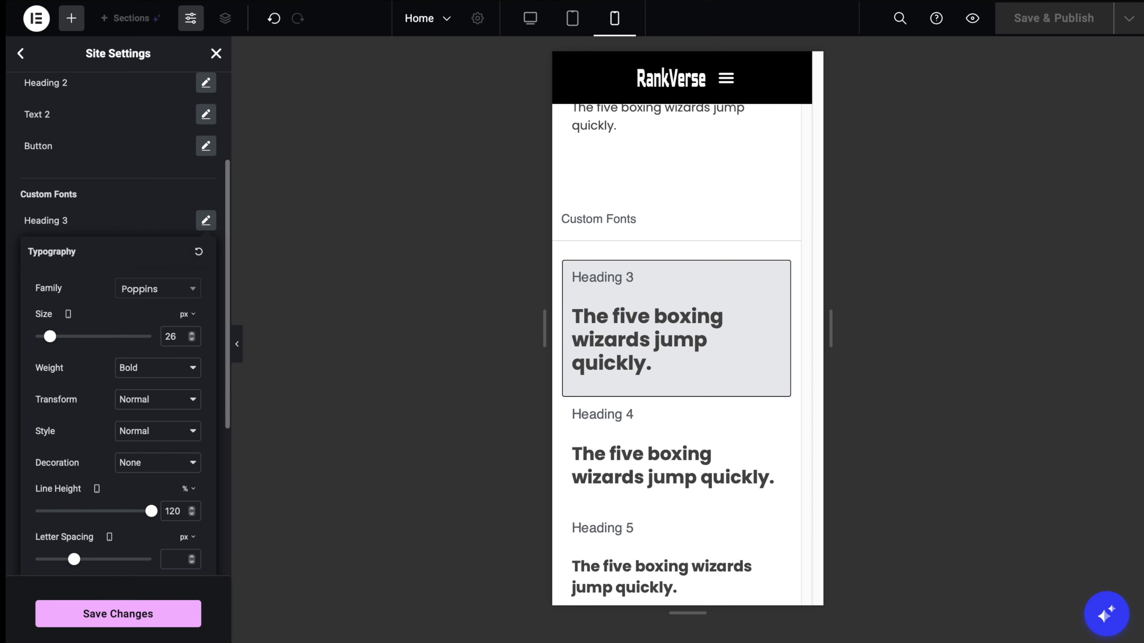
{"action": "left_click", "coordinate": [149, 220]}
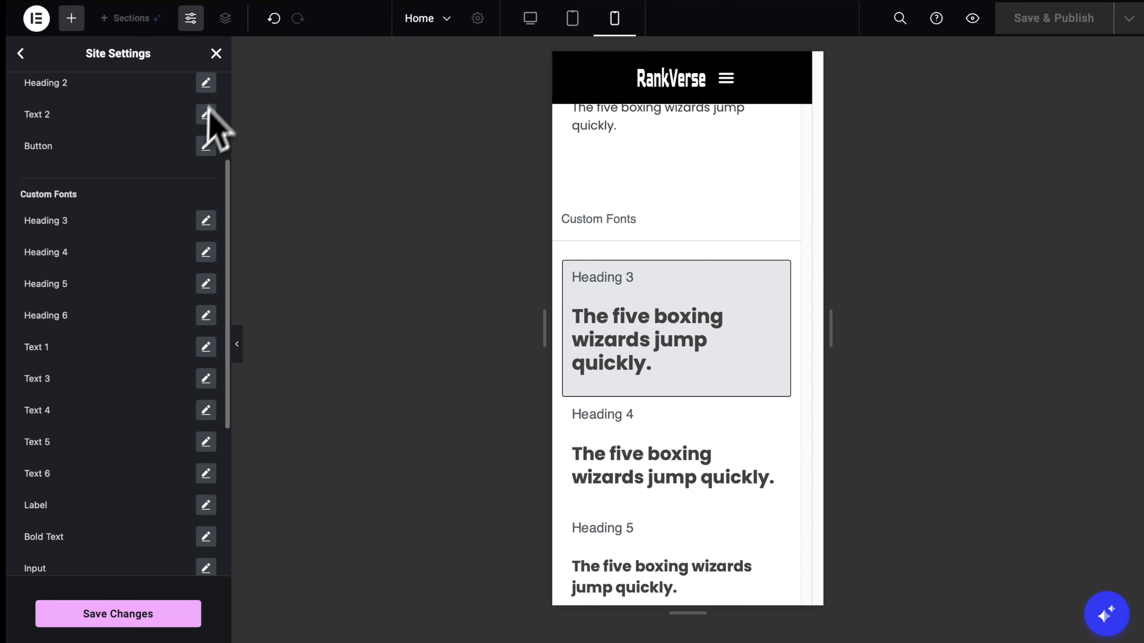
{"action": "left_click", "coordinate": [217, 53]}
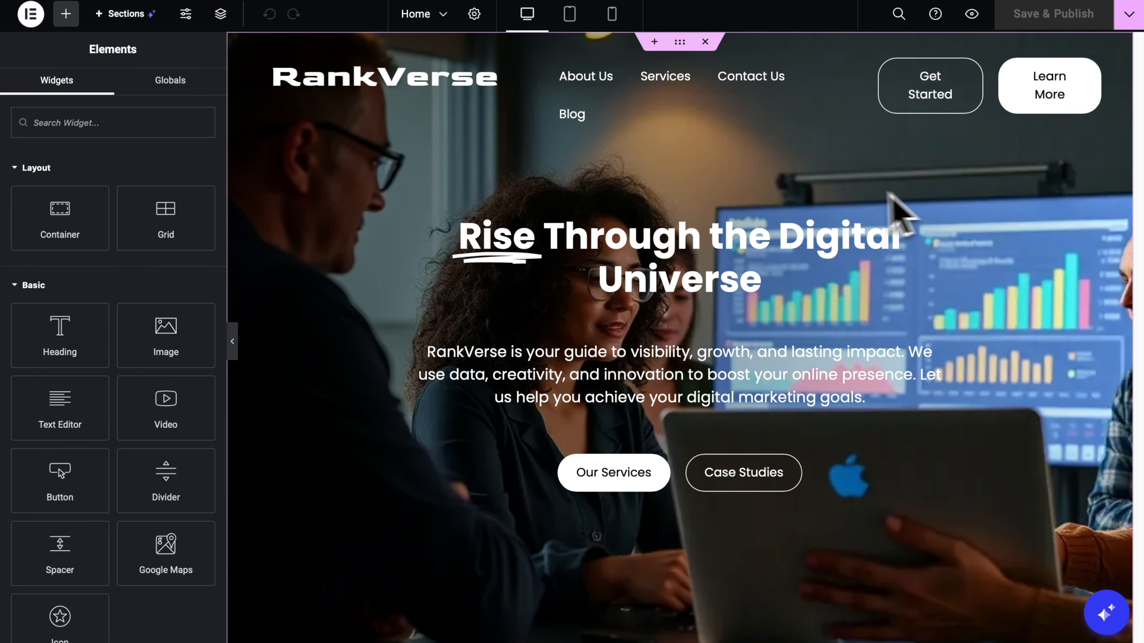
Check how the header behaves while scrolling the home page, and open the Header template for editing with Elementor.
{"action": "scroll", "coordinate": [716, 144], "scroll_direction": "down", "scroll_amount": 1}
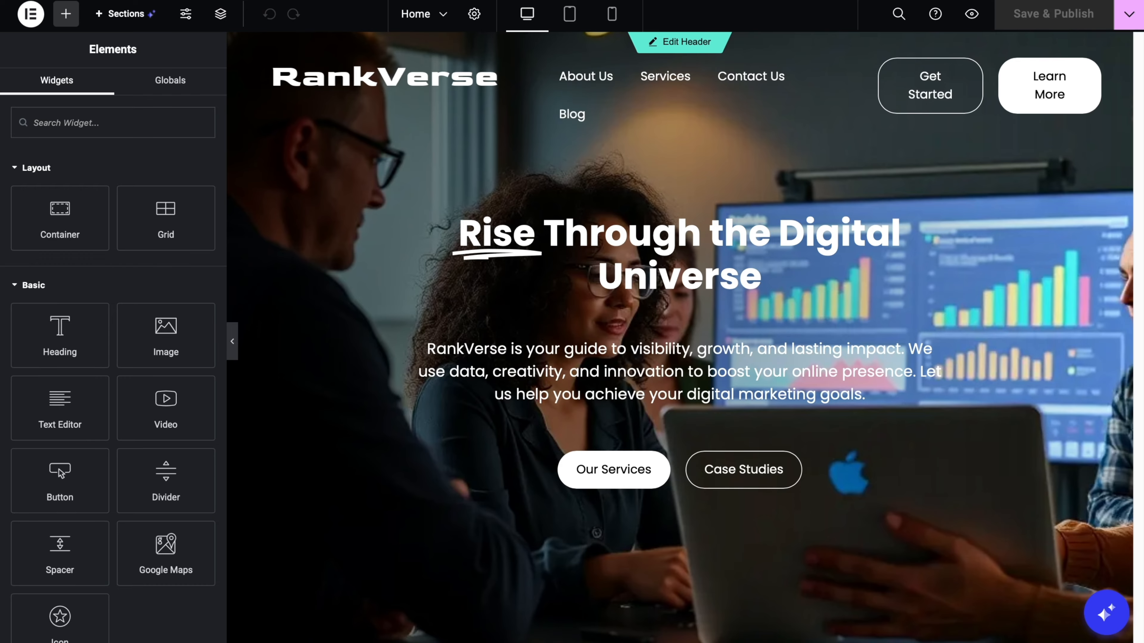
{"action": "scroll", "coordinate": [680, 337], "scroll_direction": "down", "scroll_amount": 15}
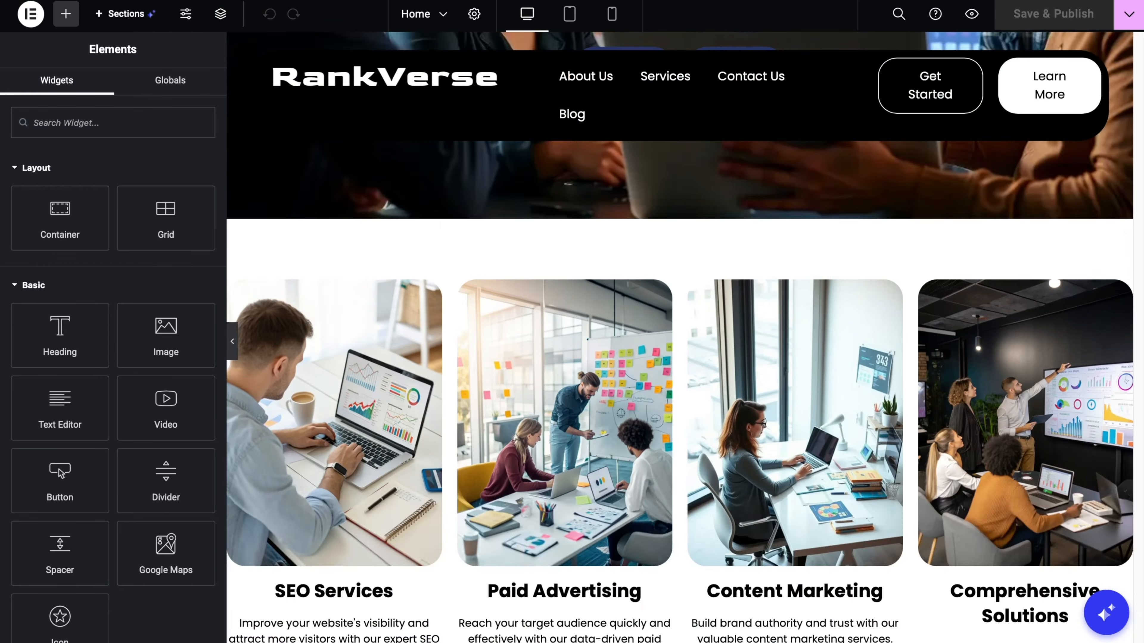
{"action": "scroll", "coordinate": [680, 337], "scroll_direction": "down", "scroll_amount": 10}
{"action": "scroll", "coordinate": [680, 337], "scroll_direction": "up", "scroll_amount": 20}
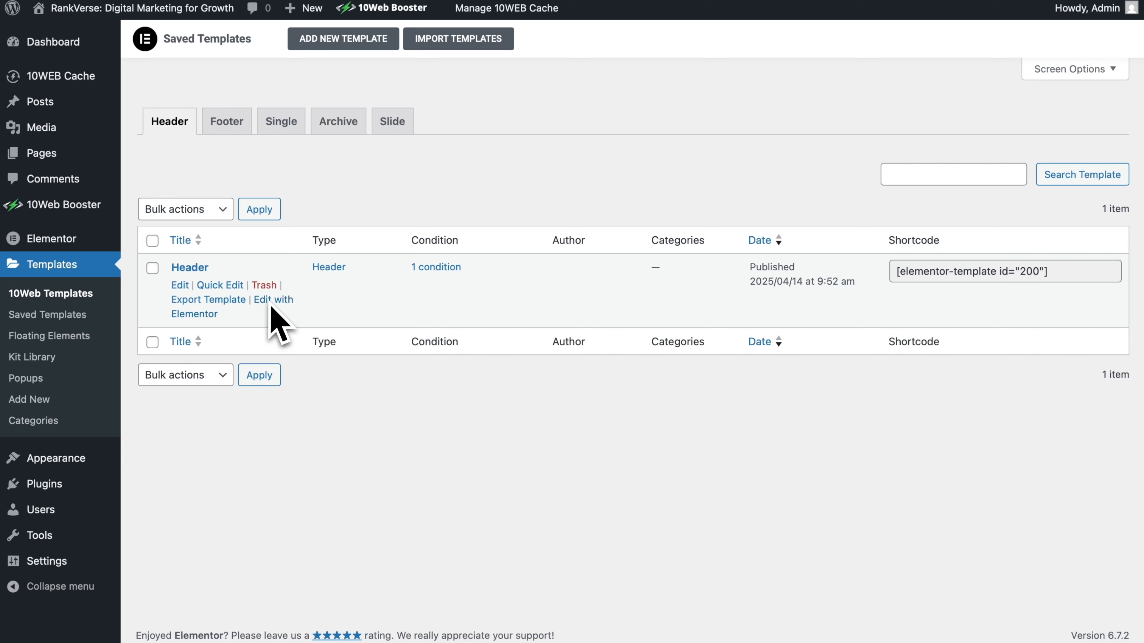
{"action": "left_click", "coordinate": [273, 300]}
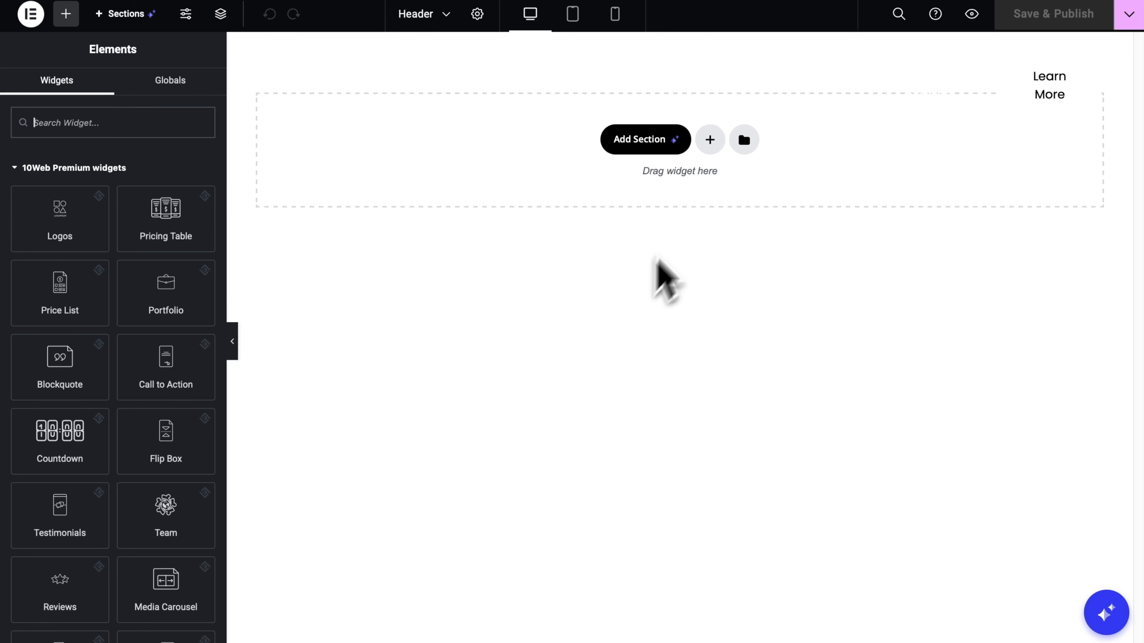
Set the header section container's background color to black.
{"action": "left_click", "coordinate": [971, 13]}
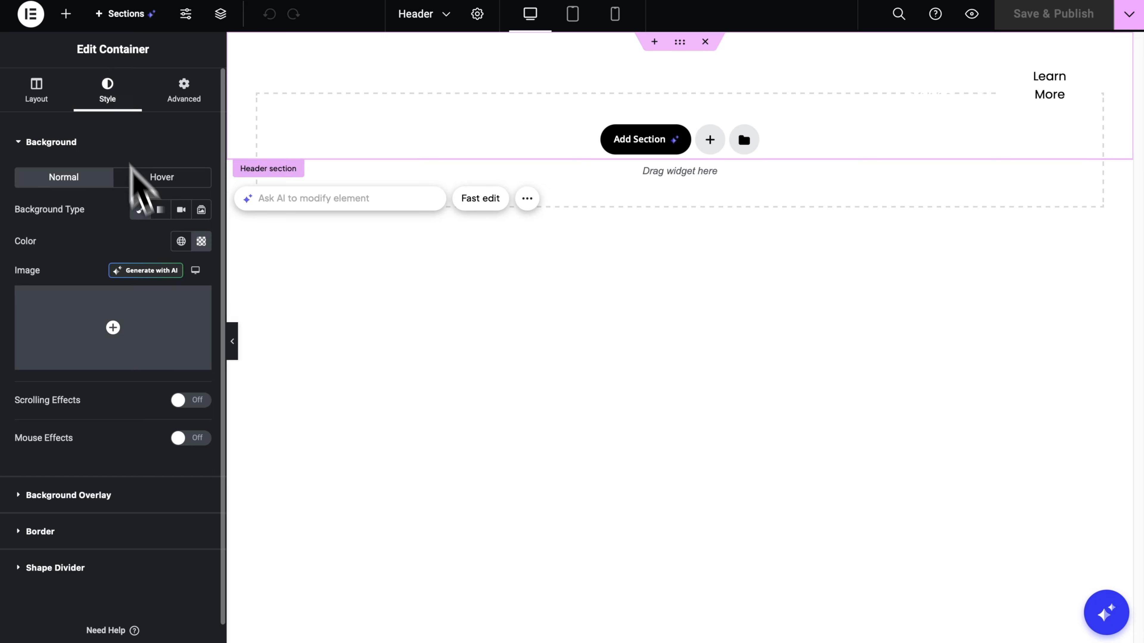
{"action": "left_click", "coordinate": [201, 241]}
{"action": "left_click_drag", "start_coordinate": [204, 441], "coordinate": [309, 452]}
{"action": "left_click", "coordinate": [463, 397]}
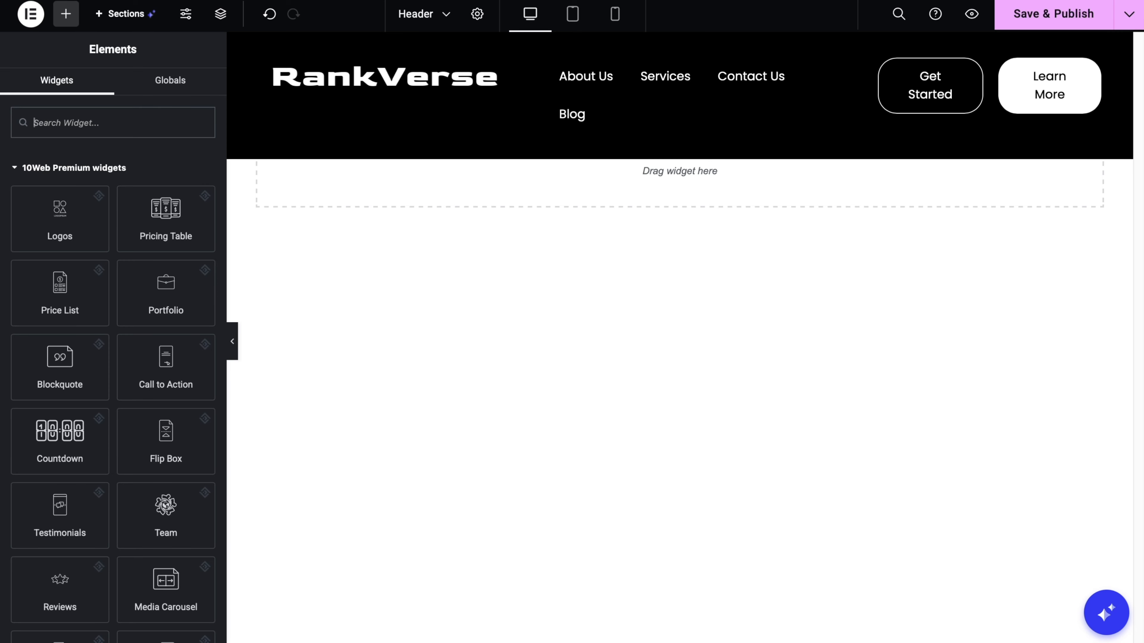
Assign the "List of Secondary Pages" menu to the header's Nav Menu widget.
{"action": "left_click", "coordinate": [505, 78]}
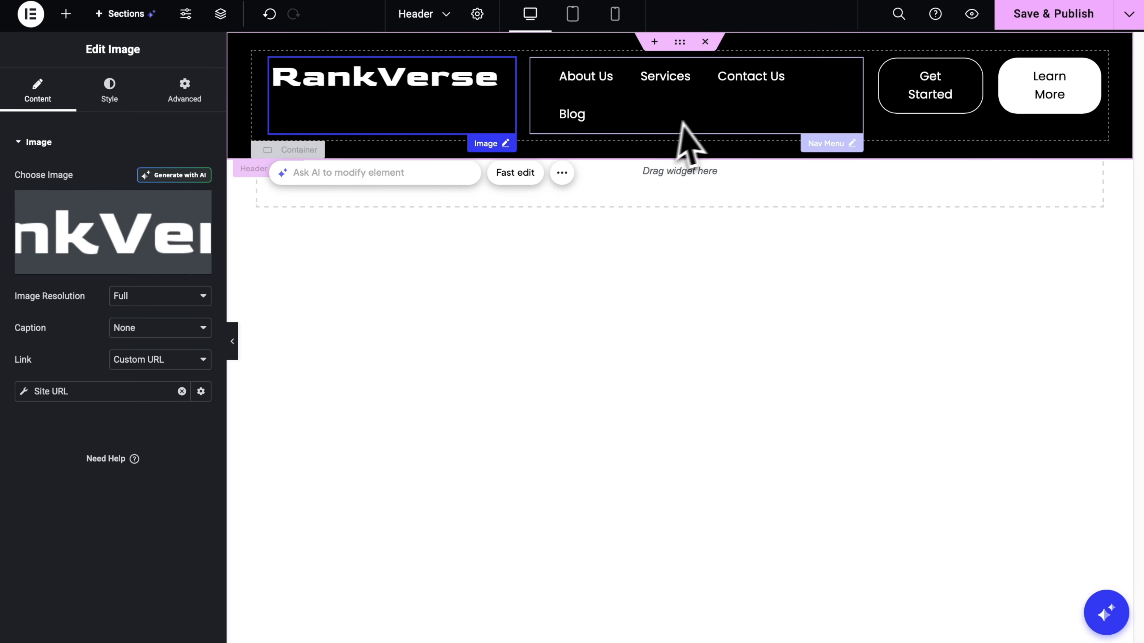
{"action": "left_click", "coordinate": [693, 113]}
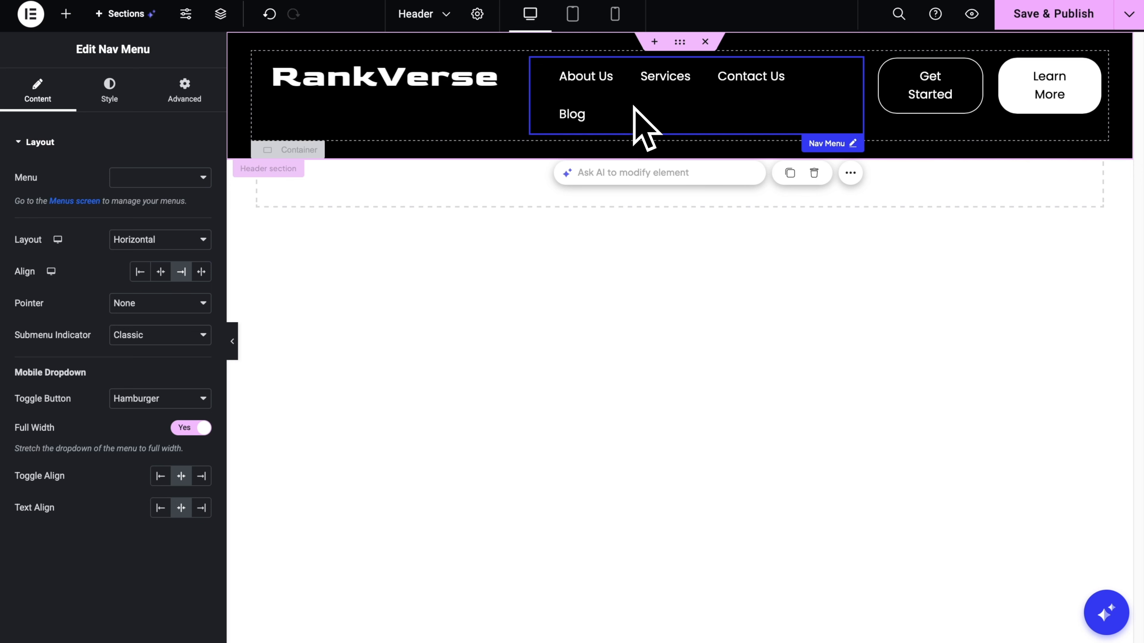
{"action": "left_click", "coordinate": [200, 179]}
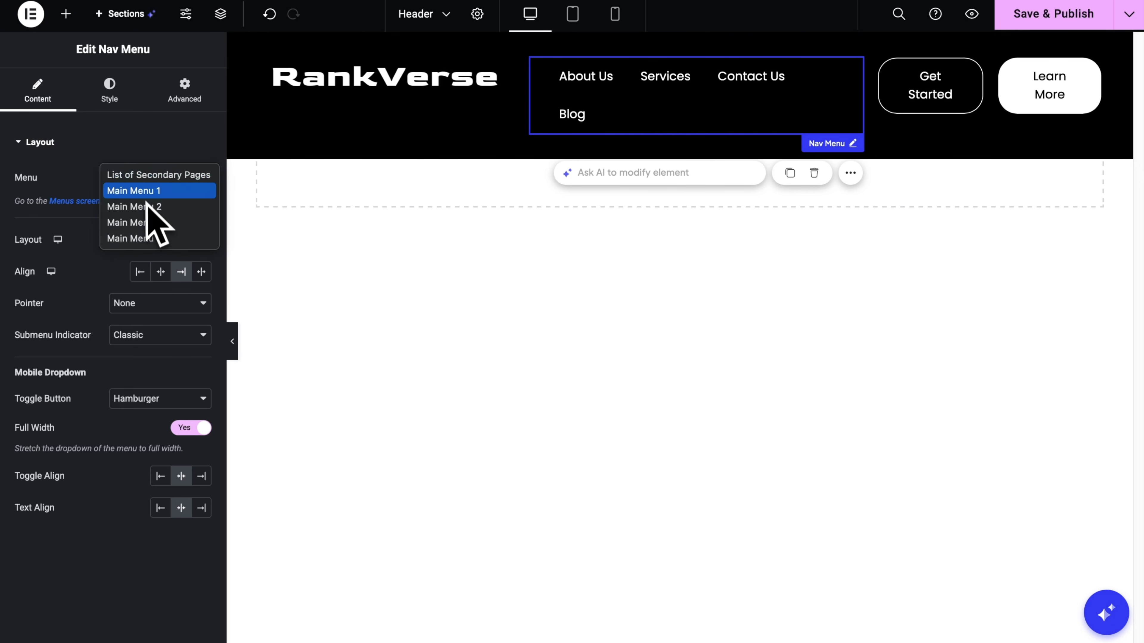
{"action": "left_click", "coordinate": [159, 177]}
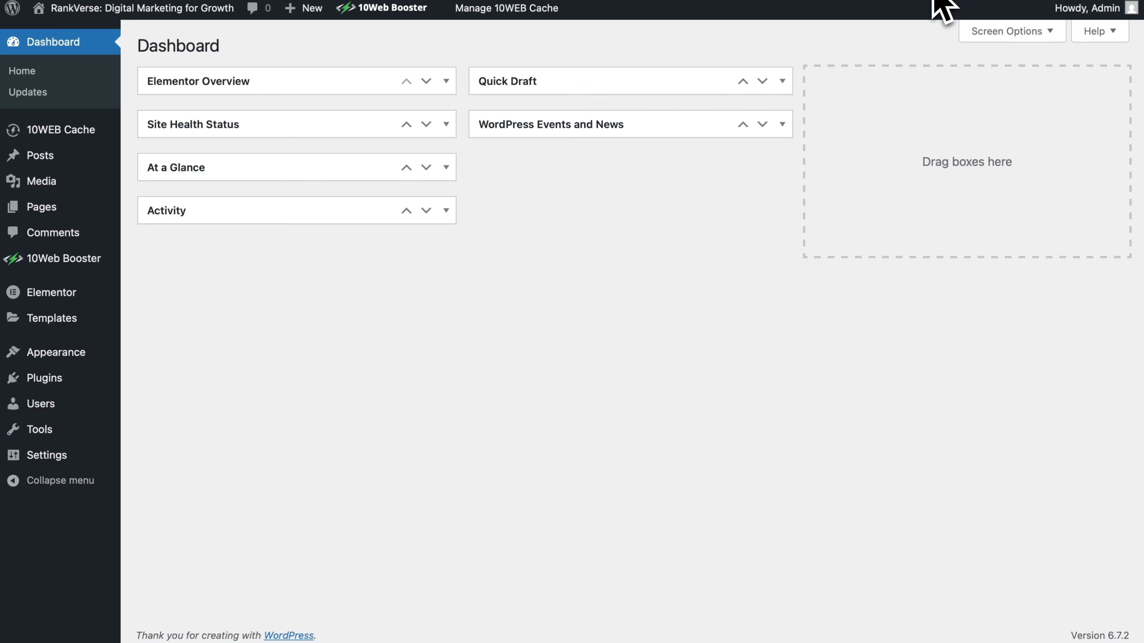
Open the WordPress Menus screen, look at Main Menu 1, and return to "List of Secondary Pages" to compare it with the header's navigation.
{"action": "mouse_move", "coordinate": [56, 359]}
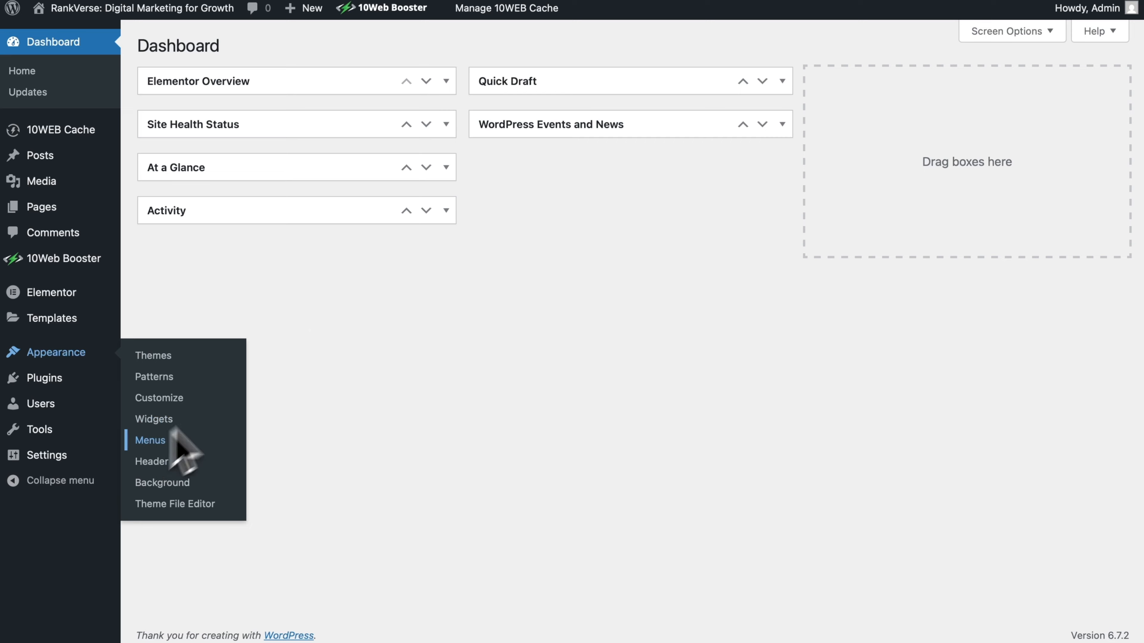
{"action": "left_click", "coordinate": [153, 440]}
{"action": "left_click", "coordinate": [410, 134]}
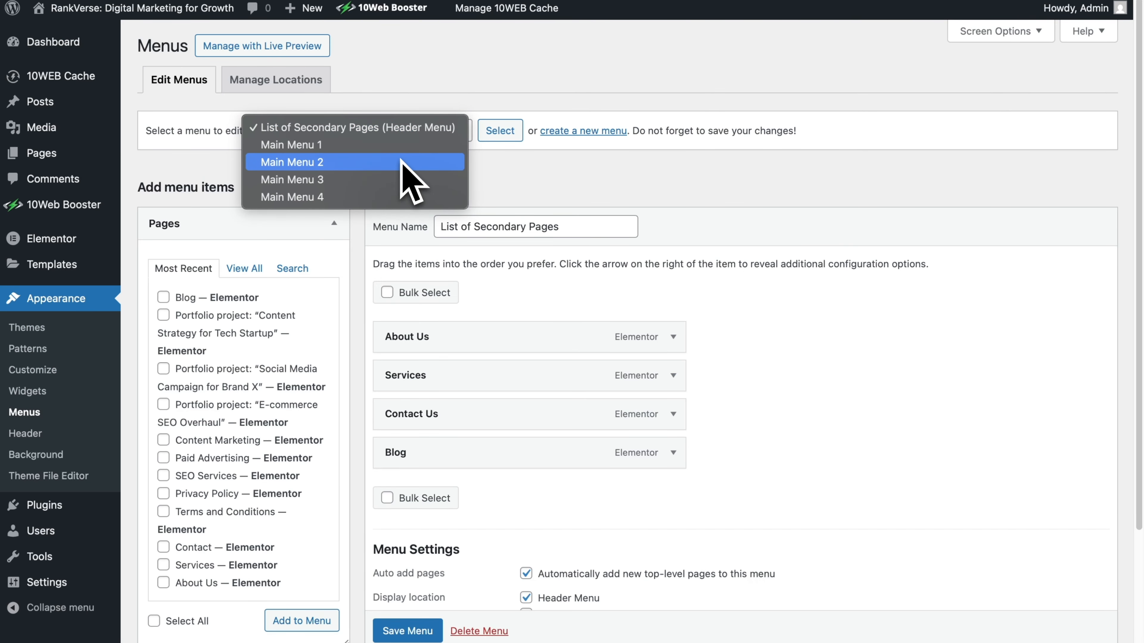
{"action": "left_click", "coordinate": [402, 145]}
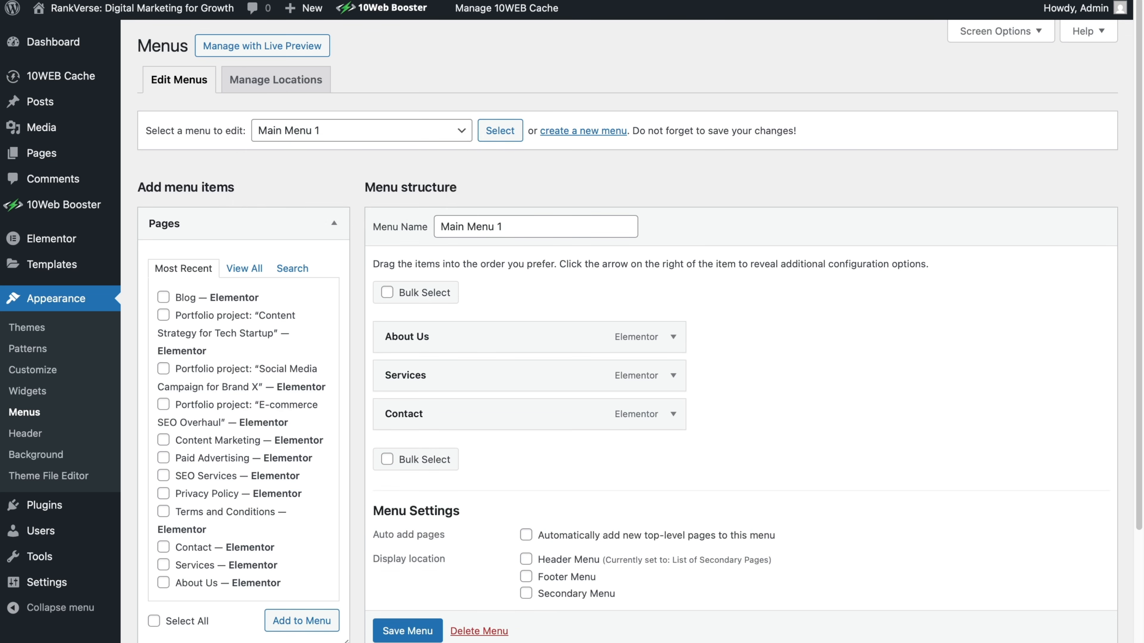
{"action": "left_click", "coordinate": [439, 137]}
{"action": "left_click", "coordinate": [400, 115]}
{"action": "left_click", "coordinate": [504, 137]}
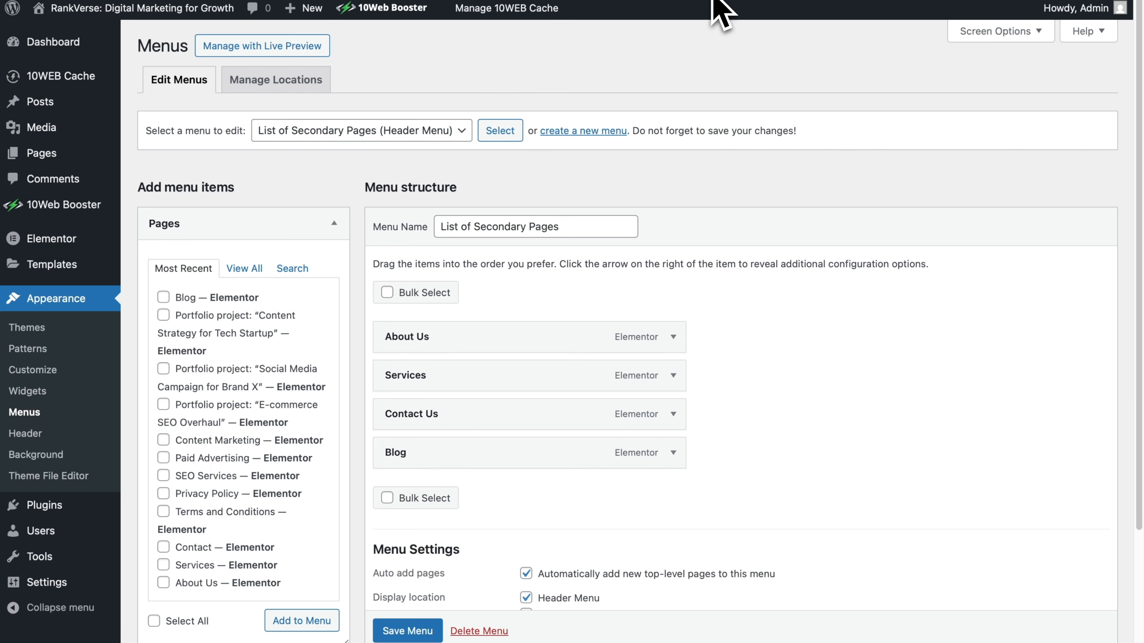
{"action": "left_click", "coordinate": [712, 1]}
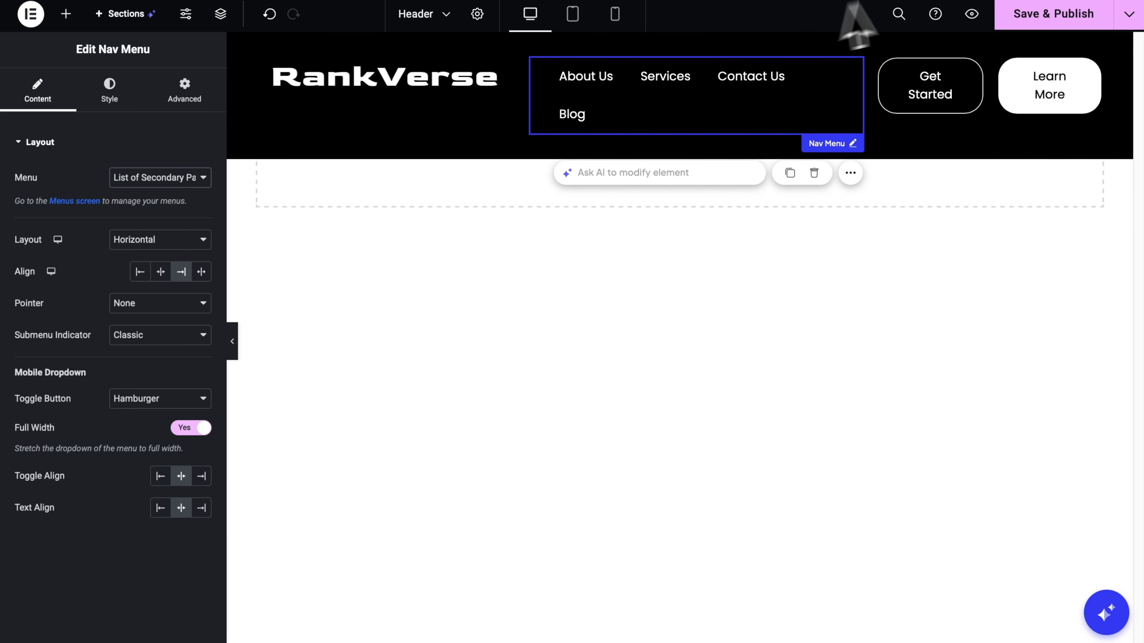
{"action": "left_click", "coordinate": [923, 2]}
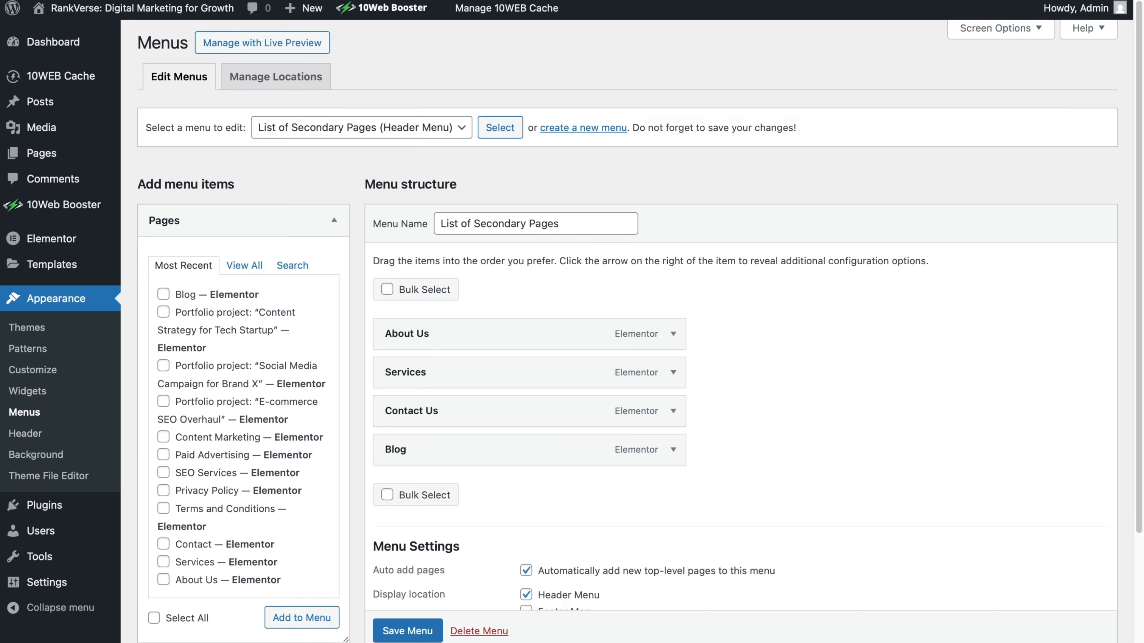
Add the Content Marketing, Paid Advertising and SEO Services pages to the "List of Secondary Pages" menu.
{"action": "scroll", "coordinate": [258, 343], "scroll_direction": "down", "scroll_amount": 3}
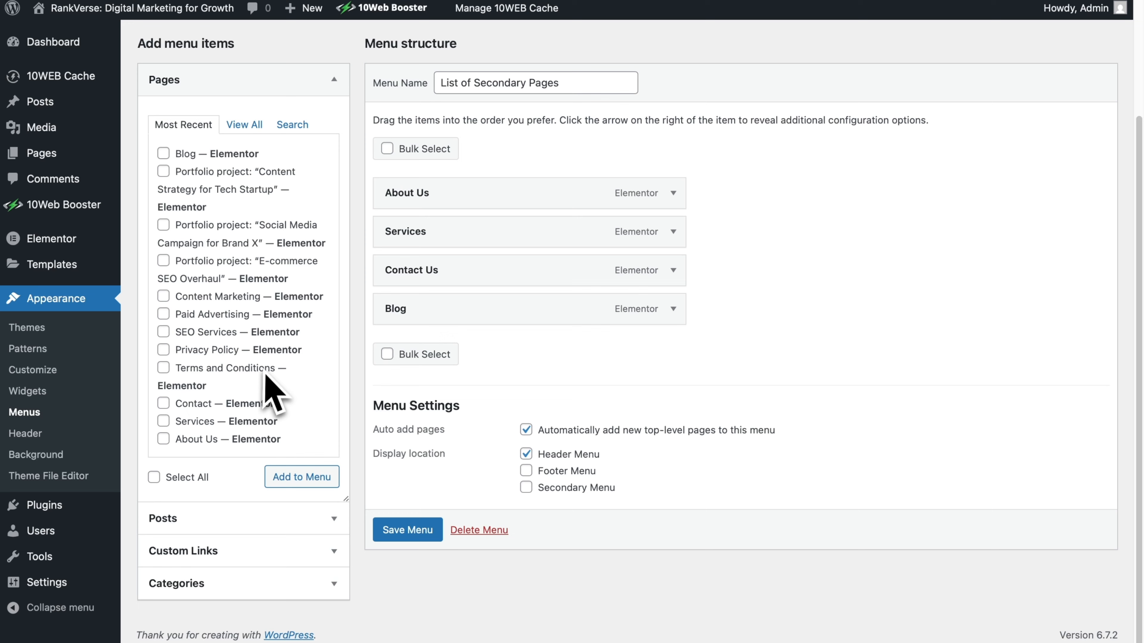
{"action": "scroll", "coordinate": [268, 385], "scroll_direction": "up", "scroll_amount": 2}
{"action": "left_click", "coordinate": [163, 399]}
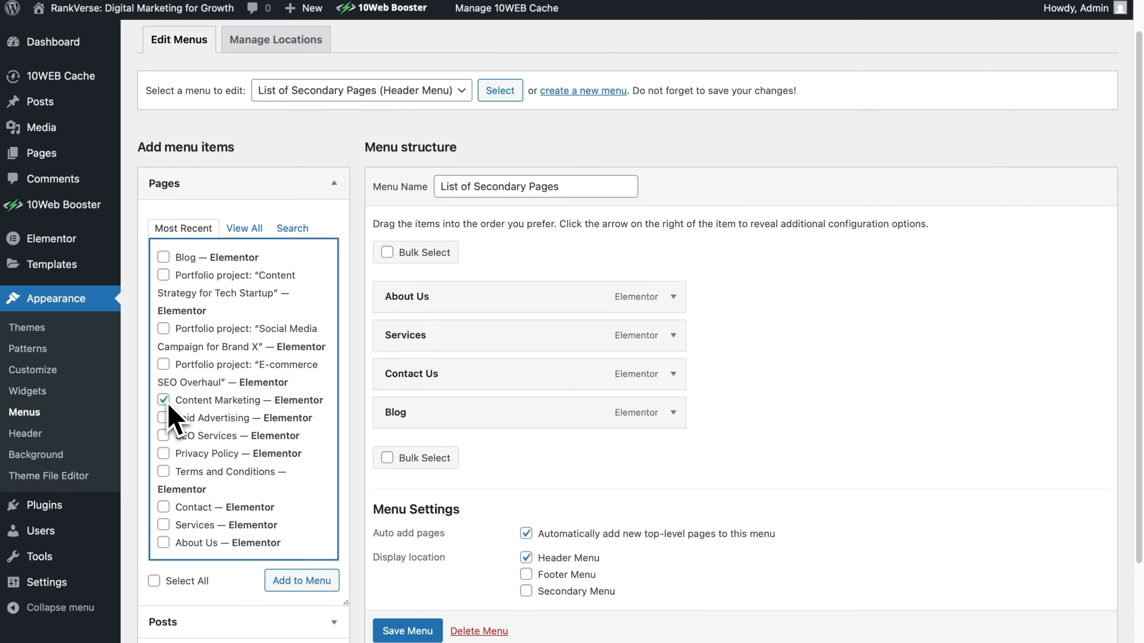
{"action": "left_click", "coordinate": [162, 418]}
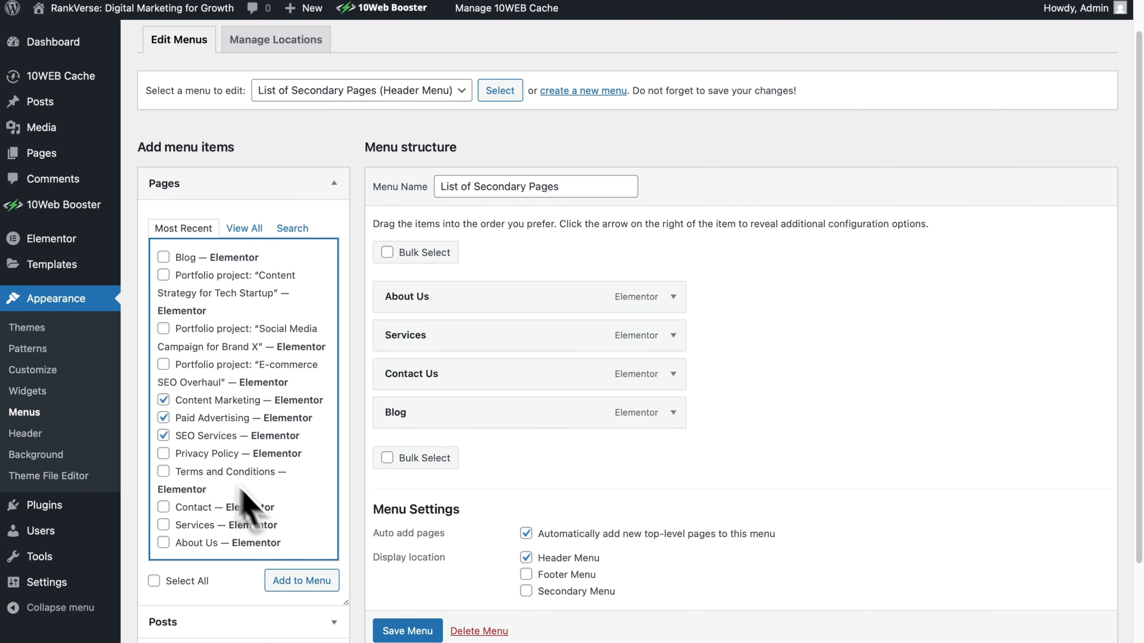
{"action": "left_click", "coordinate": [298, 580]}
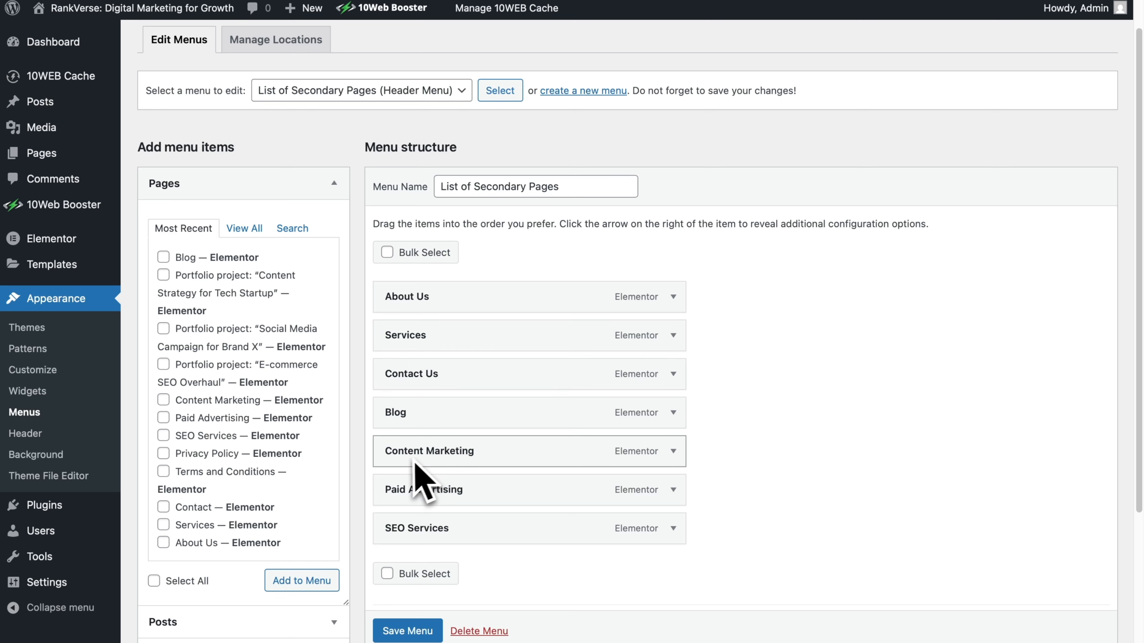
Nest Content Marketing, Paid Advertising and SEO Services under the Services menu item, and check the Services submenu on the live site.
{"action": "left_click_drag", "start_coordinate": [408, 466], "coordinate": [431, 382]}
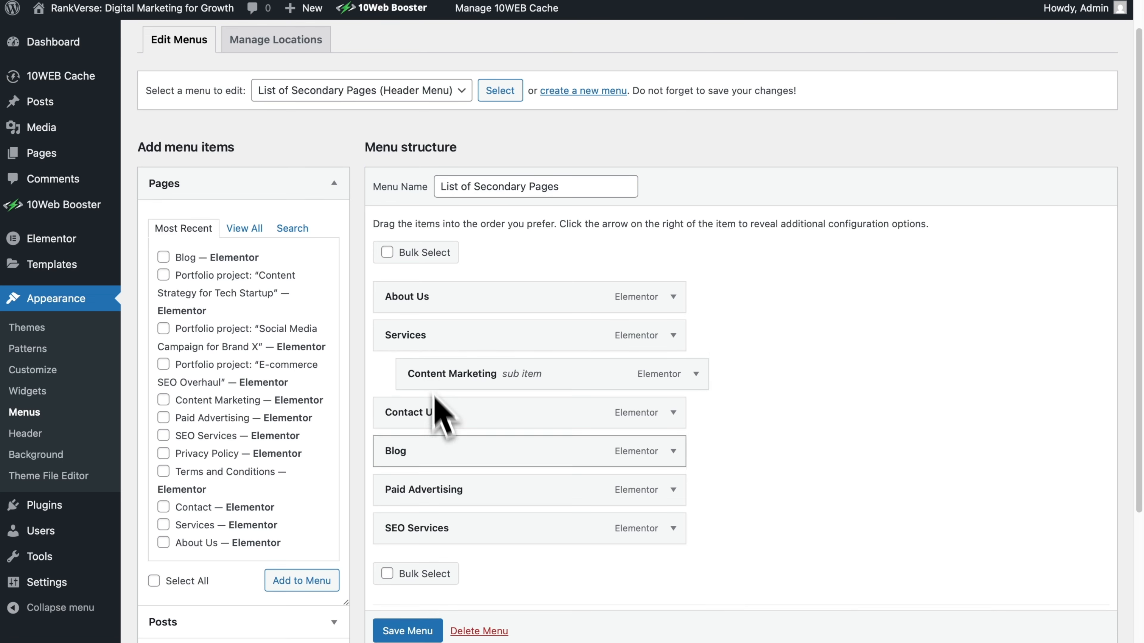
{"action": "left_click_drag", "start_coordinate": [423, 493], "coordinate": [448, 411]}
{"action": "left_click_drag", "start_coordinate": [424, 528], "coordinate": [449, 460]}
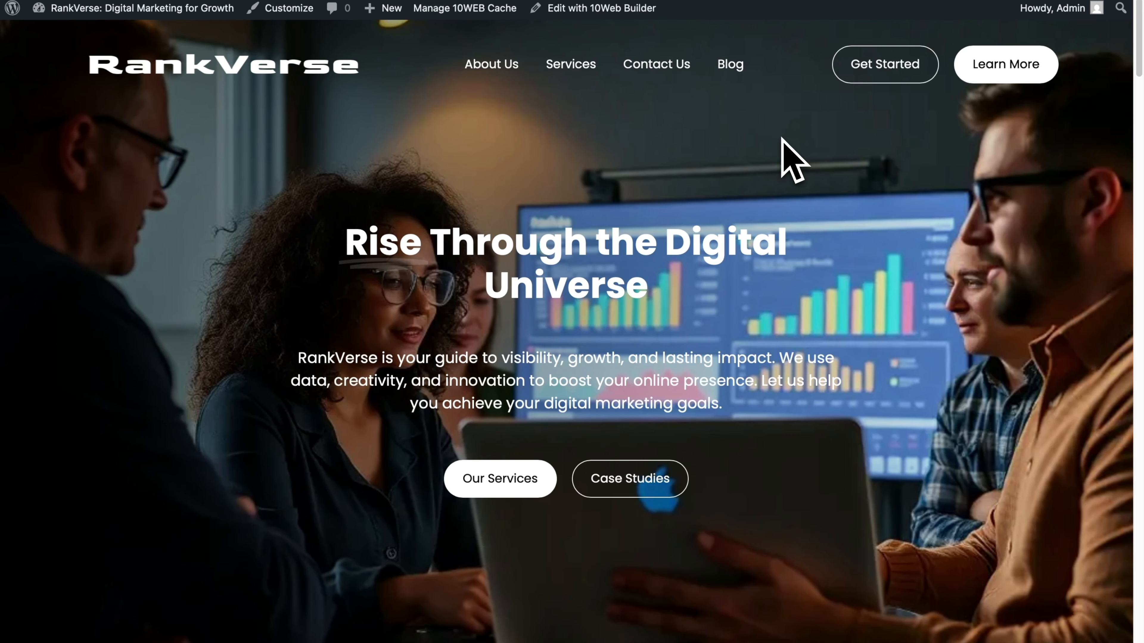
{"action": "mouse_move", "coordinate": [570, 65]}
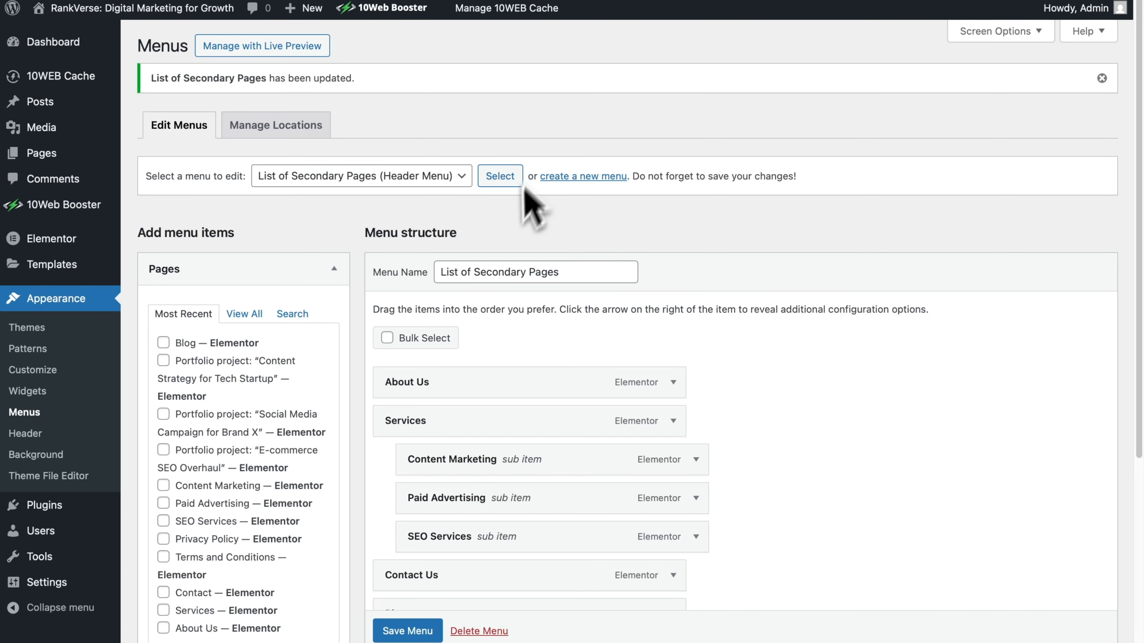
Remove the Services page item from the "List of Secondary Pages" menu.
{"action": "scroll", "coordinate": [485, 279], "scroll_direction": "down", "scroll_amount": 5}
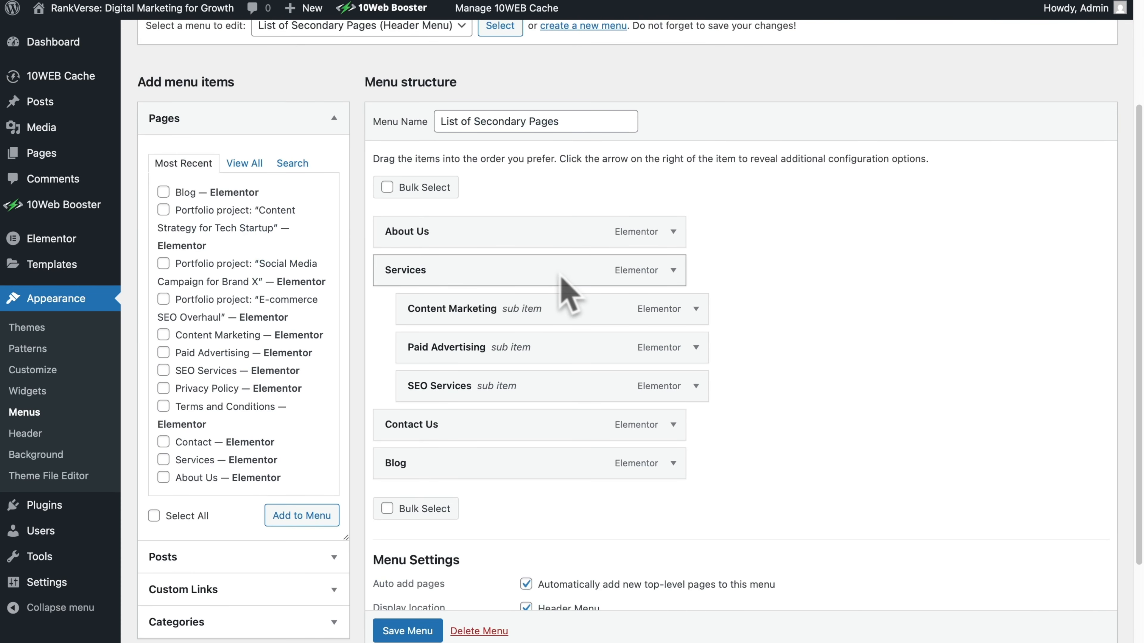
{"action": "left_click", "coordinate": [674, 272]}
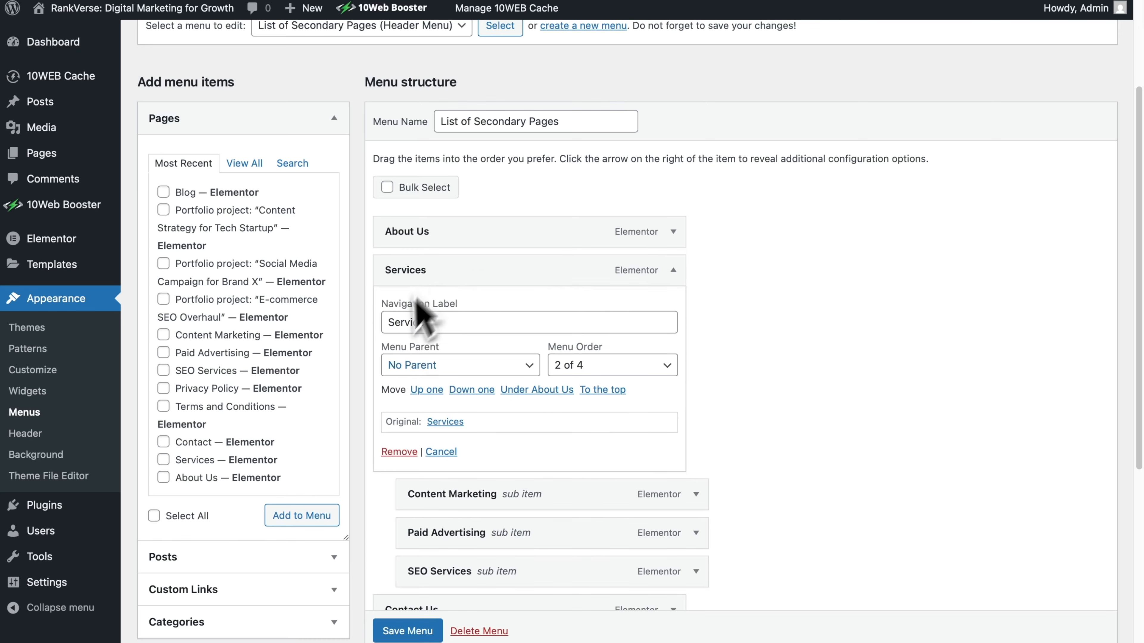
{"action": "left_click", "coordinate": [399, 452]}
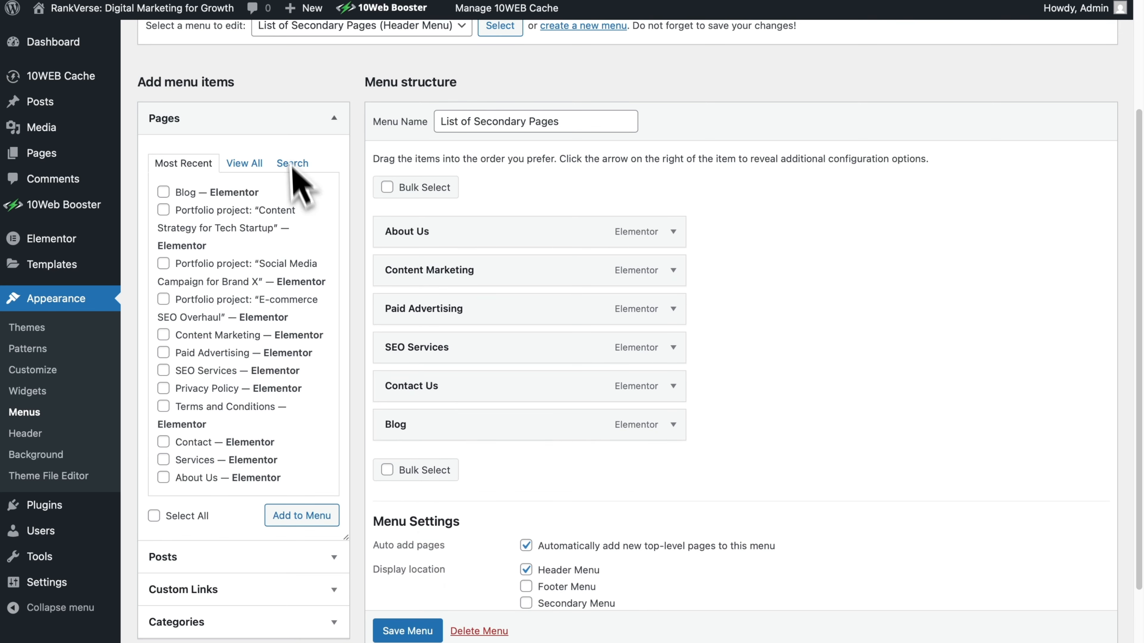
Add a "Services" custom link with URL # to the menu and move it up to act as parent of the service pages.
{"action": "left_click", "coordinate": [336, 120]}
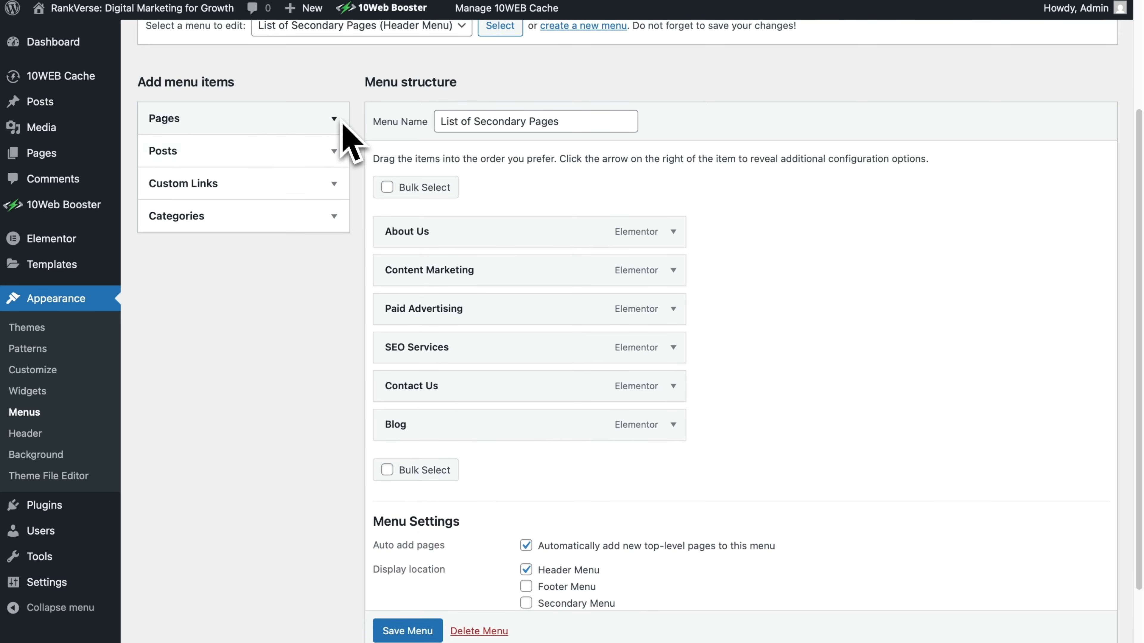
{"action": "left_click", "coordinate": [334, 183]}
{"action": "left_click", "coordinate": [266, 233]}
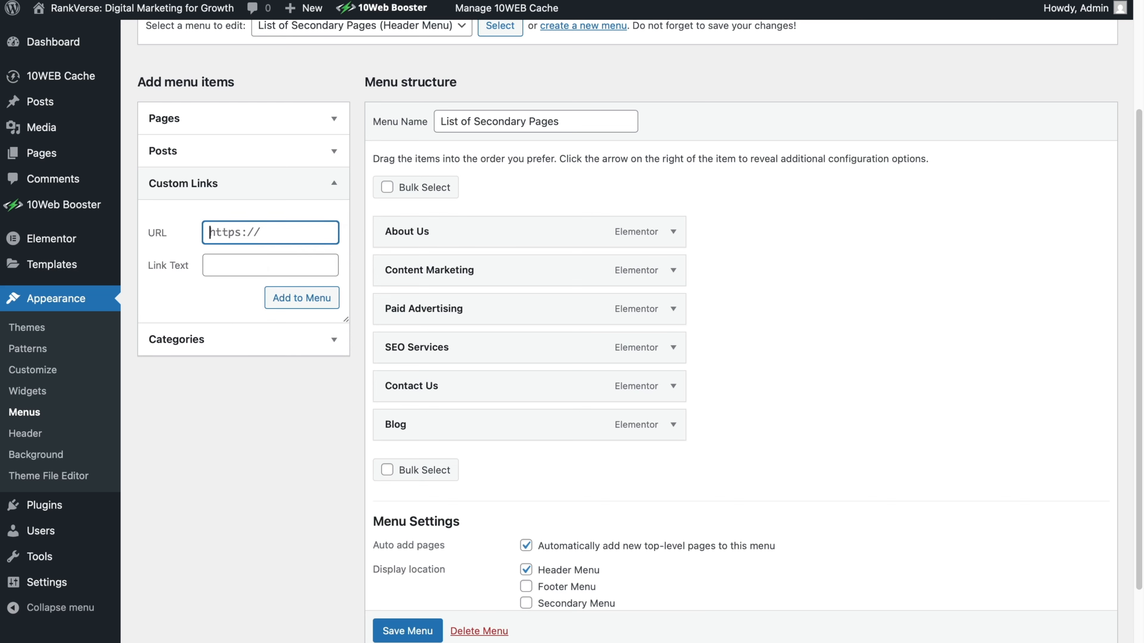
{"action": "left_click", "coordinate": [243, 265]}
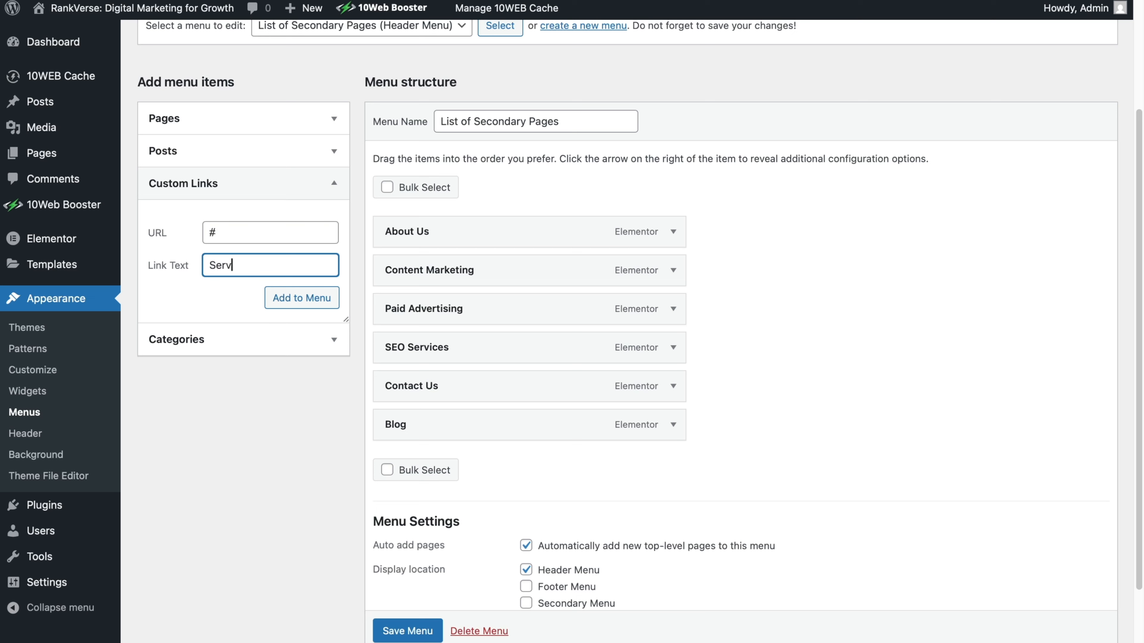
{"action": "left_click", "coordinate": [304, 303]}
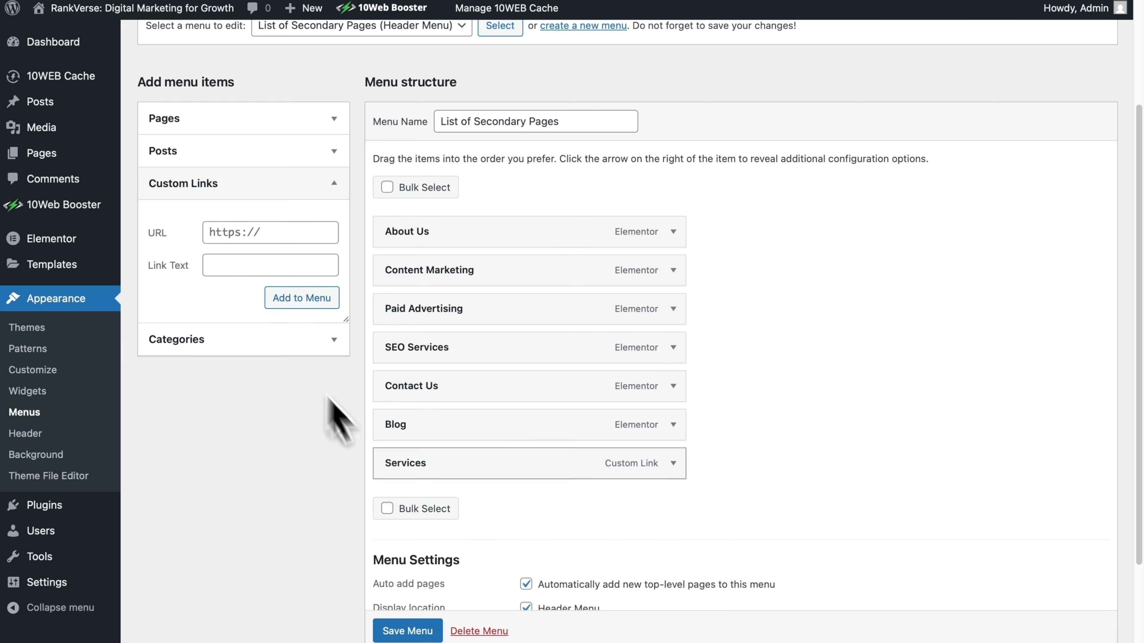
{"action": "left_click_drag", "start_coordinate": [417, 469], "coordinate": [442, 392]}
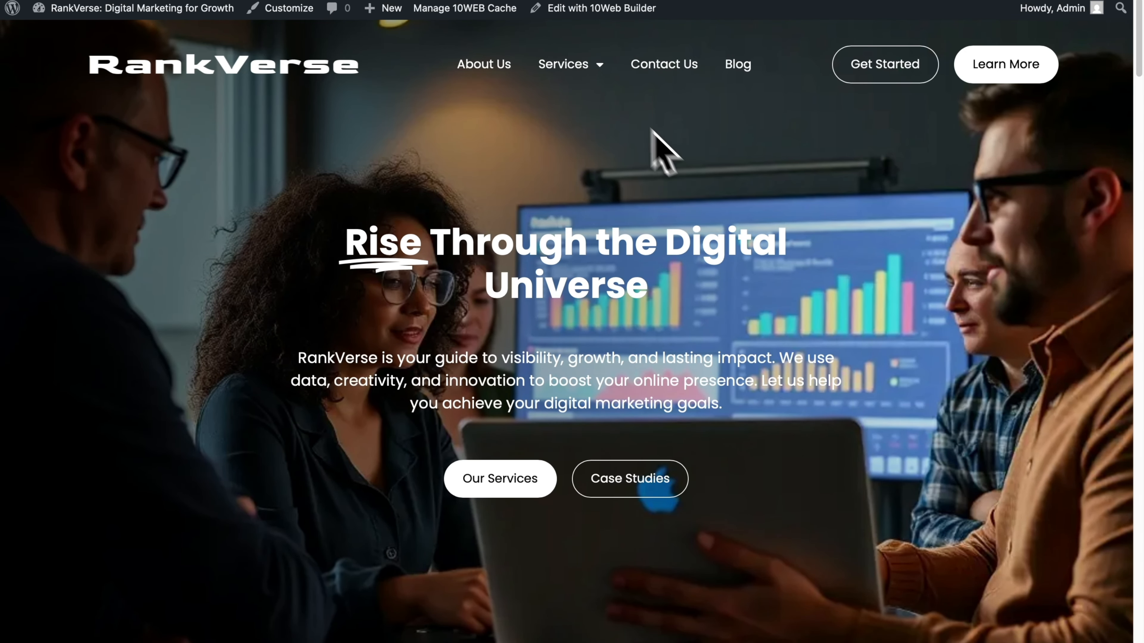
On the live site, test the Services item and its dropdown, and try the Contact Us and site logo links.
{"action": "left_click", "coordinate": [569, 66]}
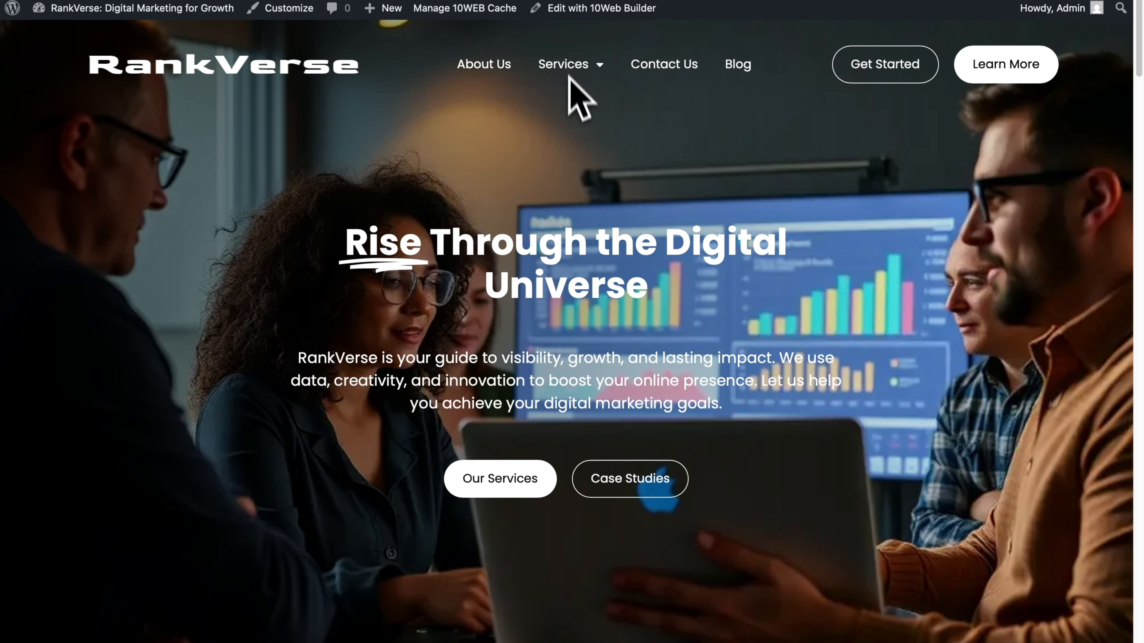
{"action": "left_click", "coordinate": [565, 64]}
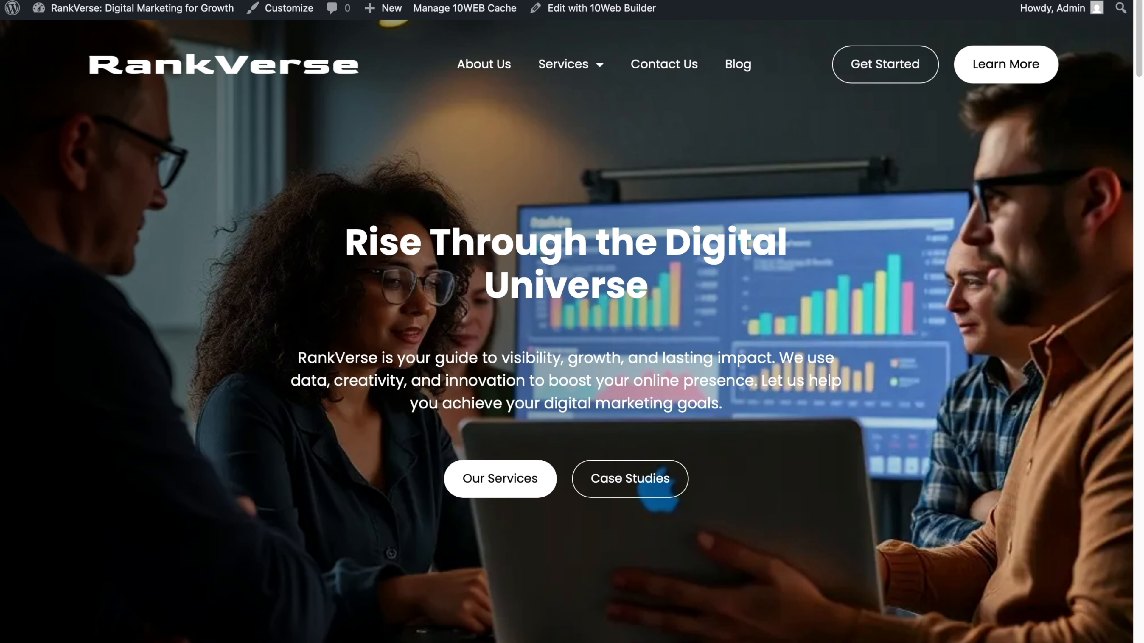
{"action": "mouse_move", "coordinate": [603, 85]}
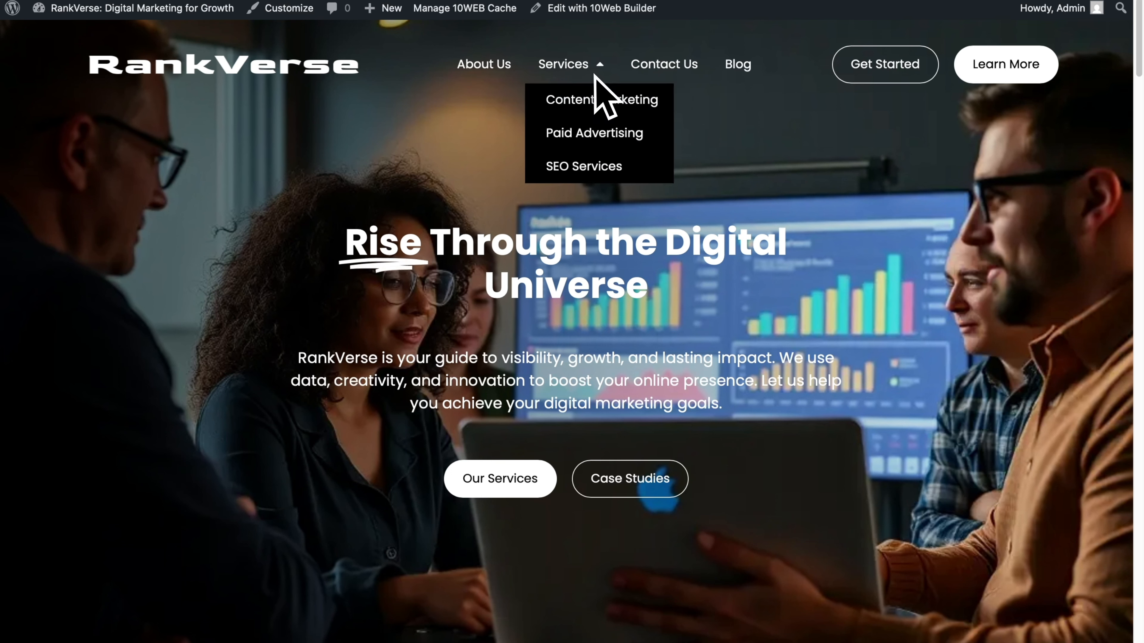
{"action": "left_click", "coordinate": [668, 66]}
{"action": "left_click", "coordinate": [156, 65]}
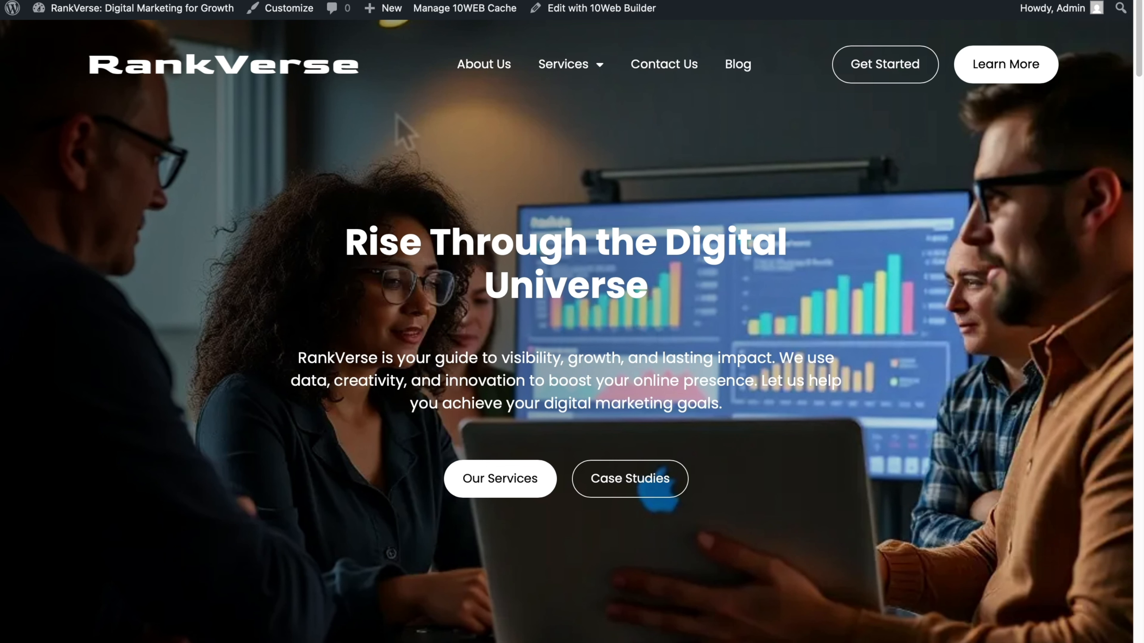
Create a new template of type Header named "Inner Pages Header".
{"action": "left_click", "coordinate": [611, 383]}
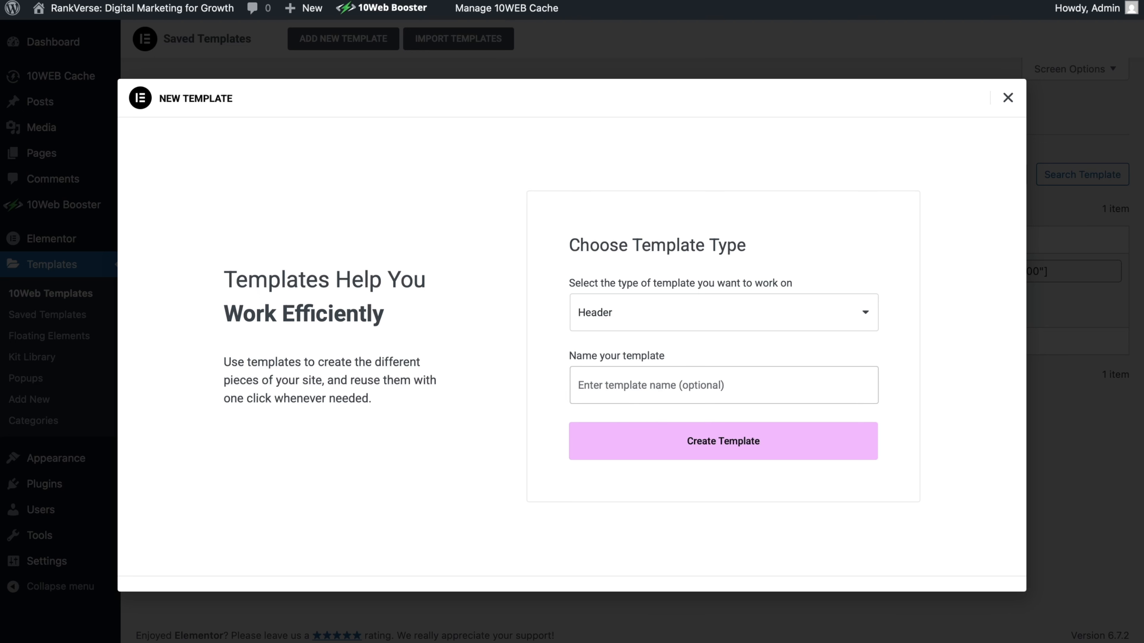
{"action": "type", "text": "l"}
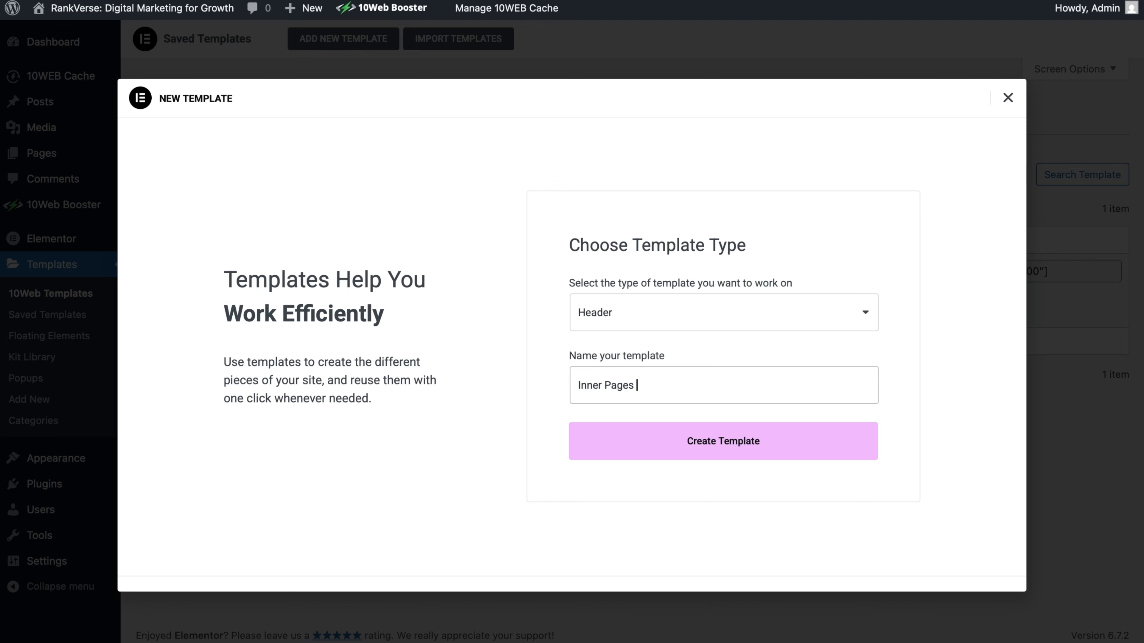
{"action": "left_click", "coordinate": [738, 463]}
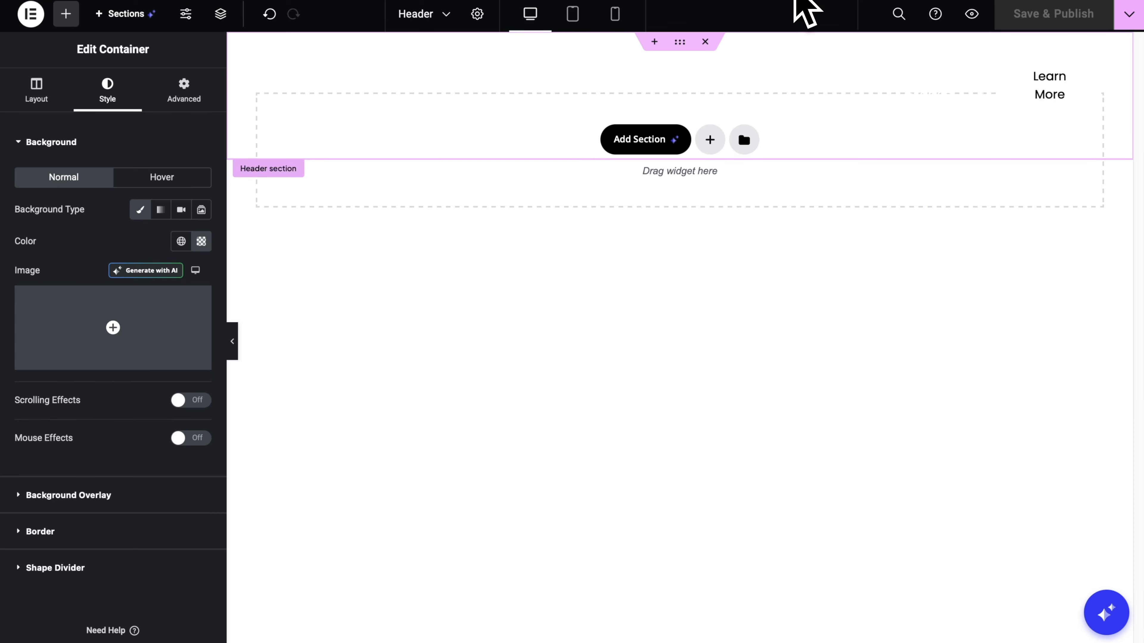
Copy the top-level Header container from the existing Header template and paste it into the Inner Pages Header template.
{"action": "left_click", "coordinate": [221, 14]}
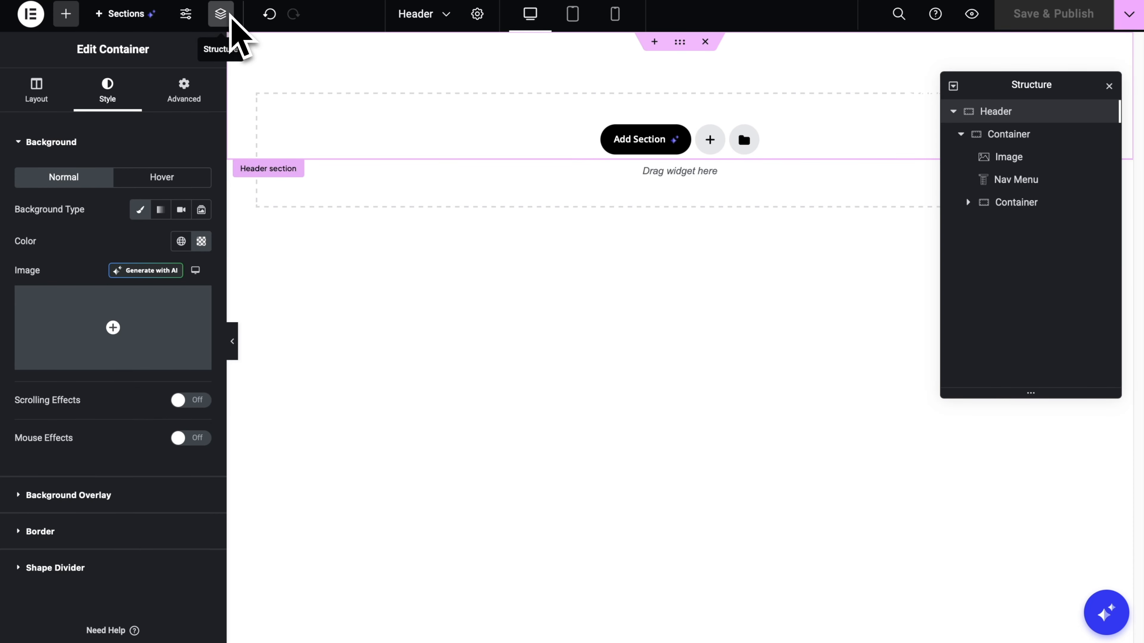
{"action": "right_click", "coordinate": [993, 113]}
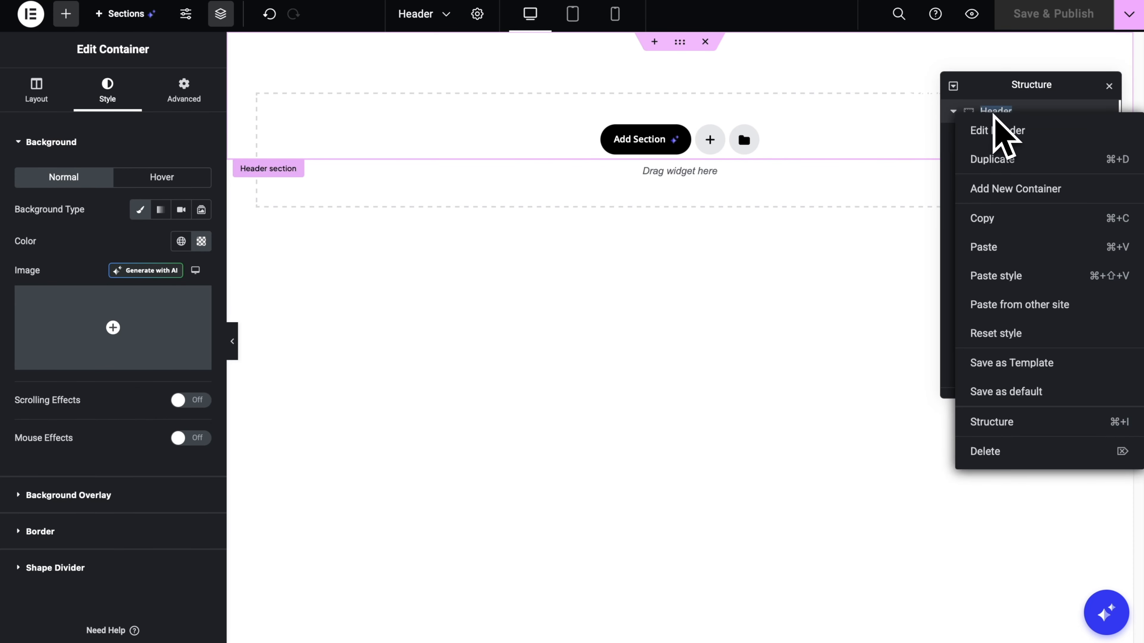
{"action": "left_click", "coordinate": [991, 218]}
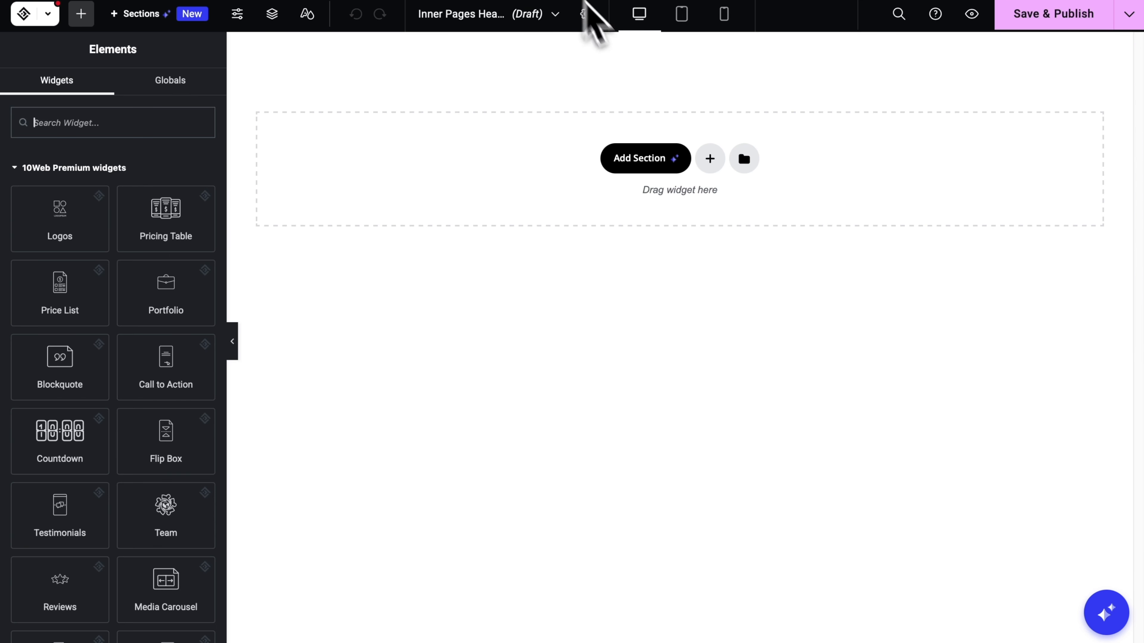
{"action": "right_click", "coordinate": [705, 156]}
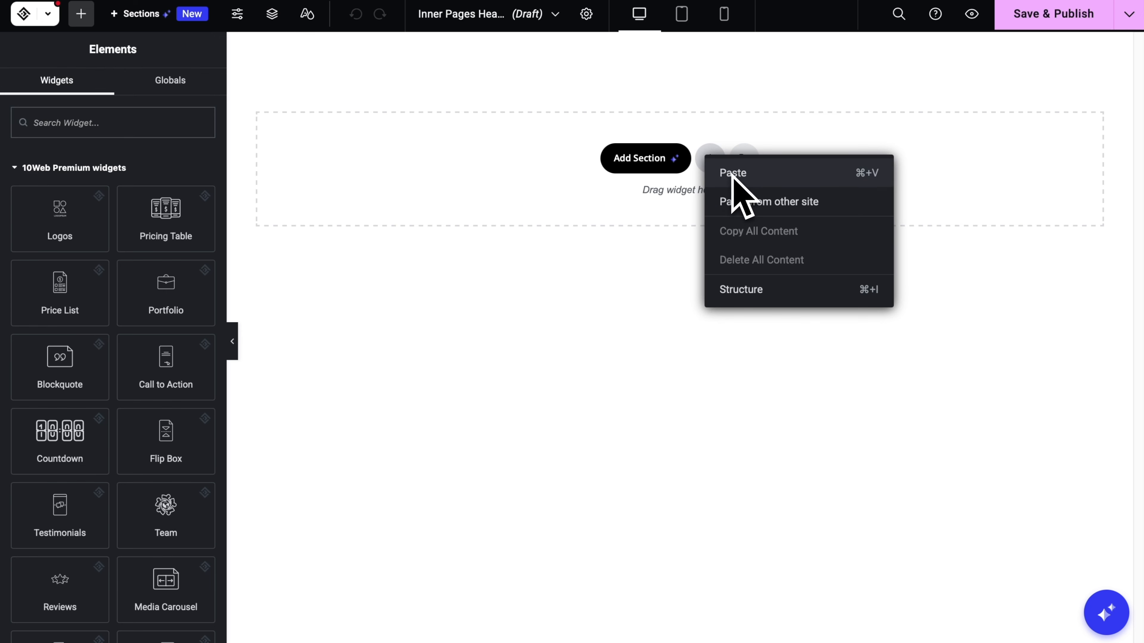
{"action": "left_click", "coordinate": [733, 175]}
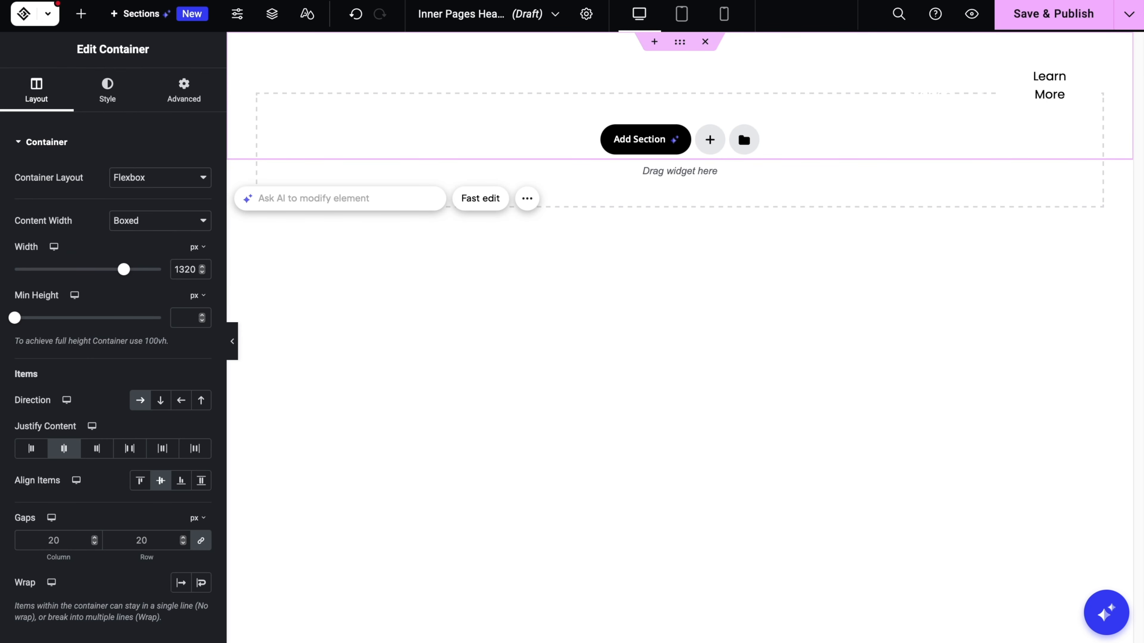
Give the container nested inside the pasted Header a solid #000000 background and publish the Inner Pages Header template.
{"action": "left_click", "coordinate": [272, 14]}
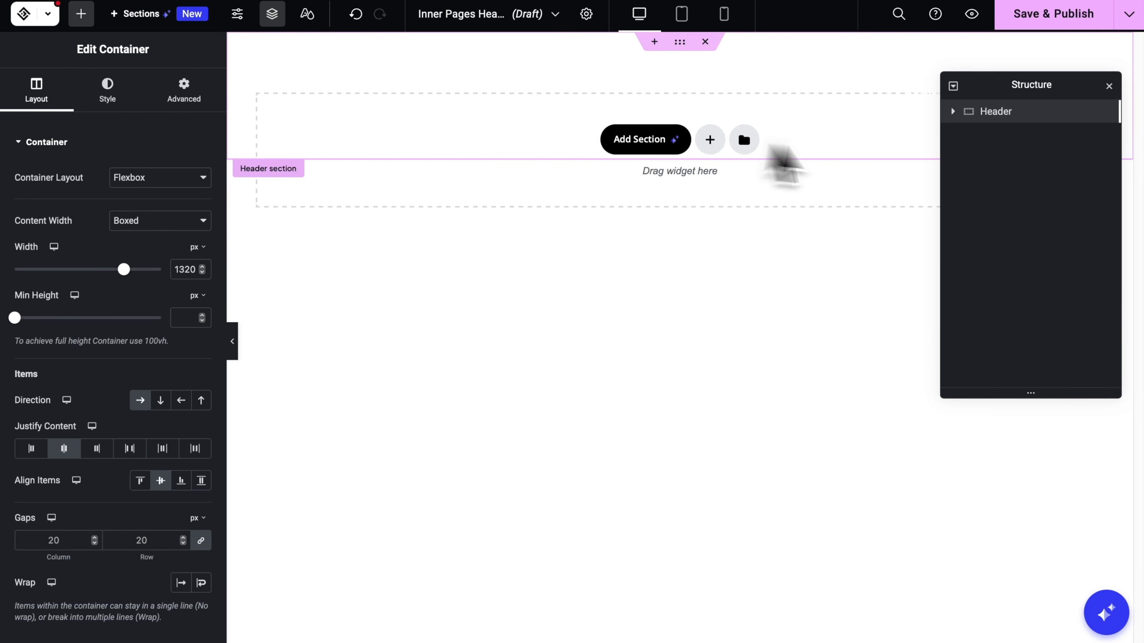
{"action": "left_click", "coordinate": [952, 112]}
{"action": "left_click", "coordinate": [1008, 134]}
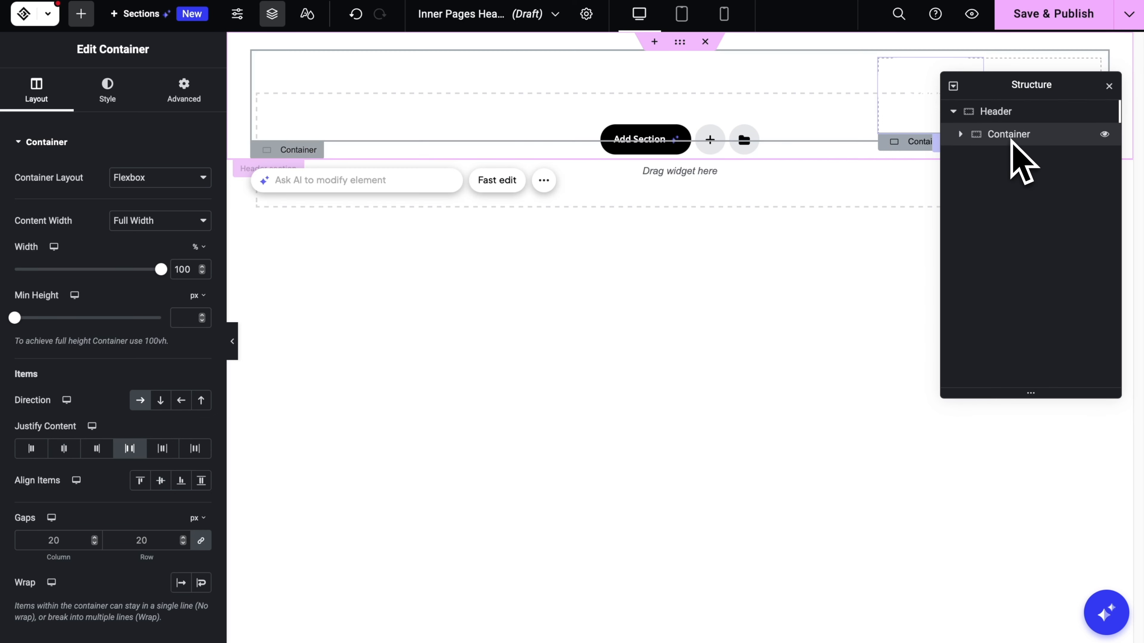
{"action": "left_click", "coordinate": [110, 93]}
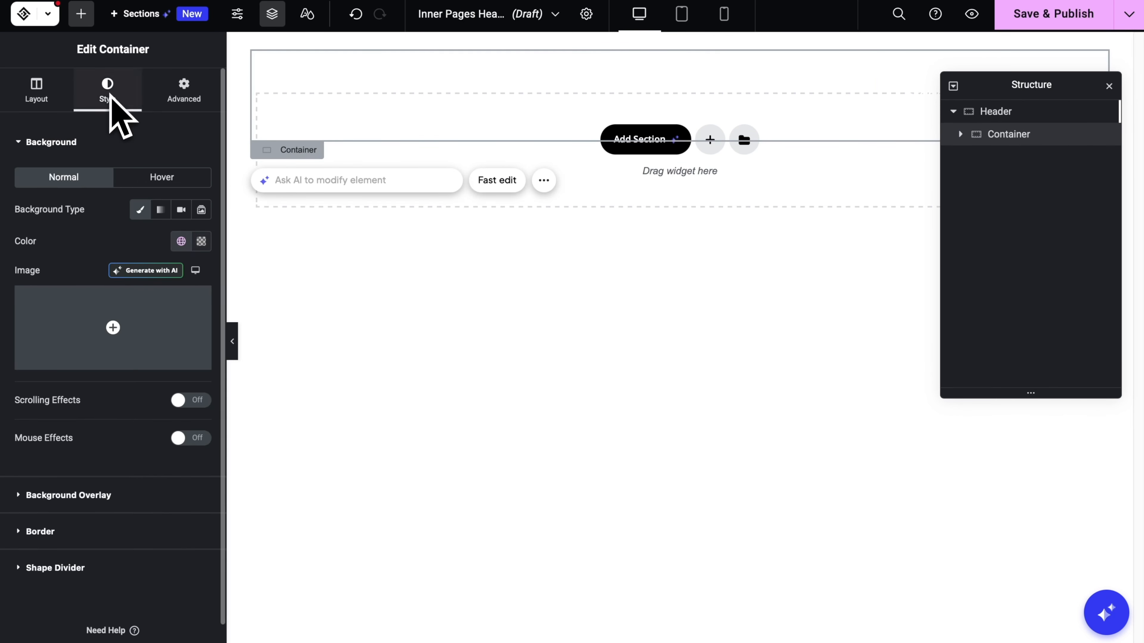
{"action": "left_click", "coordinate": [202, 241]}
{"action": "left_click", "coordinate": [237, 439]}
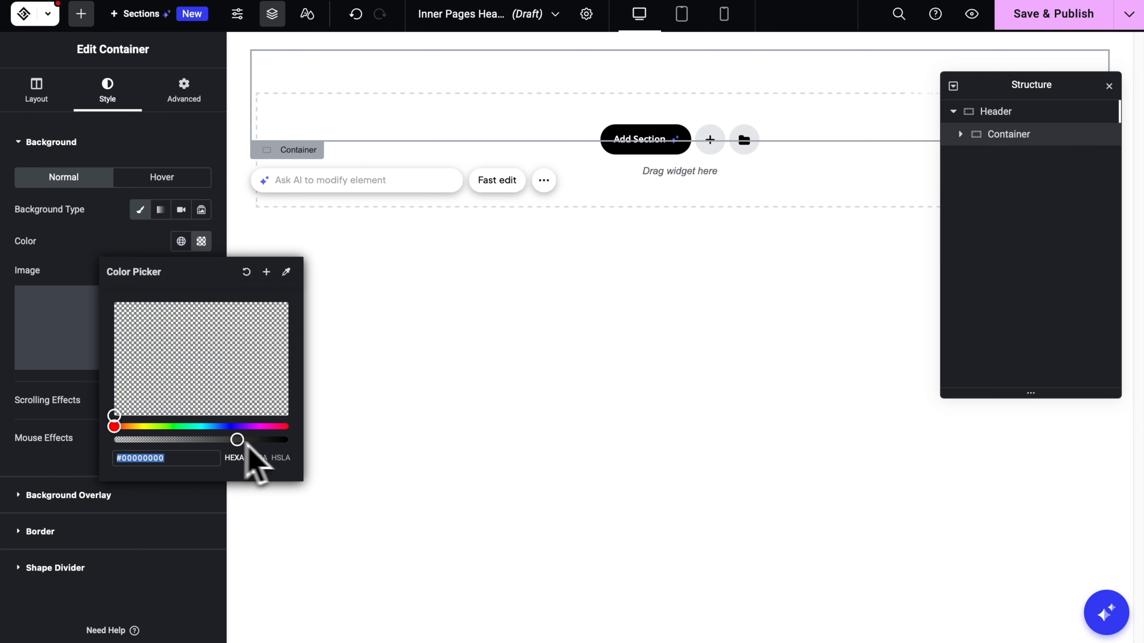
{"action": "left_click_drag", "start_coordinate": [239, 441], "coordinate": [293, 440]}
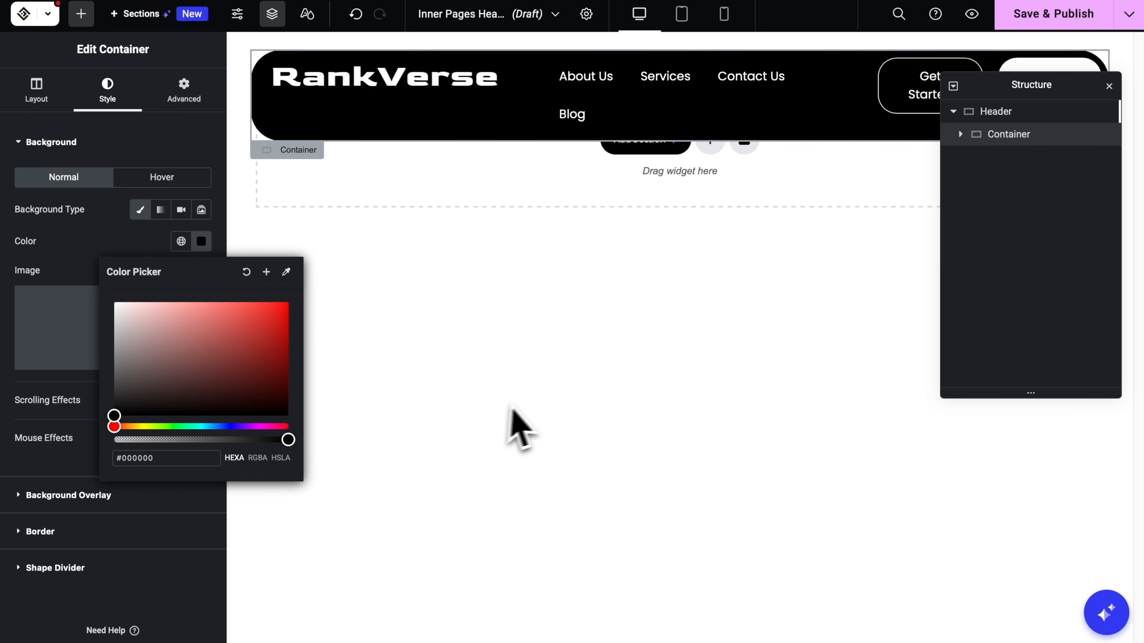
{"action": "left_click", "coordinate": [1039, 19]}
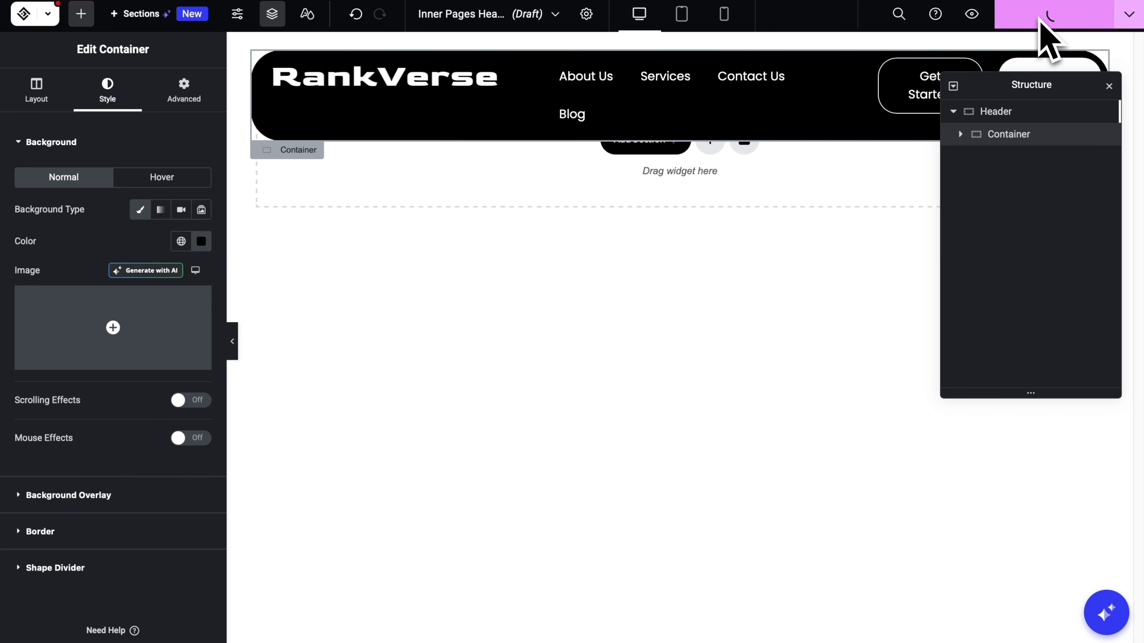
{"action": "left_click", "coordinate": [1108, 85]}
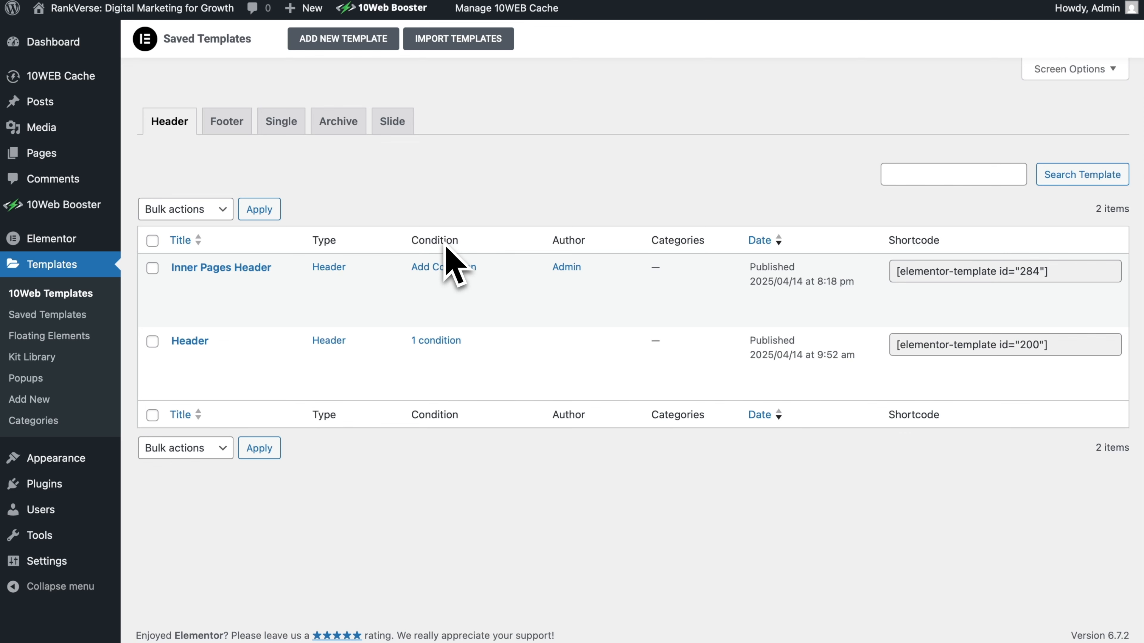
Try restricting the original Header template's display condition to Include, Singular, Page, Specific Pages with the Services page.
{"action": "left_click", "coordinate": [439, 341]}
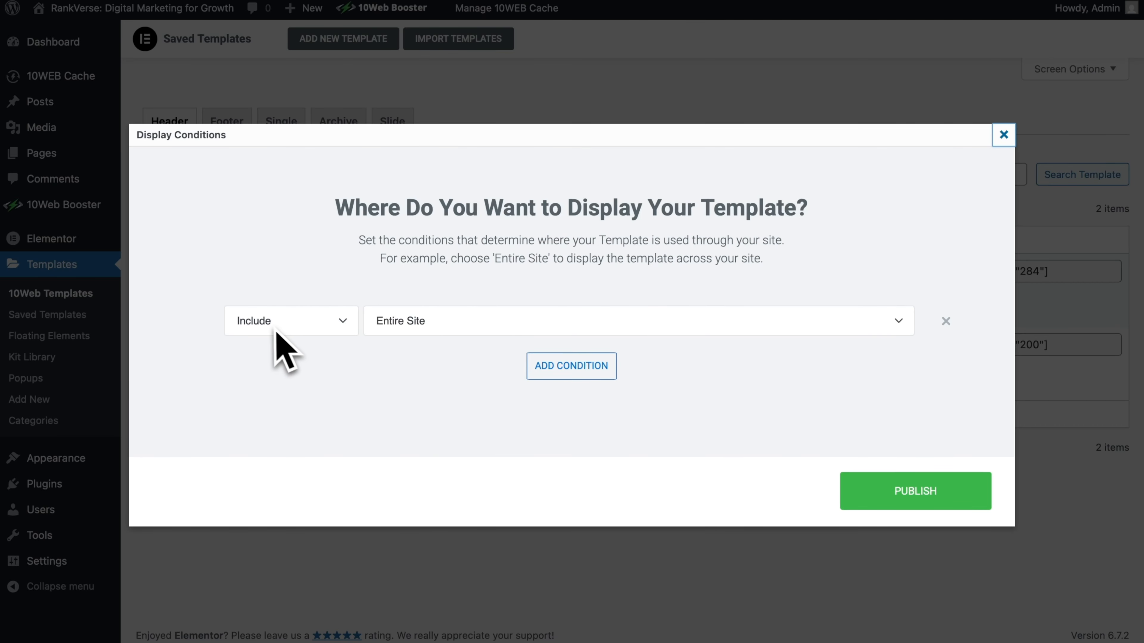
{"action": "left_click", "coordinate": [542, 324]}
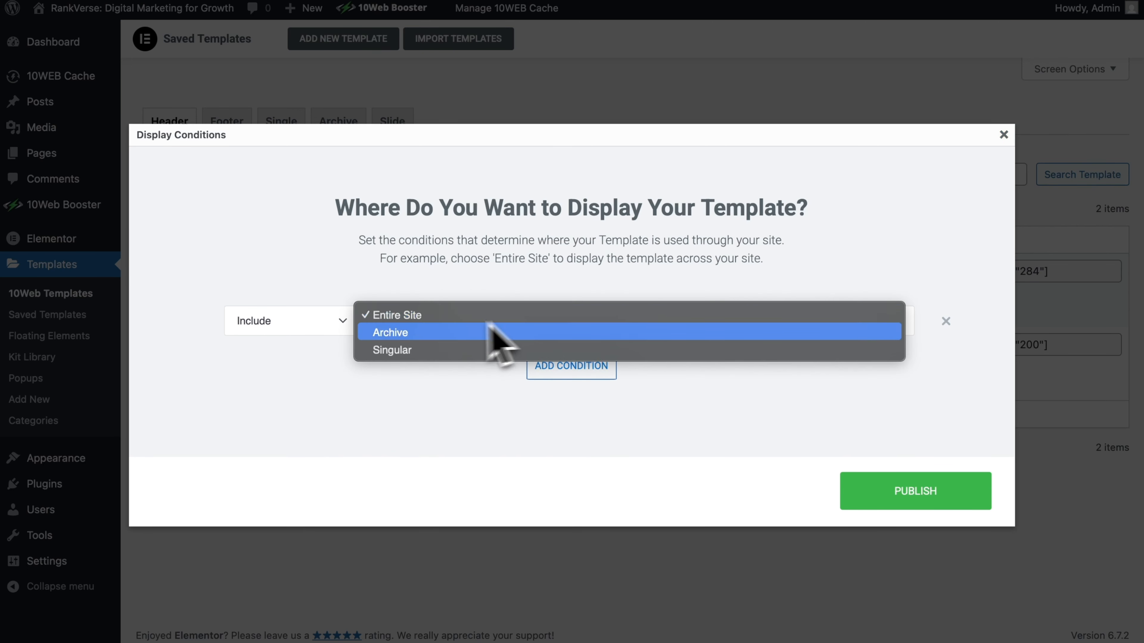
{"action": "left_click", "coordinate": [436, 349]}
{"action": "left_click", "coordinate": [684, 332]}
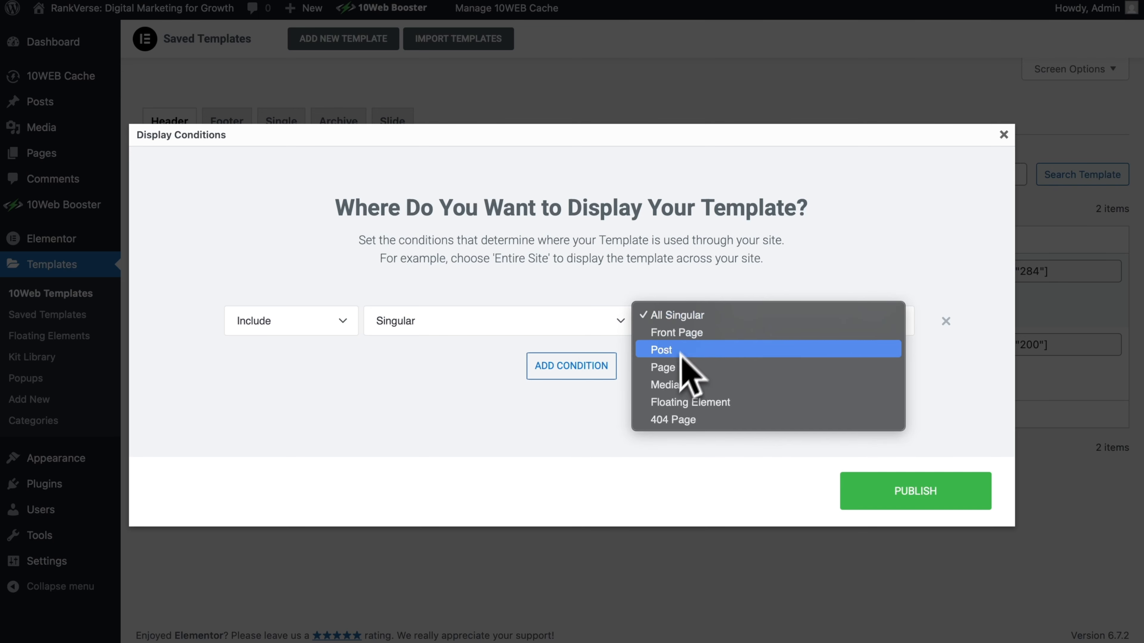
{"action": "left_click", "coordinate": [676, 369]}
{"action": "left_click", "coordinate": [770, 332]}
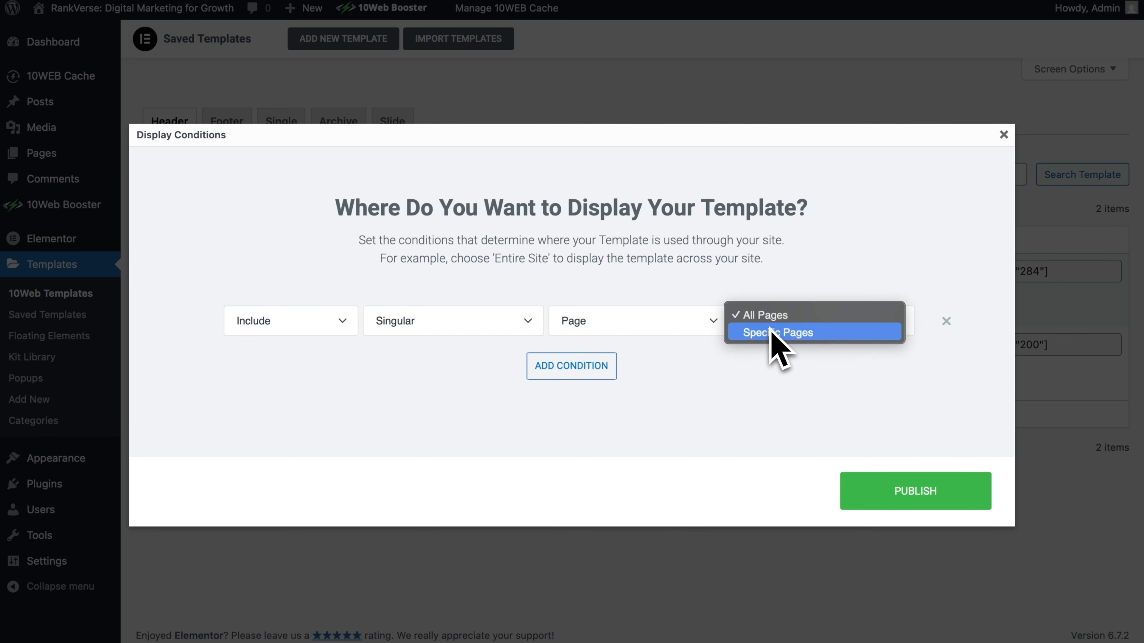
{"action": "left_click", "coordinate": [771, 333]}
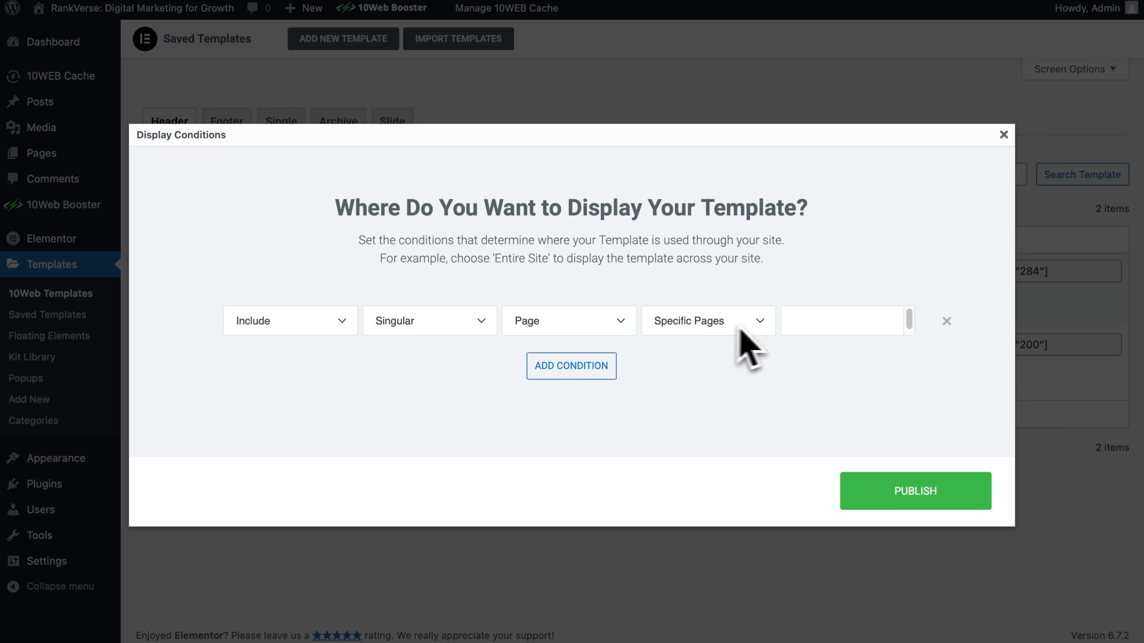
{"action": "left_click", "coordinate": [809, 328]}
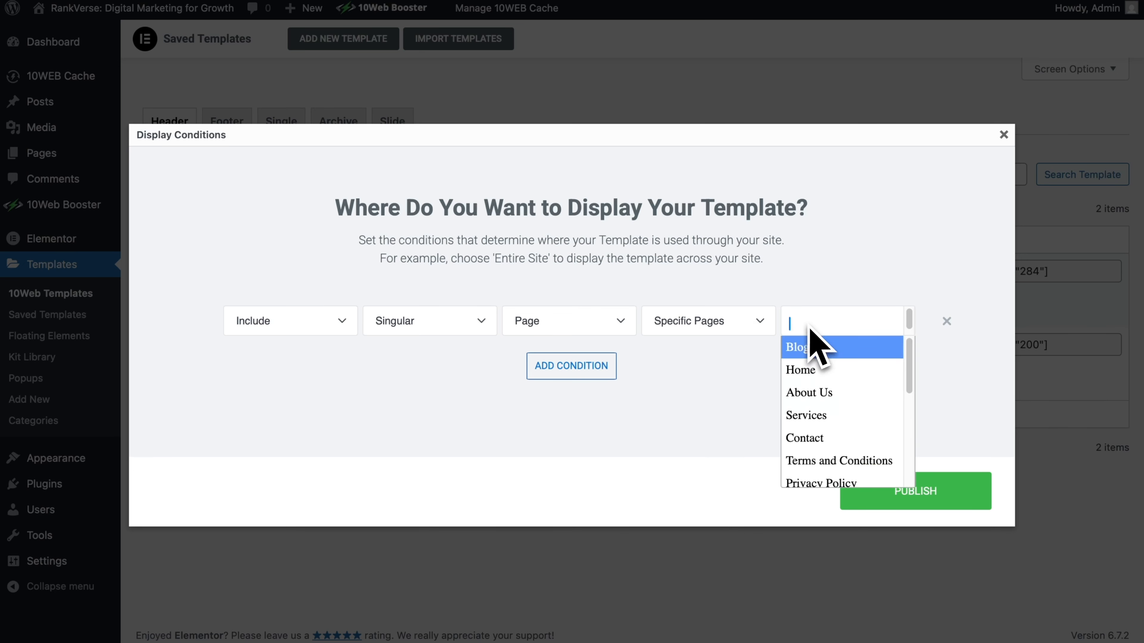
{"action": "left_click", "coordinate": [808, 415]}
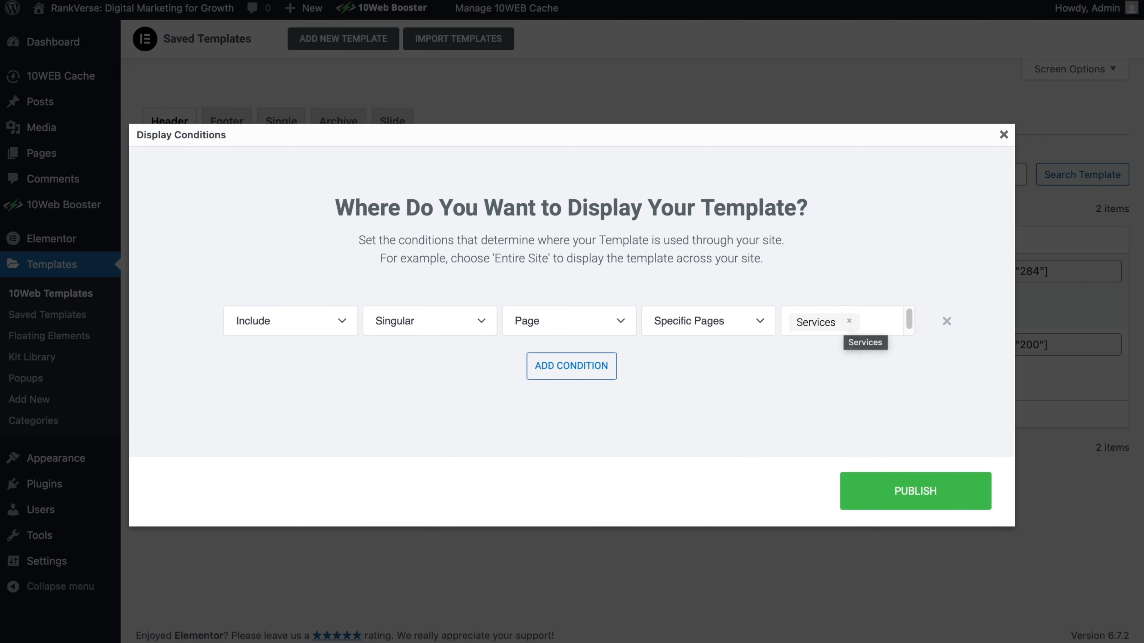
Delete the Services page display condition from the original Header template and confirm its removal.
{"action": "left_click", "coordinate": [848, 321]}
{"action": "left_click", "coordinate": [946, 321]}
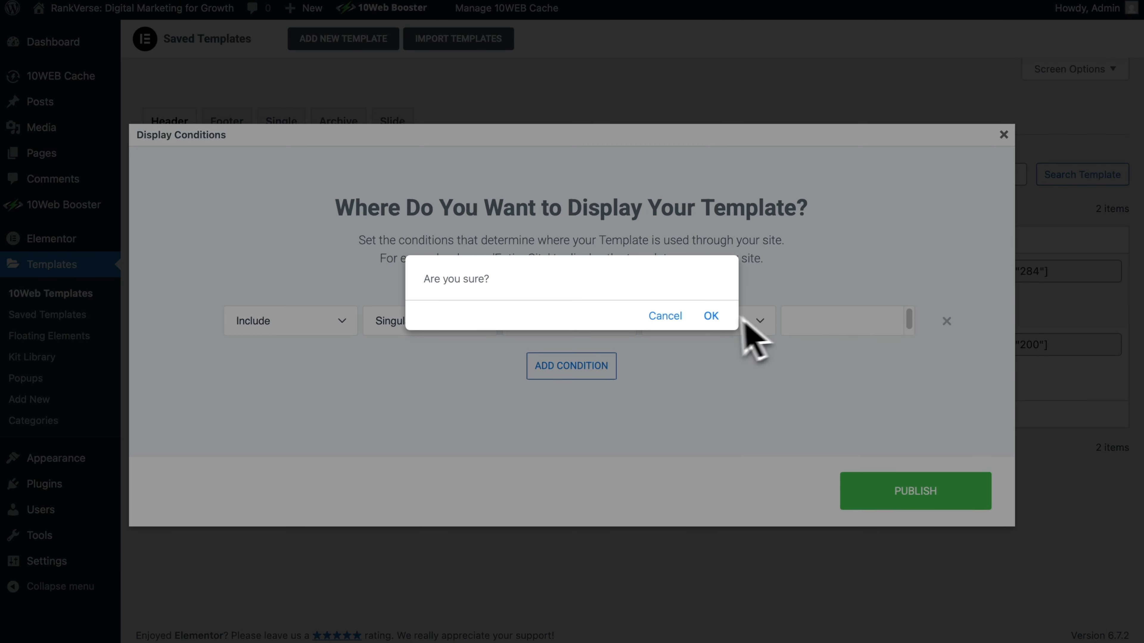
{"action": "left_click", "coordinate": [713, 317]}
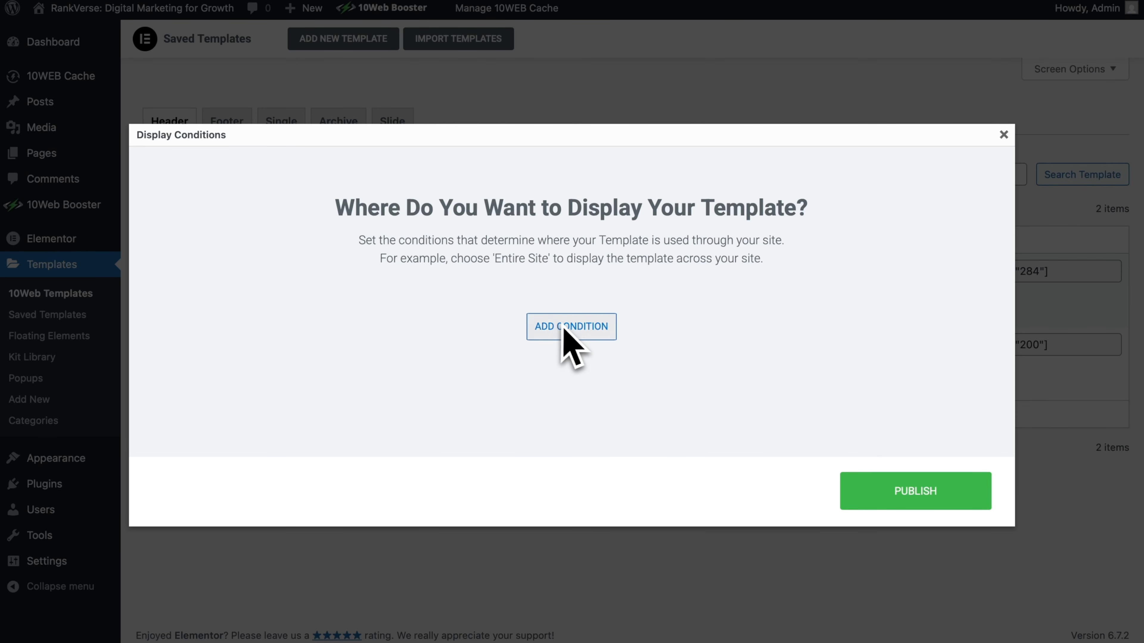
Add an Include, Singular, Front Page display condition to the original Header template and publish it.
{"action": "left_click", "coordinate": [567, 326]}
{"action": "left_click", "coordinate": [433, 328]}
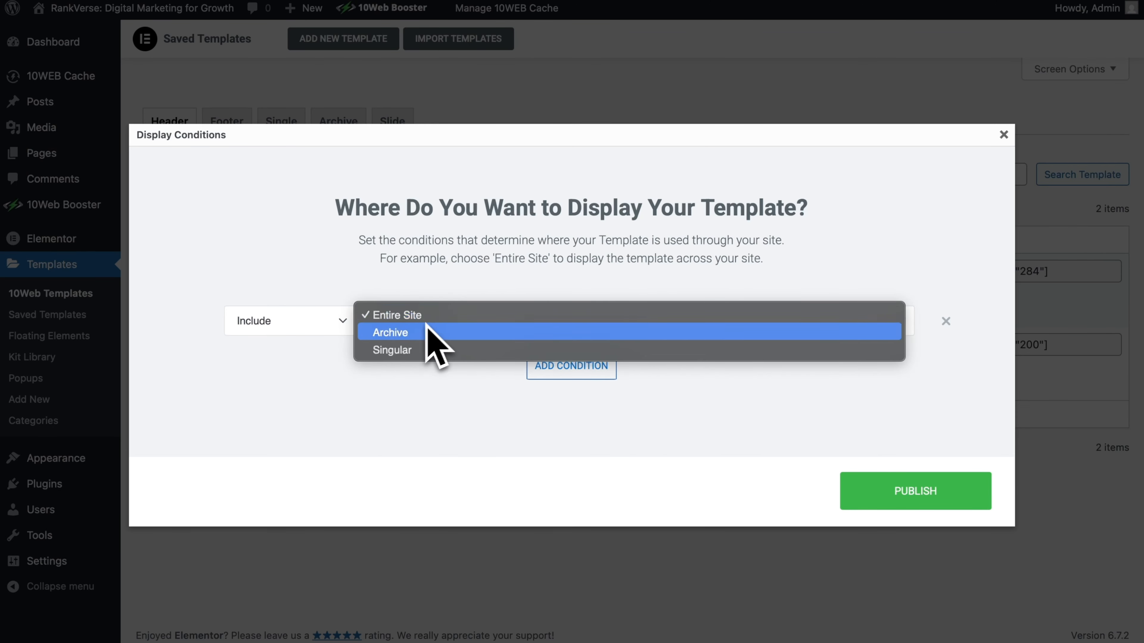
{"action": "left_click", "coordinate": [410, 351]}
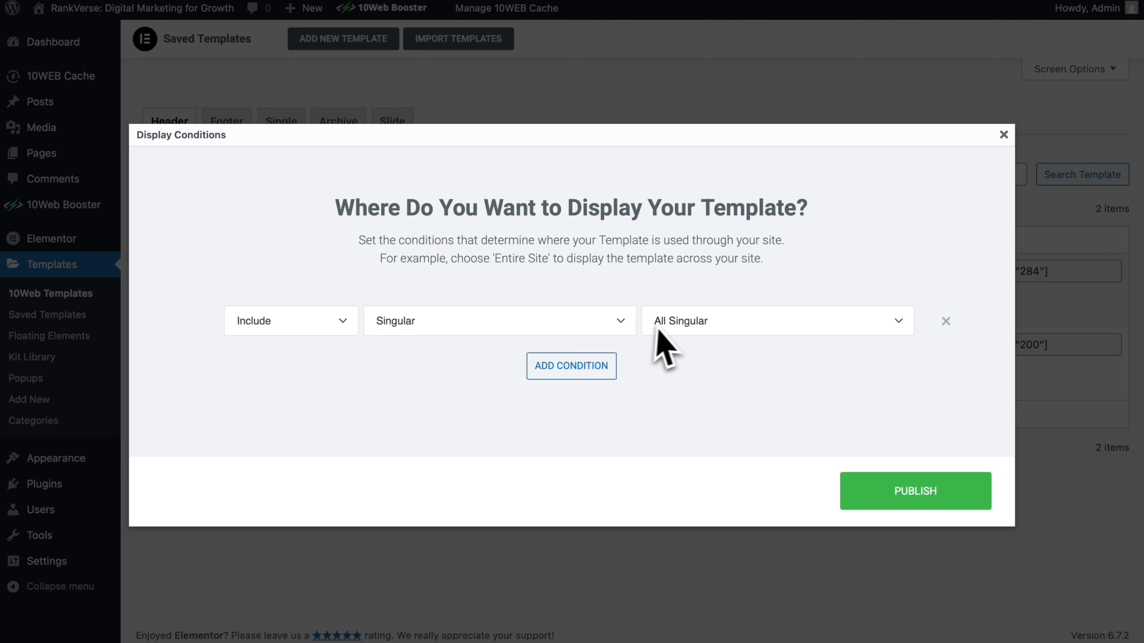
{"action": "left_click", "coordinate": [661, 328]}
{"action": "left_click", "coordinate": [671, 334]}
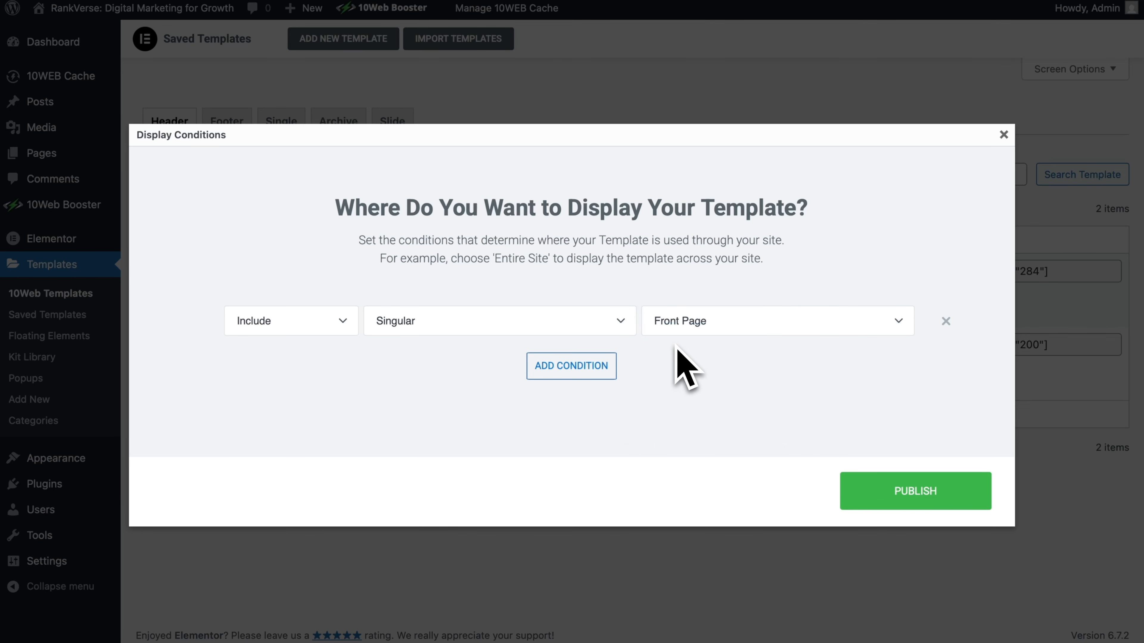
{"action": "left_click", "coordinate": [923, 488]}
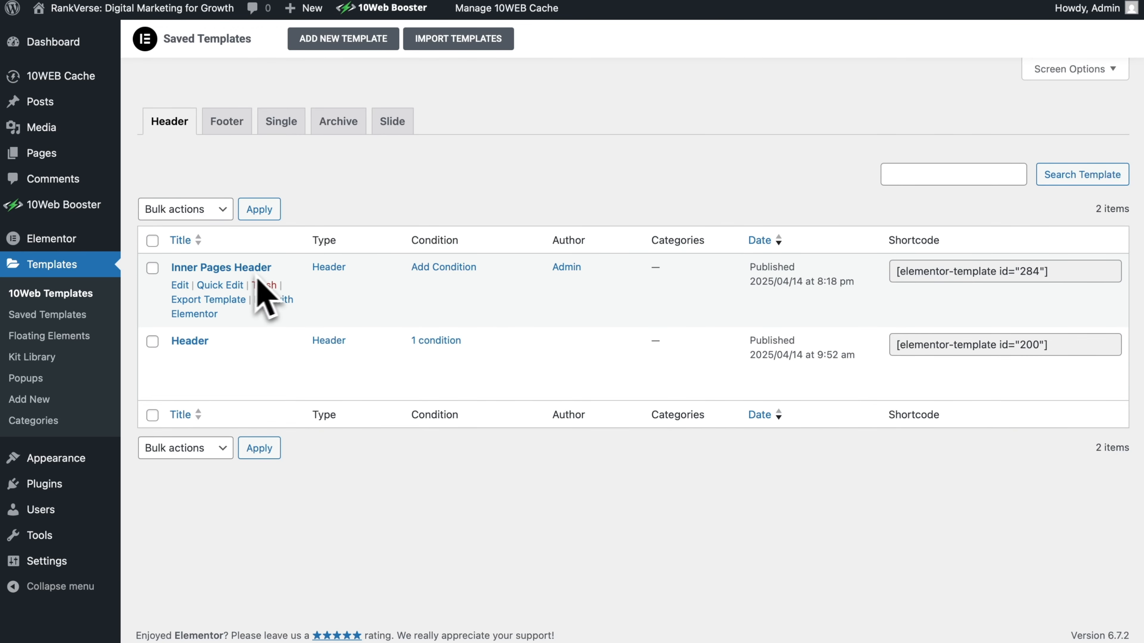
Publish the Inner Pages Header with two display conditions: Include Entire Site and Exclude Singular Front Page, and check the home page.
{"action": "left_click", "coordinate": [434, 270]}
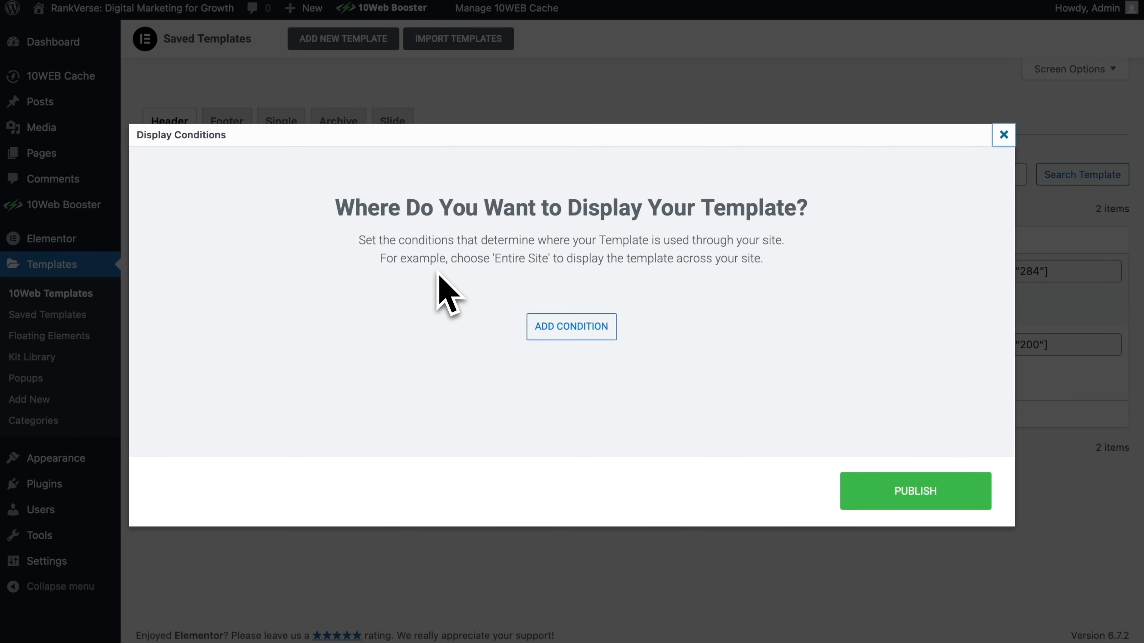
{"action": "left_click", "coordinate": [559, 322]}
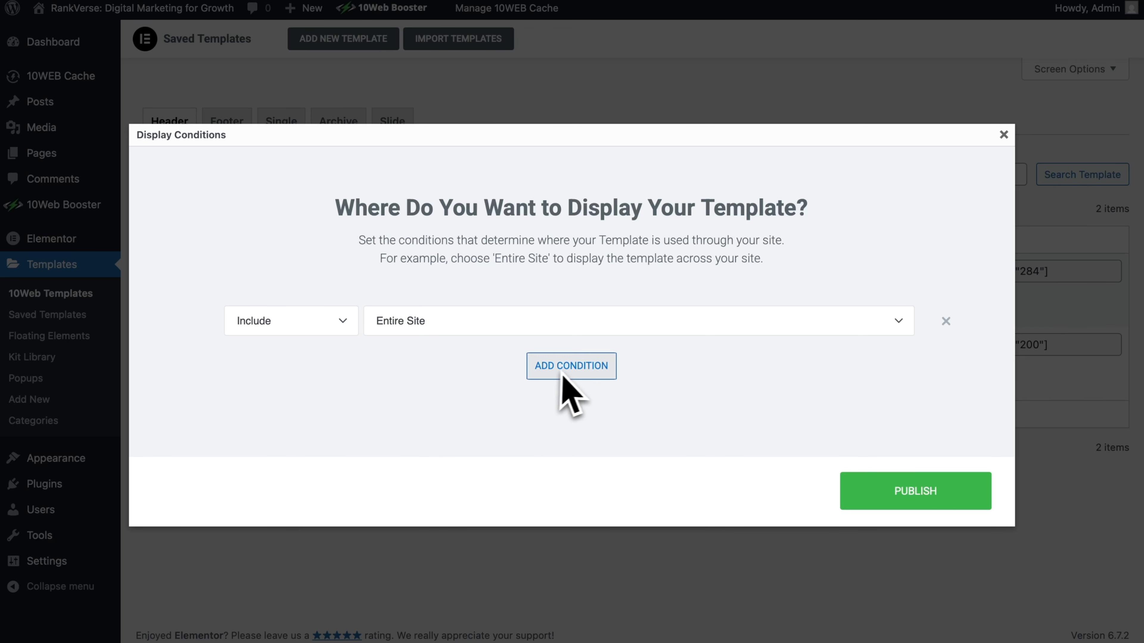
{"action": "left_click", "coordinate": [569, 374]}
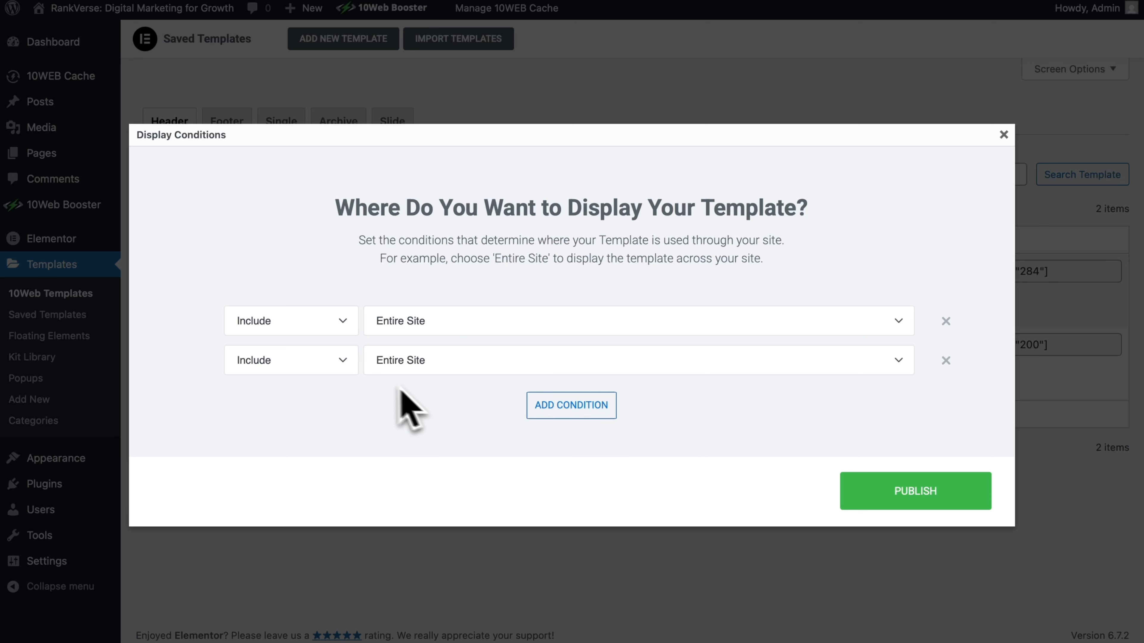
{"action": "left_click", "coordinate": [332, 363]}
{"action": "left_click", "coordinate": [261, 376]}
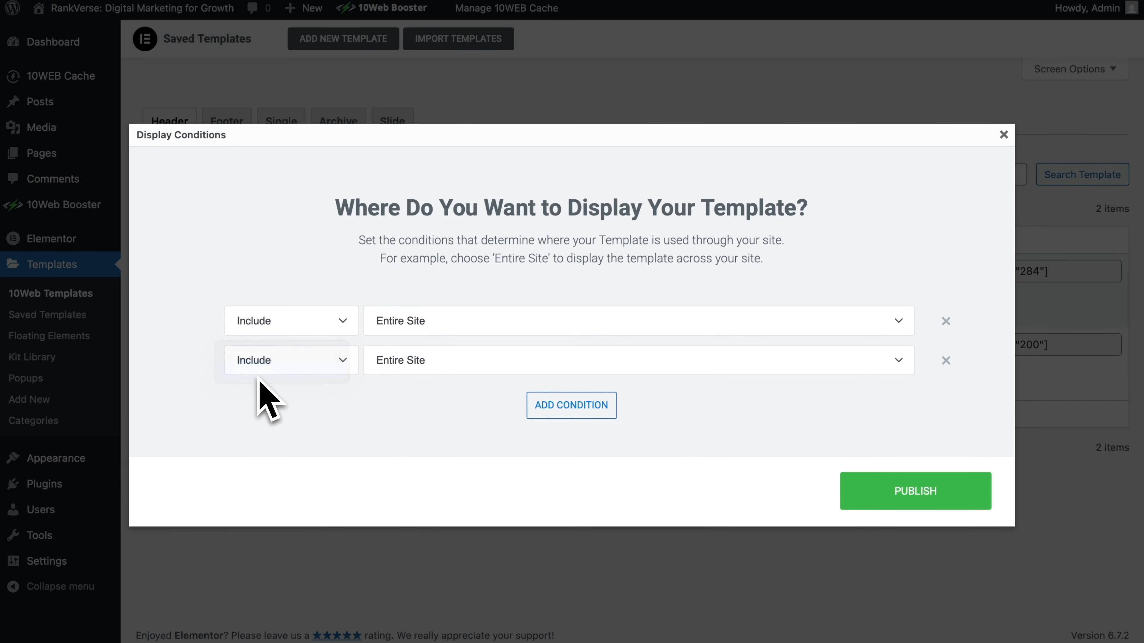
{"action": "left_click", "coordinate": [428, 368]}
{"action": "left_click", "coordinate": [399, 389]}
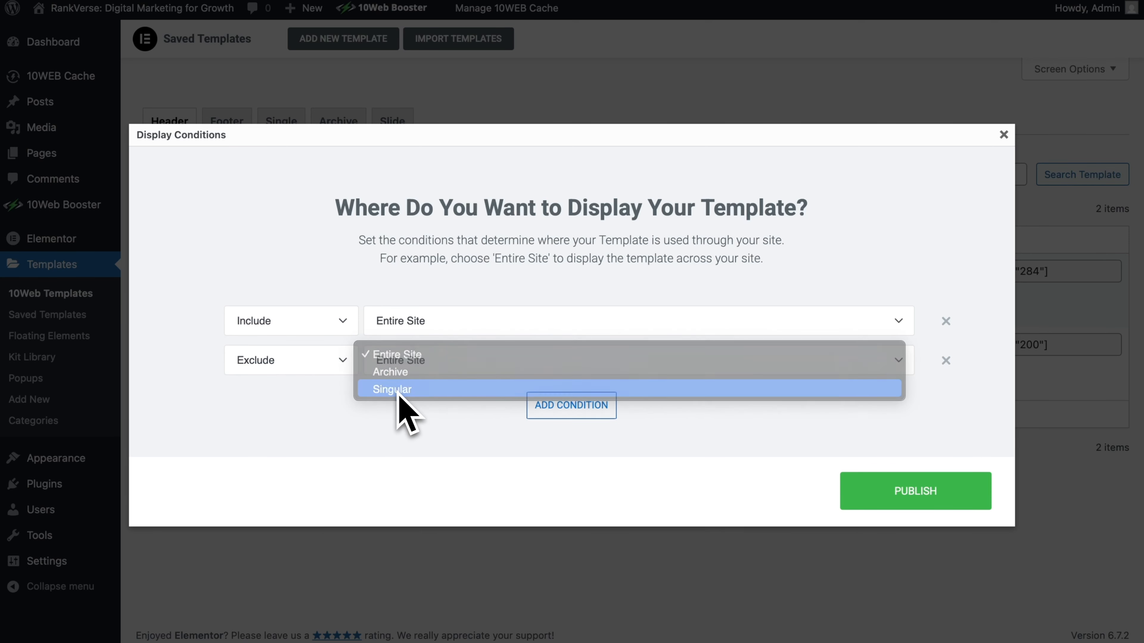
{"action": "left_click", "coordinate": [675, 361]}
{"action": "left_click", "coordinate": [676, 373]}
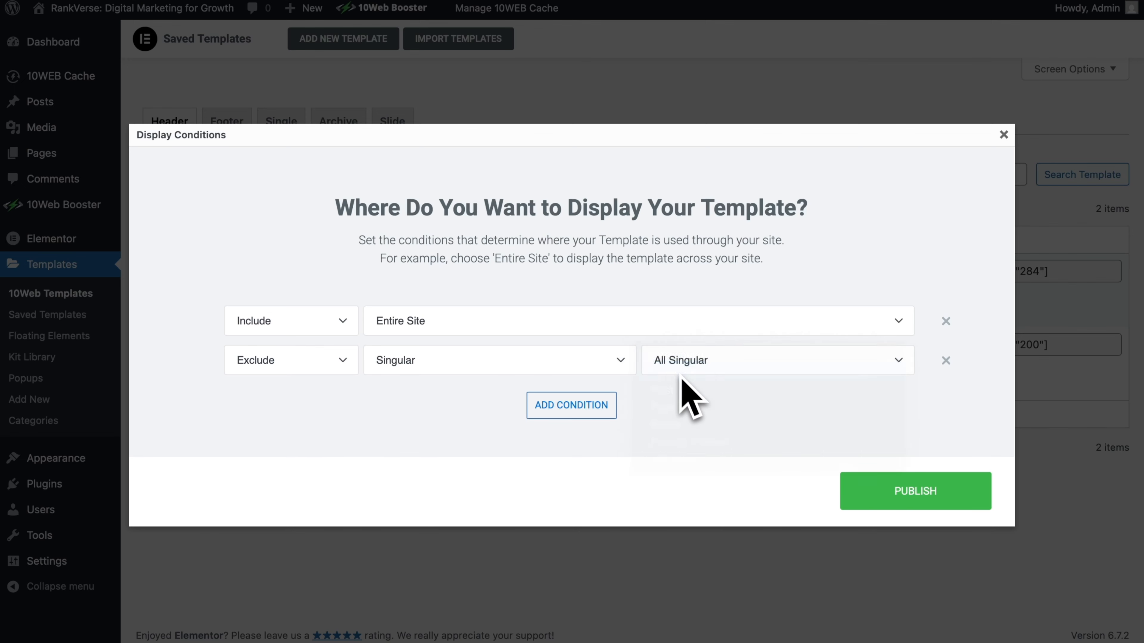
{"action": "left_click", "coordinate": [923, 501]}
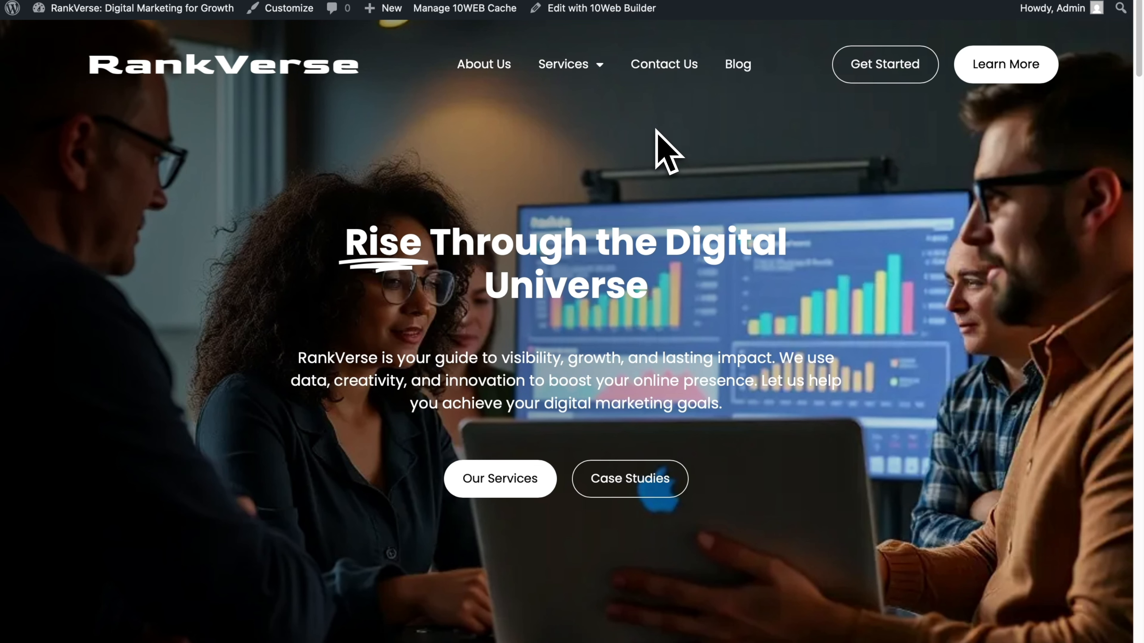
{"action": "scroll", "coordinate": [585, 114], "scroll_direction": "down", "scroll_amount": 15}
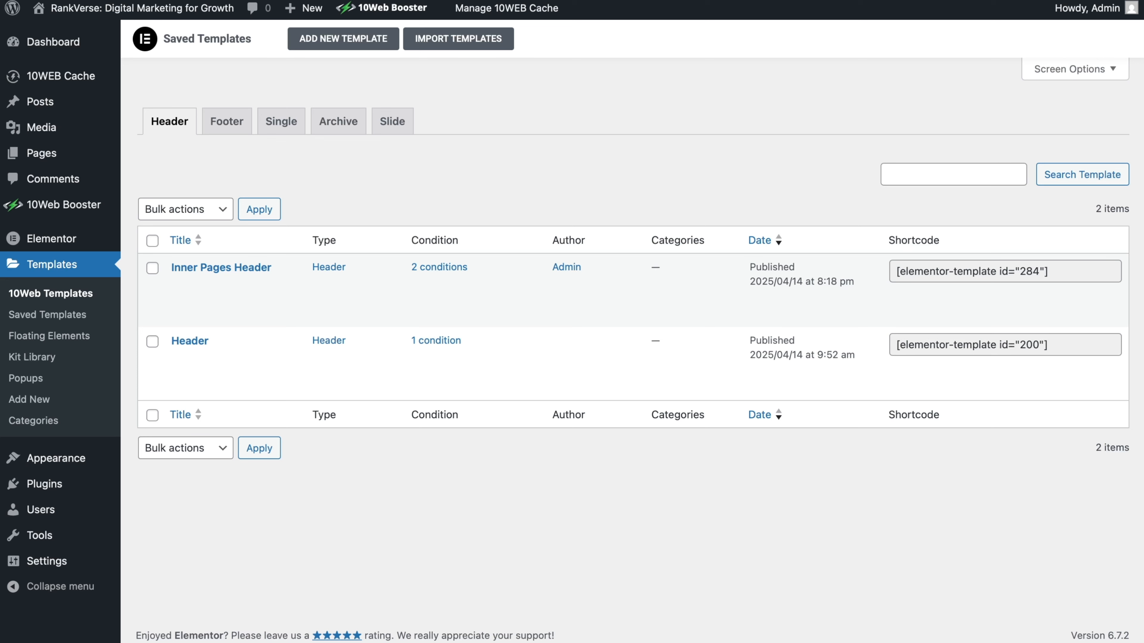
Check the Footer template's display conditions and publish them with Include, Entire Site.
{"action": "left_click", "coordinate": [227, 122]}
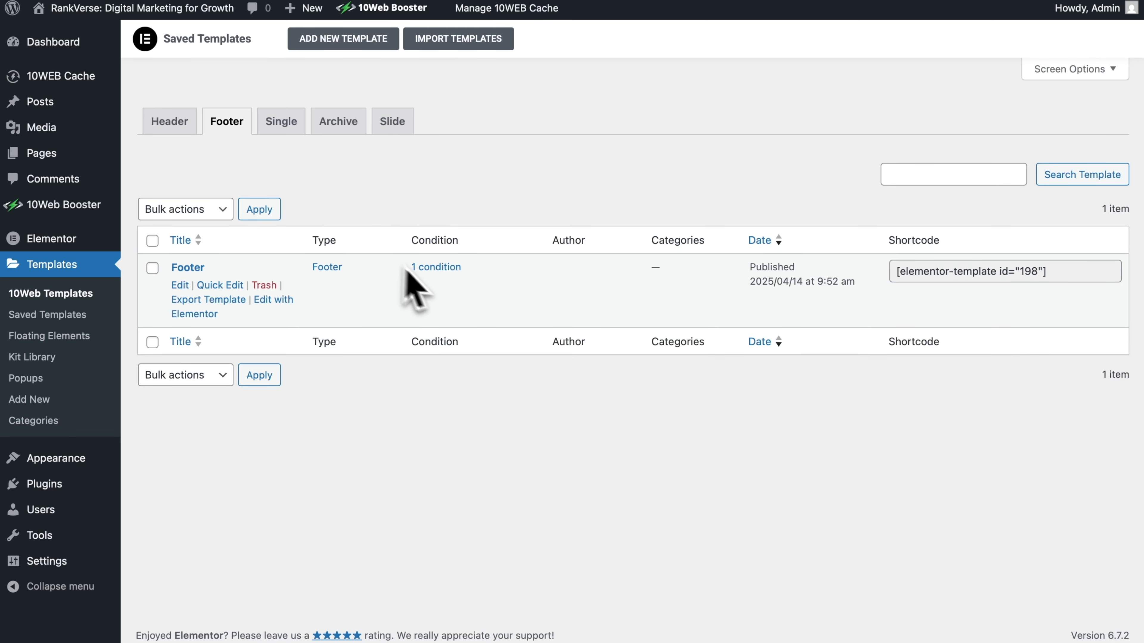
{"action": "left_click", "coordinate": [438, 270]}
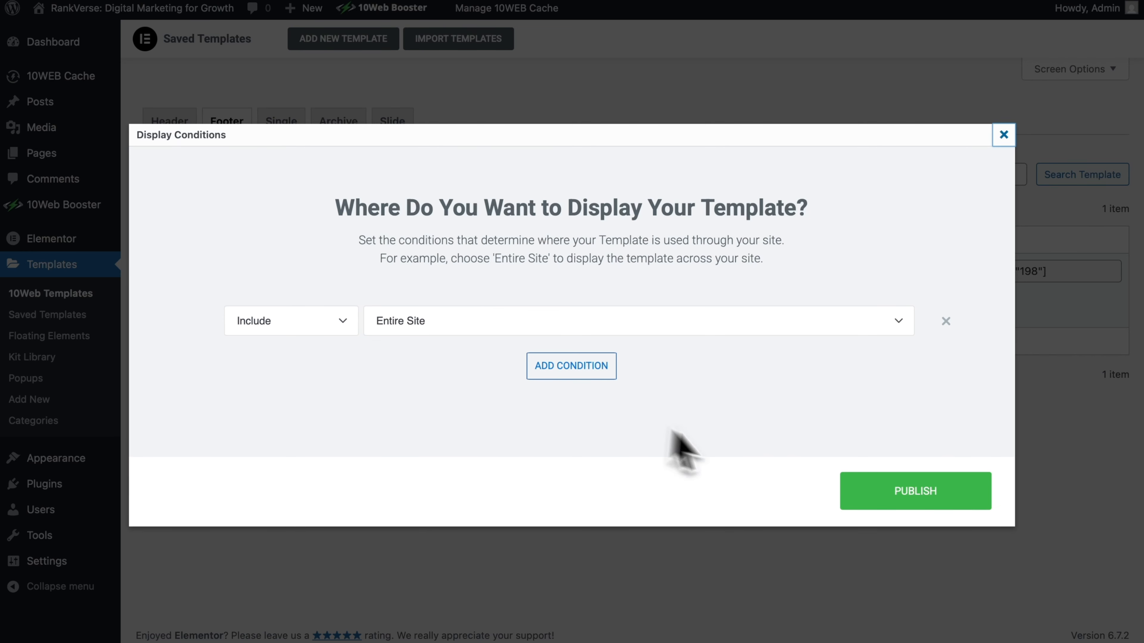
{"action": "left_click", "coordinate": [914, 492]}
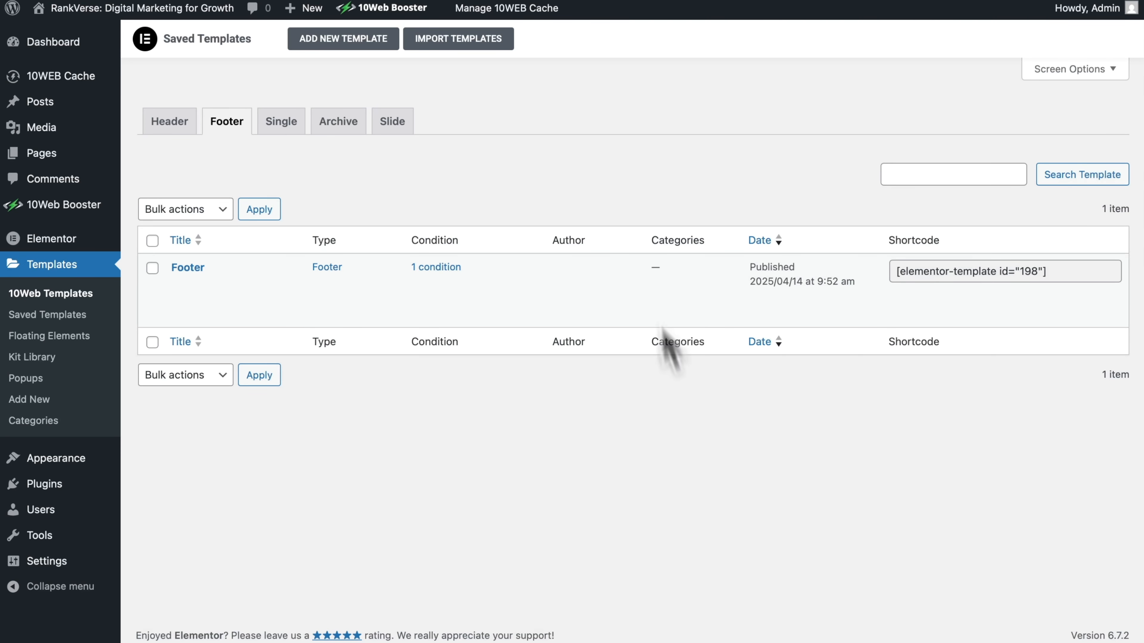
Check the header on the live Blog page, open that page for editing and look at the Posts widget's Skin options.
{"action": "left_click", "coordinate": [600, 1]}
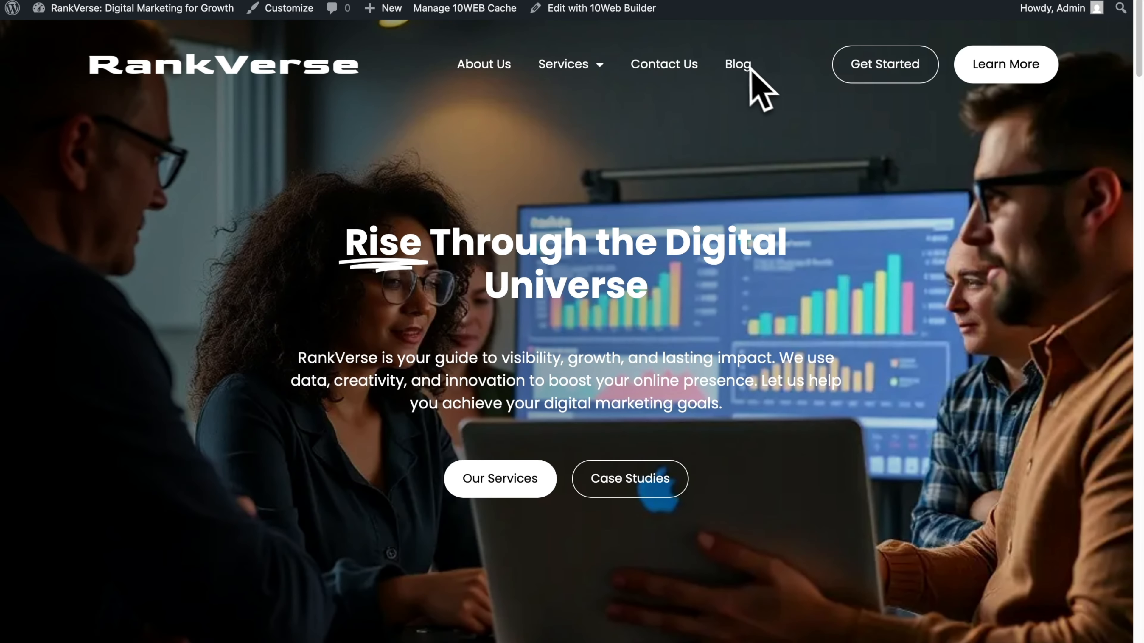
{"action": "left_click", "coordinate": [738, 65]}
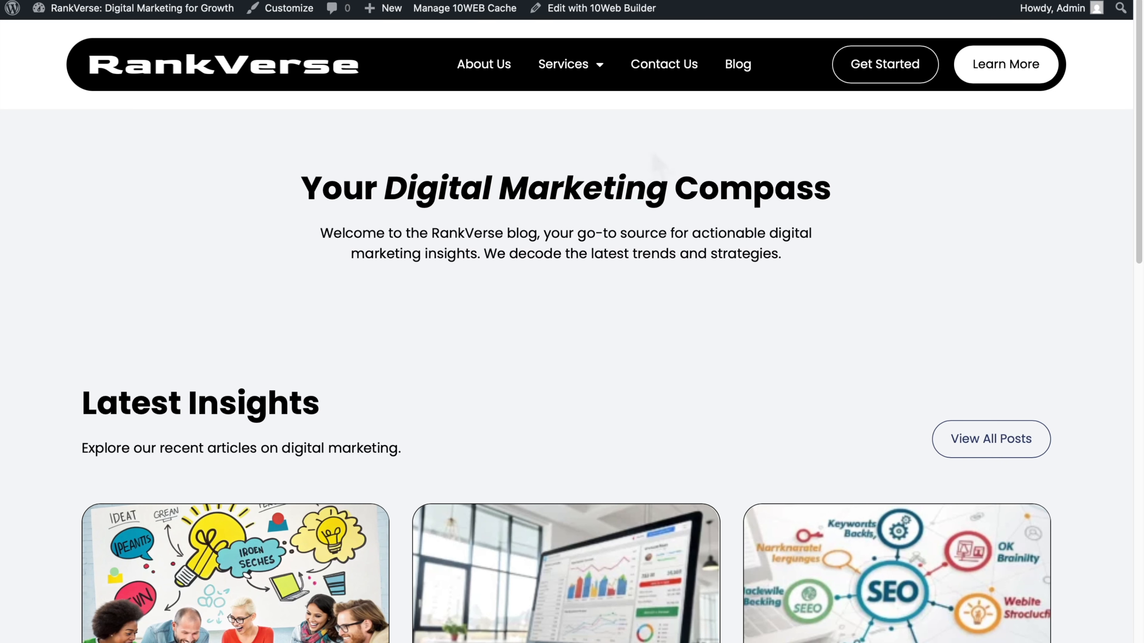
{"action": "left_click", "coordinate": [585, 8]}
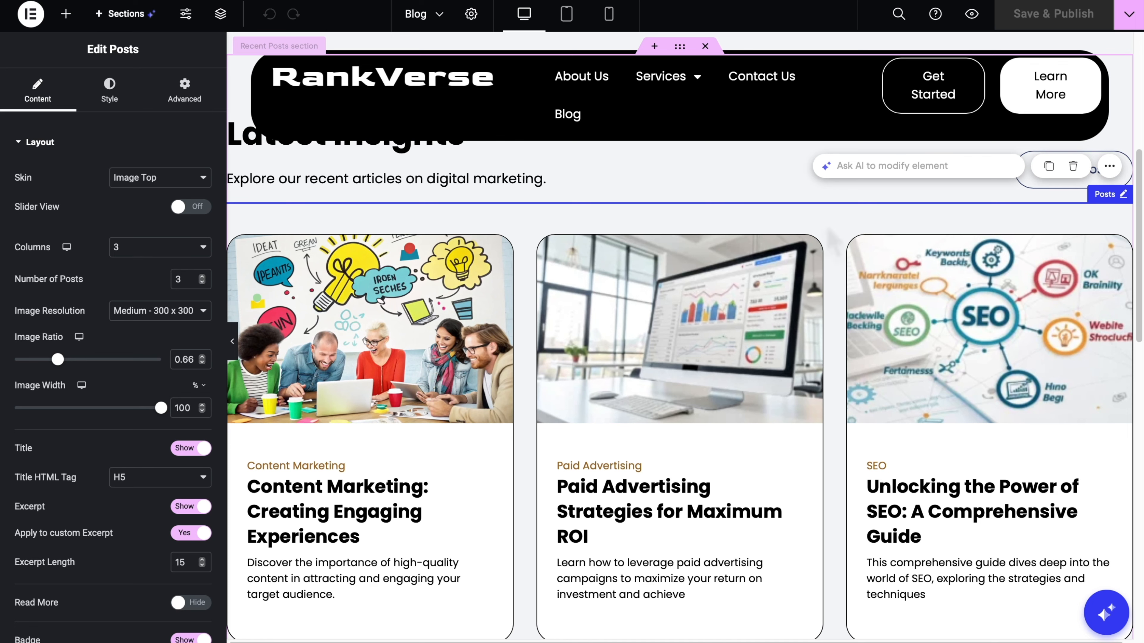
{"action": "left_click", "coordinate": [142, 183]}
{"action": "left_click", "coordinate": [144, 192]}
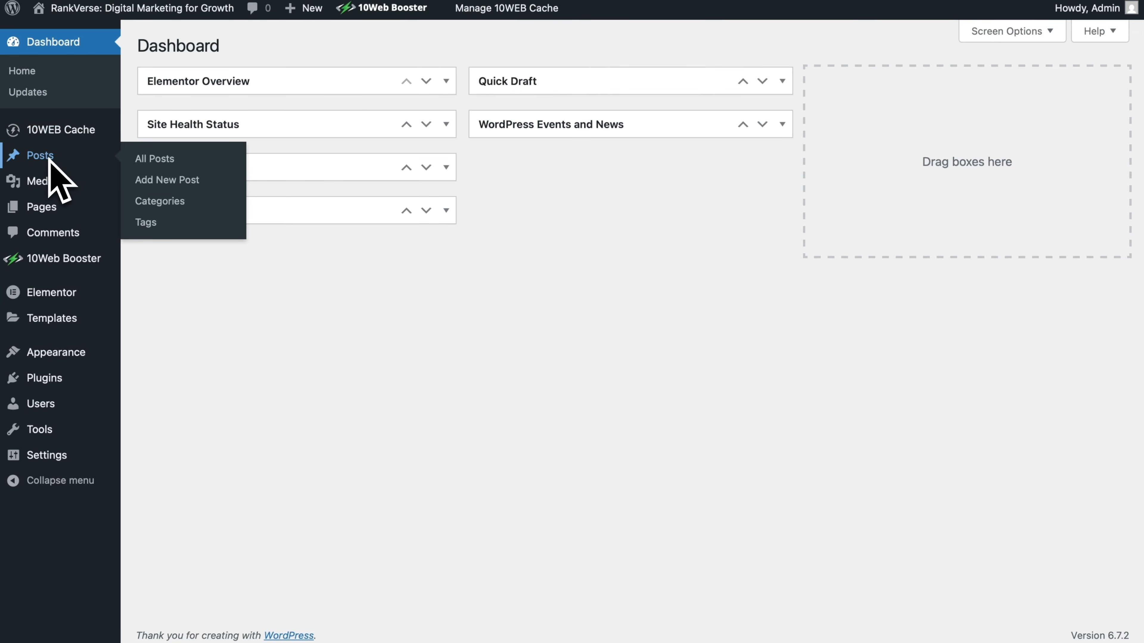
Replace the featured image of the Content Marketing: Creating Engaging Experiences post with the colourful content wall image and save the post.
{"action": "left_click", "coordinate": [49, 158]}
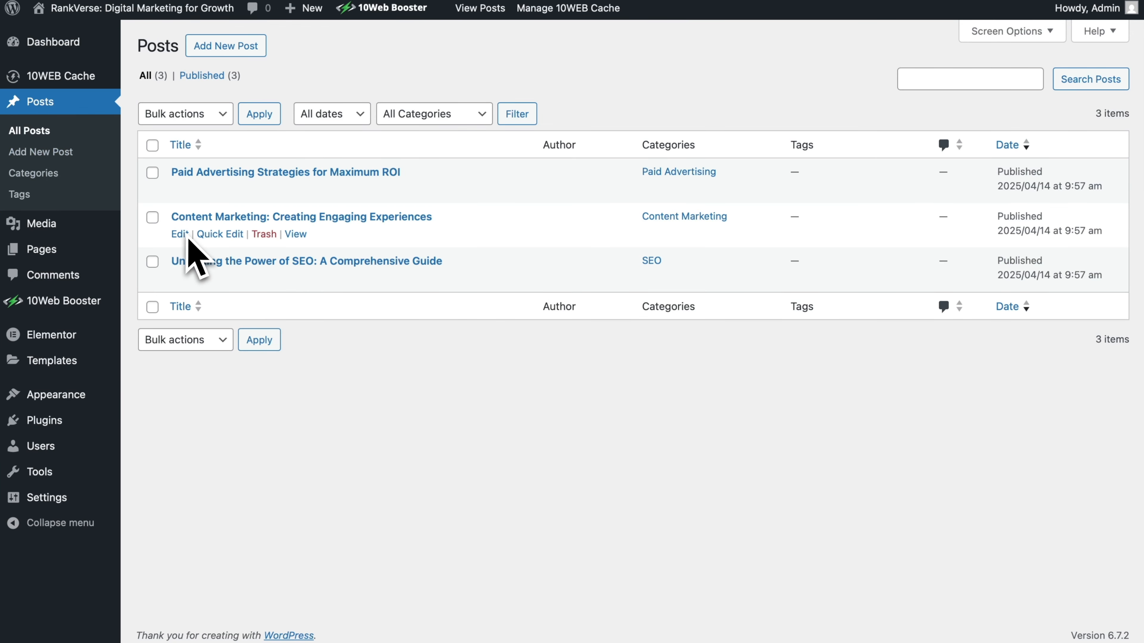
{"action": "left_click", "coordinate": [180, 234]}
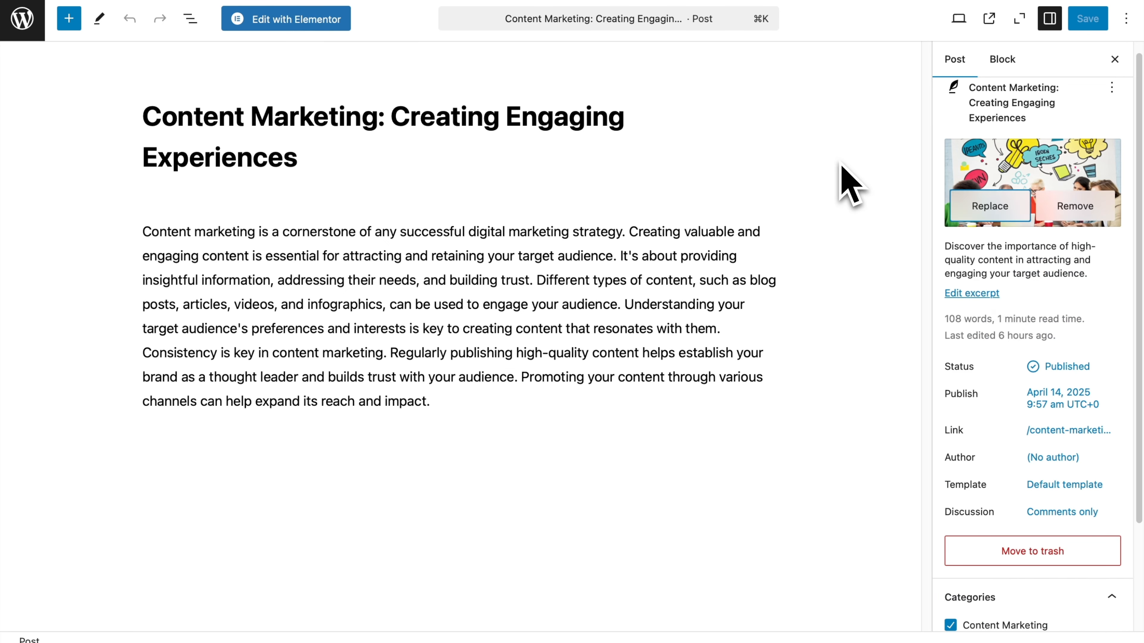
{"action": "left_click", "coordinate": [991, 208]}
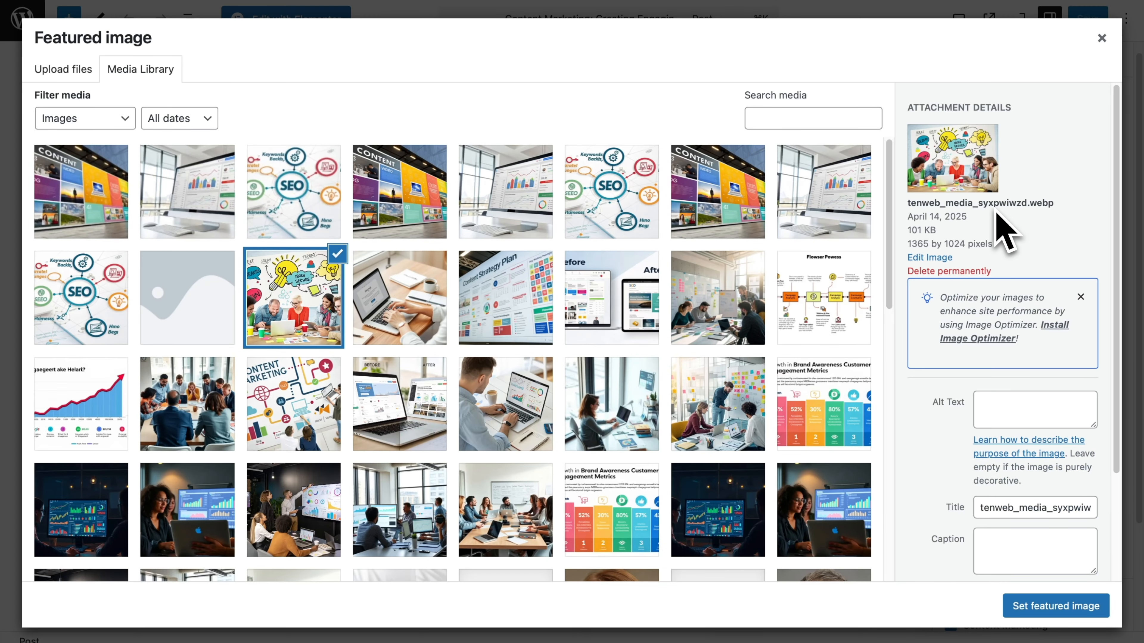
{"action": "left_click", "coordinate": [81, 192]}
{"action": "left_click", "coordinate": [1055, 605]}
{"action": "left_click", "coordinate": [1088, 19]}
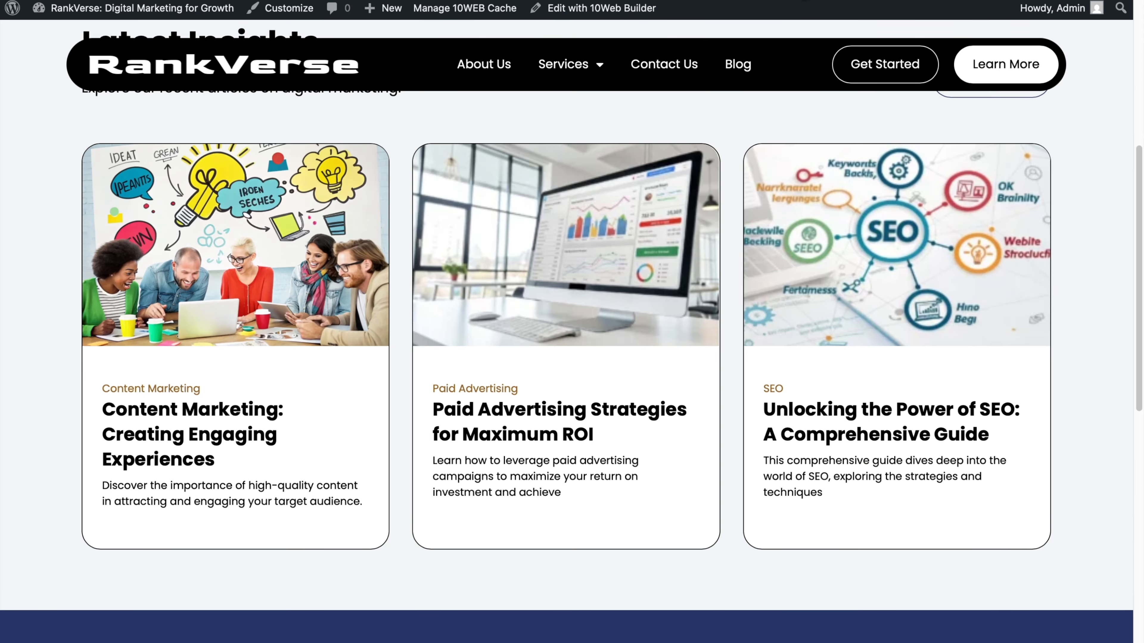
Review the Blog page's Latest Insights cards and the layout of the Single post template.
{"action": "left_click", "coordinate": [728, 72]}
{"action": "scroll", "coordinate": [612, 180], "scroll_direction": "down", "scroll_amount": 5}
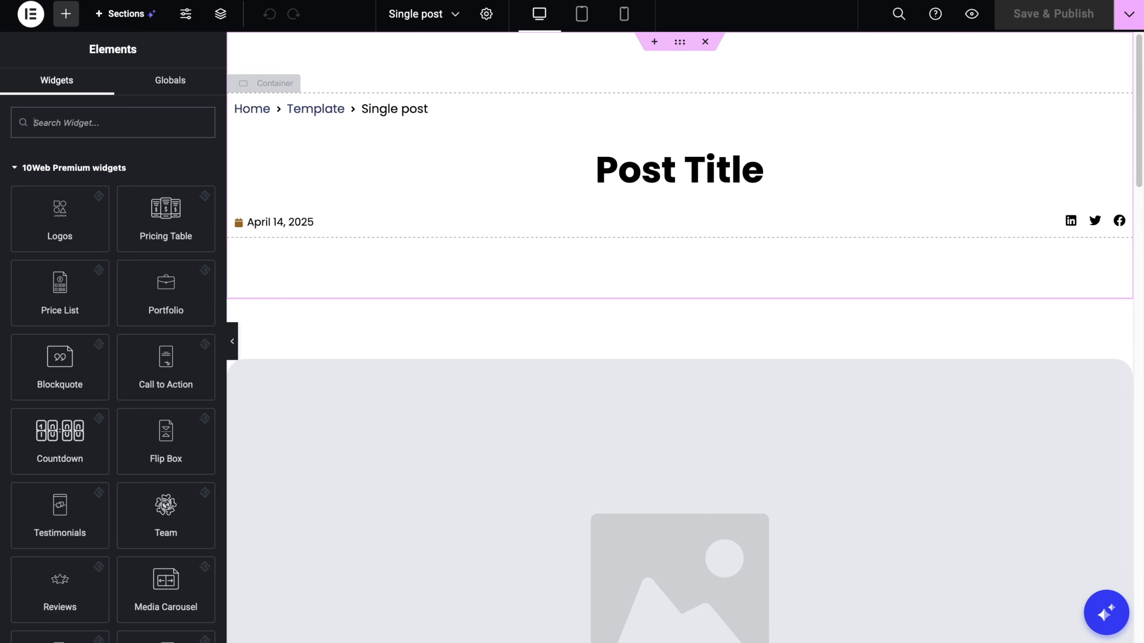
{"action": "left_click", "coordinate": [399, 1]}
{"action": "scroll", "coordinate": [358, 237], "scroll_direction": "down", "scroll_amount": 10}
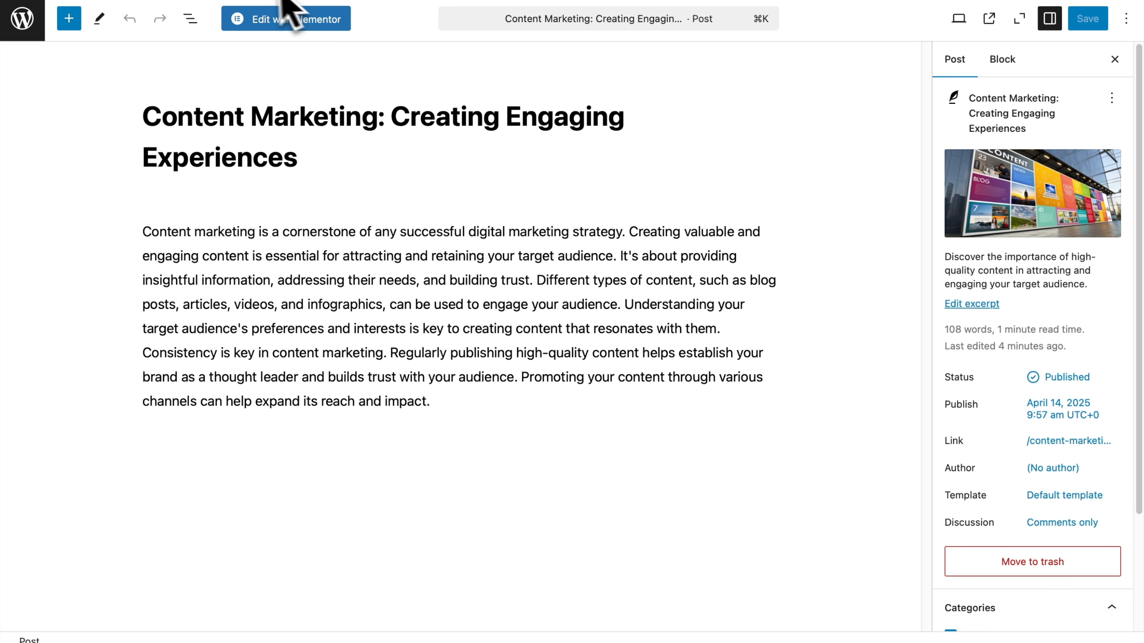
Open the style settings of the Featured Image widget in the Single post template.
{"action": "left_click", "coordinate": [287, 18]}
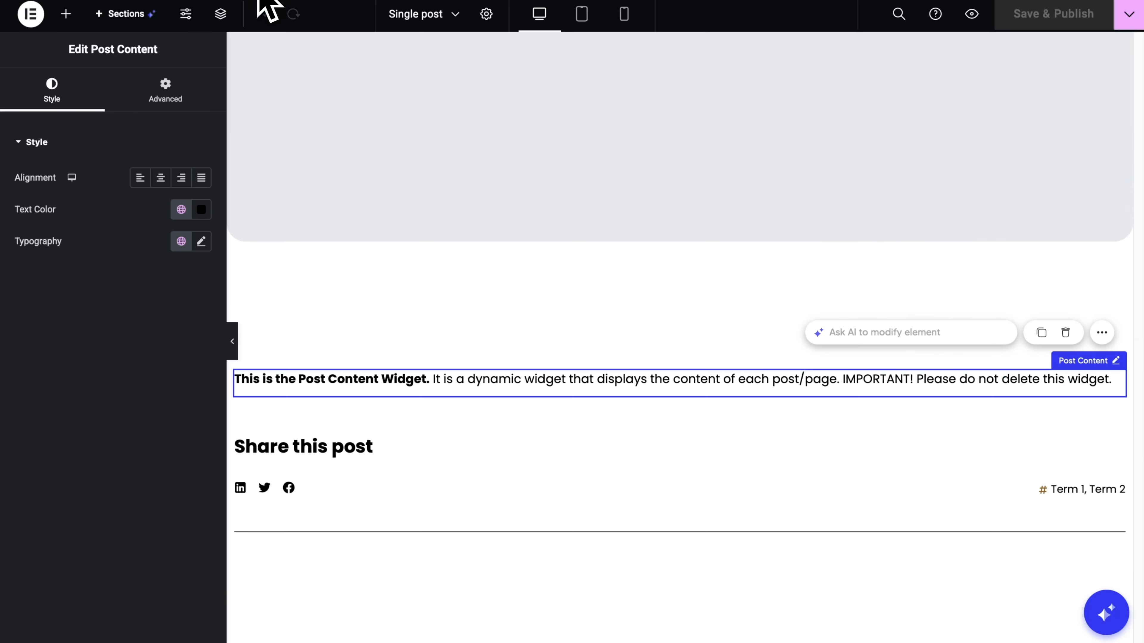
{"action": "left_click", "coordinate": [504, 396]}
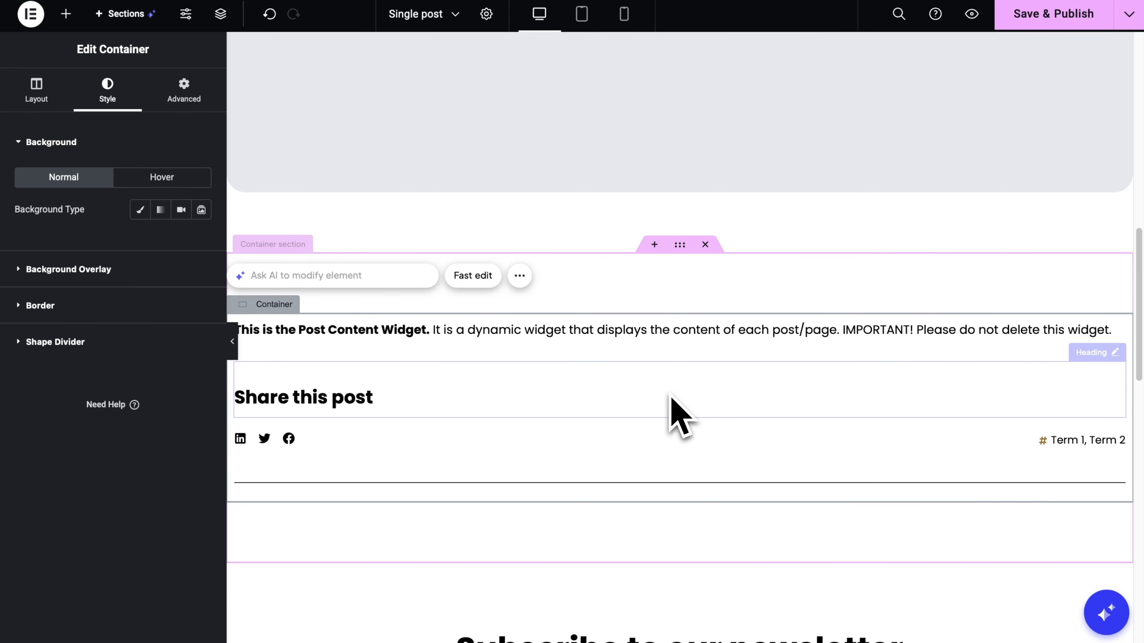
{"action": "scroll", "coordinate": [678, 414], "scroll_direction": "up", "scroll_amount": 5}
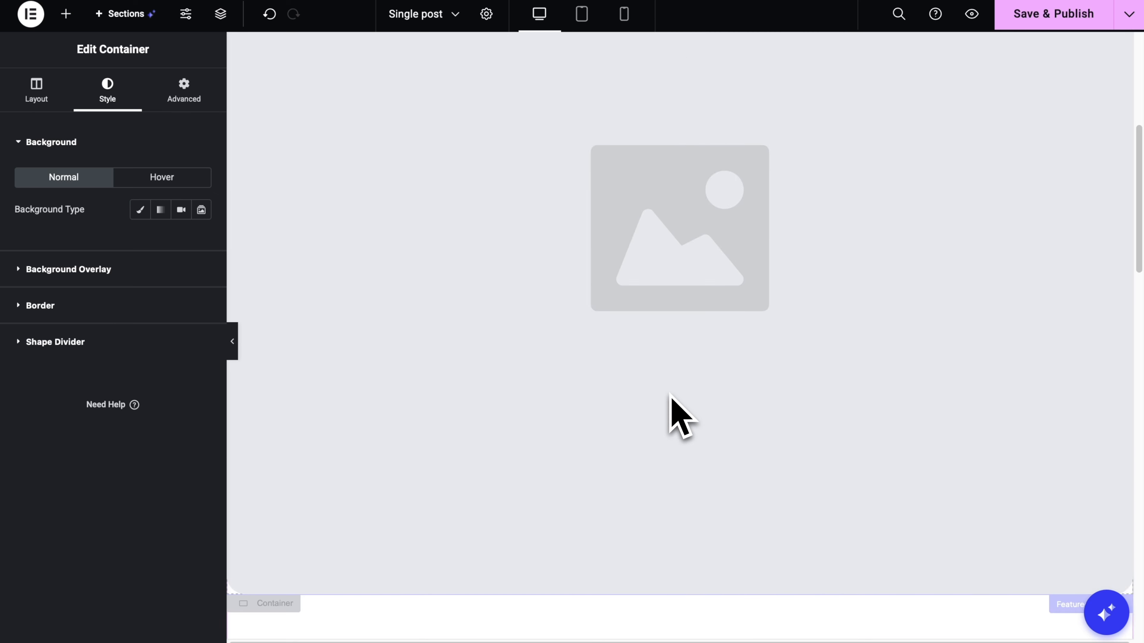
{"action": "left_click", "coordinate": [697, 152]}
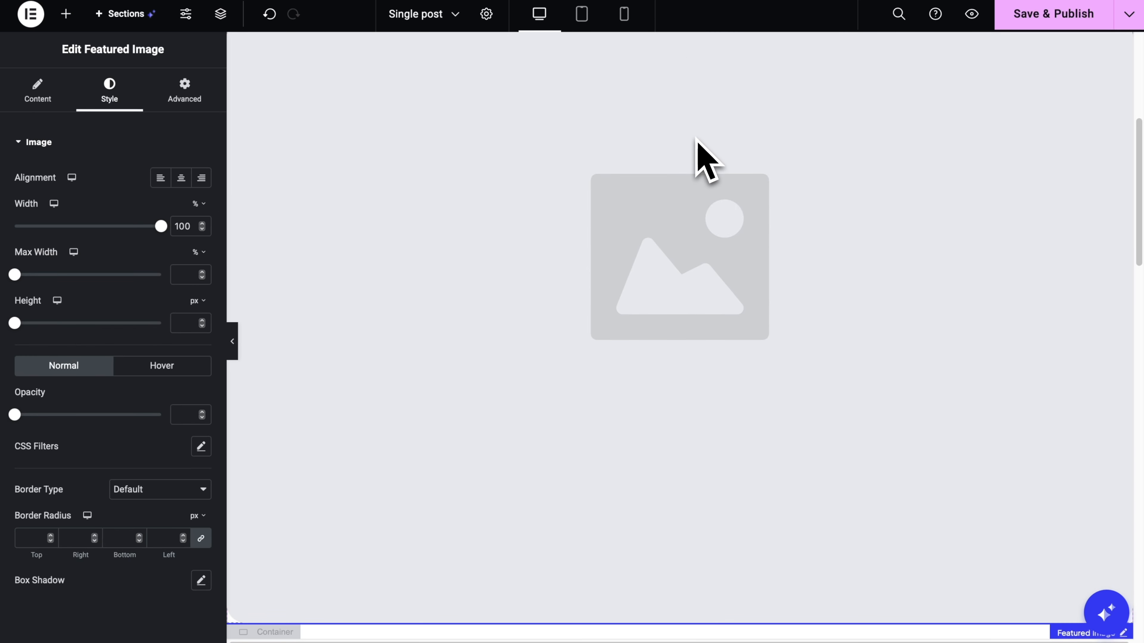